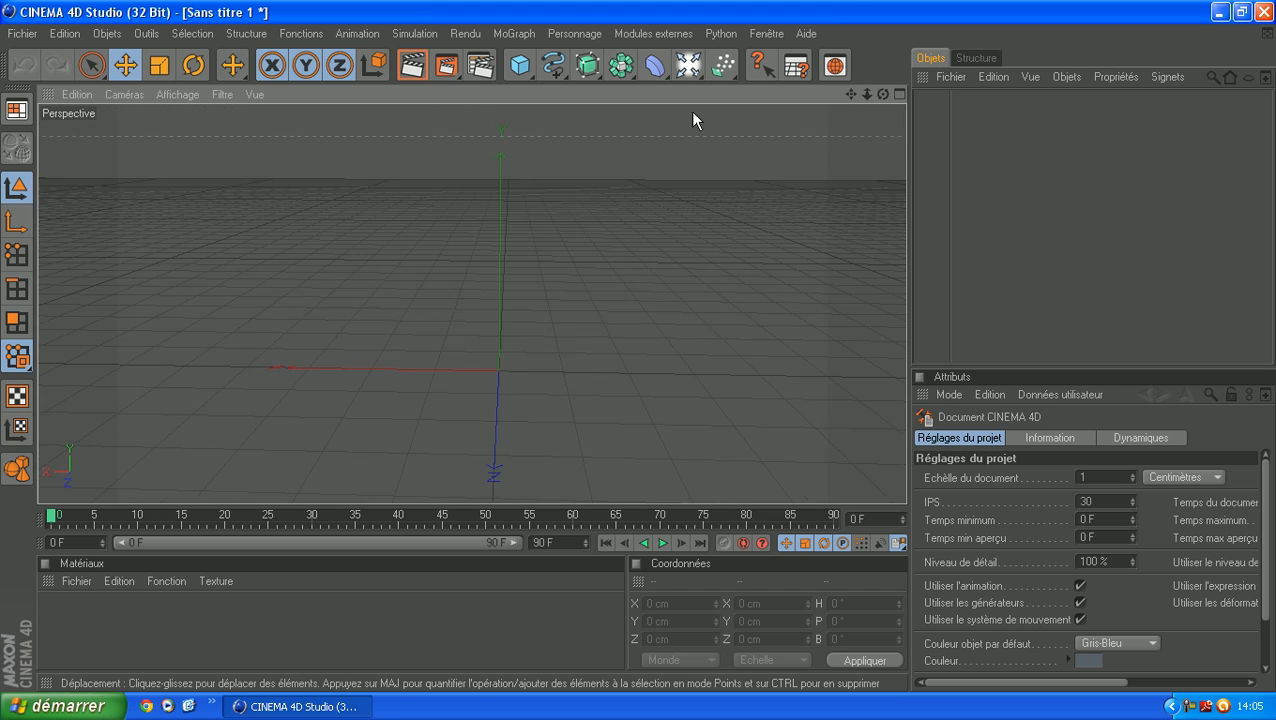
scroll(597, 261, up, 3)
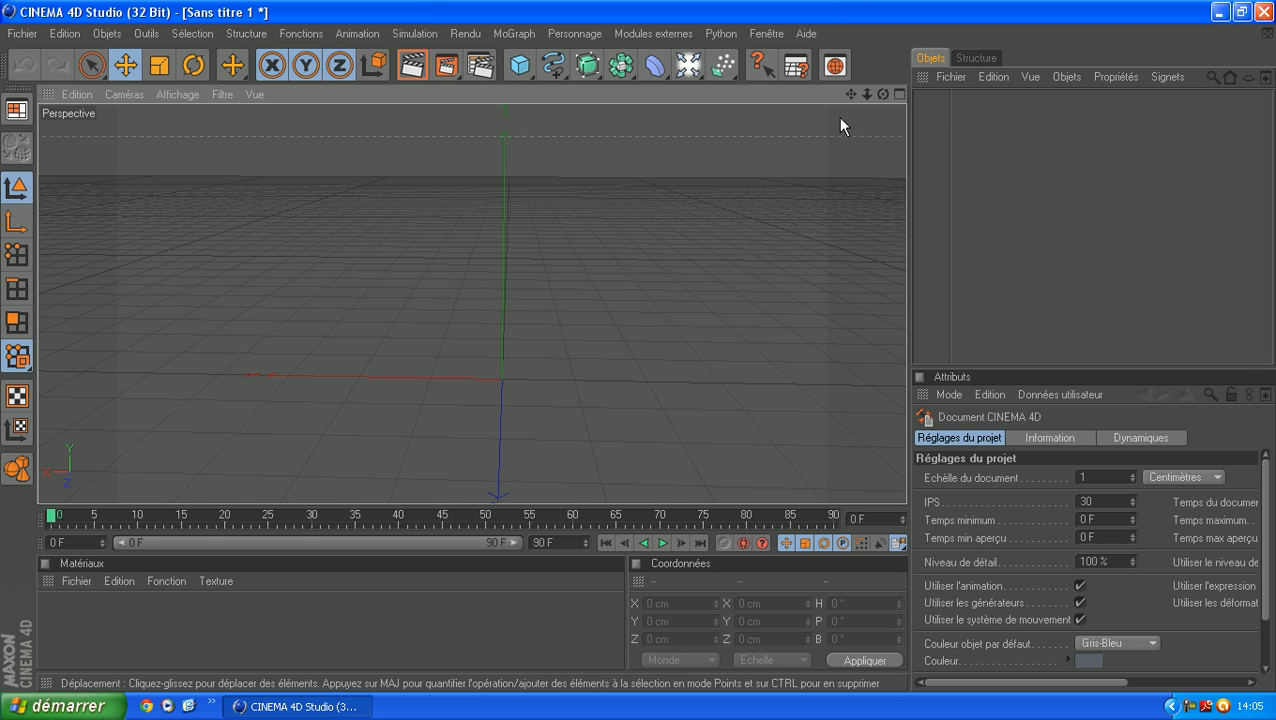
drag(883, 94, 732, 168)
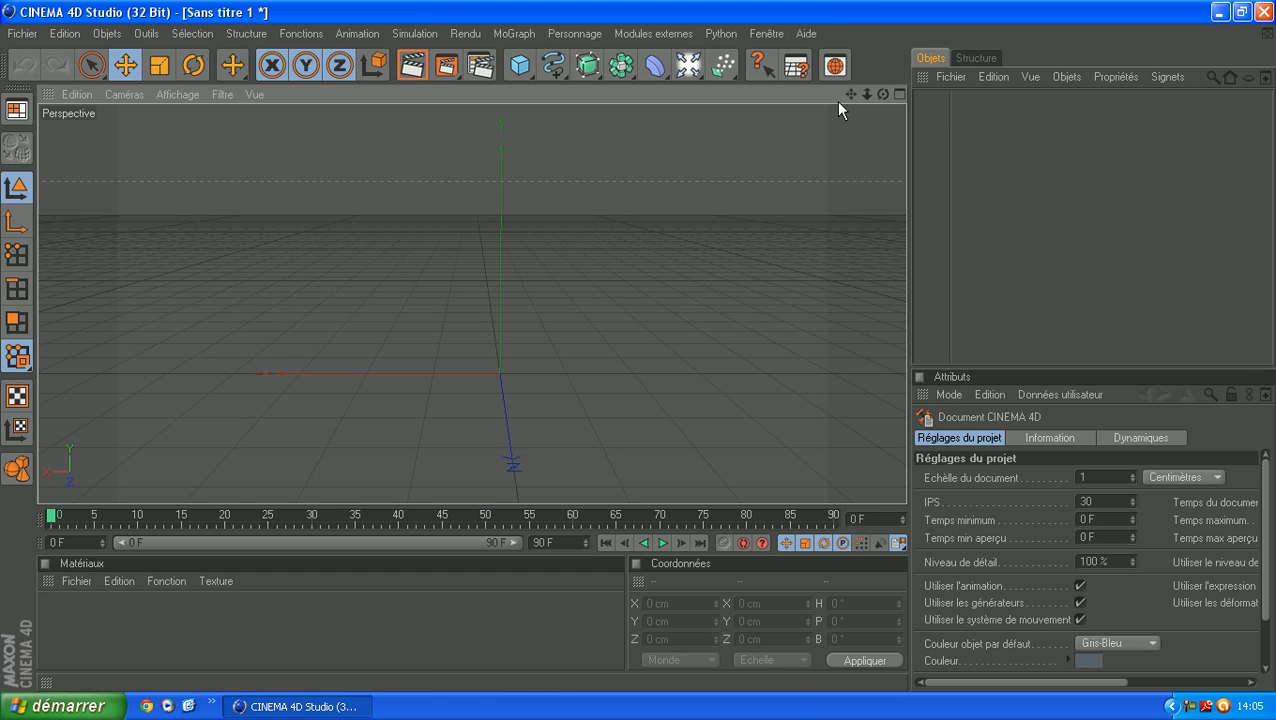
drag(852, 94, 962, 181)
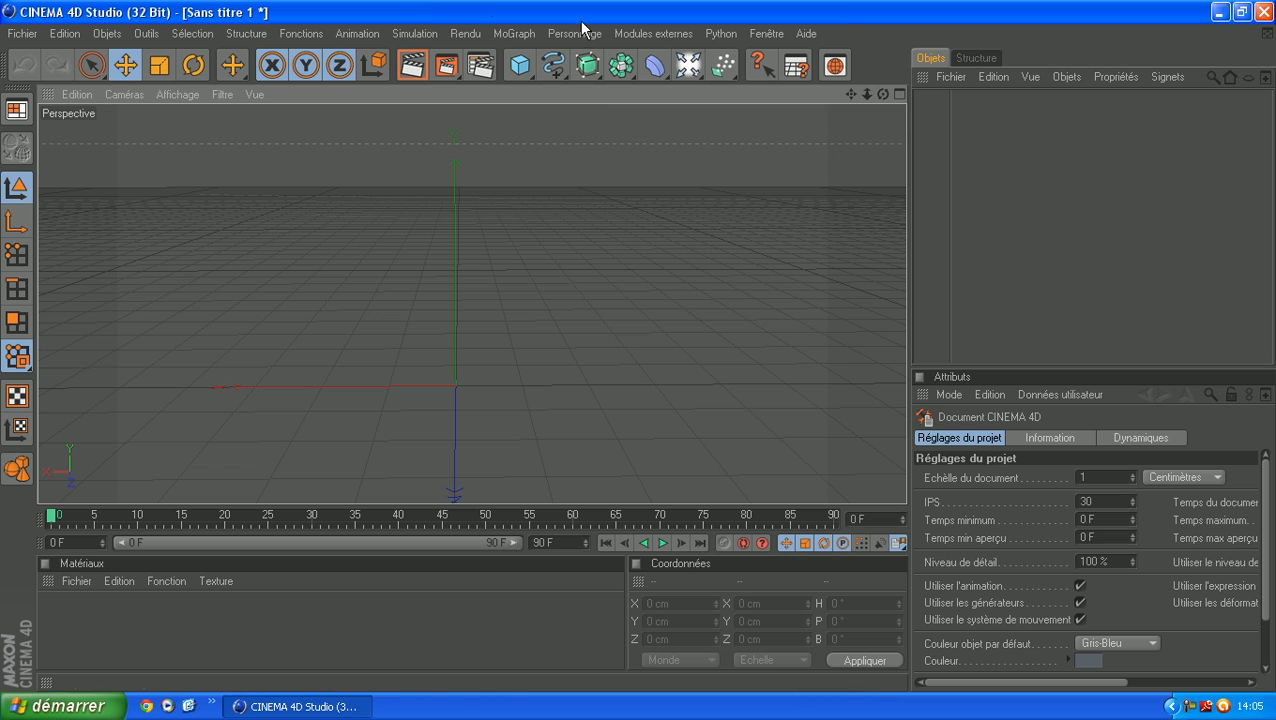
- Open the render settings and choose the Film/Vidéo output preset HDTV 1080 25
click(480, 67)
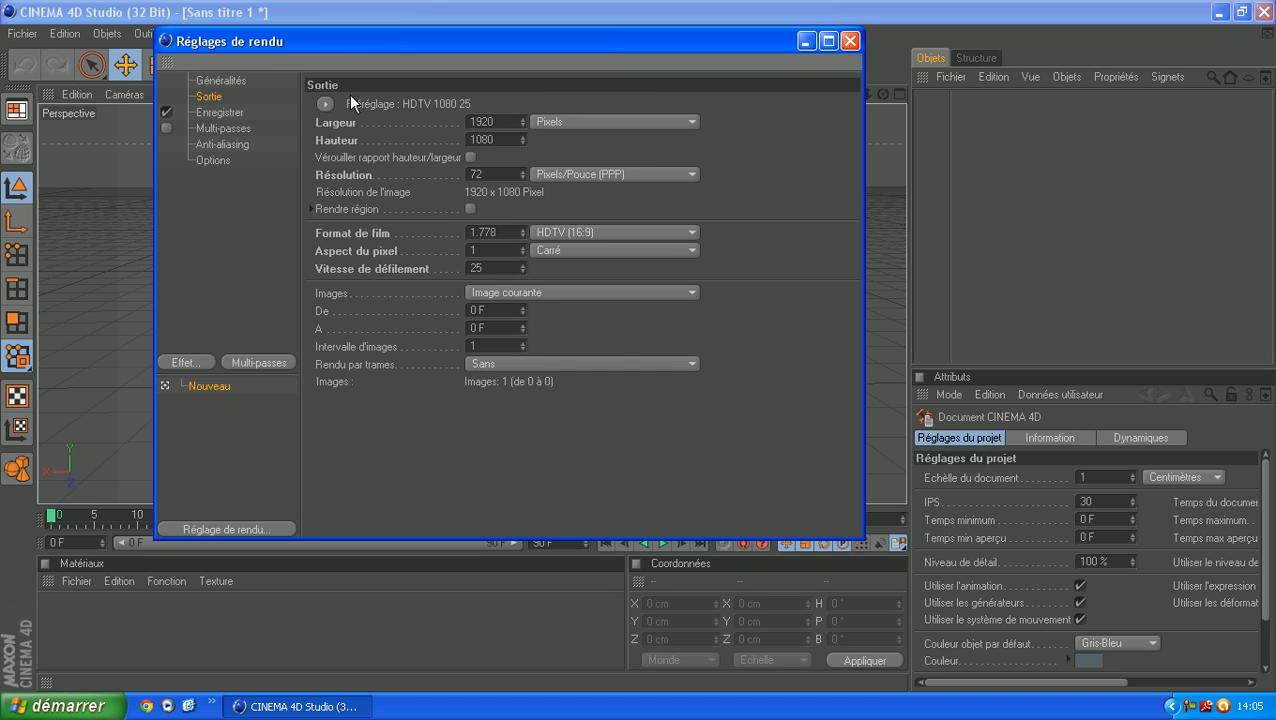
click(321, 100)
mouse_move(345, 115)
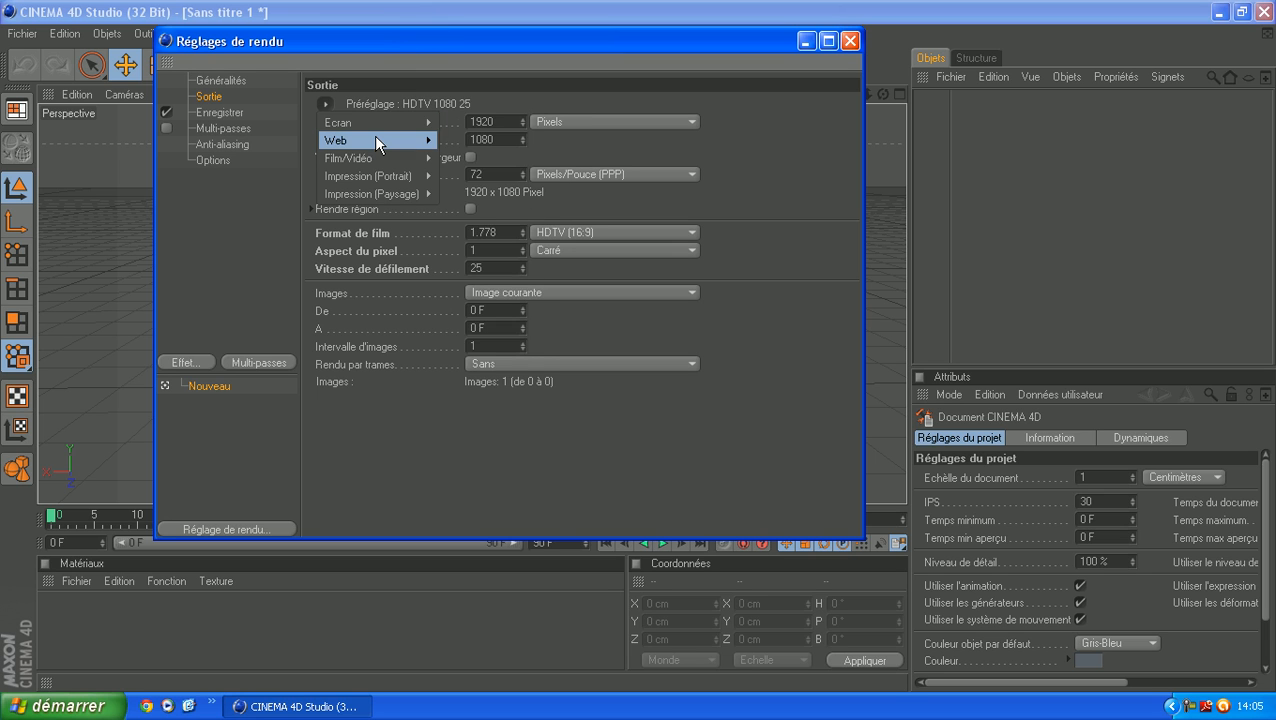
mouse_move(380, 129)
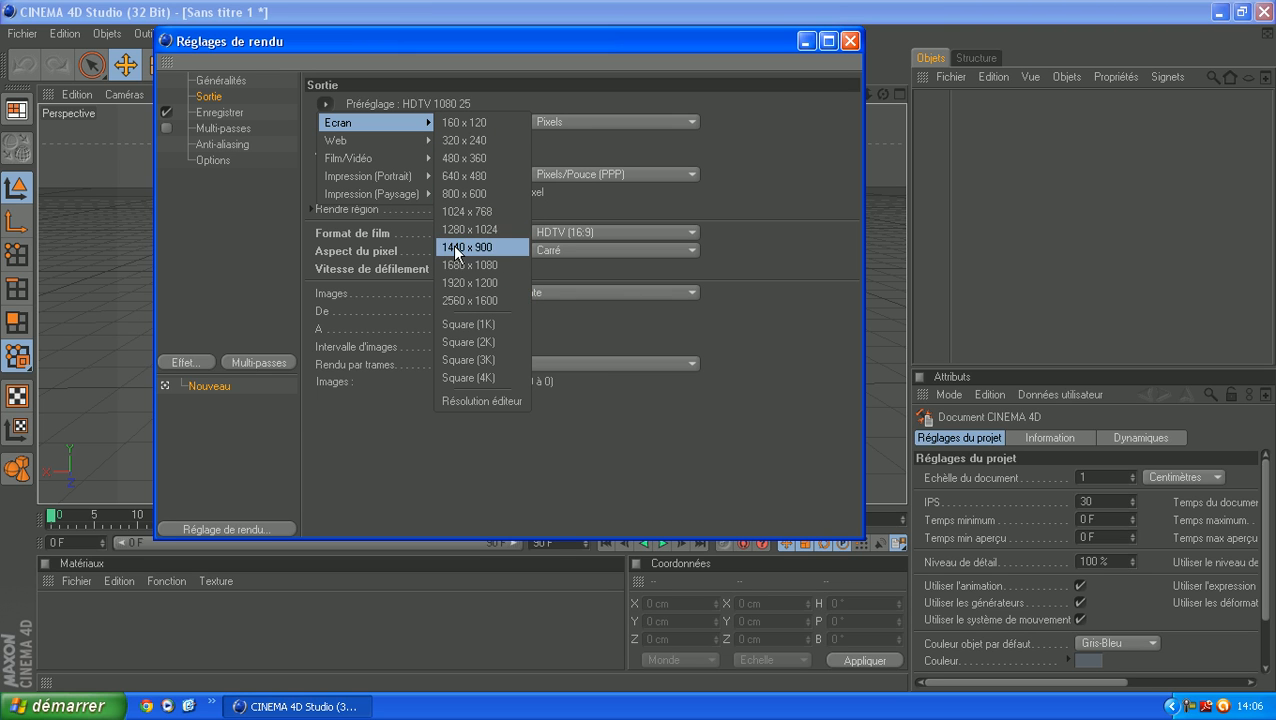
mouse_move(379, 160)
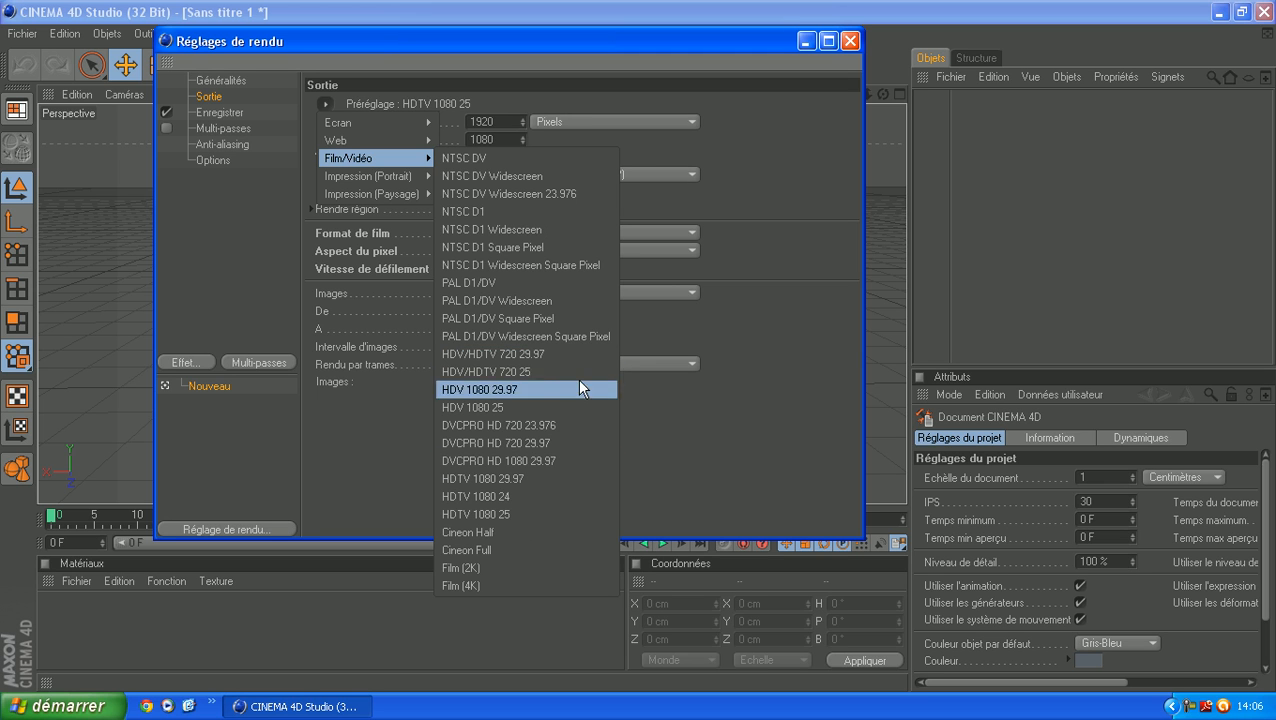
click(503, 514)
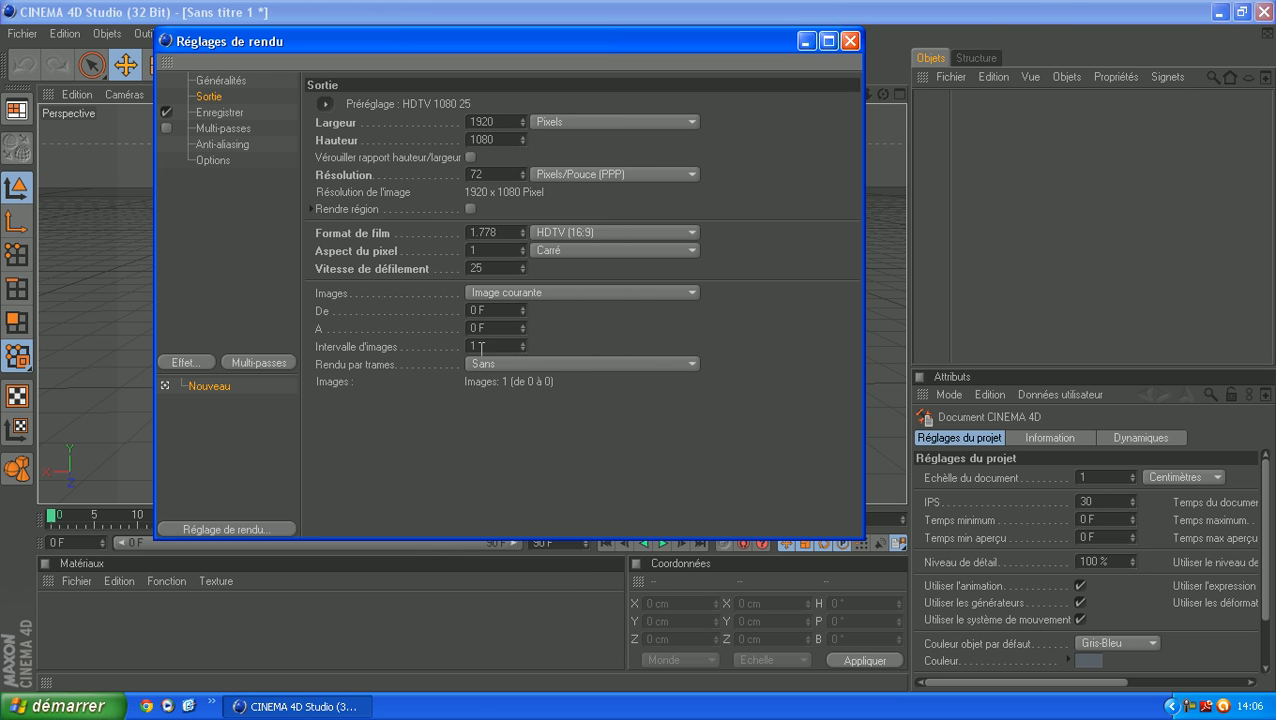
- Reposition the render settings window and set the frame range to render to Toutes les images
drag(577, 40, 522, 40)
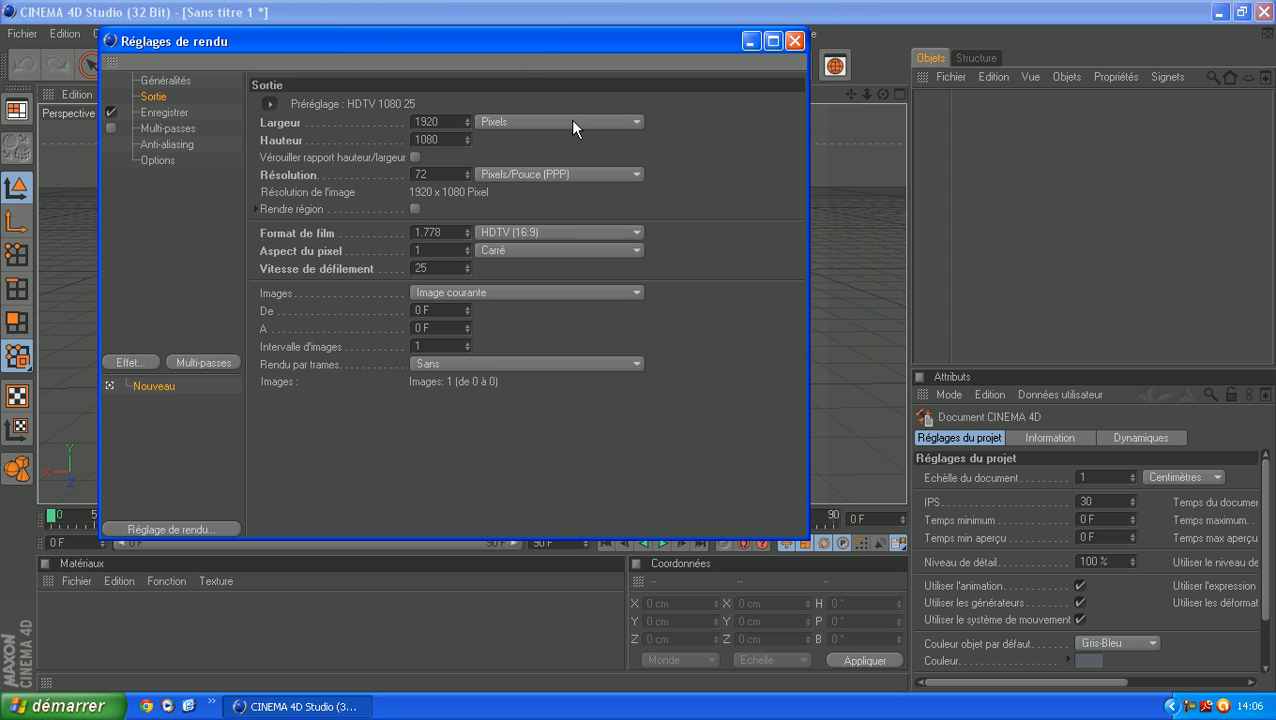
mouse_move(808, 528)
mouse_down()
mouse_move(828, 527)
mouse_move(772, 519)
mouse_move(812, 516)
mouse_up()
drag(530, 42, 627, 58)
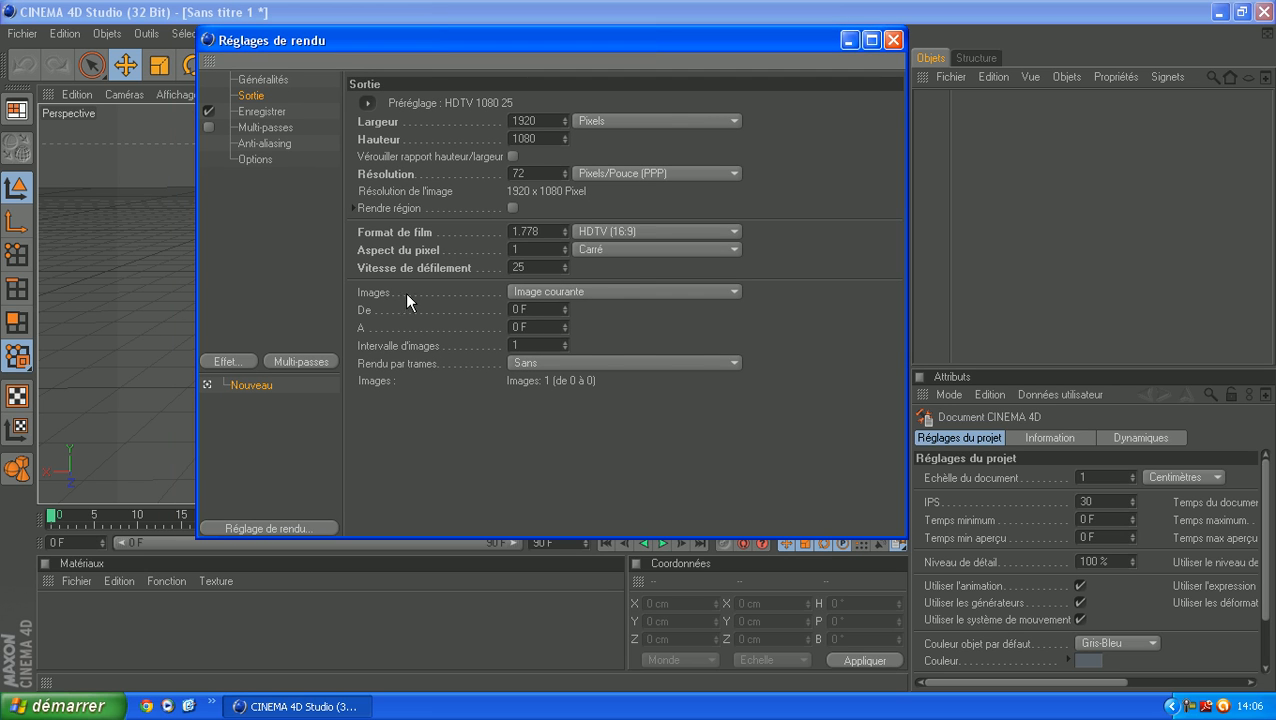
click(570, 292)
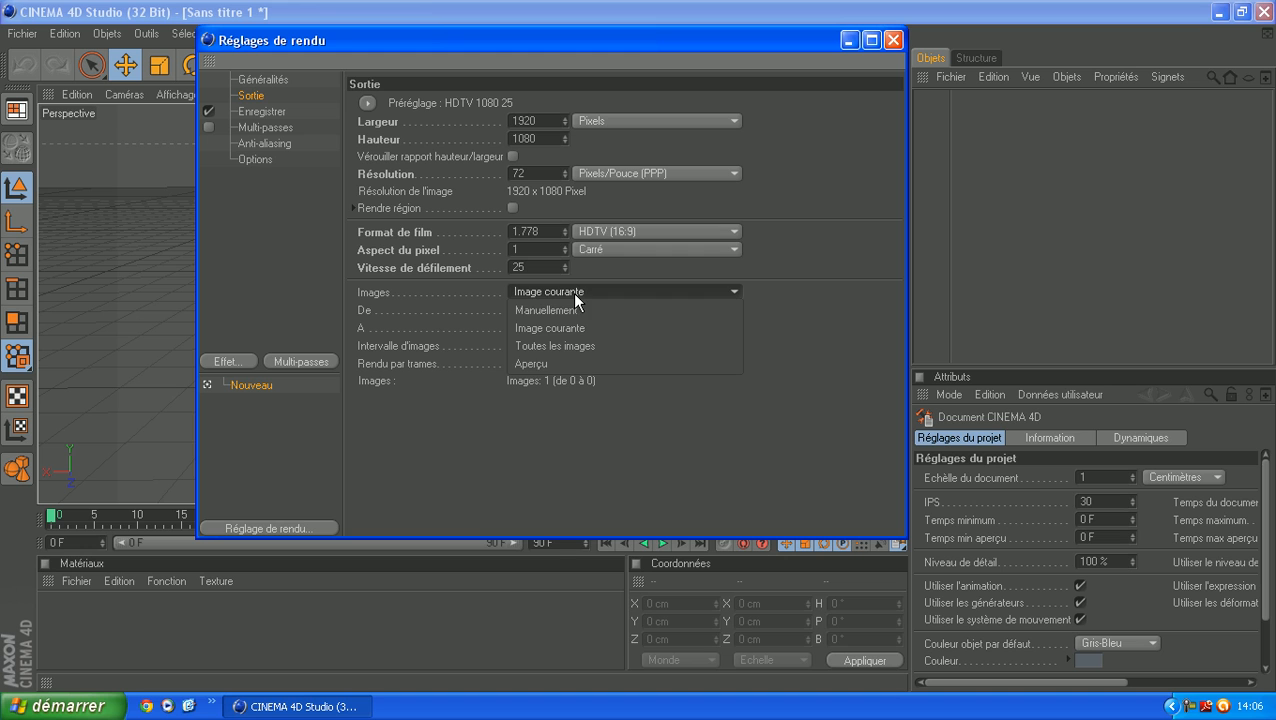
click(576, 347)
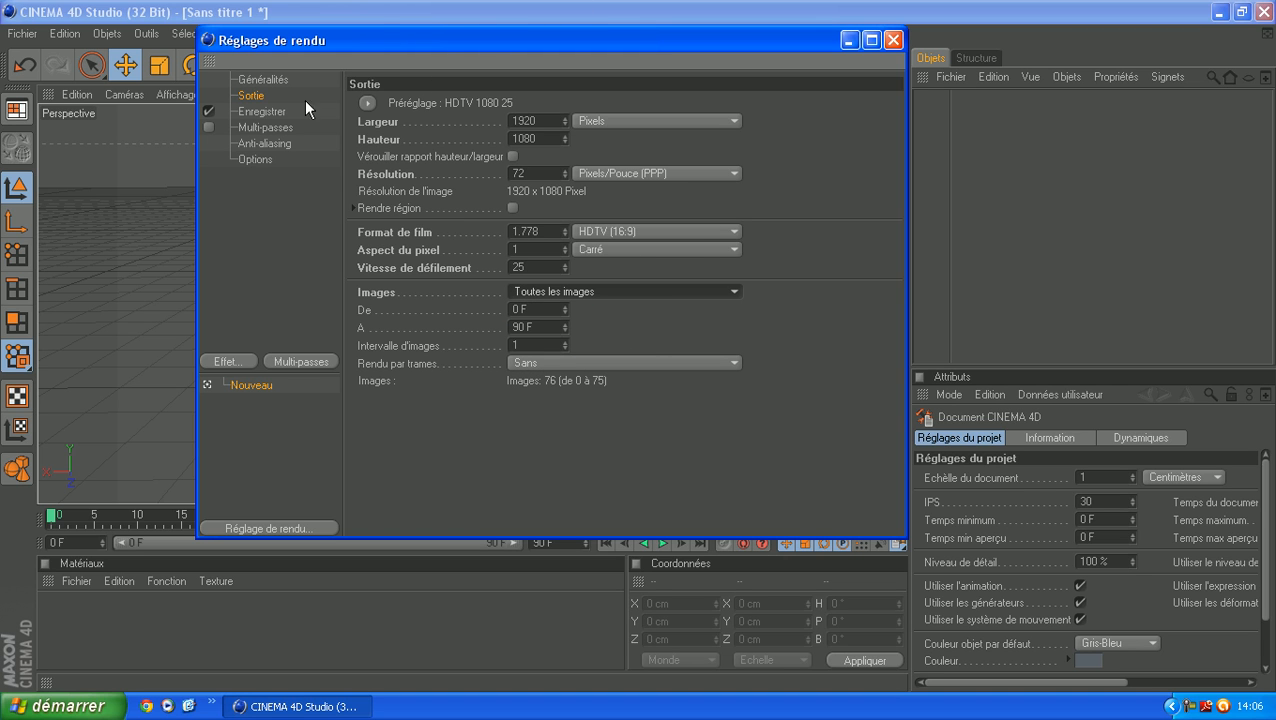
- Examine the file formats offered for saving the rendered image in the Enregistrer settings
click(277, 114)
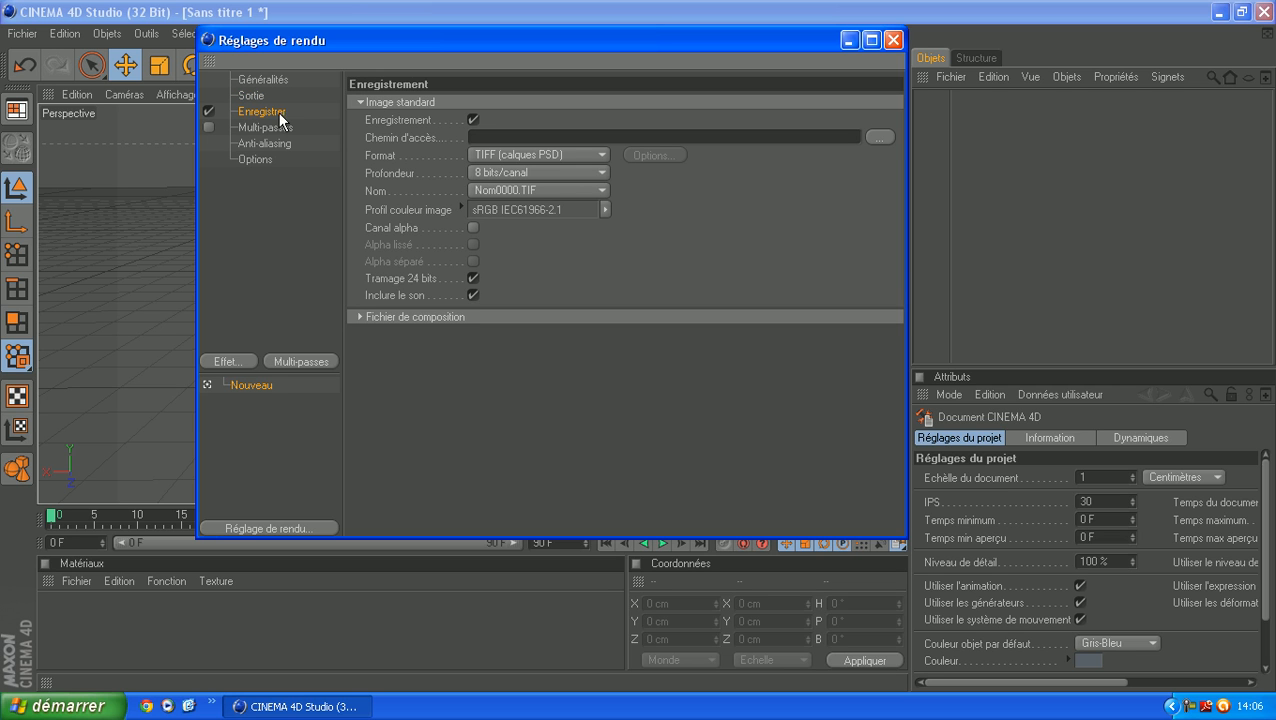
click(572, 158)
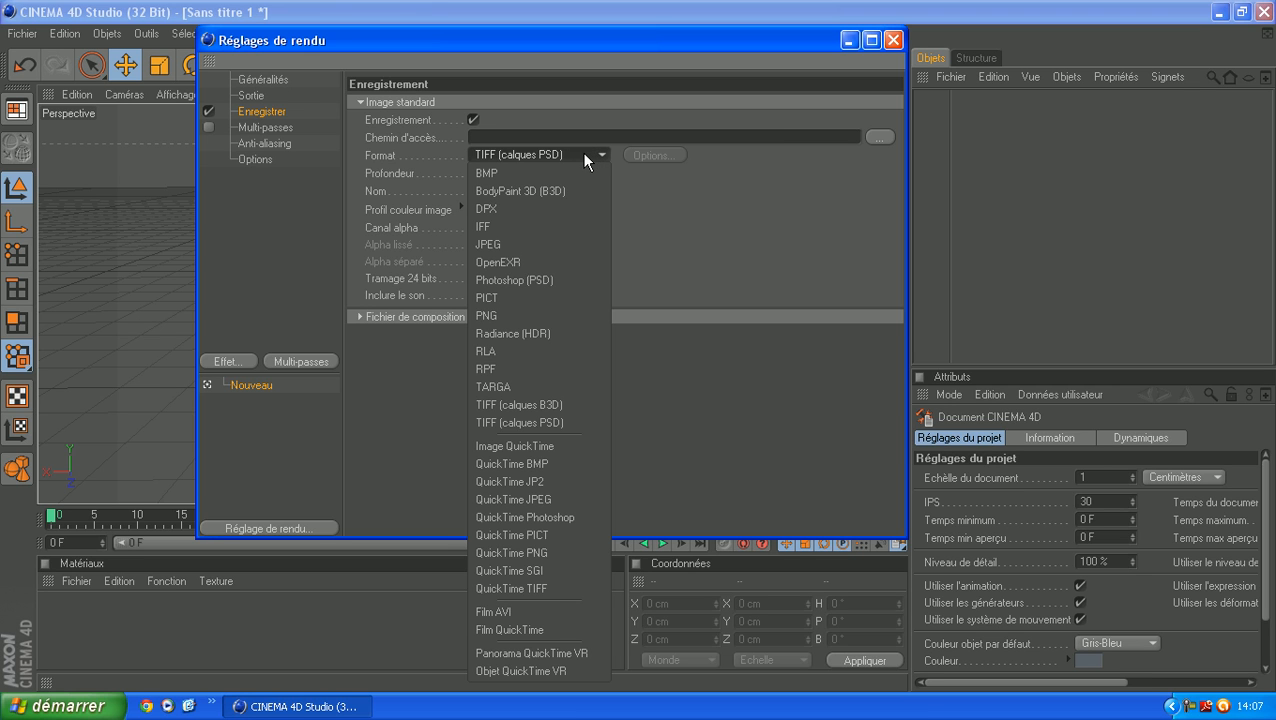
click(586, 157)
click(586, 157)
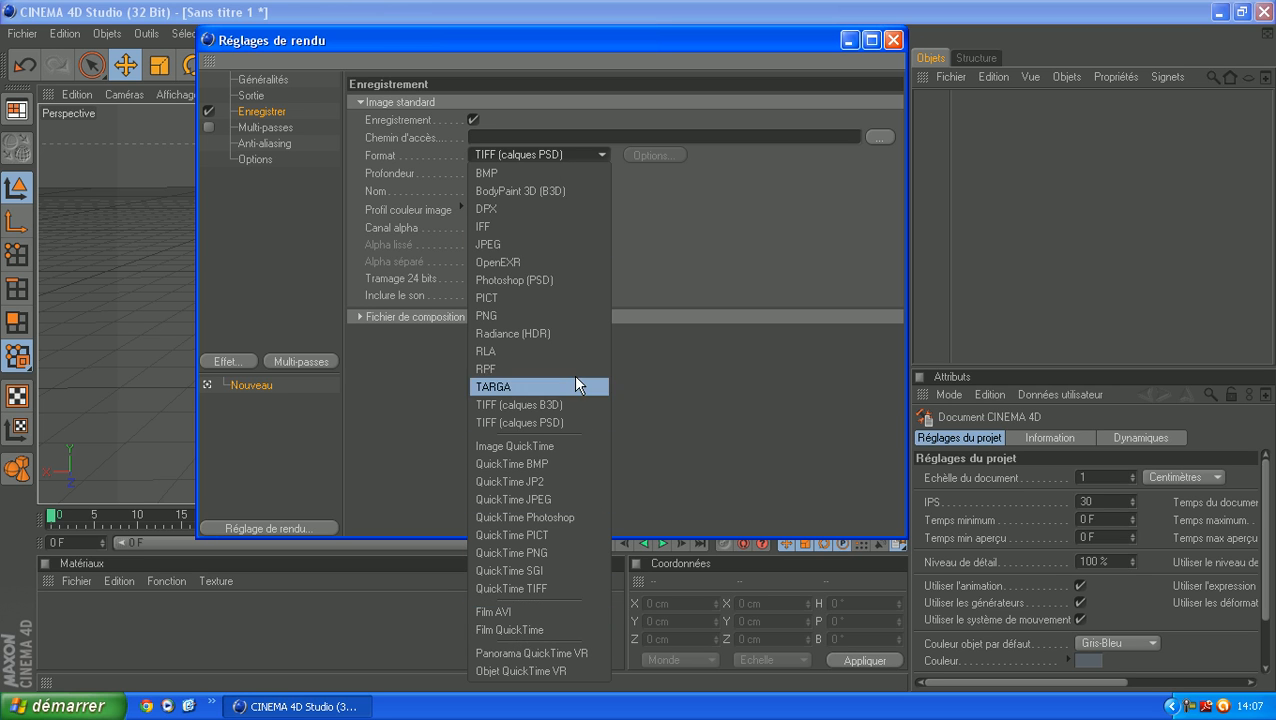
click(555, 154)
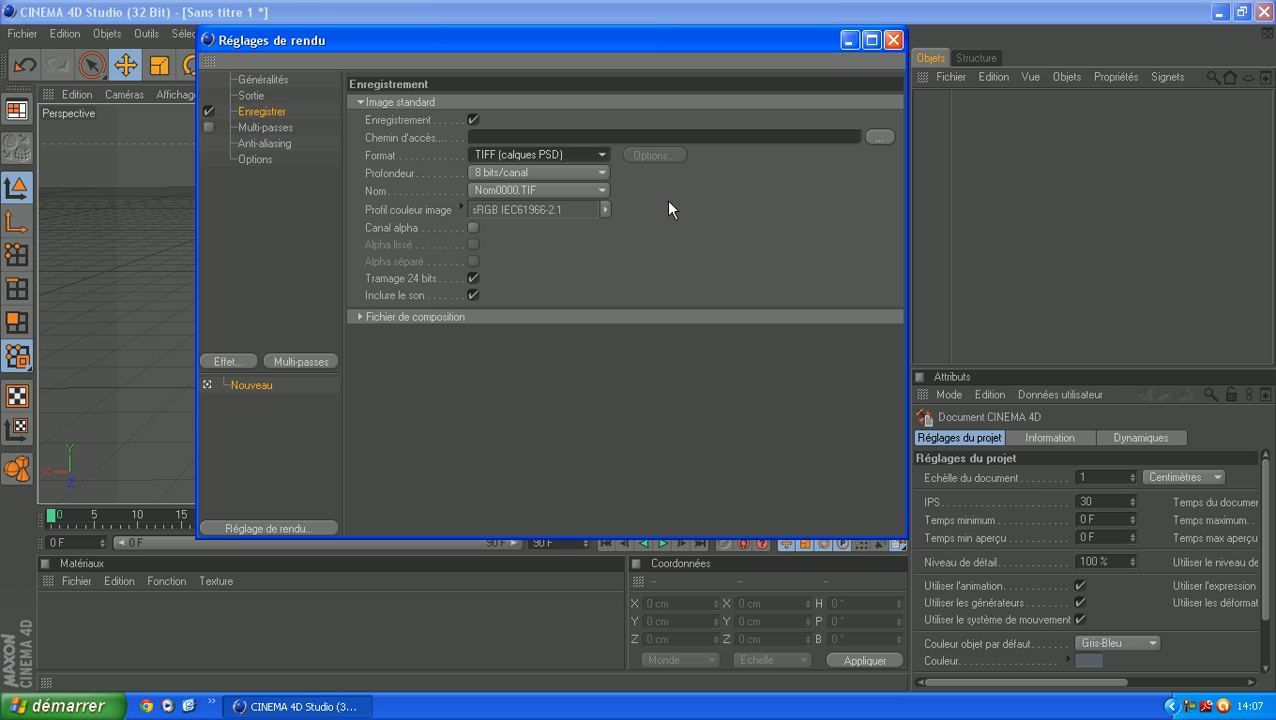
click(550, 152)
click(550, 152)
click(515, 155)
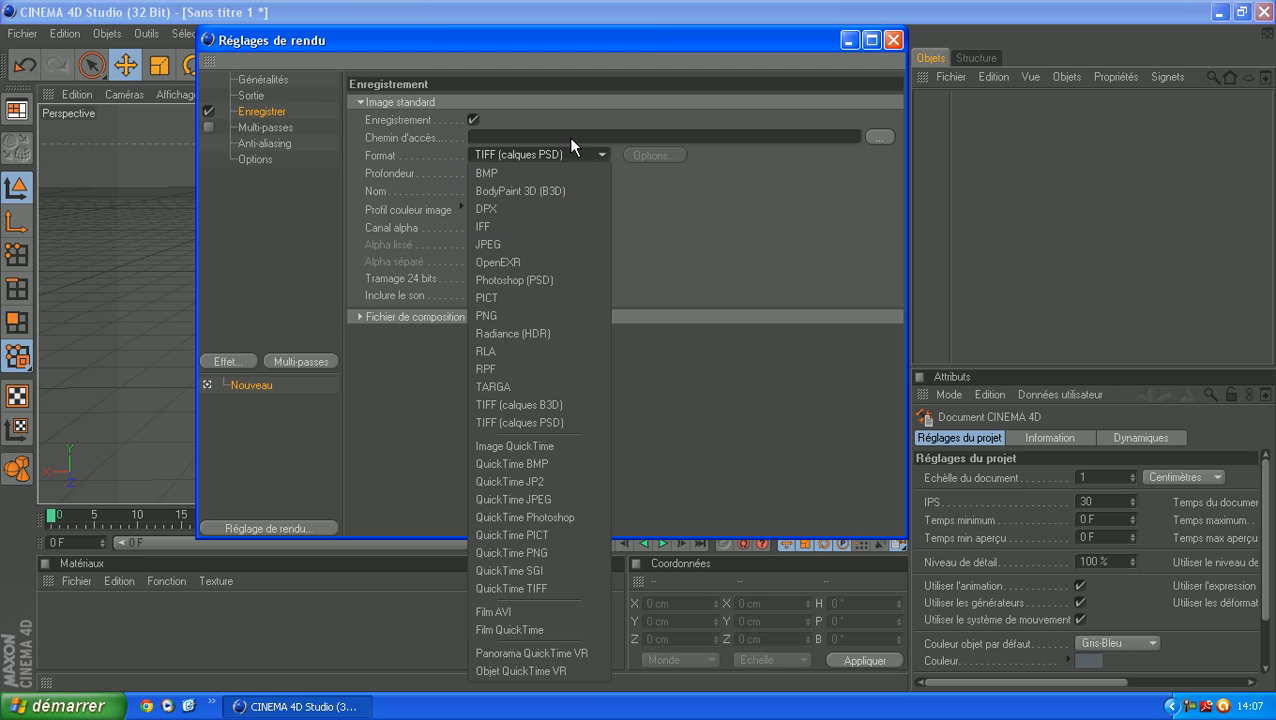
click(683, 199)
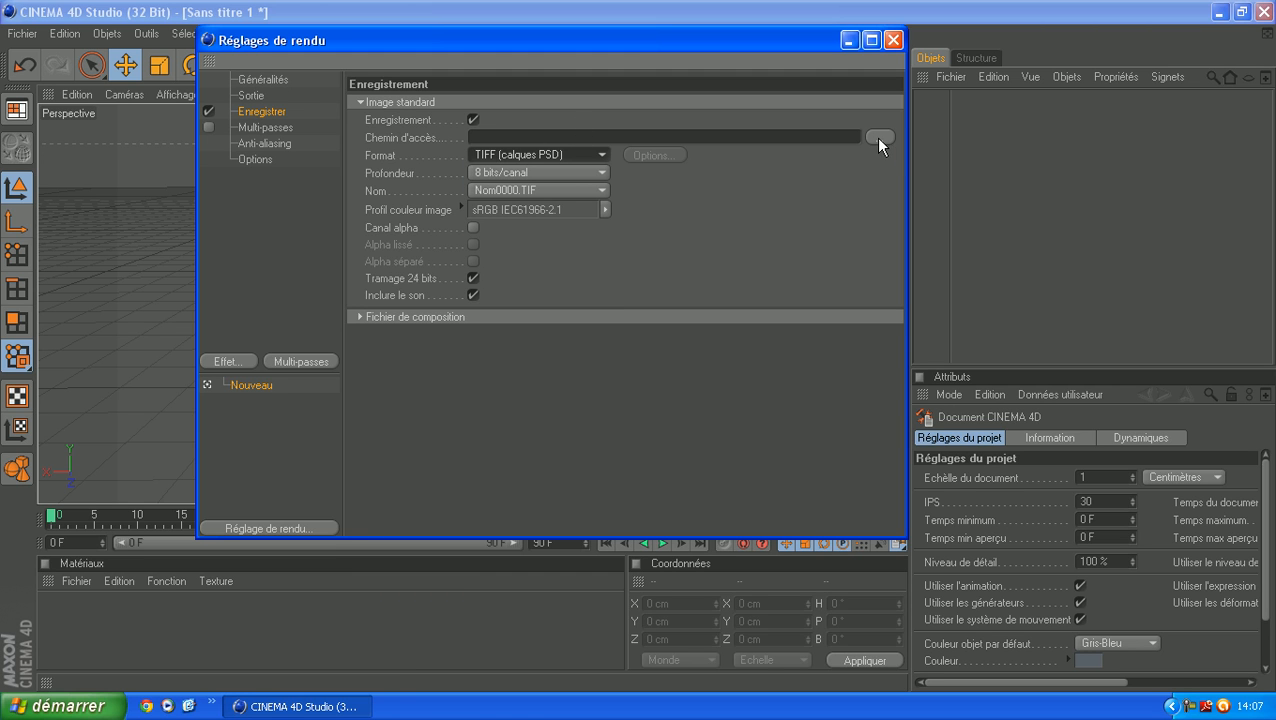
click(878, 137)
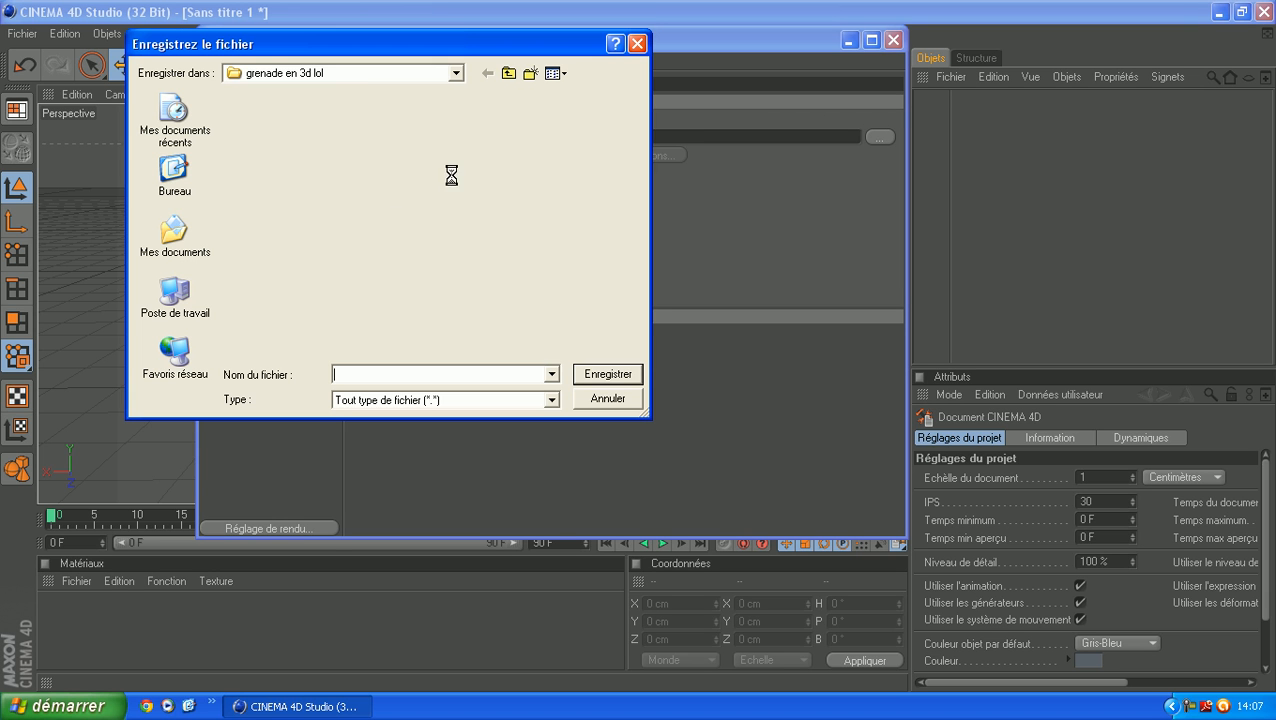
click(180, 170)
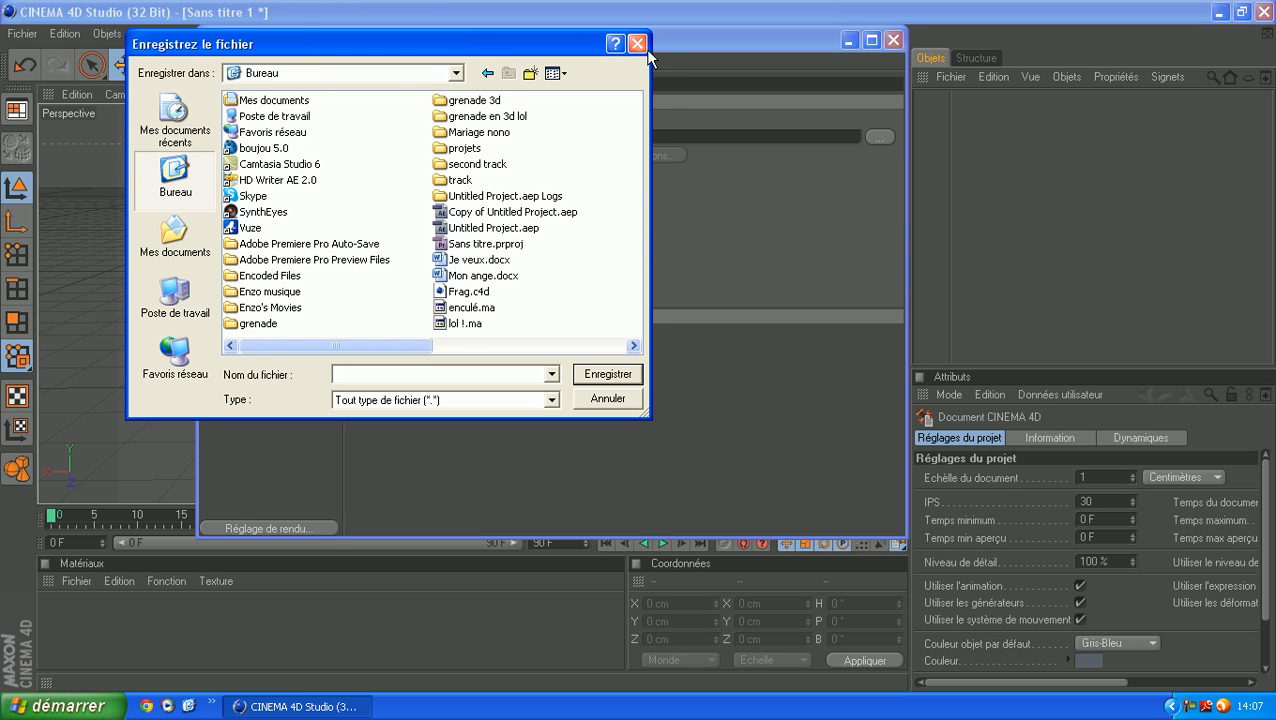
click(636, 43)
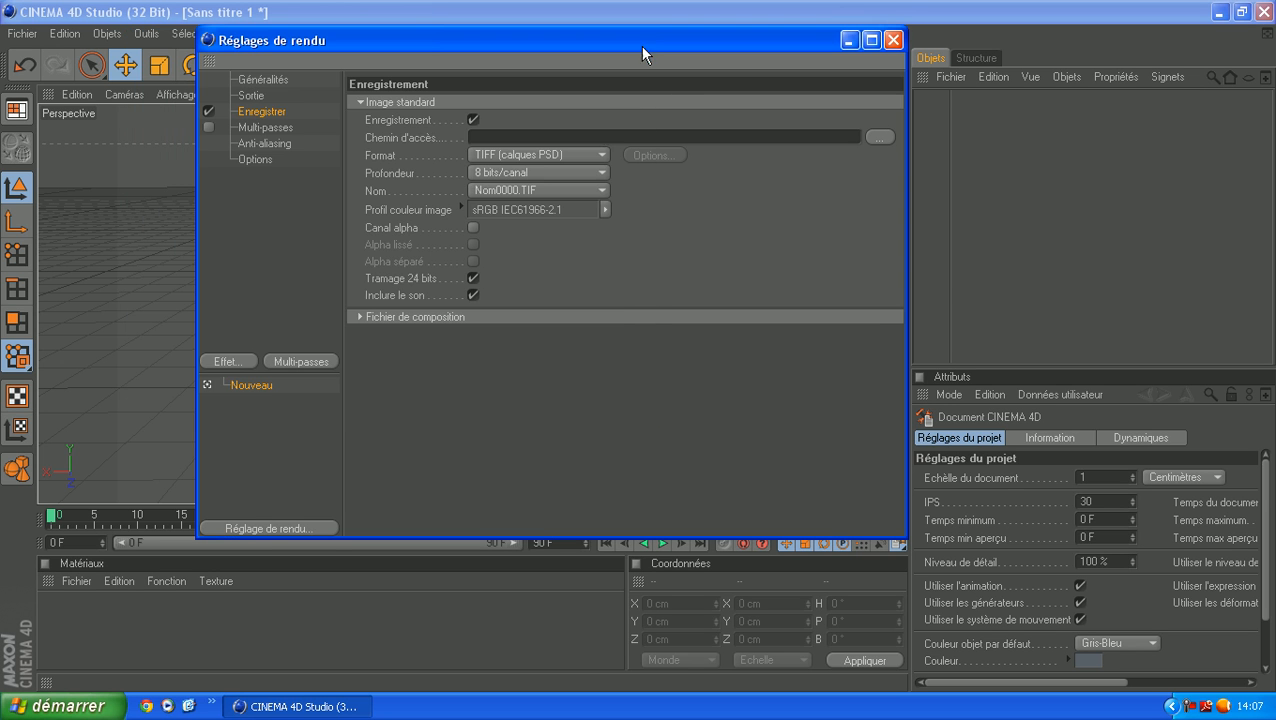
- Set the render's anti-aliasing to Au mieux and its filter to Animation
click(266, 128)
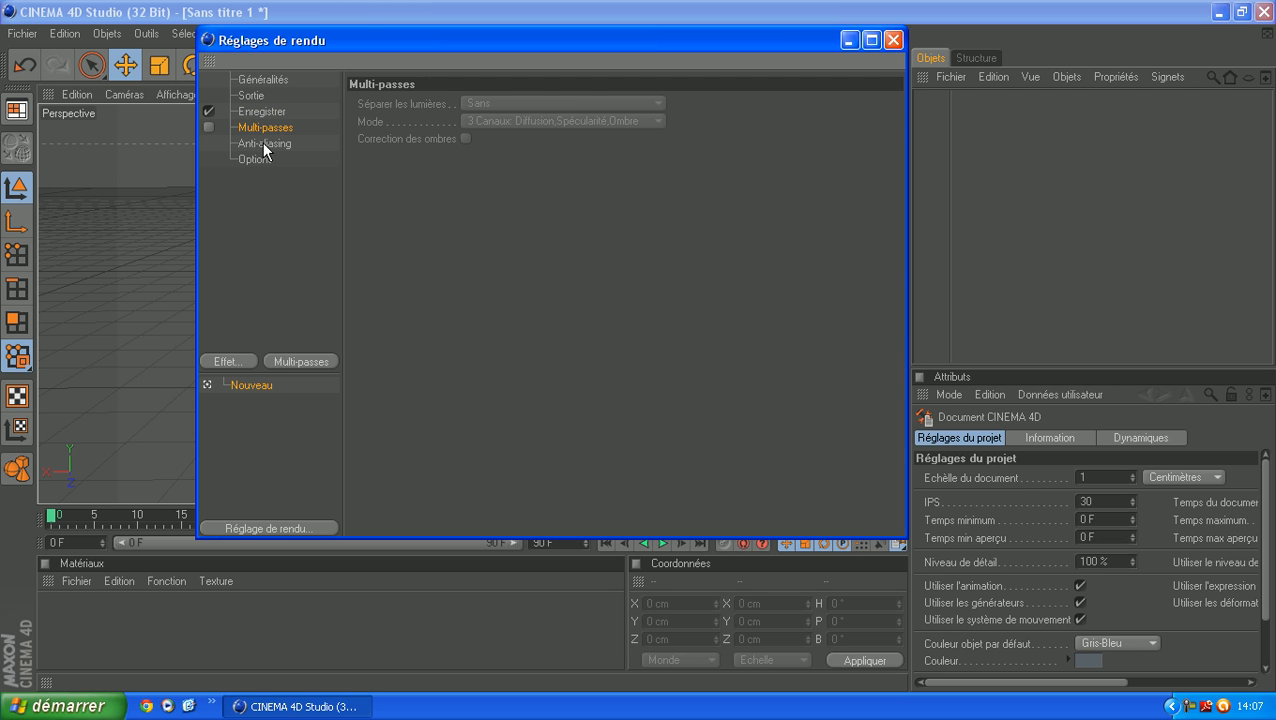
click(266, 145)
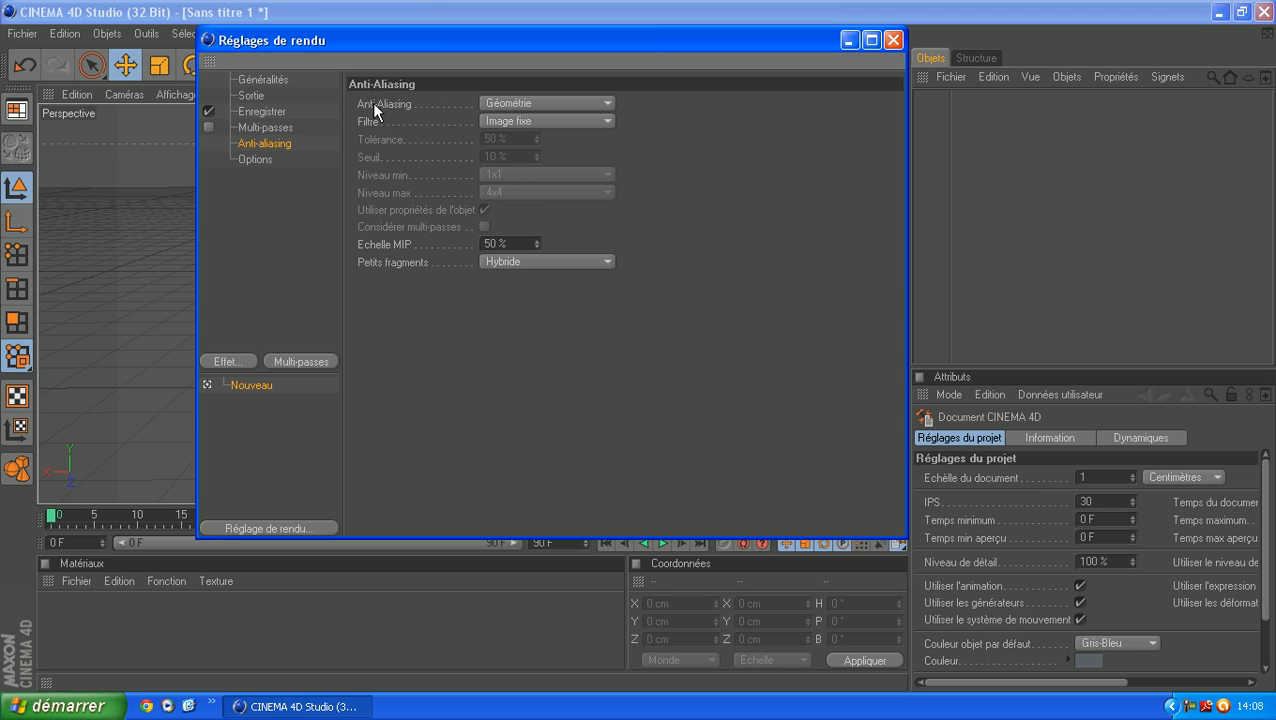
click(517, 103)
click(520, 157)
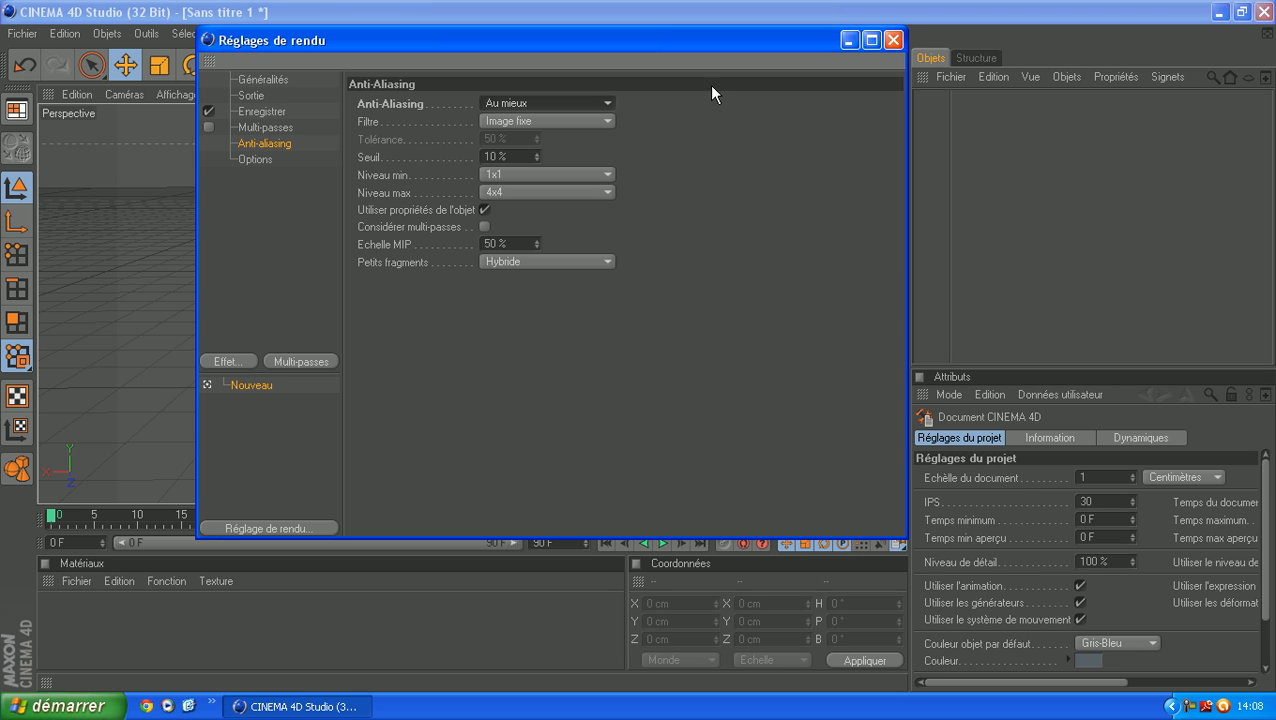
click(525, 119)
click(522, 134)
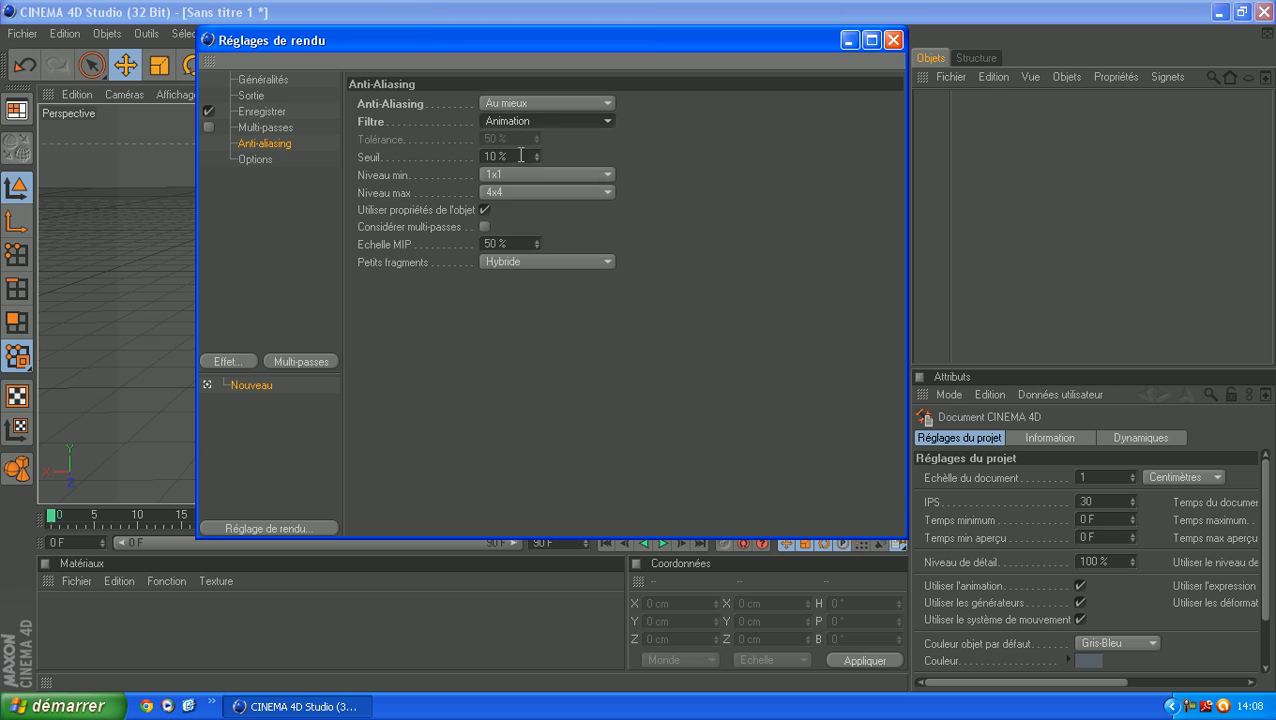
click(529, 121)
click(526, 139)
click(607, 127)
click(547, 156)
- Try the Canal alpha and Alpha lissé options in the render's Enregistrer settings
click(263, 159)
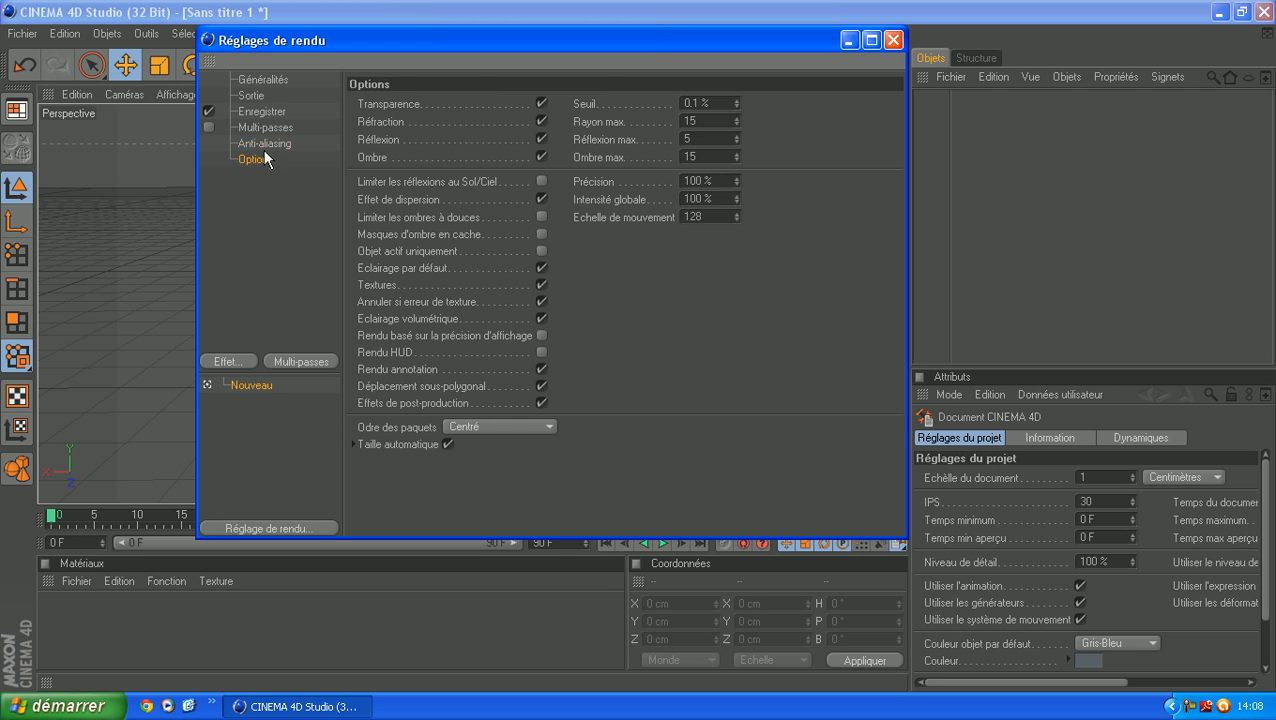
click(259, 126)
click(259, 112)
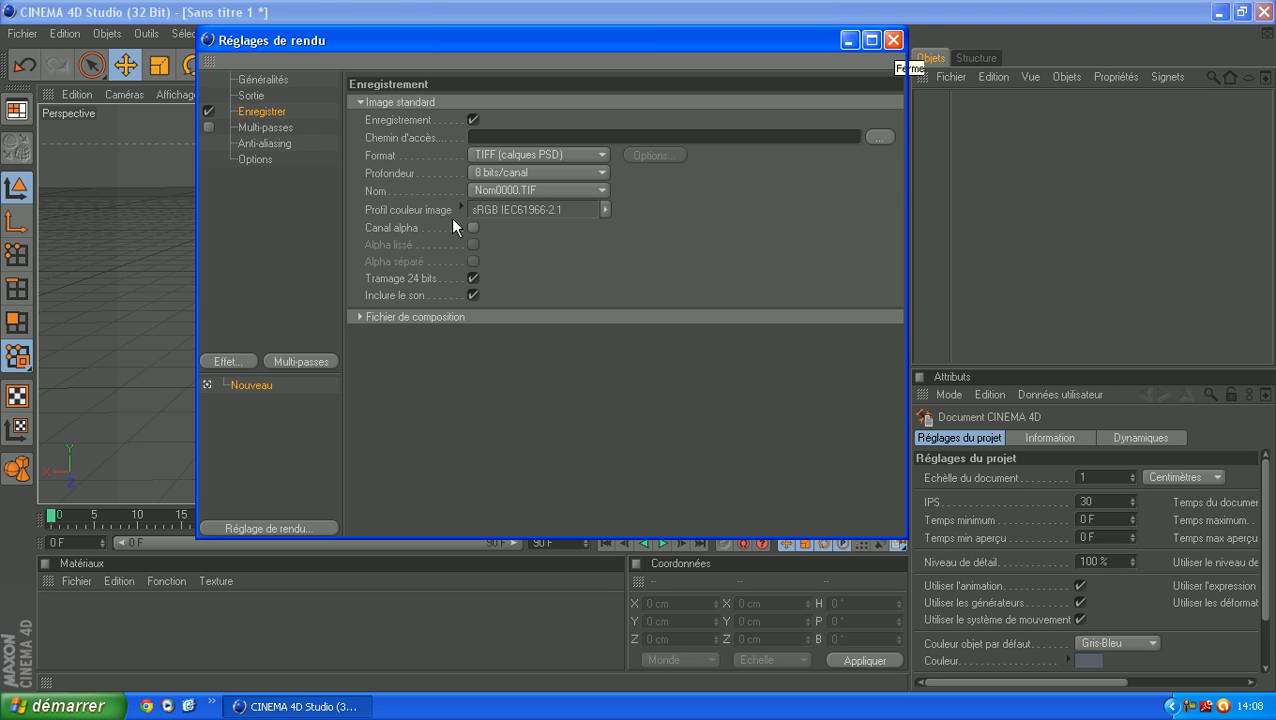
drag(538, 37, 553, 36)
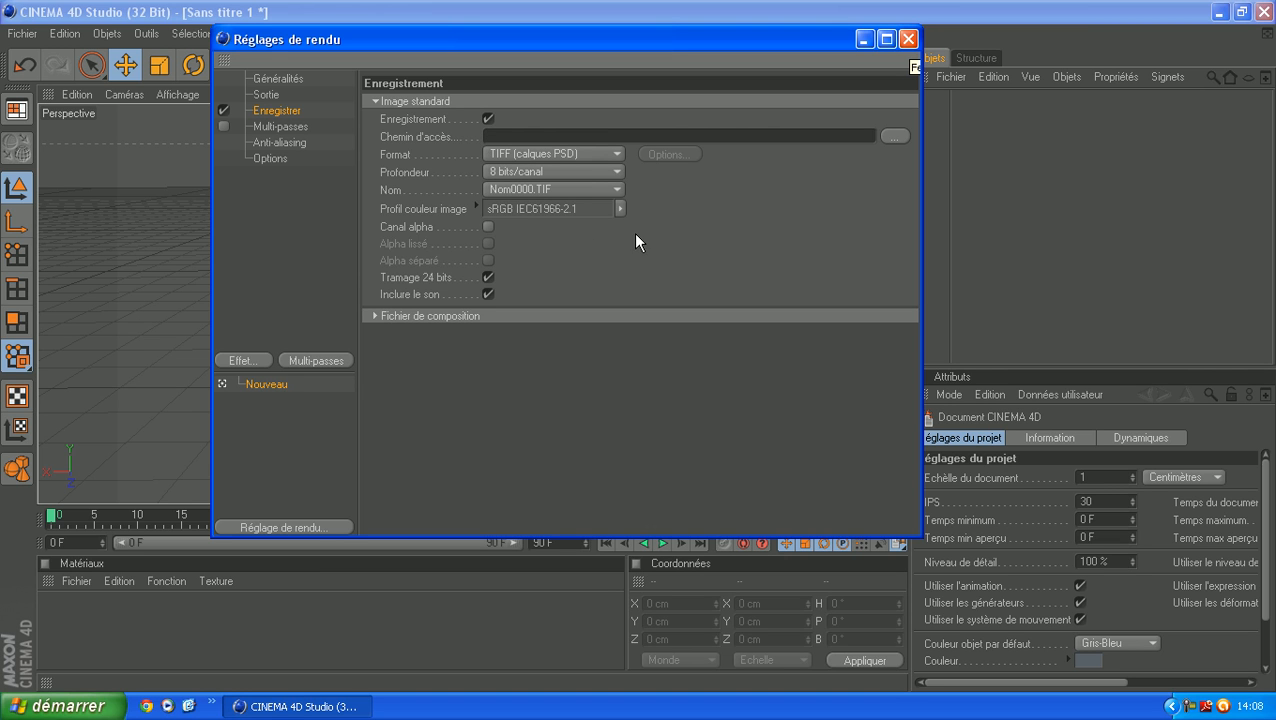
click(488, 227)
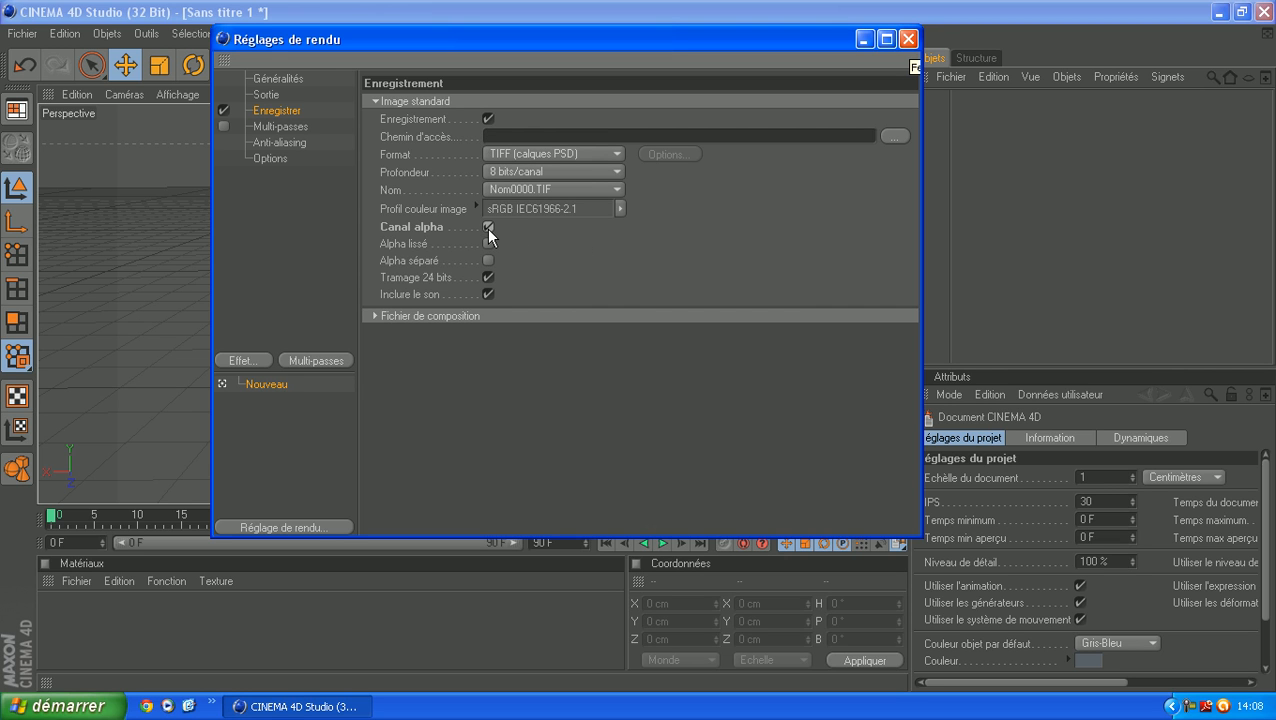
click(484, 240)
click(488, 227)
click(488, 227)
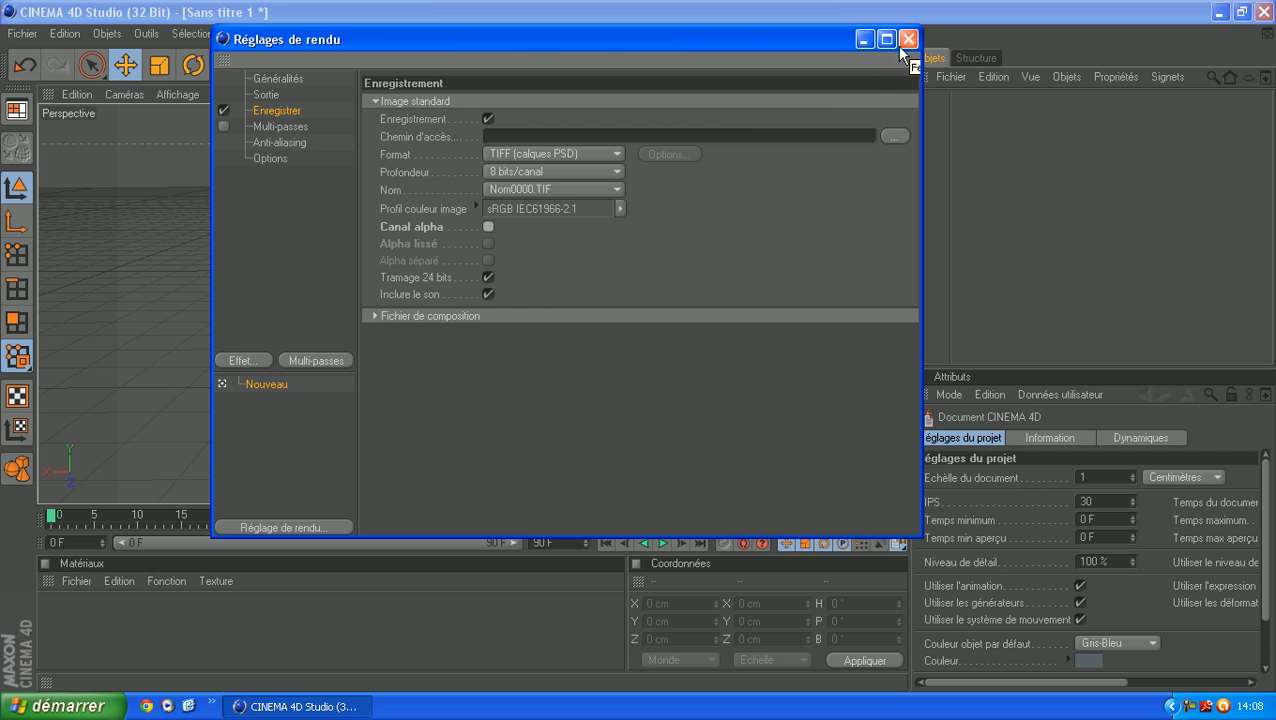
- Close the render settings and add a Cube primitive to the scene
click(909, 40)
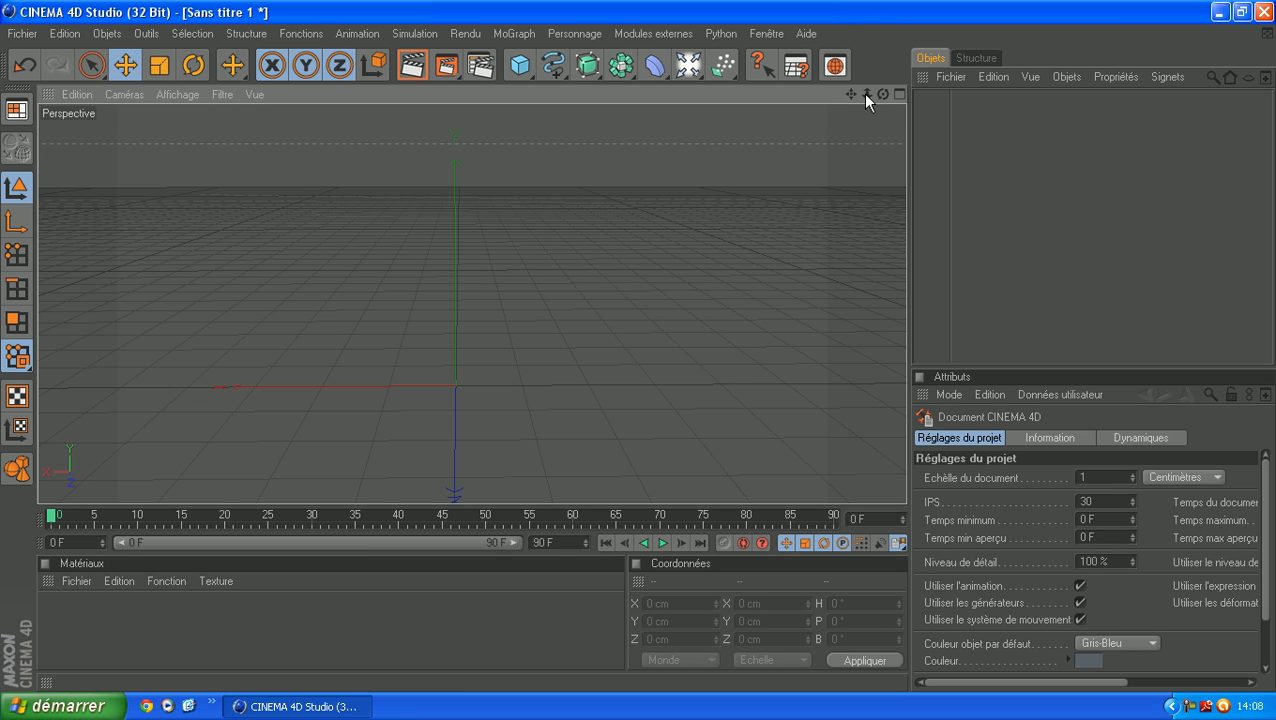
drag(883, 94, 770, 94)
scroll(548, 171, down, 3)
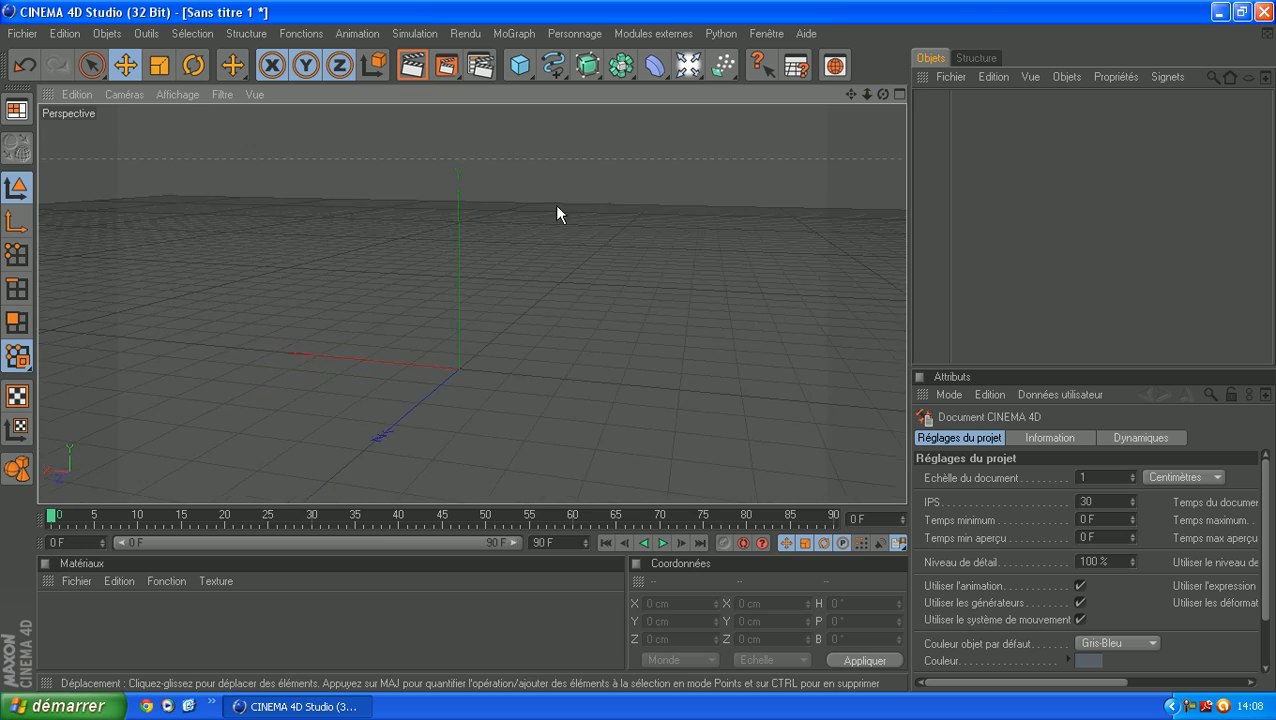
drag(883, 92, 880, 118)
click(513, 67)
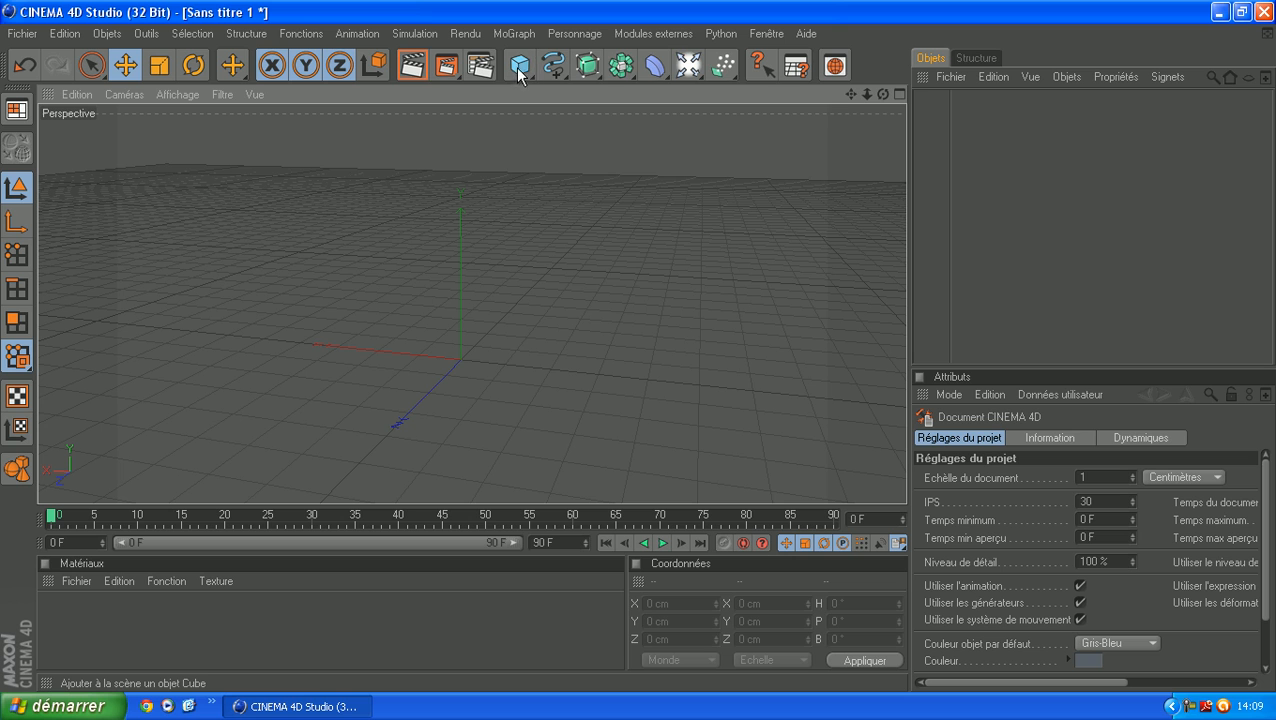
click(528, 69)
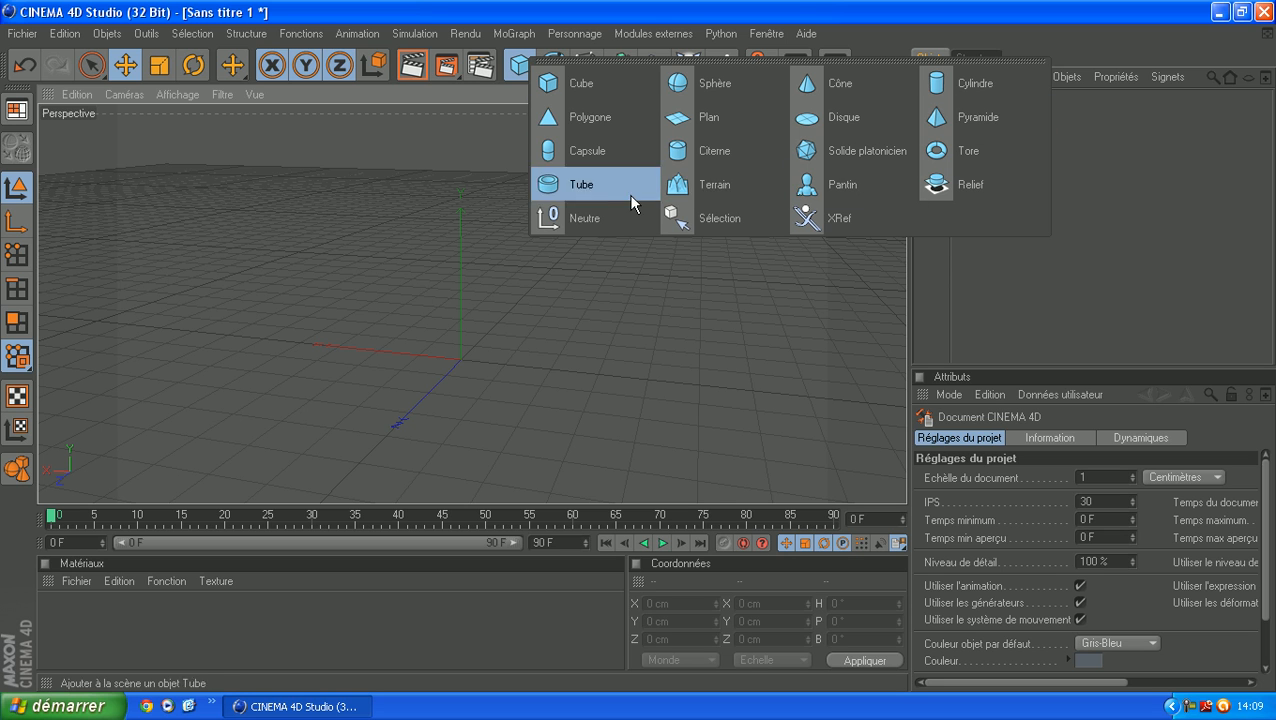
click(612, 82)
- Move the cube up along the Y axis until it rests on the ground grid, and deselect it
drag(458, 239, 459, 187)
click(983, 225)
scroll(645, 265, up, 4)
drag(883, 94, 1243, 105)
scroll(619, 134, down, 3)
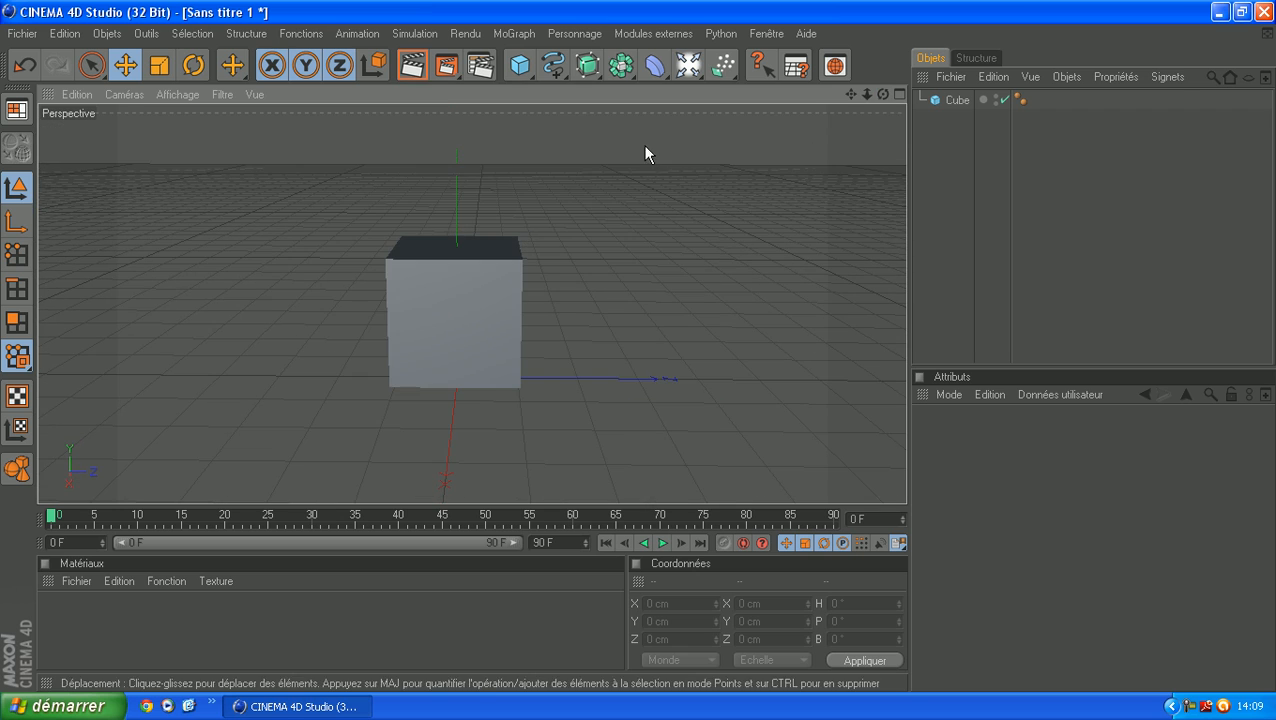
- Select the cube and move it along its X and Y axes to about X 32.84 cm and Y 132.4 cm
drag(880, 95, 778, 112)
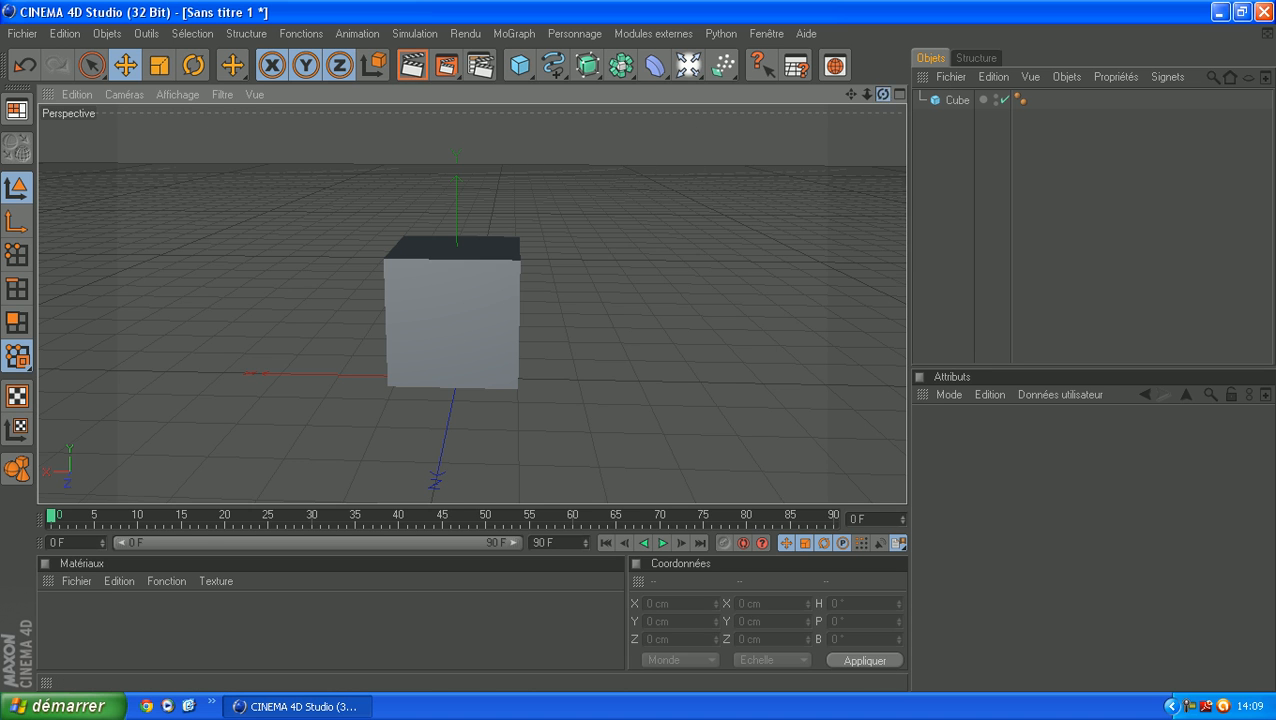
drag(883, 95, 896, 132)
click(956, 99)
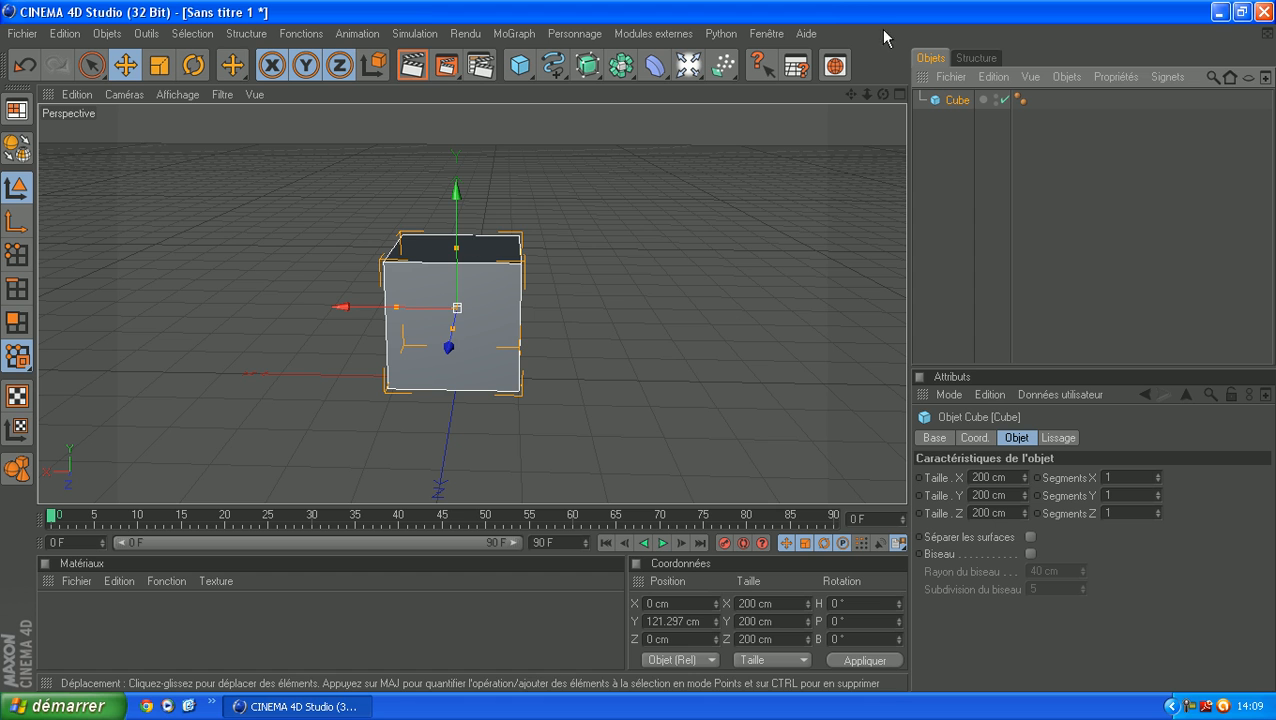
drag(882, 95, 898, 108)
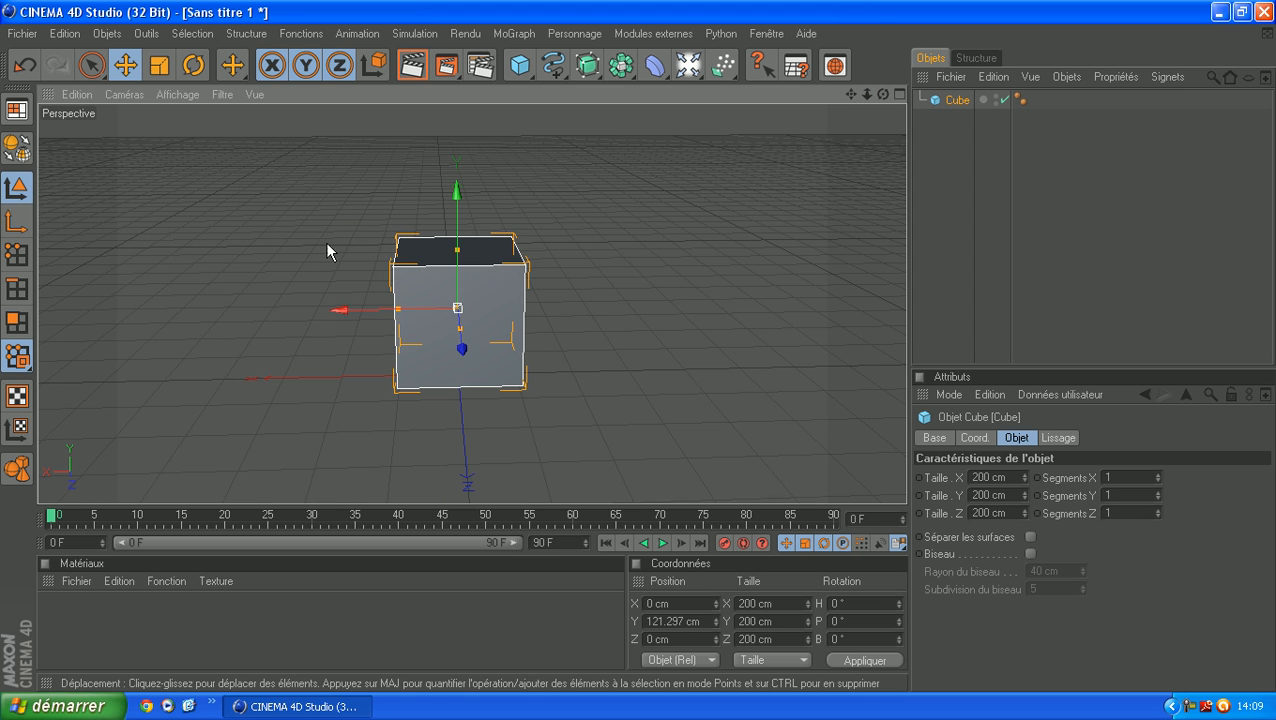
scroll(590, 282, down, 4)
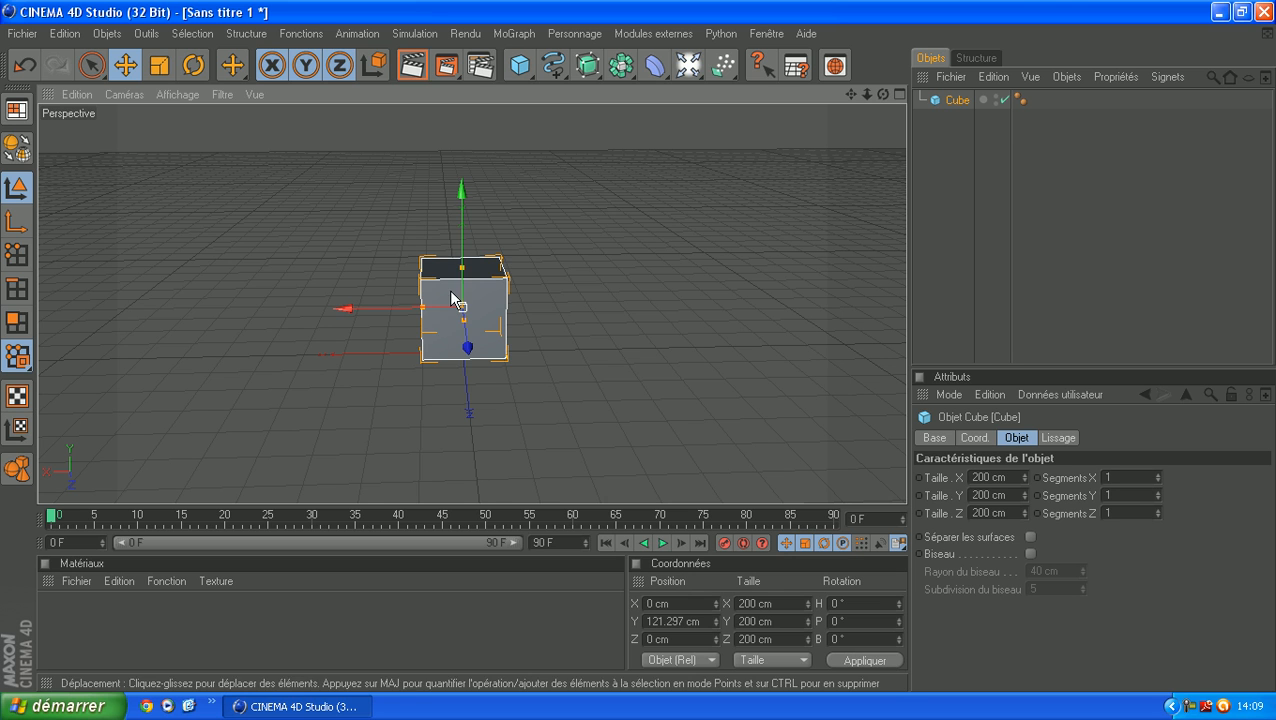
mouse_move(403, 320)
mouse_down()
mouse_move(311, 320)
mouse_move(396, 320)
mouse_up()
drag(453, 235, 455, 224)
drag(883, 94, 1238, 86)
mouse_move(565, 297)
mouse_down()
mouse_move(722, 298)
mouse_move(324, 298)
mouse_move(572, 298)
mouse_up()
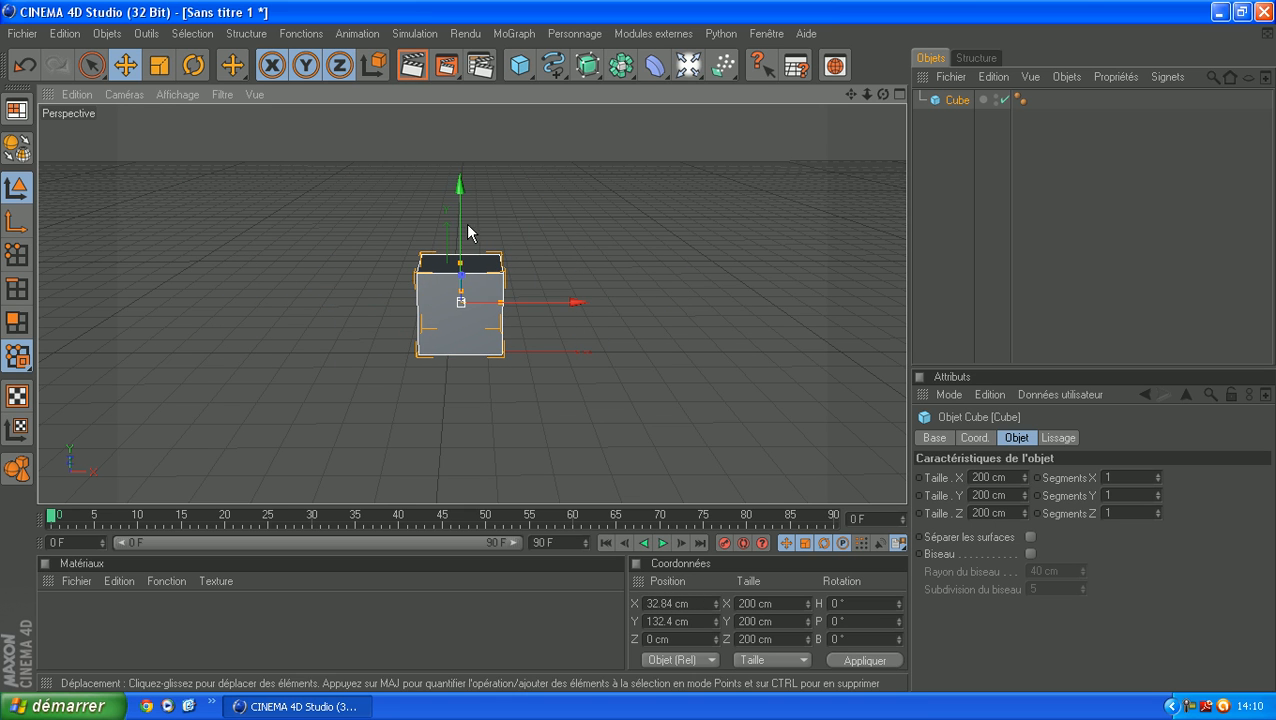
- Lower the cube to about Y 114.56 cm and shift it along the Z axis to about 10.12 cm
drag(461, 222, 463, 298)
drag(867, 94, 775, 116)
mouse_move(537, 283)
mouse_down()
mouse_move(621, 267)
mouse_move(545, 290)
mouse_up()
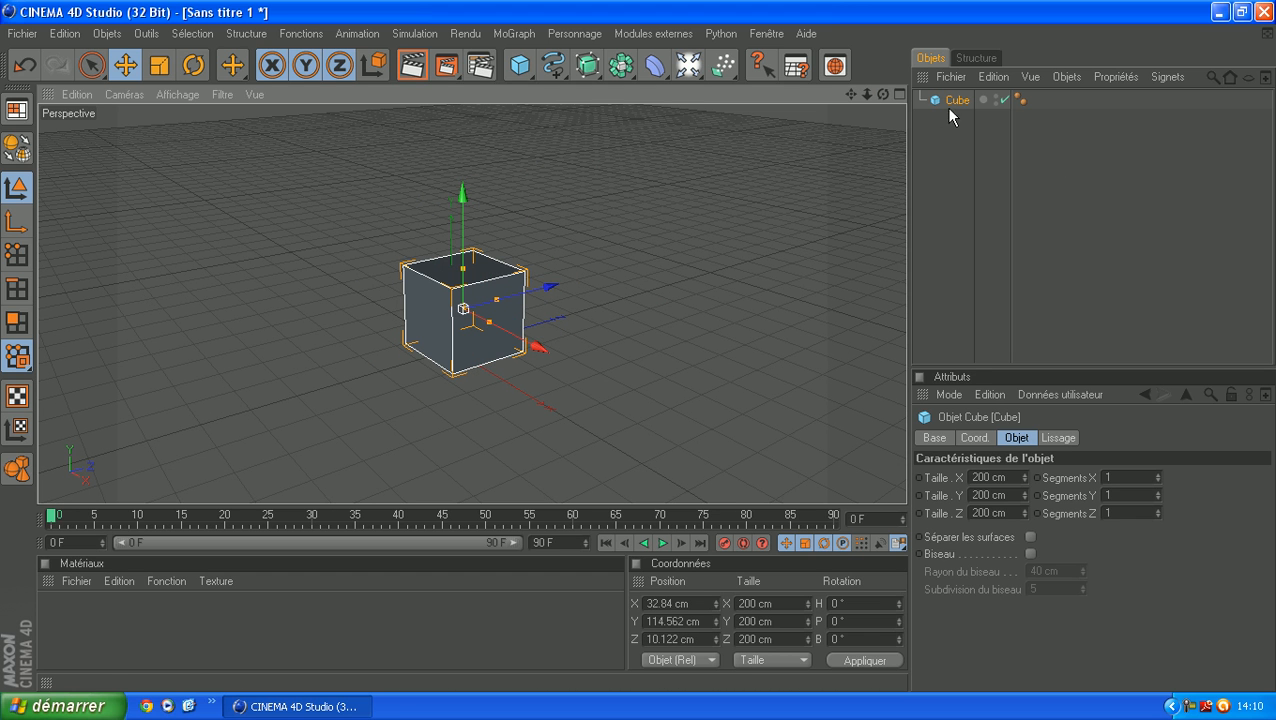
- Examine the cube from different angles and distances by orbiting, panning and zooming the perspective view
drag(883, 94, 1100, 88)
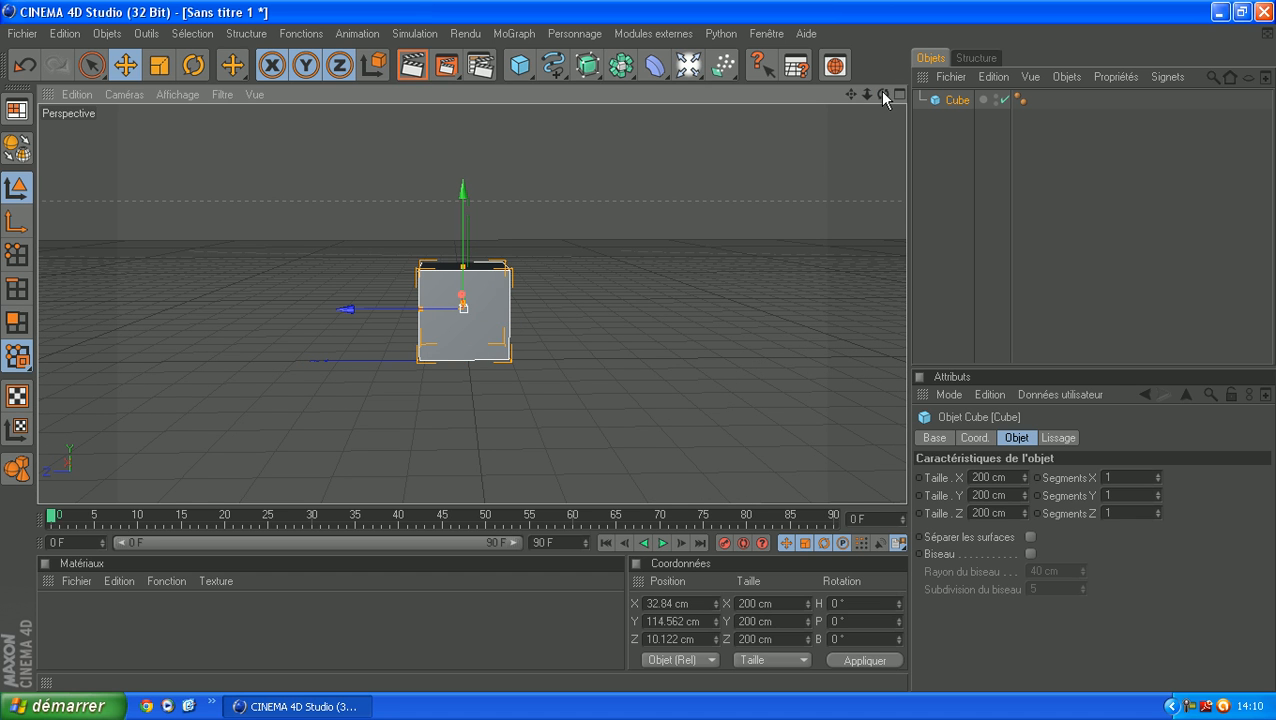
mouse_move(884, 96)
mouse_down()
mouse_move(915, 97)
mouse_move(868, 106)
mouse_move(886, 97)
mouse_up()
alt+drag(463, 308, 470, 258)
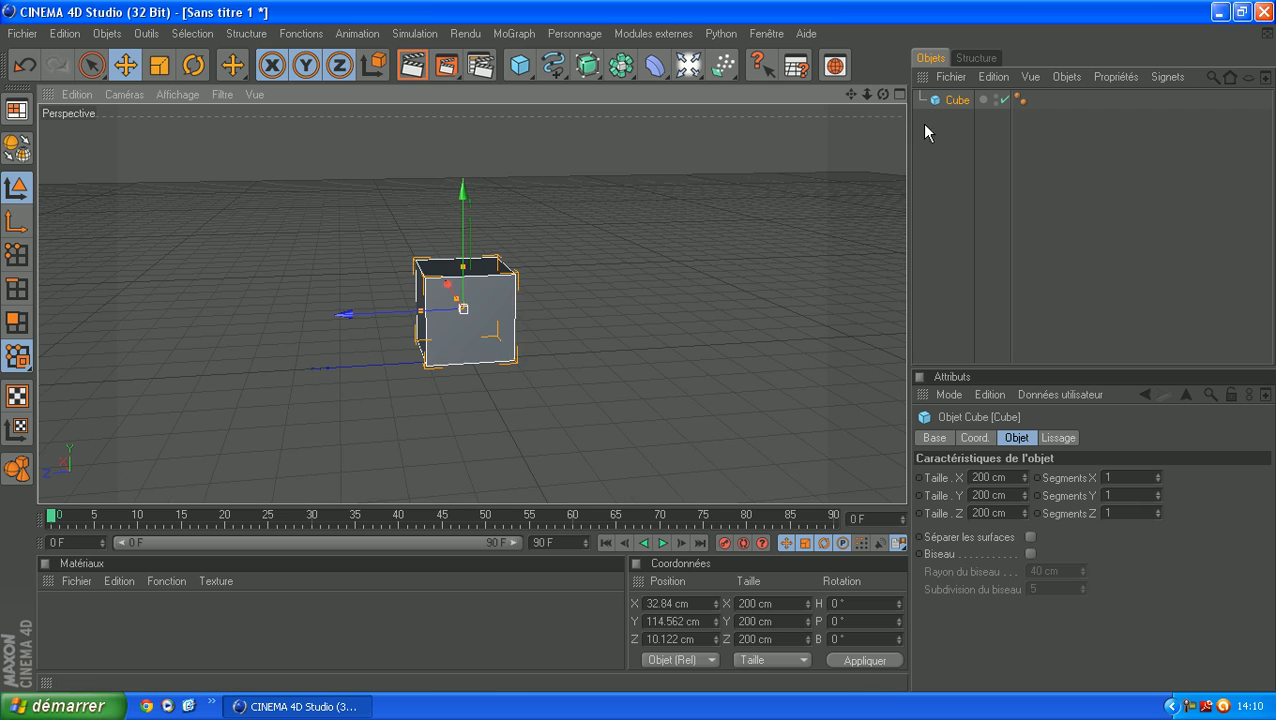
drag(851, 94, 897, 135)
drag(867, 94, 817, 114)
scroll(587, 263, up, 5)
scroll(576, 252, down, 5)
drag(875, 94, 788, 119)
scroll(717, 157, up, 4)
drag(883, 94, 909, 91)
- Inspect the base and property settings of the cube's Lissage tag
click(959, 100)
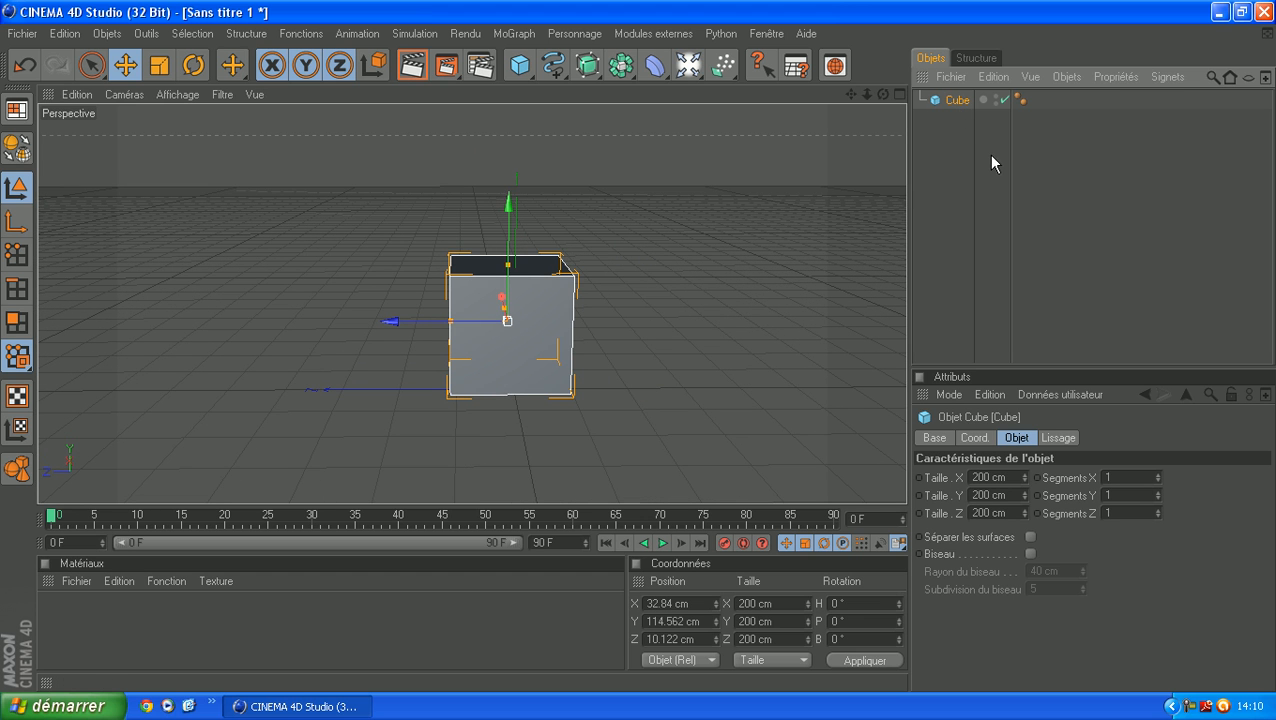
click(1021, 100)
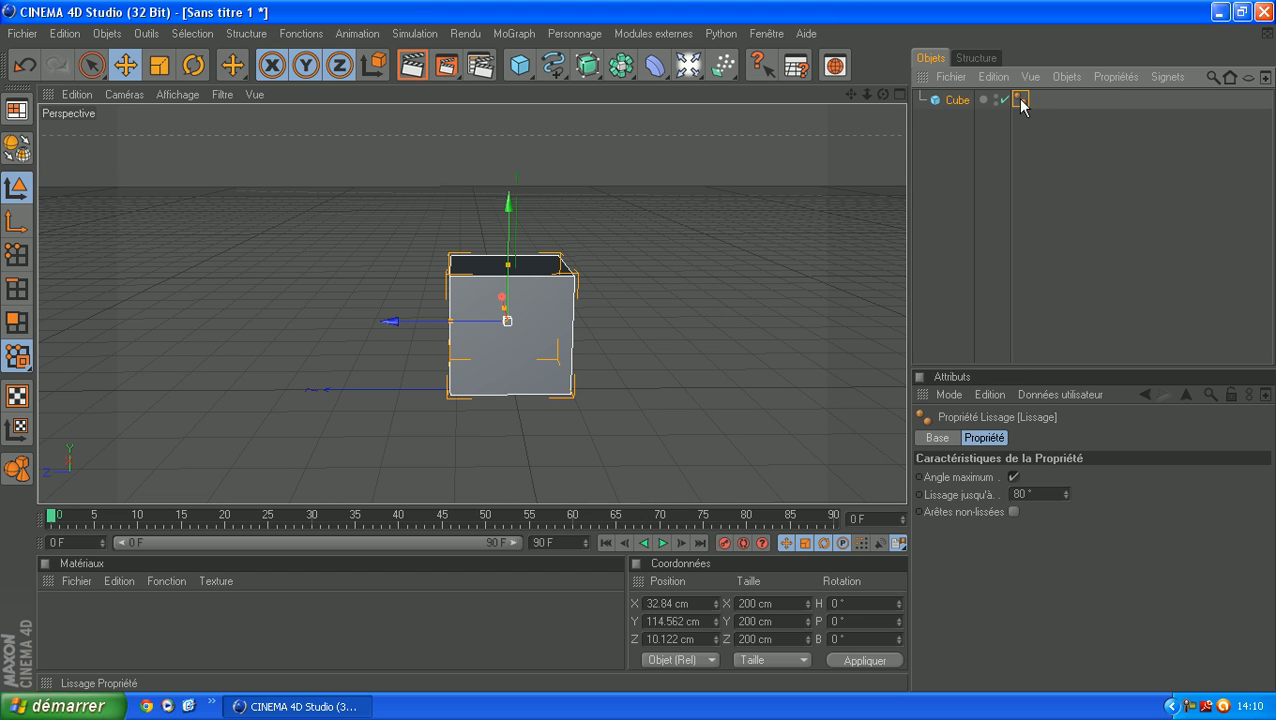
click(940, 441)
click(990, 440)
- Review the cube's Lissage, Coord. and Base attributes, returning to its Objet characteristics
click(953, 100)
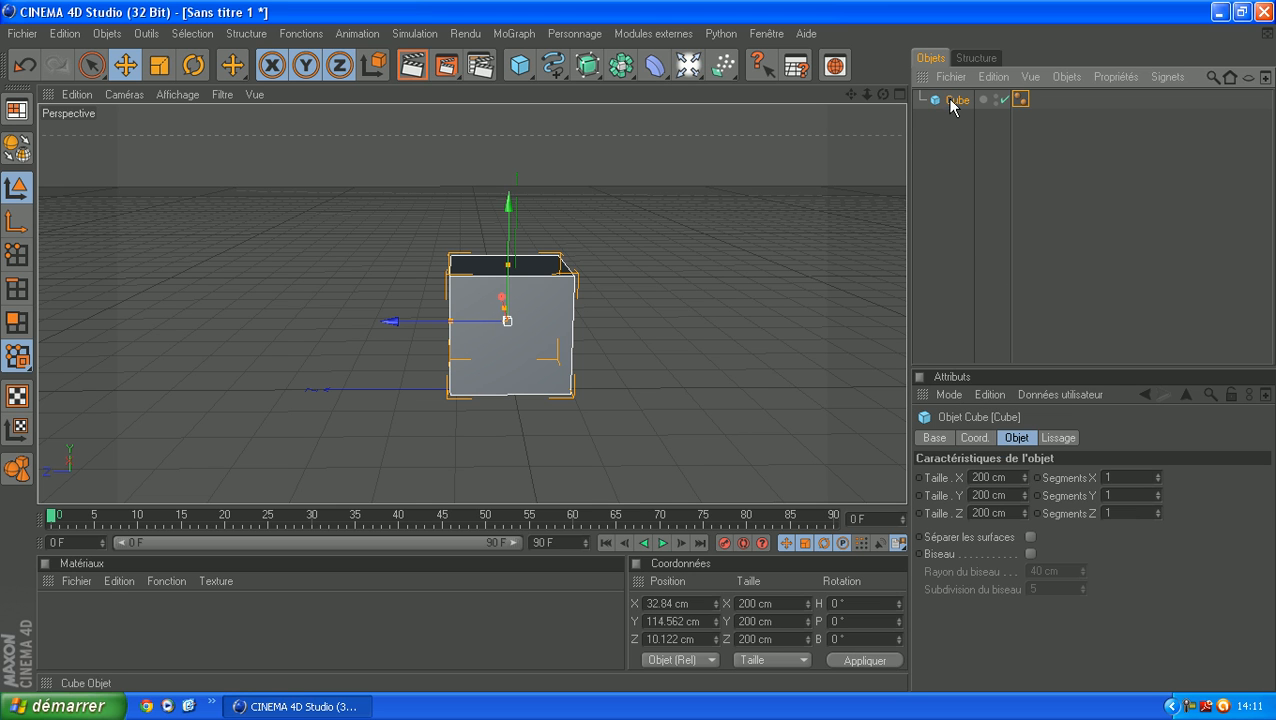
click(1058, 439)
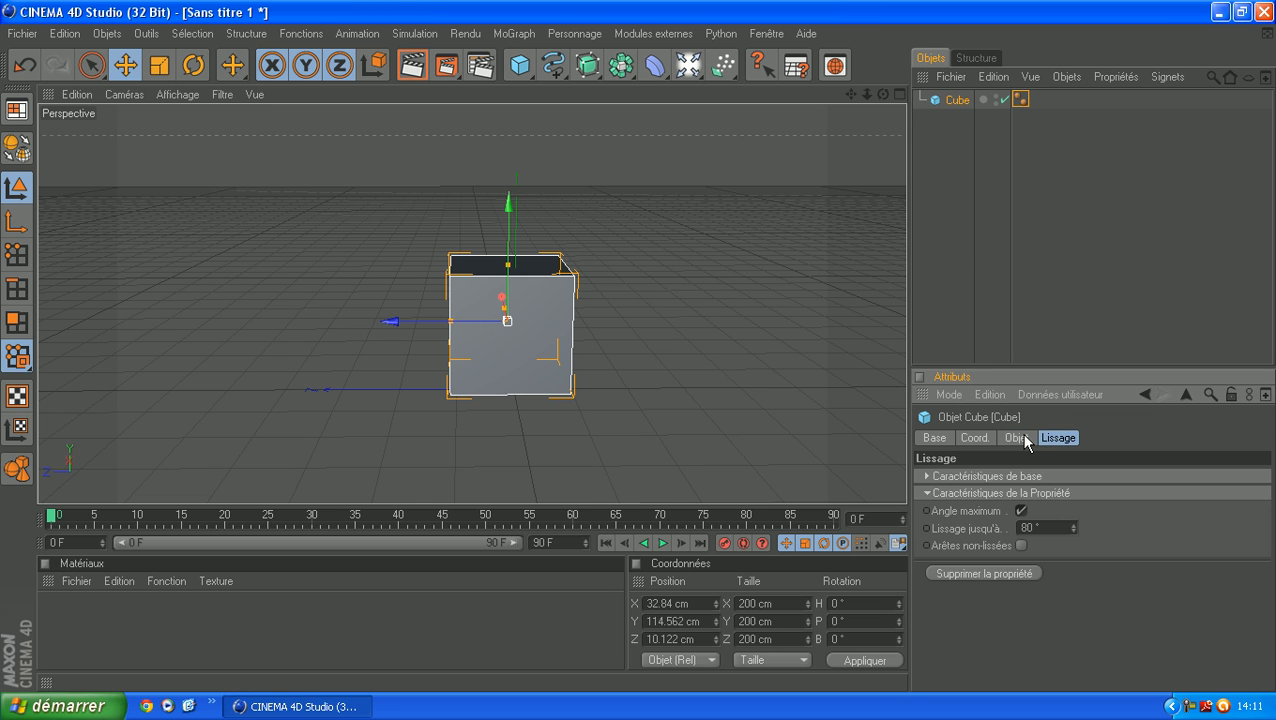
click(1016, 438)
click(975, 438)
click(936, 438)
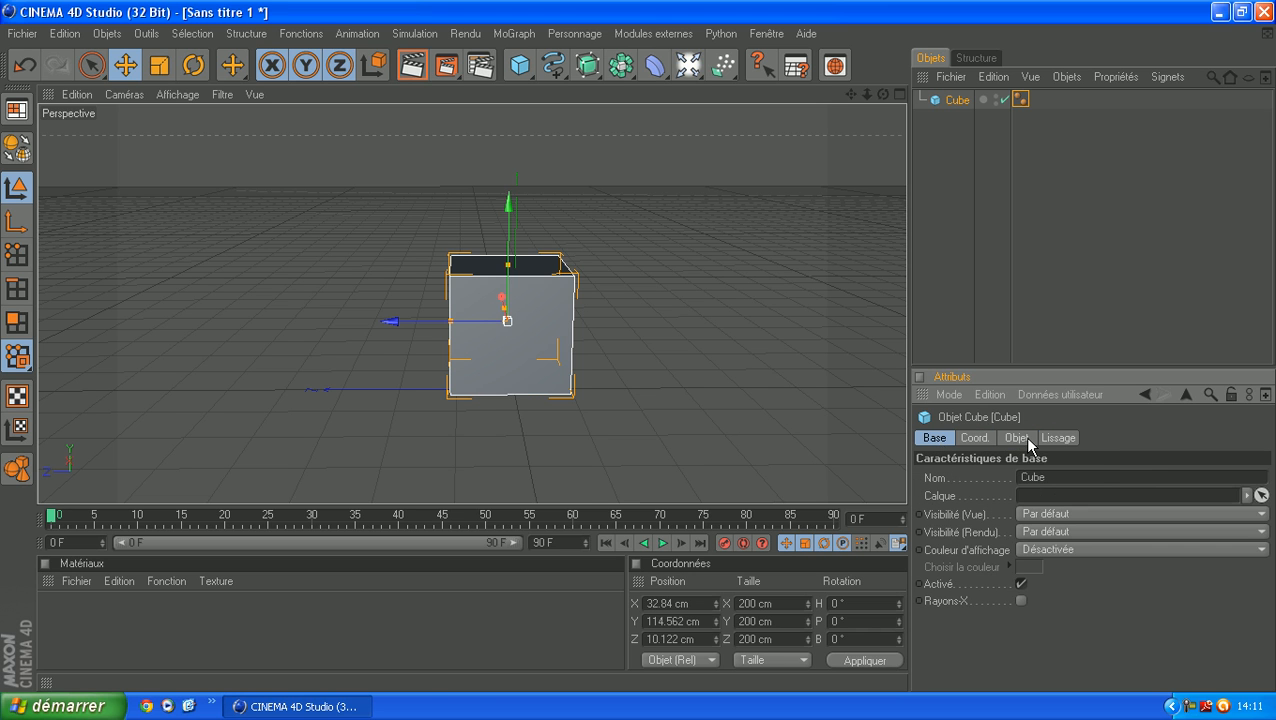
click(1026, 440)
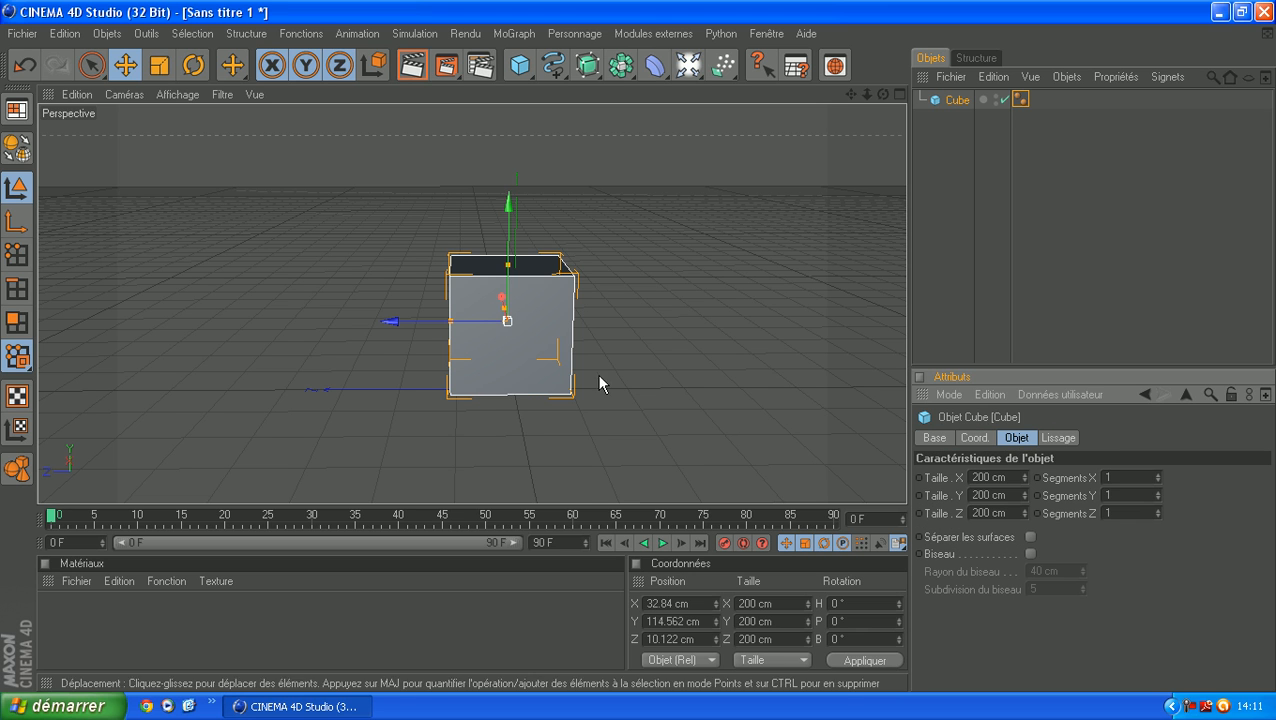
- Convert the cube to an editable polygon object and select several of its faces one after another
click(15, 148)
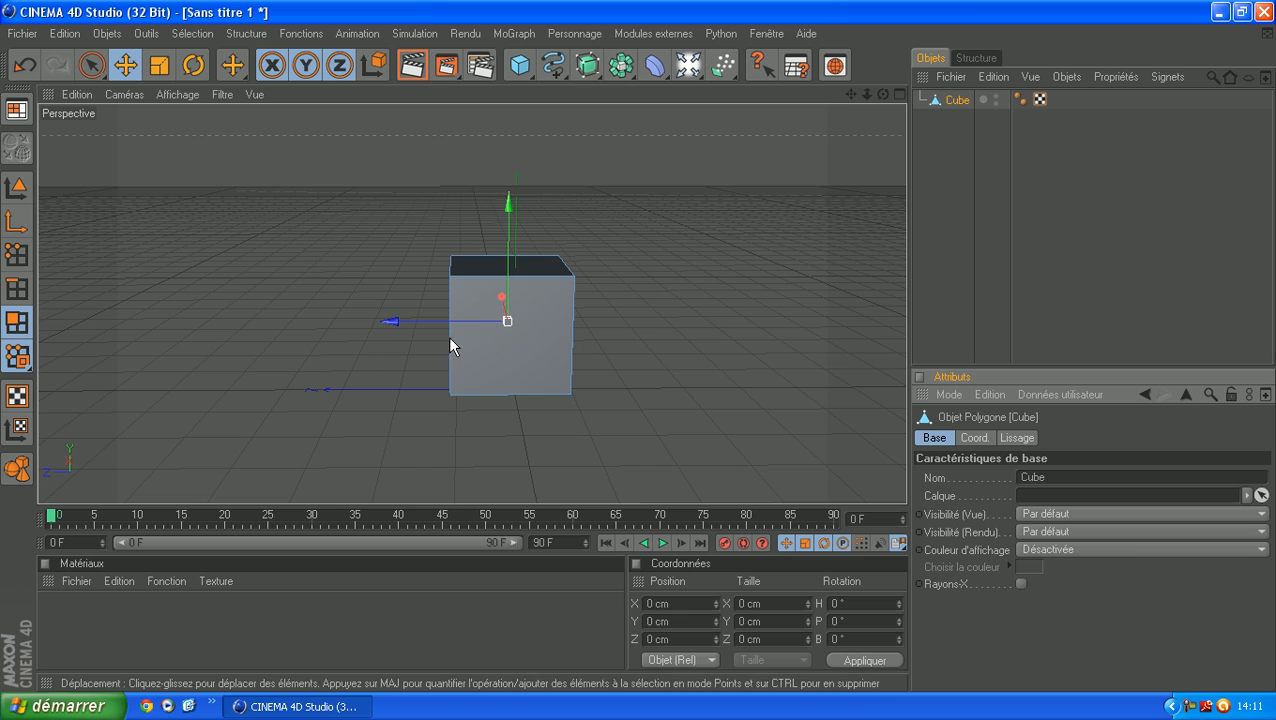
drag(884, 94, 738, 126)
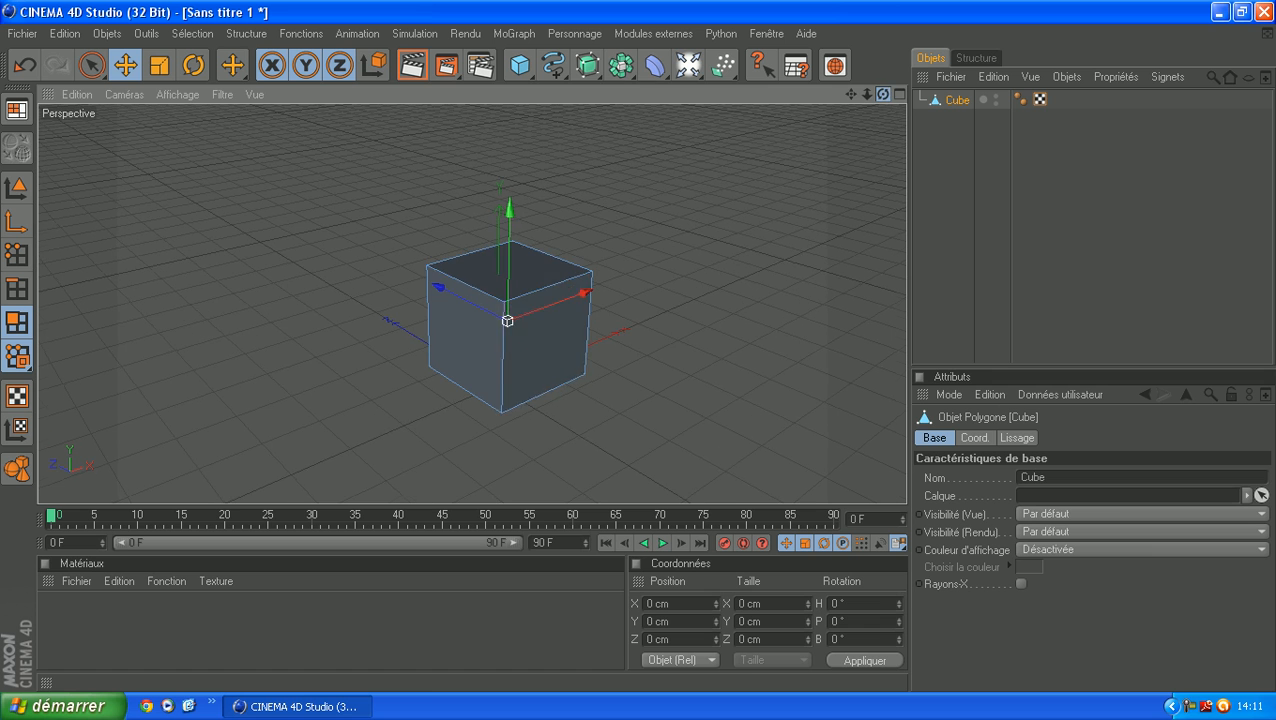
click(546, 265)
click(556, 366)
click(474, 336)
drag(882, 94, 968, 70)
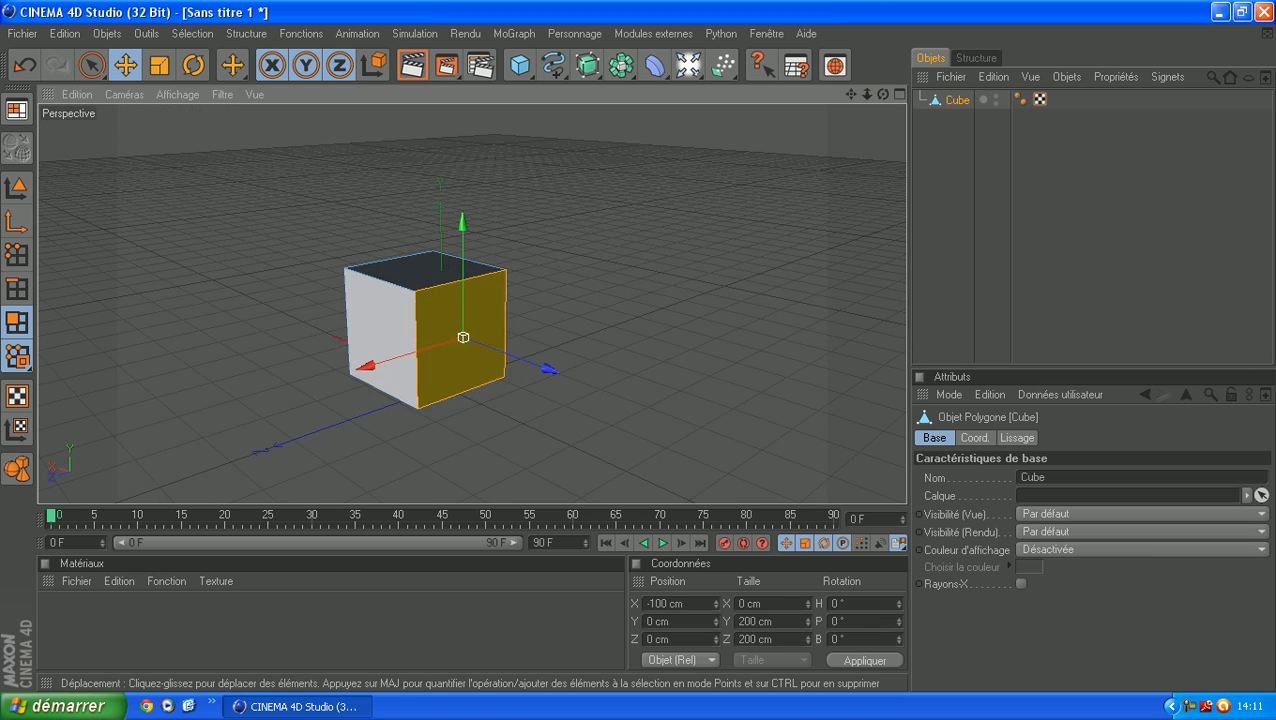
click(388, 305)
mouse_move(883, 94)
mouse_down()
mouse_move(848, 97)
mouse_move(896, 93)
mouse_move(883, 110)
mouse_up()
click(465, 313)
click(475, 274)
- Select the cube's top face and raise it to about Y 440 cm to make a tall block
drag(883, 94, 902, 48)
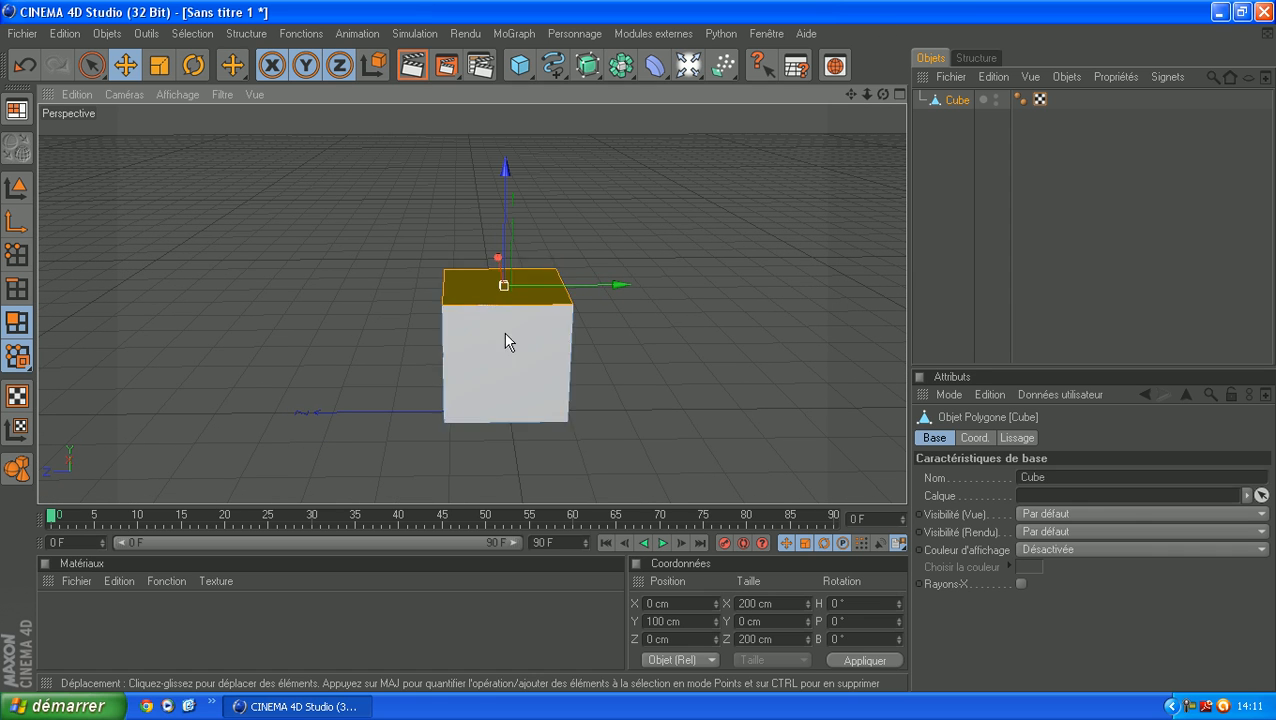
click(469, 317)
click(467, 298)
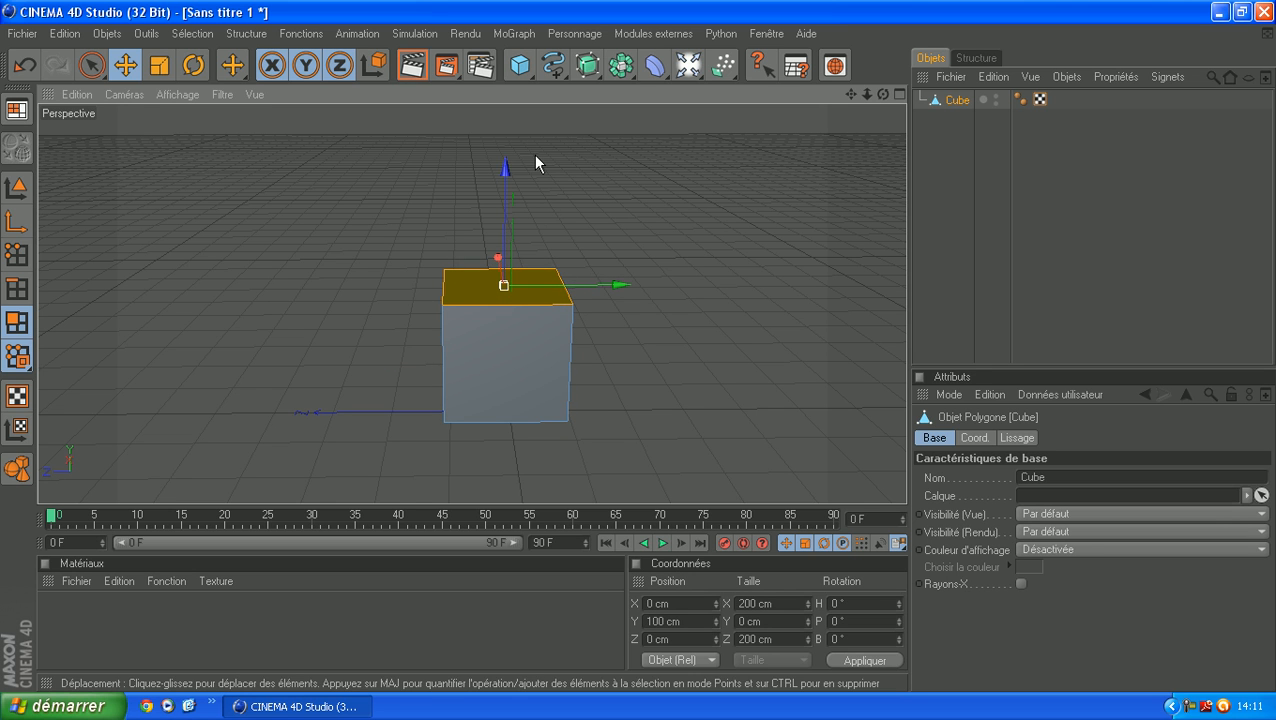
alt+drag(499, 284, 476, 272)
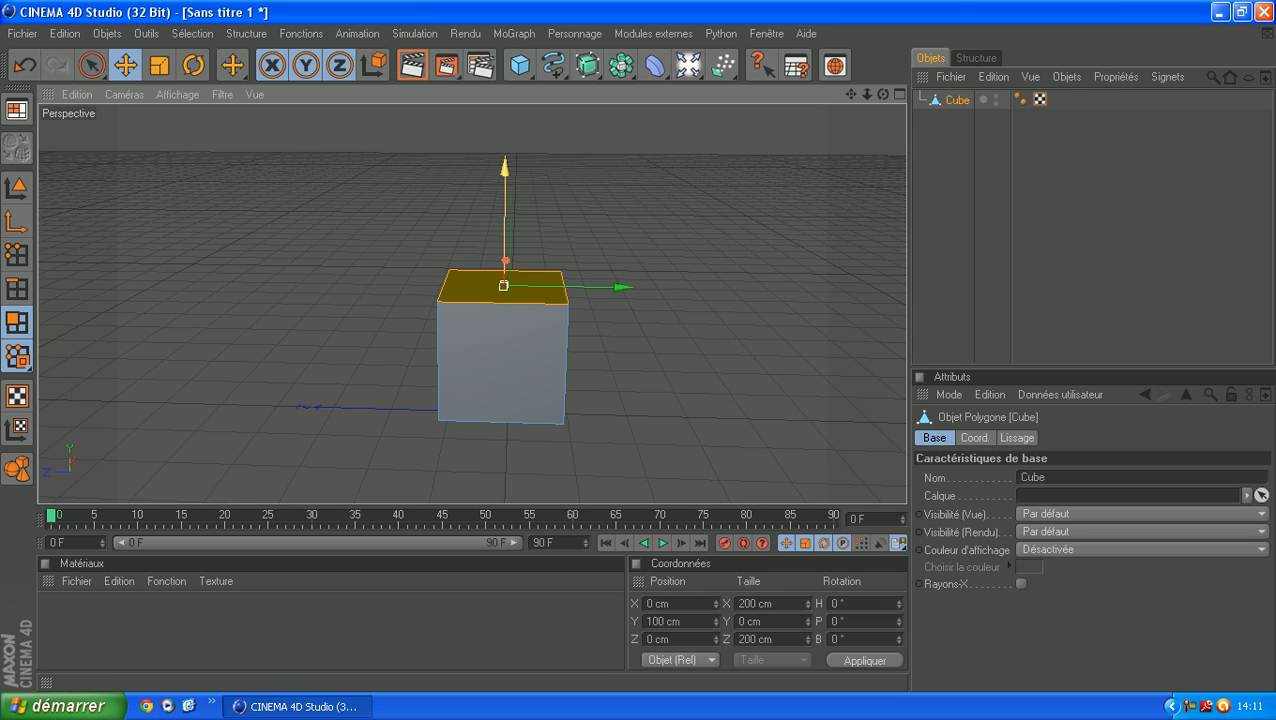
drag(504, 285, 539, 224)
- Select a side face of the block and pull it outward until the block is about 288.8 cm wide along X
scroll(667, 264, down, 3)
mouse_move(882, 94)
mouse_down()
mouse_move(1040, 94)
mouse_move(980, 98)
mouse_move(1030, 96)
mouse_move(936, 126)
mouse_move(866, 122)
mouse_move(856, 98)
mouse_move(906, 96)
mouse_move(862, 104)
mouse_up()
click(535, 229)
drag(640, 283, 681, 289)
- Select the block's face on the positive Z side and pull it outward to about Z 155.6 cm
drag(882, 94, 721, 144)
click(506, 187)
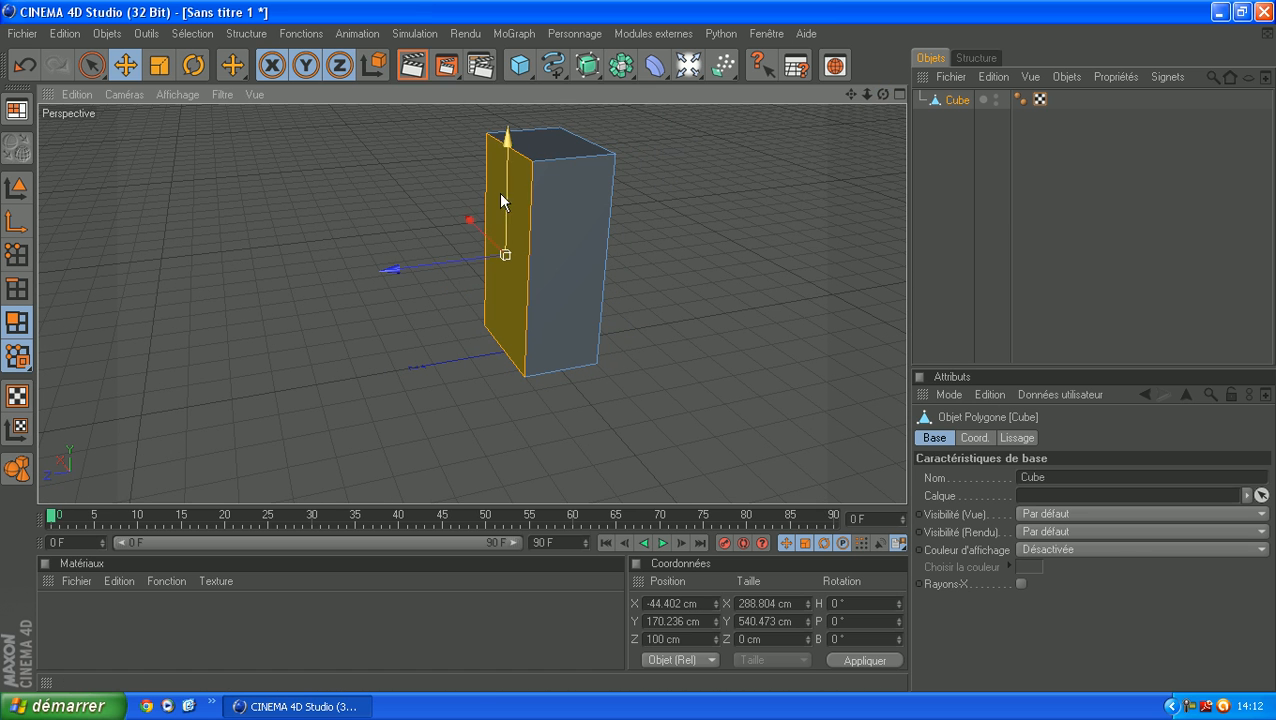
drag(446, 270, 429, 271)
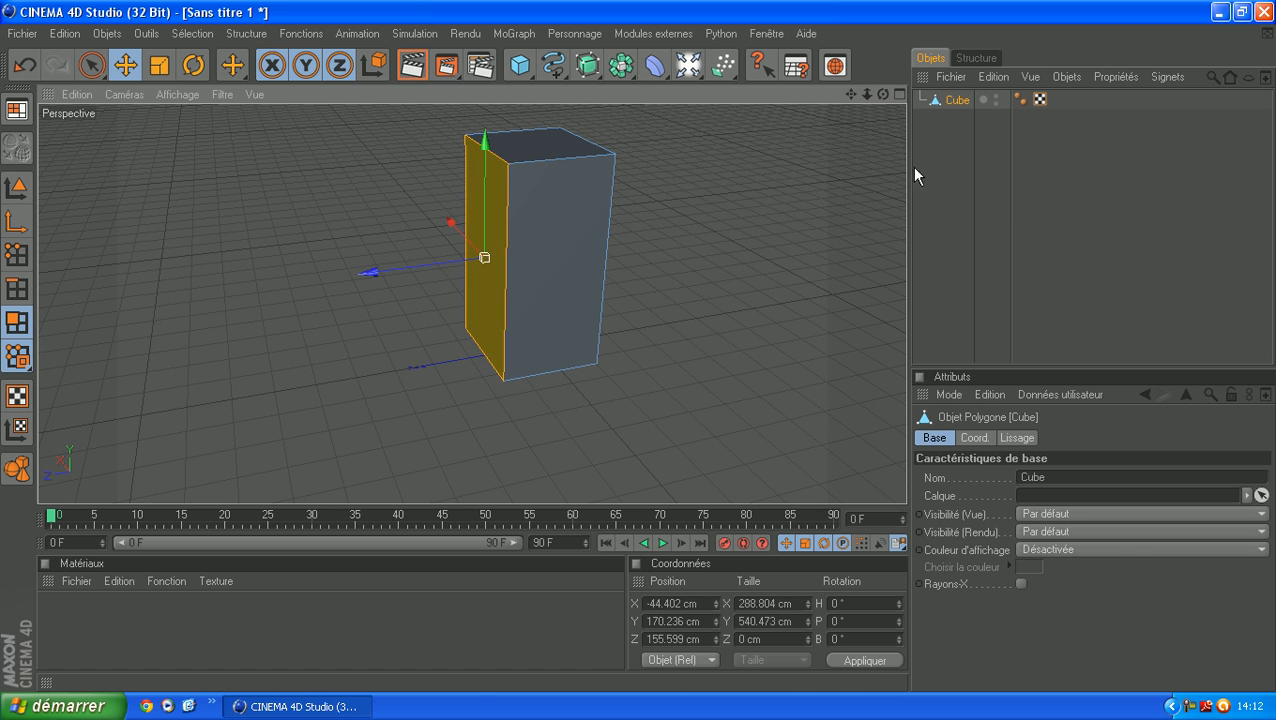
- Bevel the block's top face with an extrusion and inner offset of about -41 cm, and deselect the object
mouse_move(883, 94)
mouse_down()
mouse_move(852, 95)
mouse_move(851, 112)
mouse_move(884, 96)
mouse_move(895, 122)
mouse_move(879, 95)
mouse_move(851, 206)
mouse_move(869, 98)
mouse_up()
scroll(765, 134, up, 4)
click(960, 134)
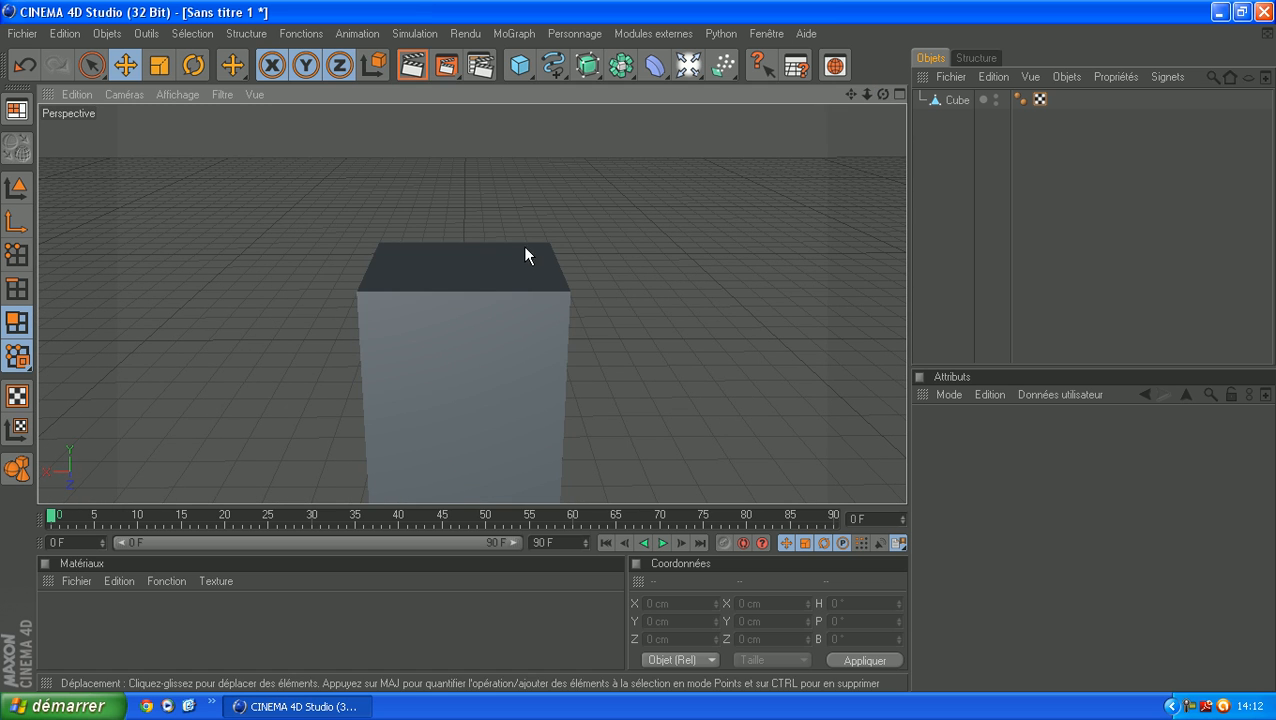
click(945, 102)
click(440, 267)
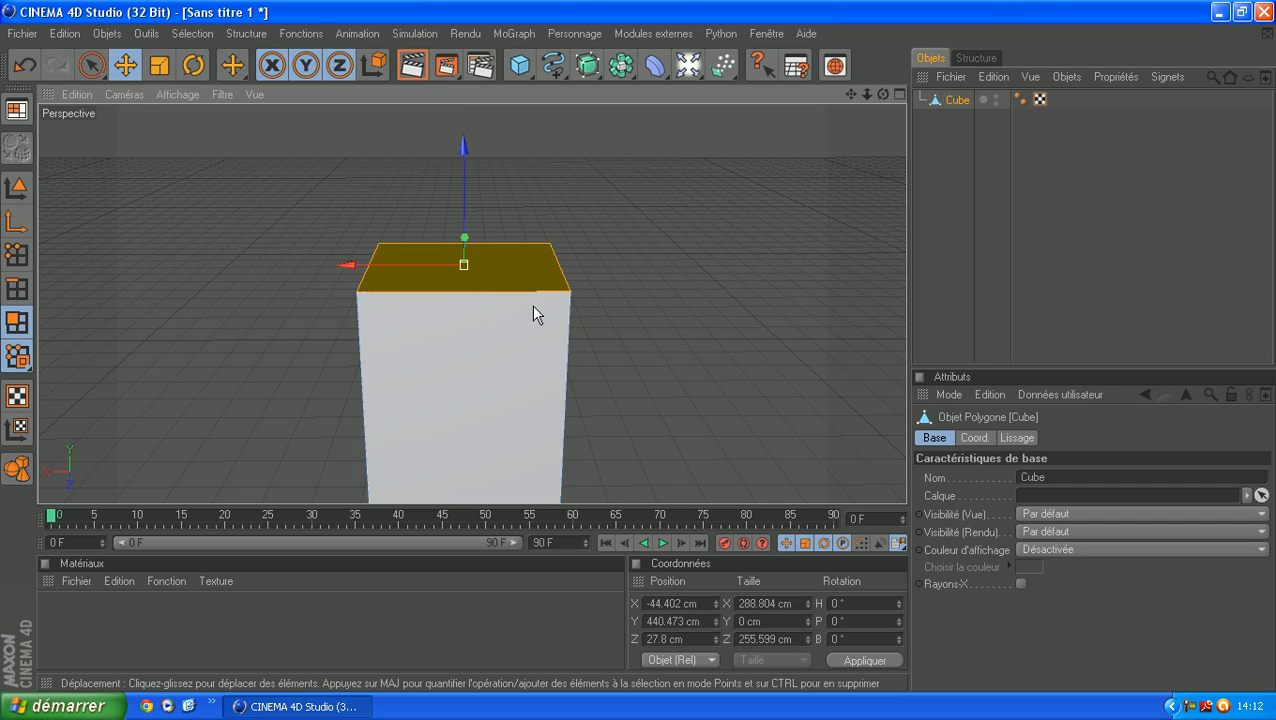
click(243, 33)
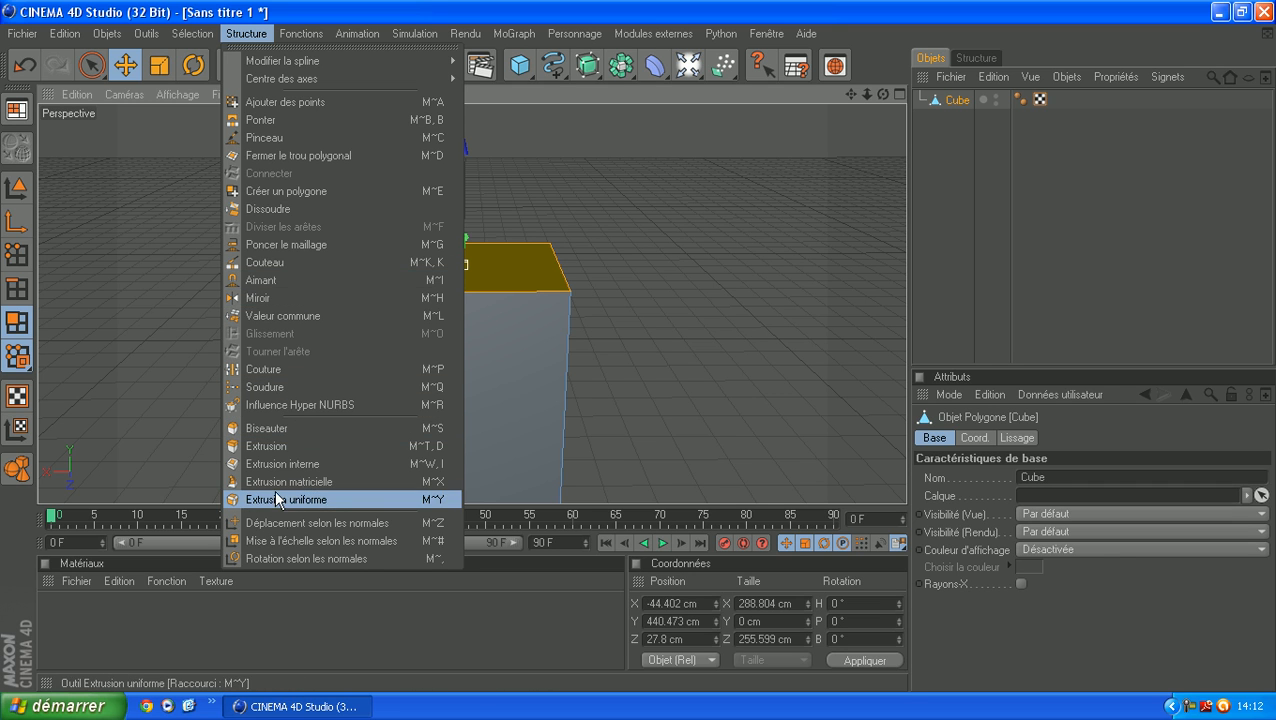
click(265, 429)
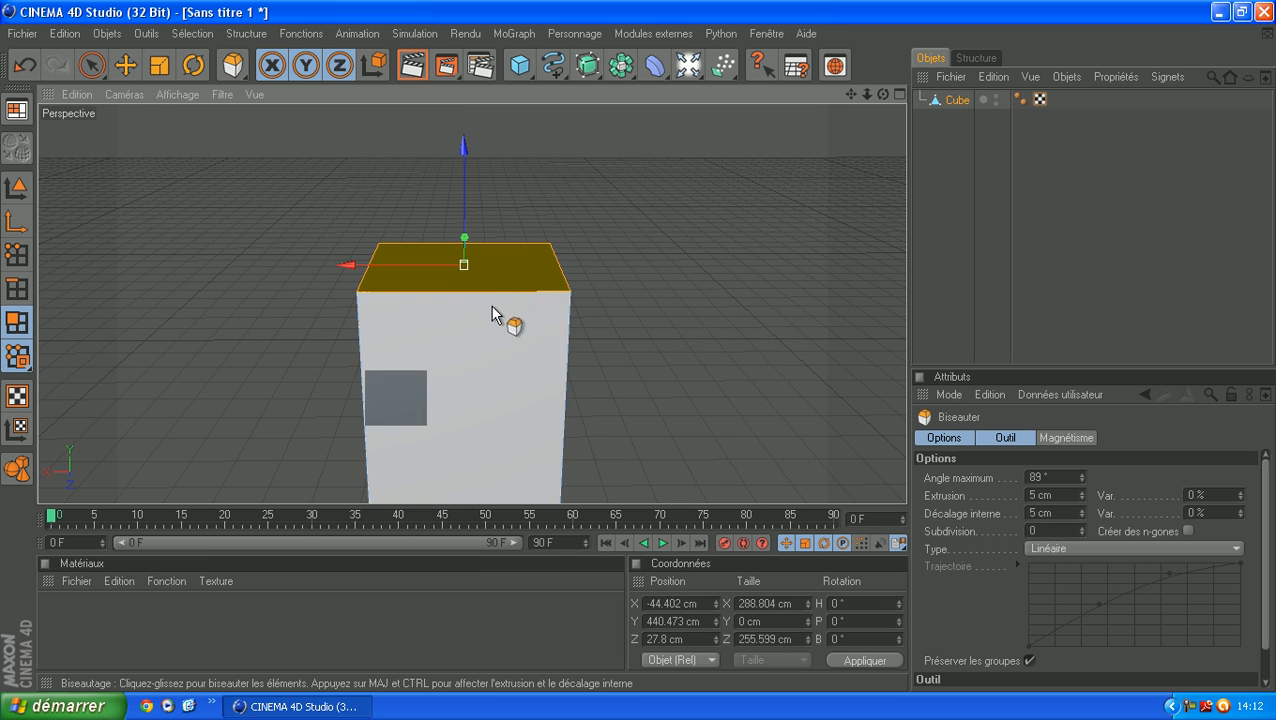
drag(482, 266, 448, 266)
click(937, 209)
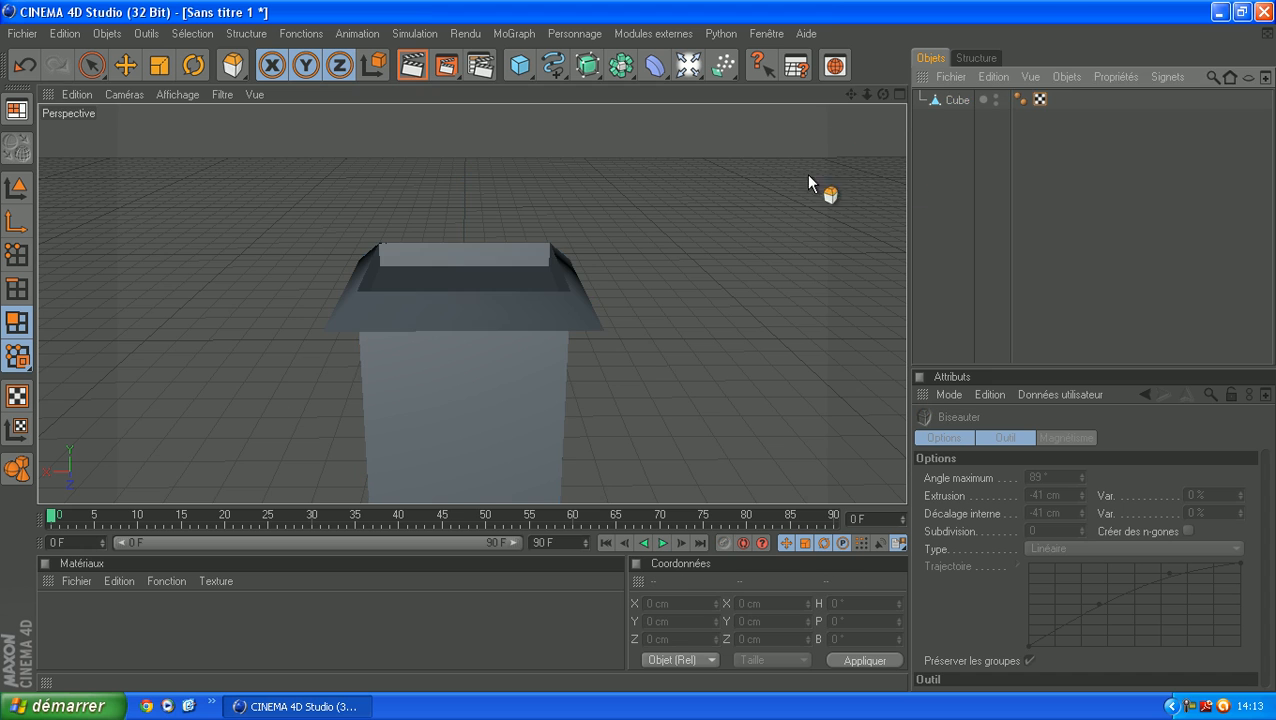
- Reselect the cube object and extrude its bevelled face downward to about Y 257.5 cm with the Extrusion tool
mouse_move(882, 94)
mouse_down()
mouse_move(882, 209)
mouse_move(882, 69)
mouse_move(842, 71)
mouse_move(882, 56)
mouse_move(882, 26)
mouse_move(882, 52)
mouse_move(962, 127)
mouse_move(877, 92)
mouse_move(866, 109)
mouse_up()
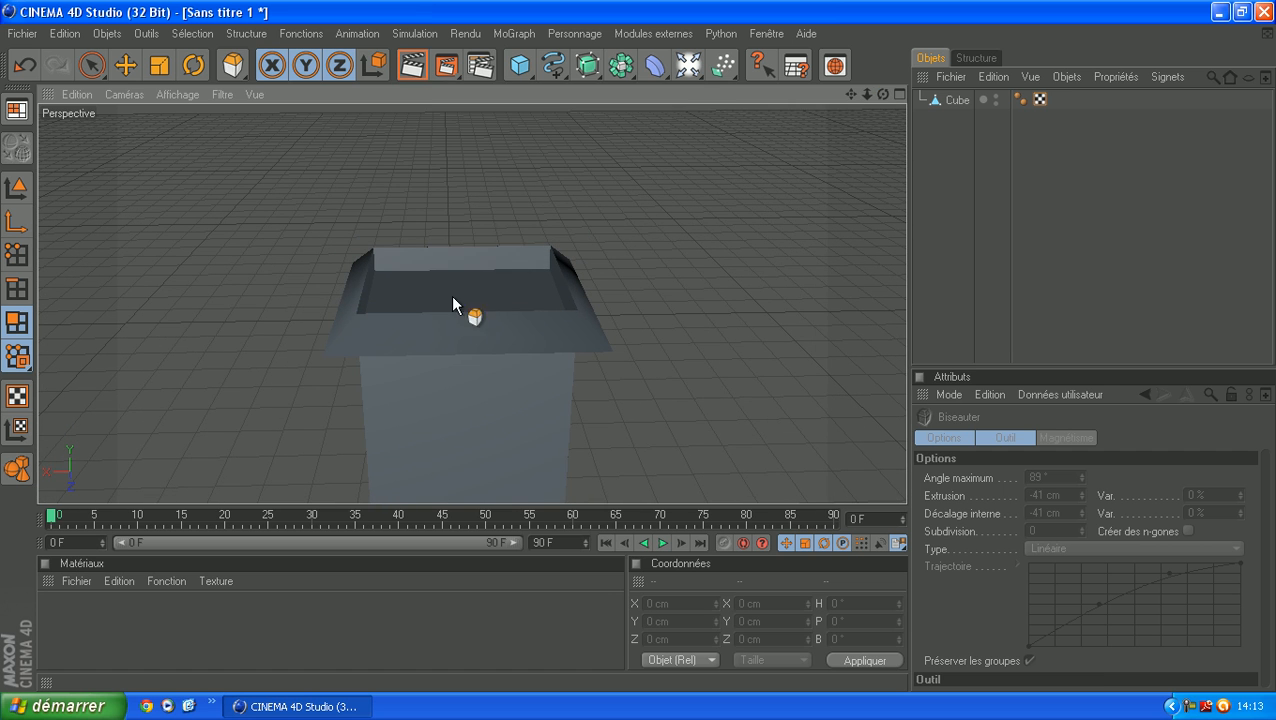
click(247, 35)
click(951, 103)
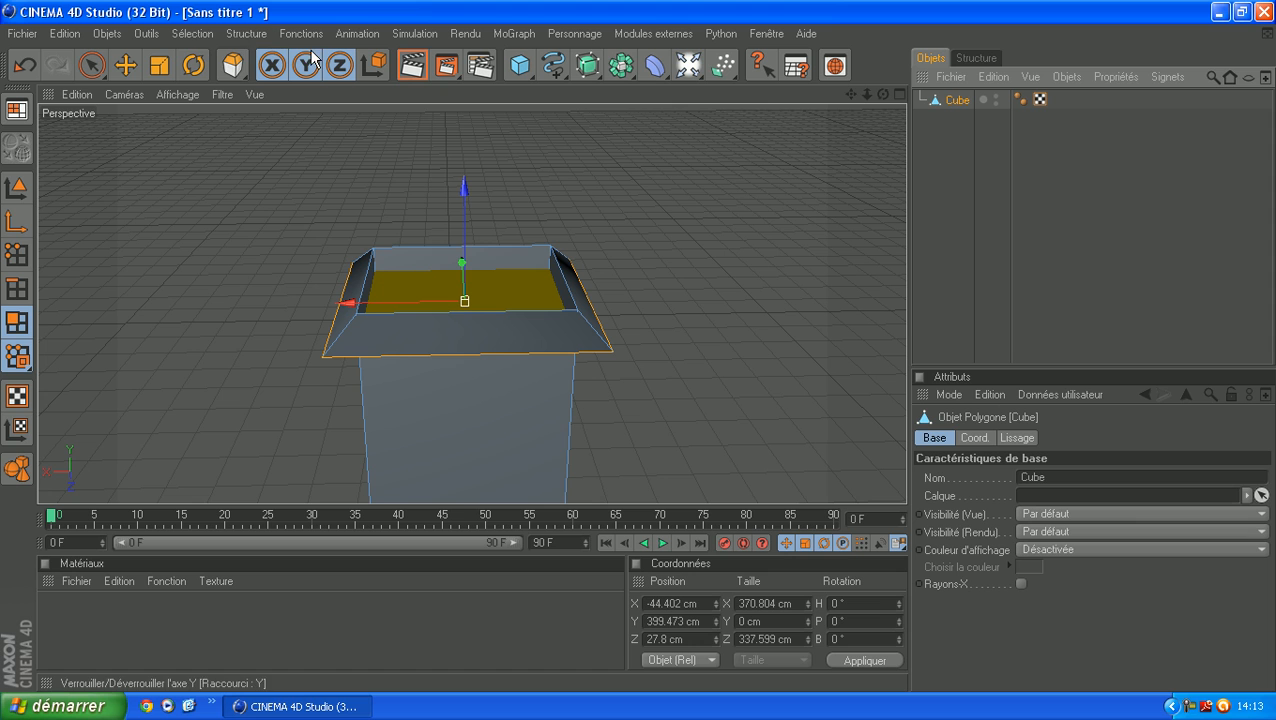
click(241, 34)
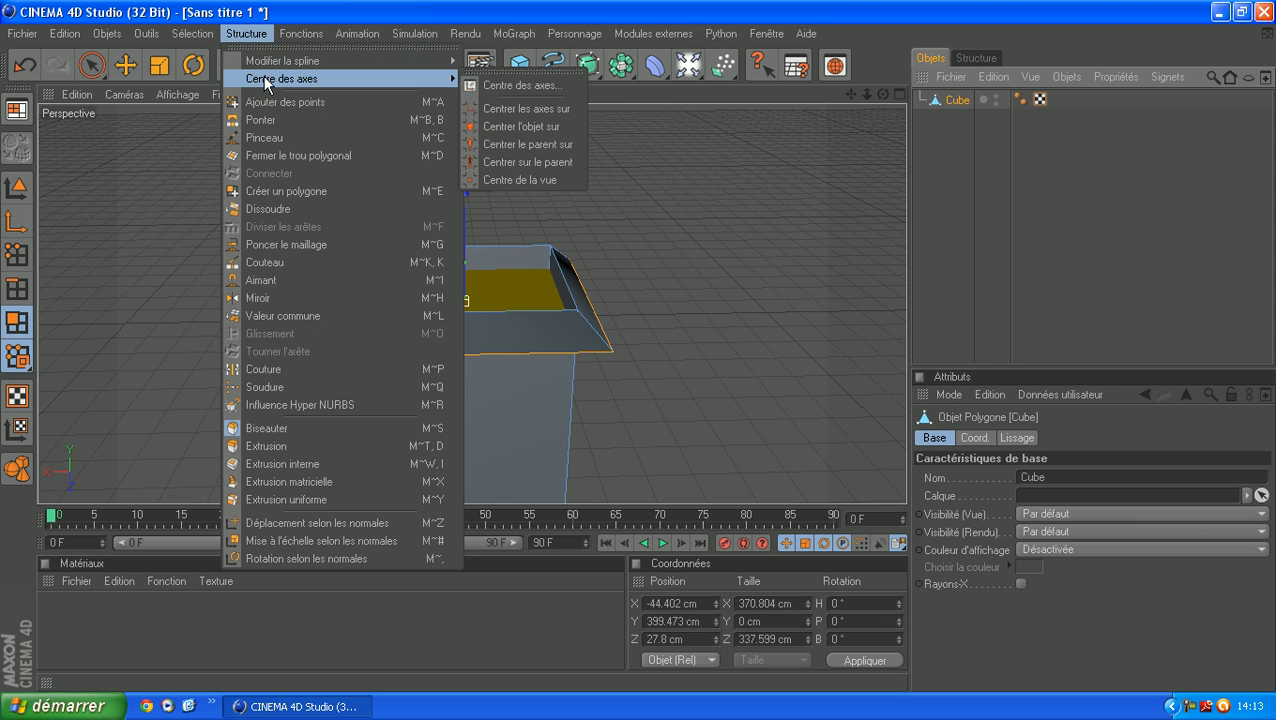
click(236, 446)
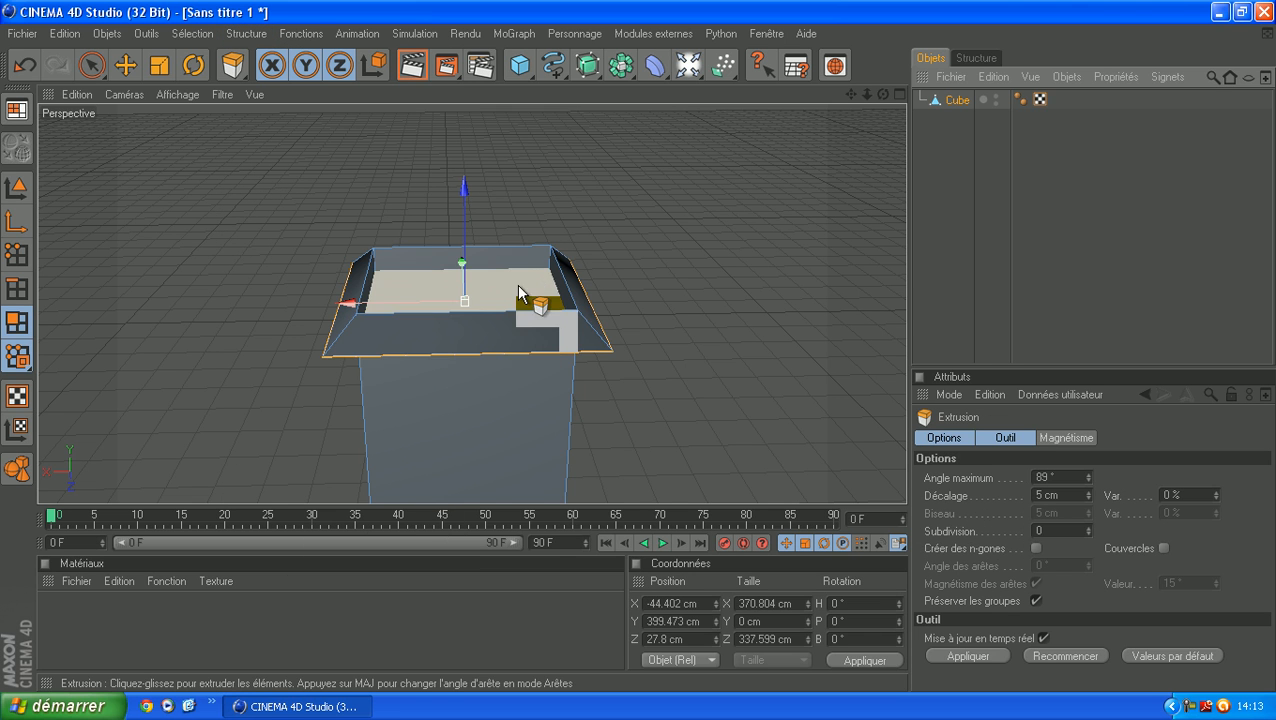
drag(505, 292, 373, 292)
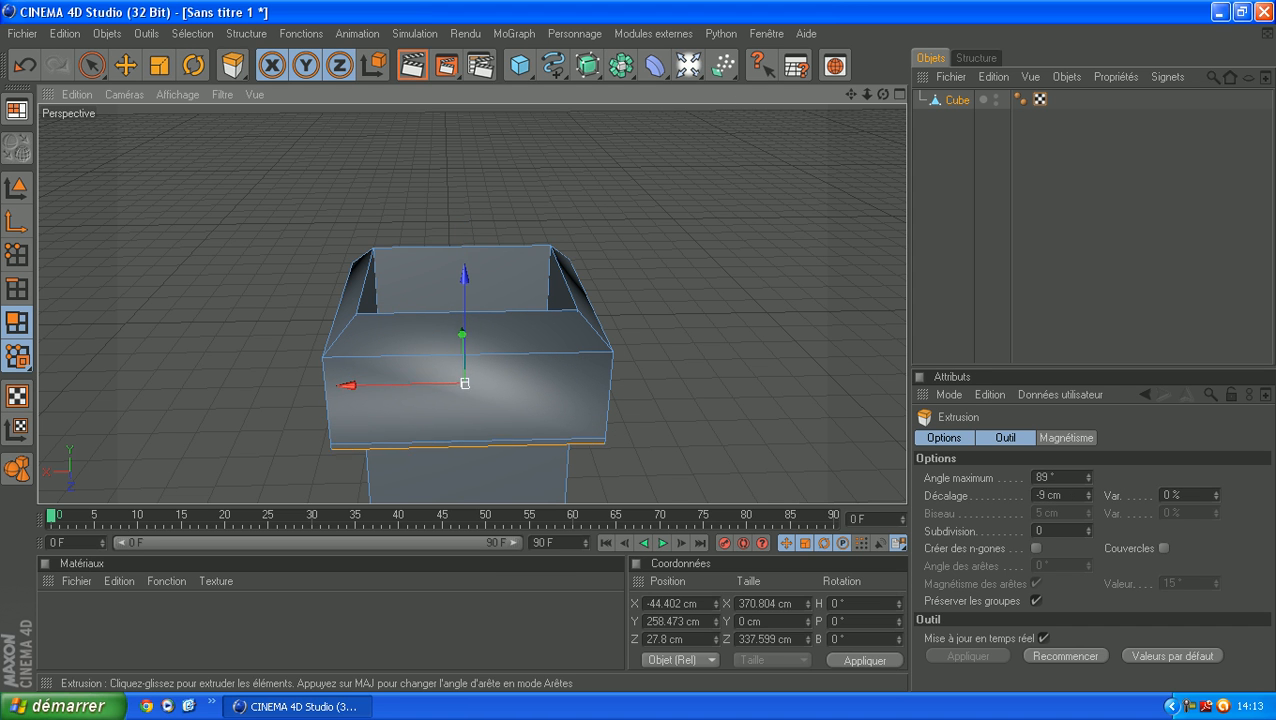
- Extrude the lower block's face on the positive Z side outward by 4 cm, and deselect the object
drag(883, 95, 856, 92)
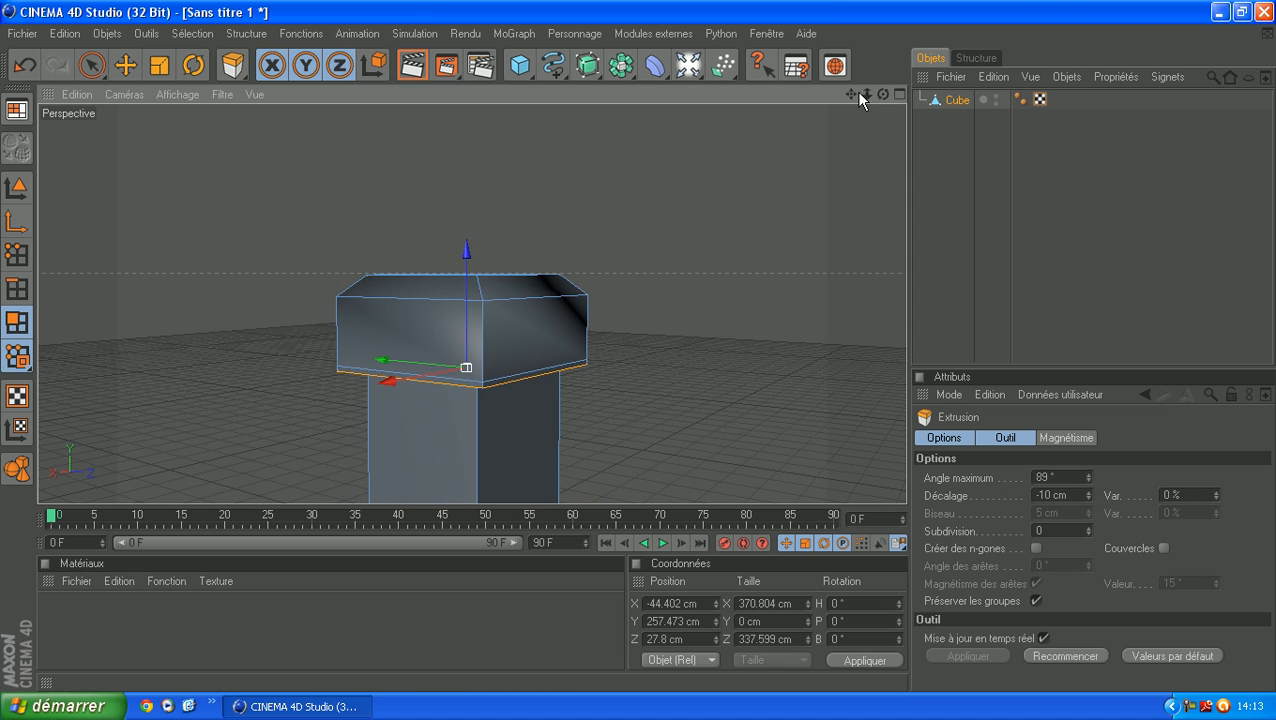
scroll(627, 380, up, 3)
scroll(476, 460, down, 6)
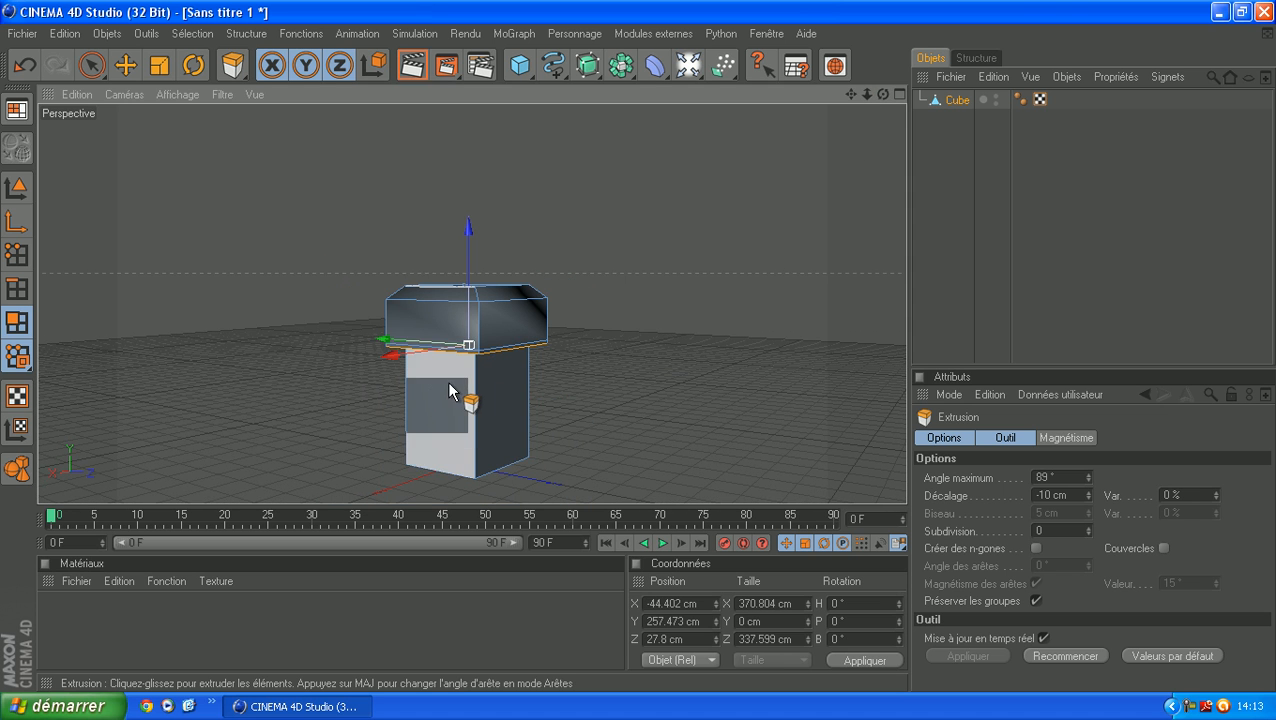
click(499, 397)
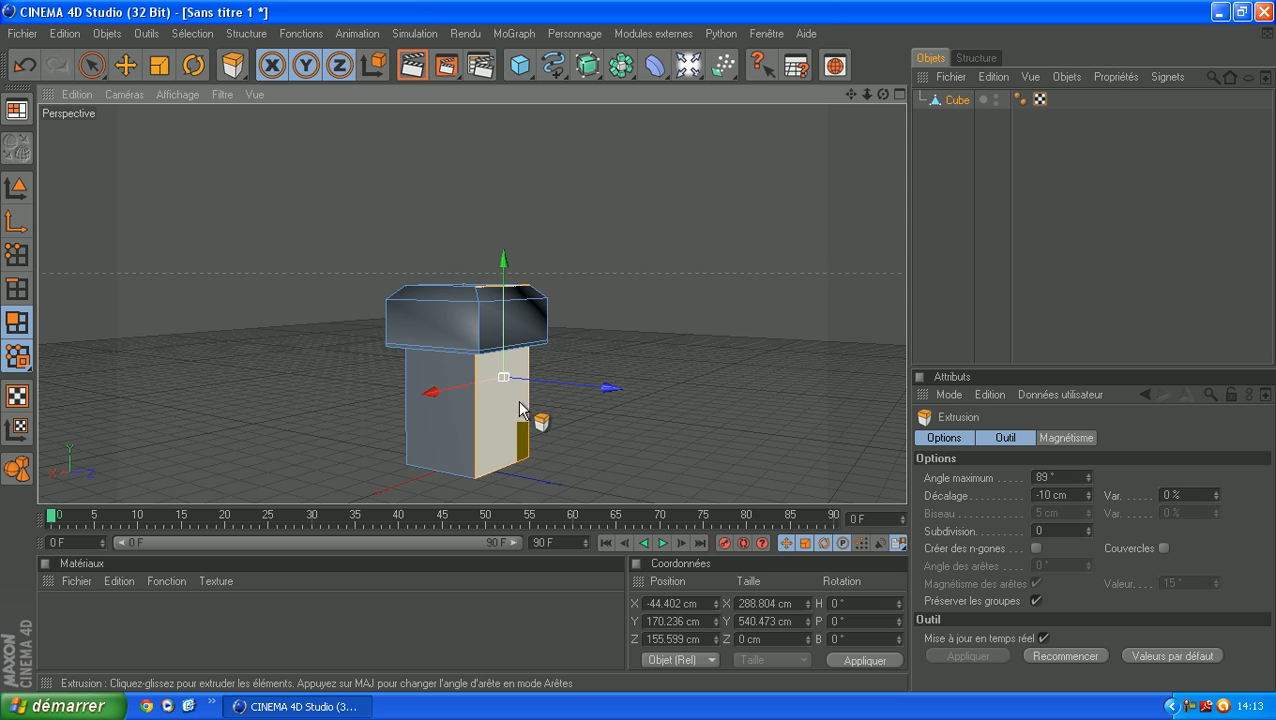
mouse_move(496, 399)
mouse_down()
mouse_move(484, 400)
mouse_move(560, 400)
mouse_move(503, 400)
mouse_up()
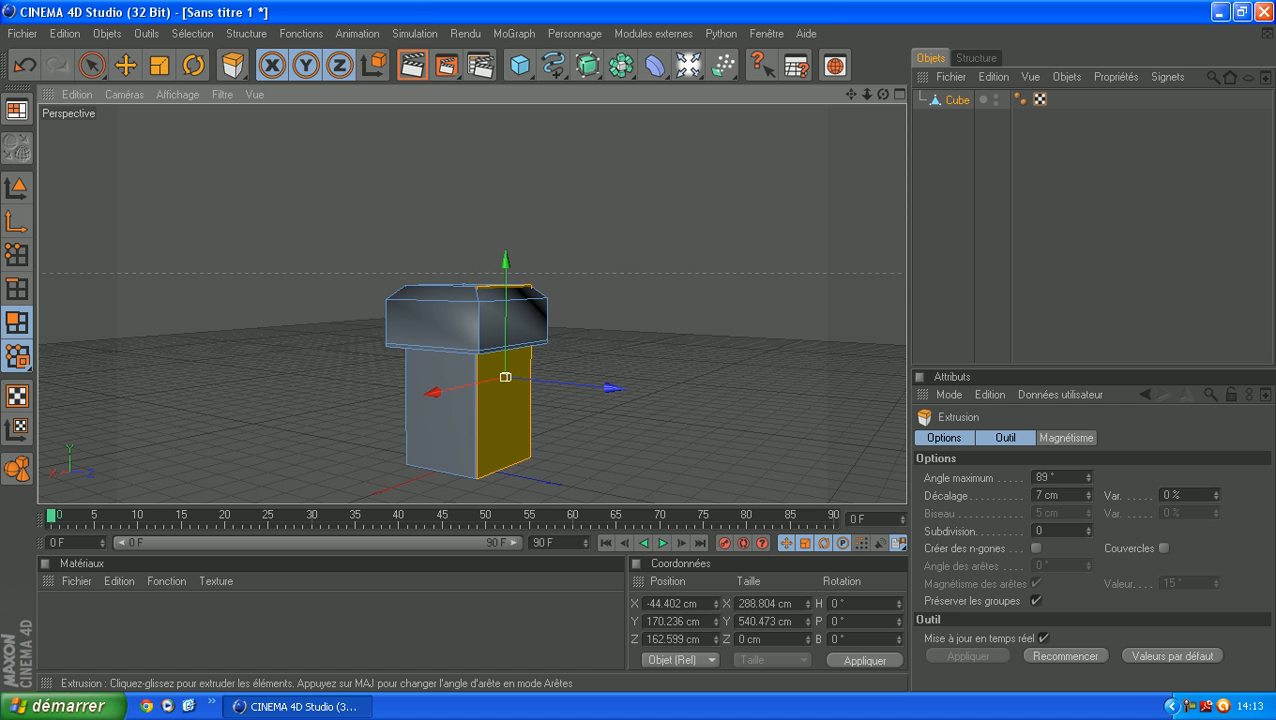
click(944, 201)
- Reselect the cube and apply Extrusion interne to its lower face on the positive Z side twice, by 56 cm and 29 cm
drag(882, 94, 654, 245)
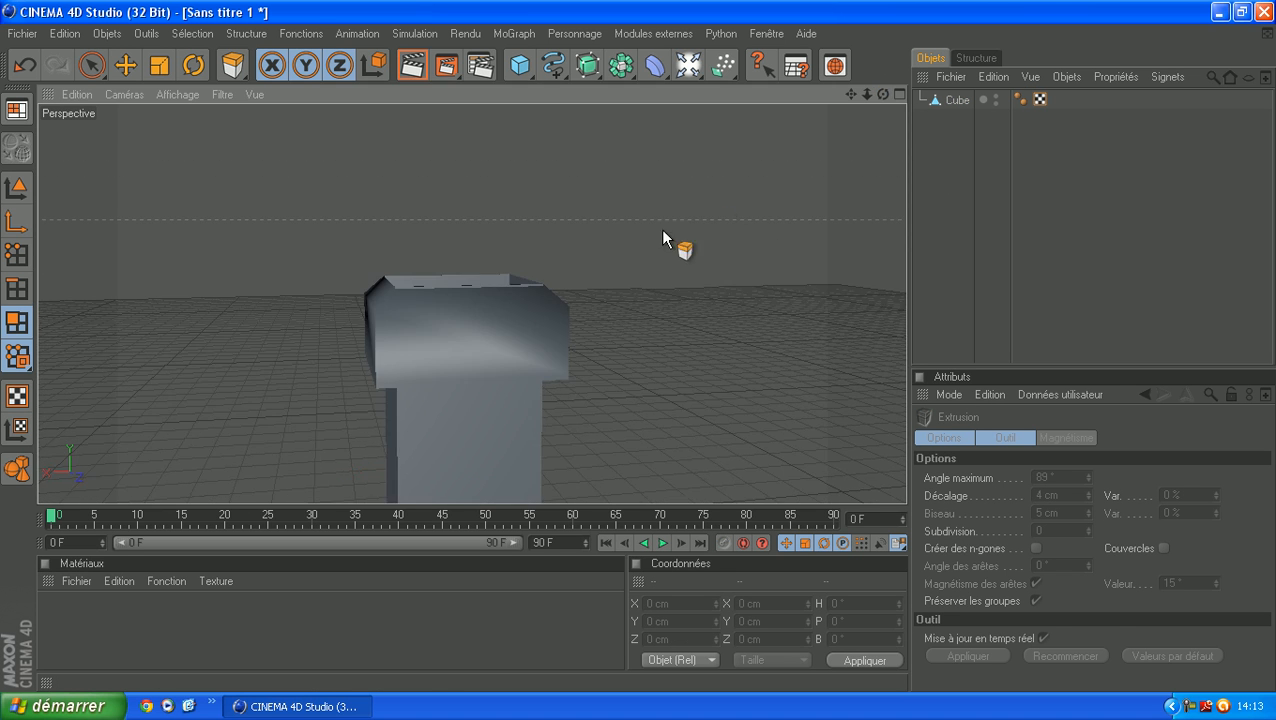
drag(882, 94, 879, 140)
drag(851, 96, 900, 68)
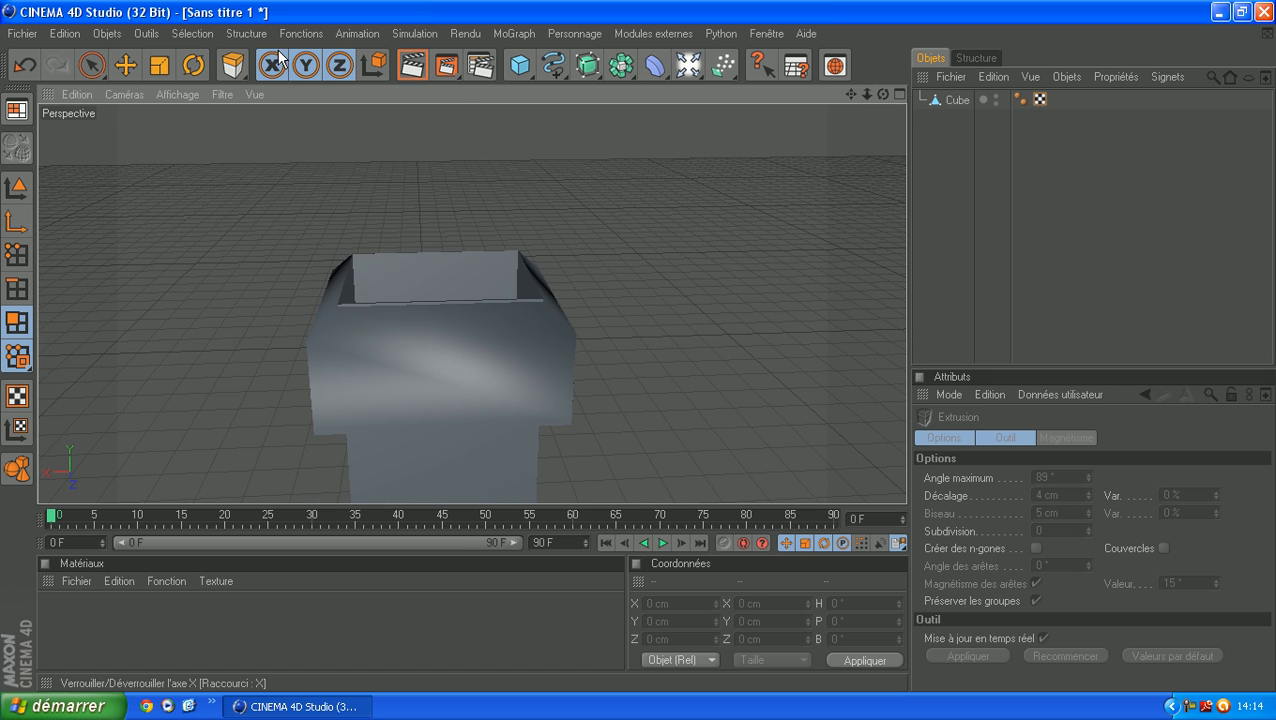
click(247, 33)
click(950, 103)
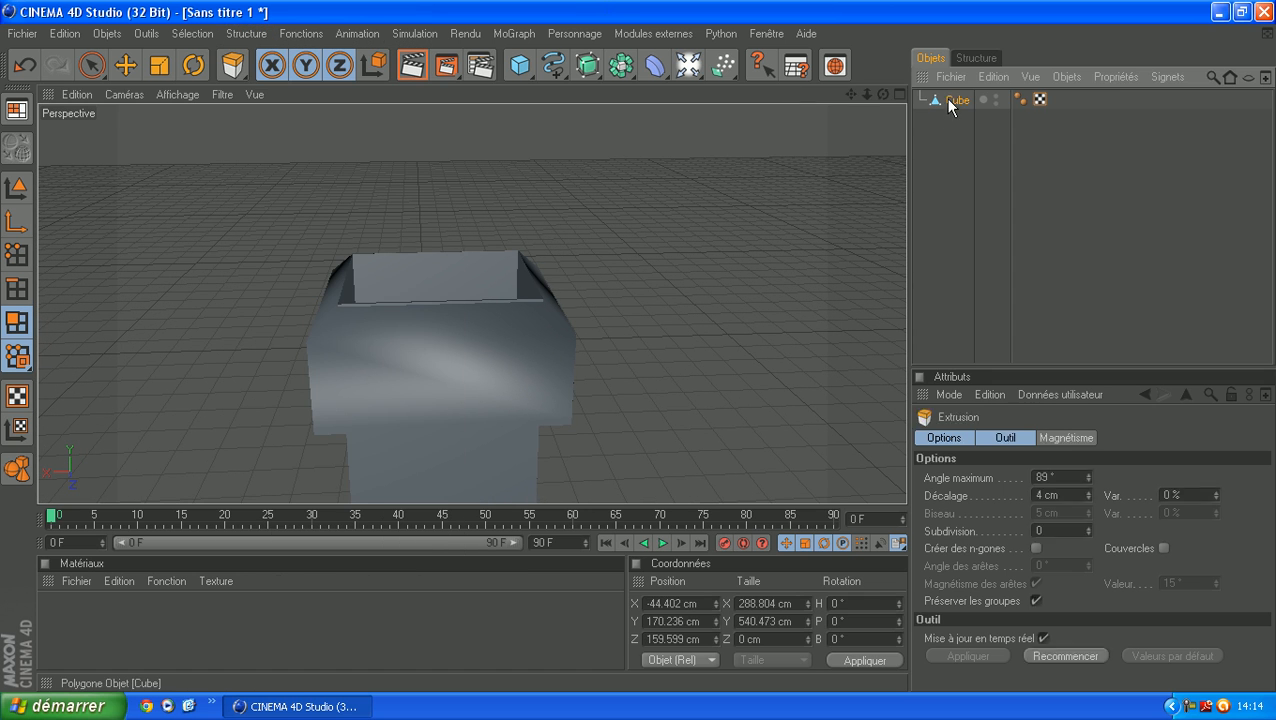
click(247, 33)
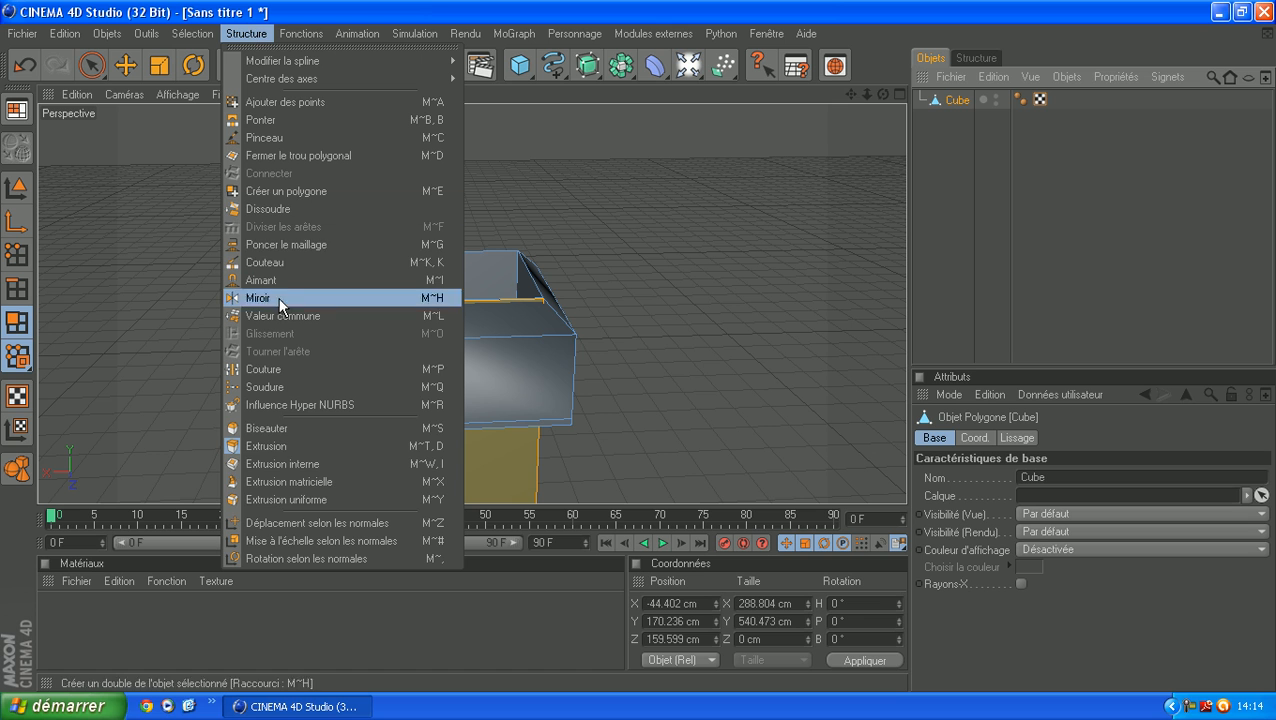
click(309, 474)
scroll(743, 220, down, 3)
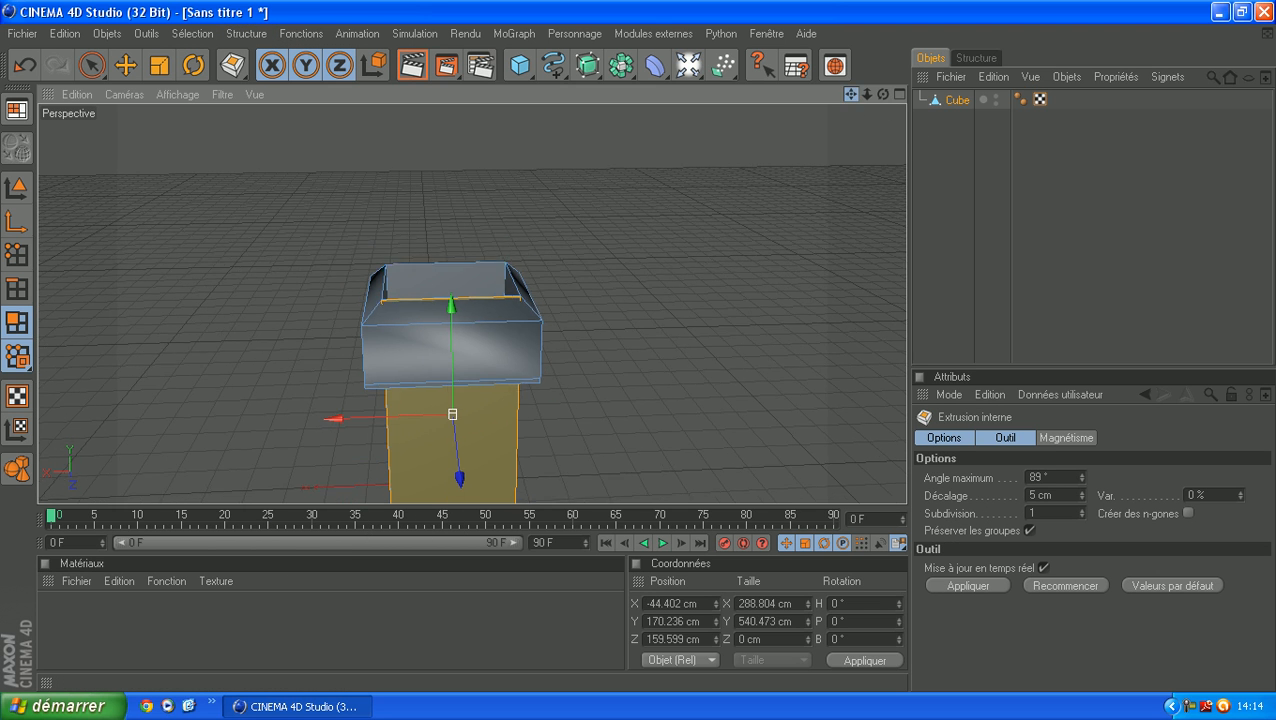
drag(851, 94, 894, 0)
scroll(489, 336, up, 3)
drag(535, 298, 549, 327)
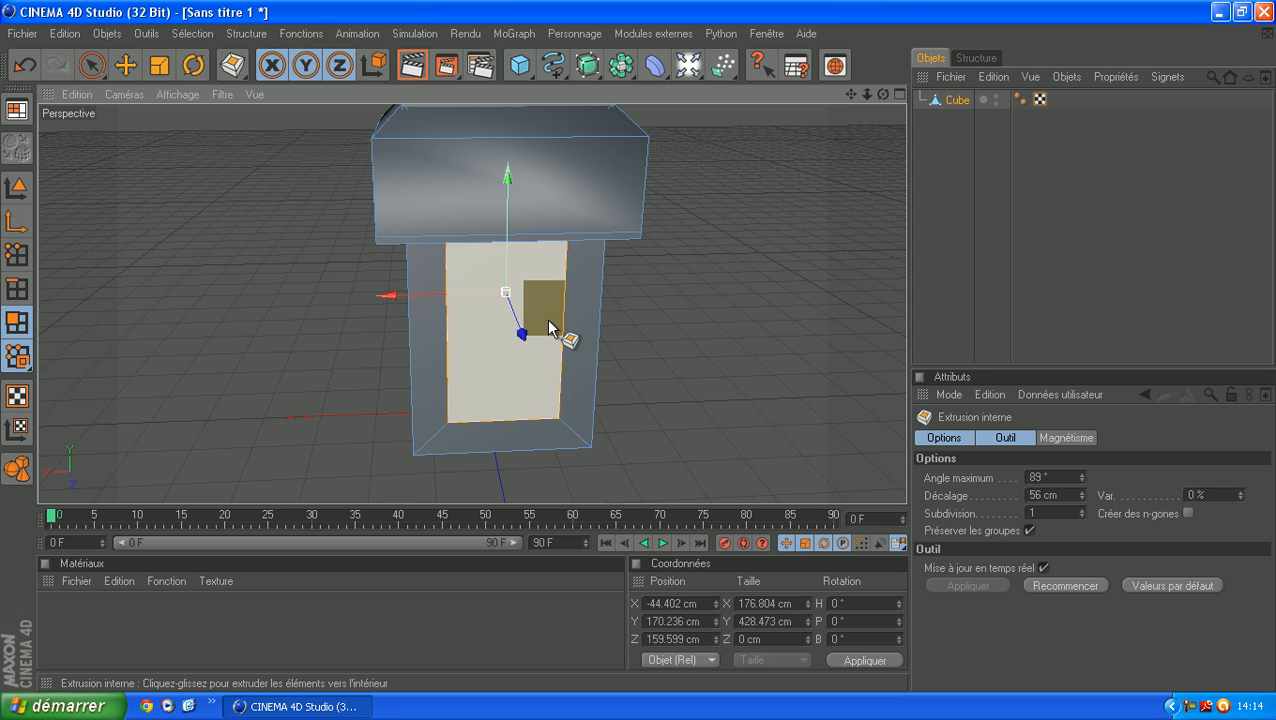
mouse_move(883, 94)
mouse_down()
mouse_move(975, 98)
mouse_move(870, 106)
mouse_up()
drag(457, 347, 486, 337)
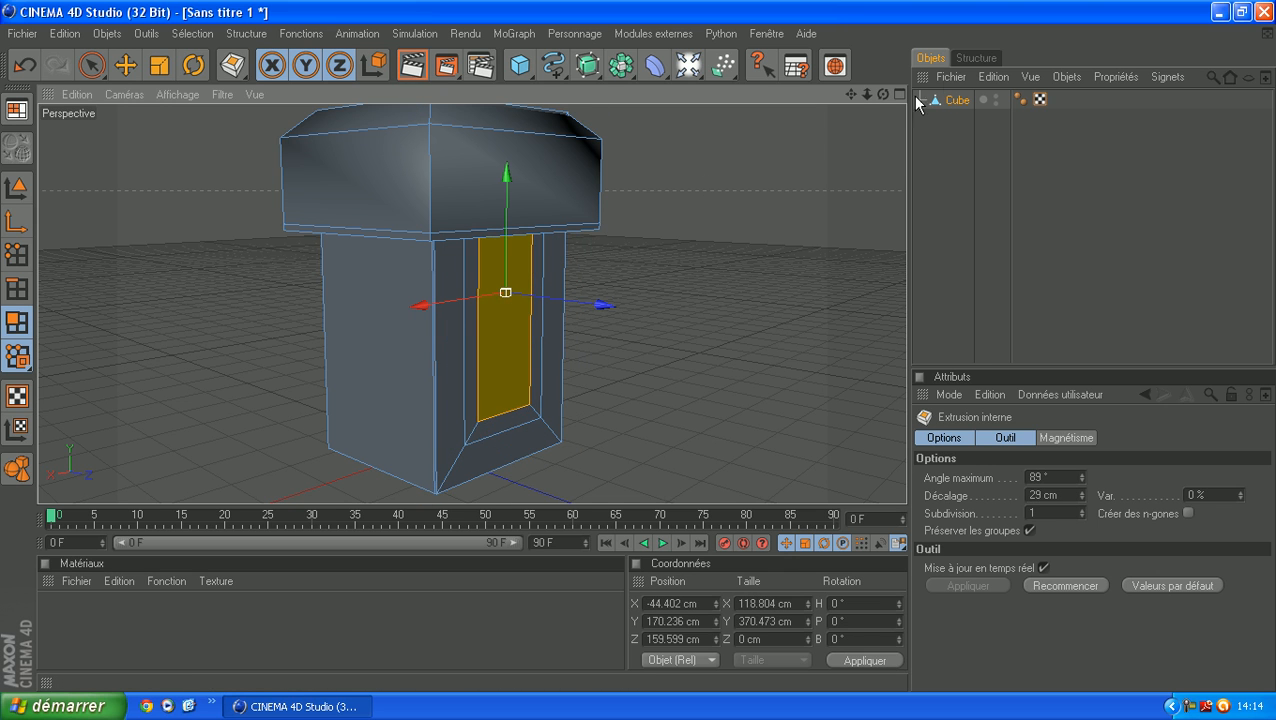
- Inset the floor face inside the upper hollow by 102 cm with Extrusion interne
drag(882, 94, 812, 146)
scroll(770, 172, down, 3)
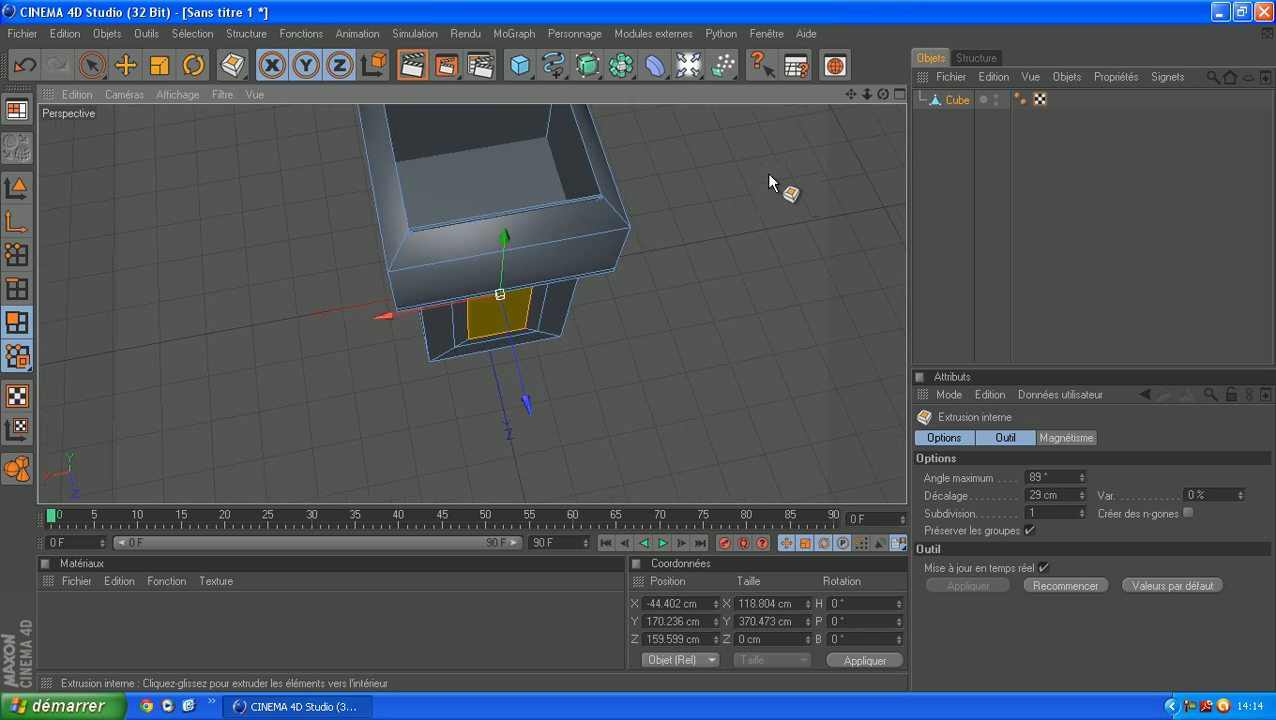
click(484, 203)
drag(509, 208, 616, 208)
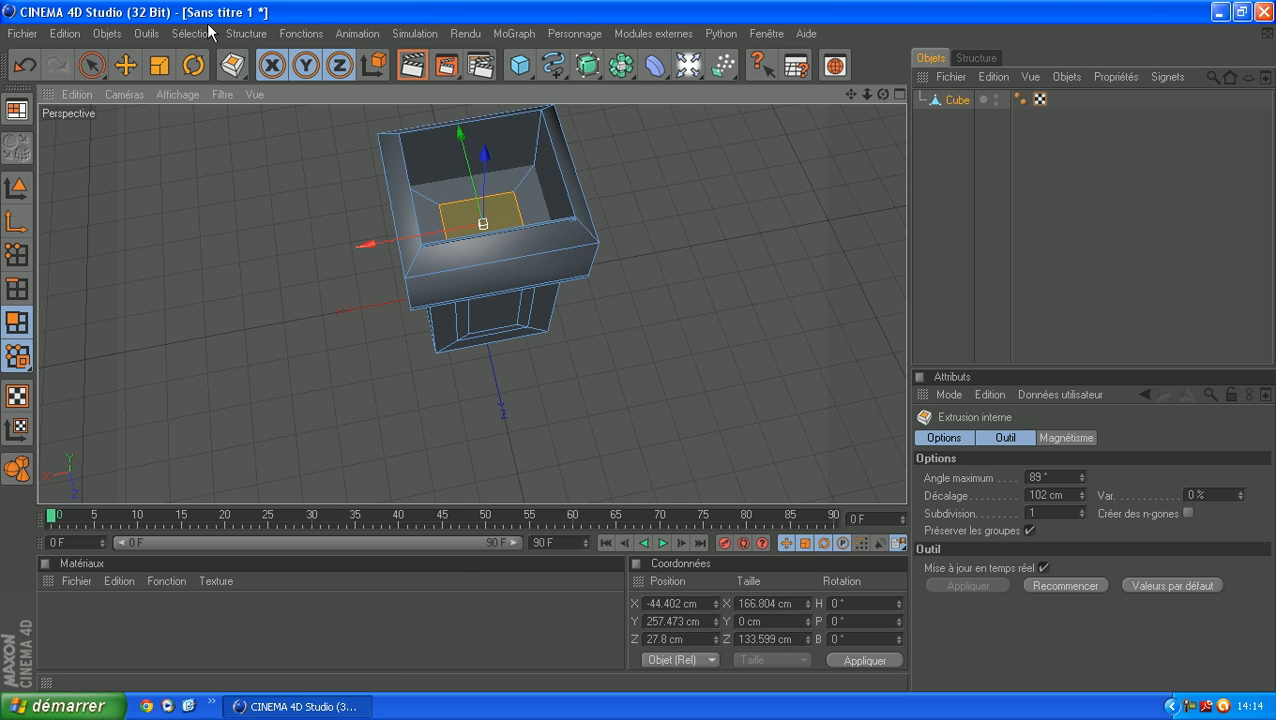
- Extrude the inset floor face upward into a central column reaching about Y 618.3 cm, and deselect the object
click(240, 34)
click(264, 448)
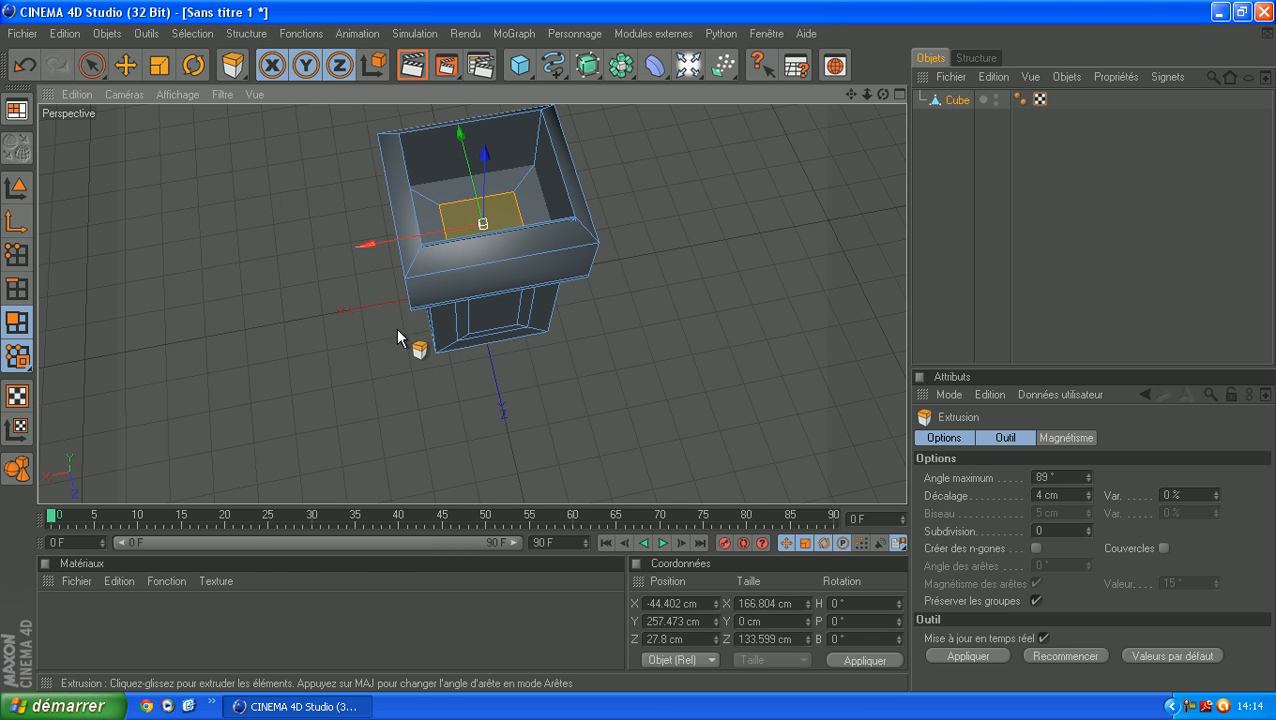
drag(497, 190, 600, 190)
drag(499, 205, 882, 50)
click(993, 175)
drag(875, 95, 793, 198)
scroll(792, 192, down, 1)
drag(882, 94, 820, 60)
click(517, 65)
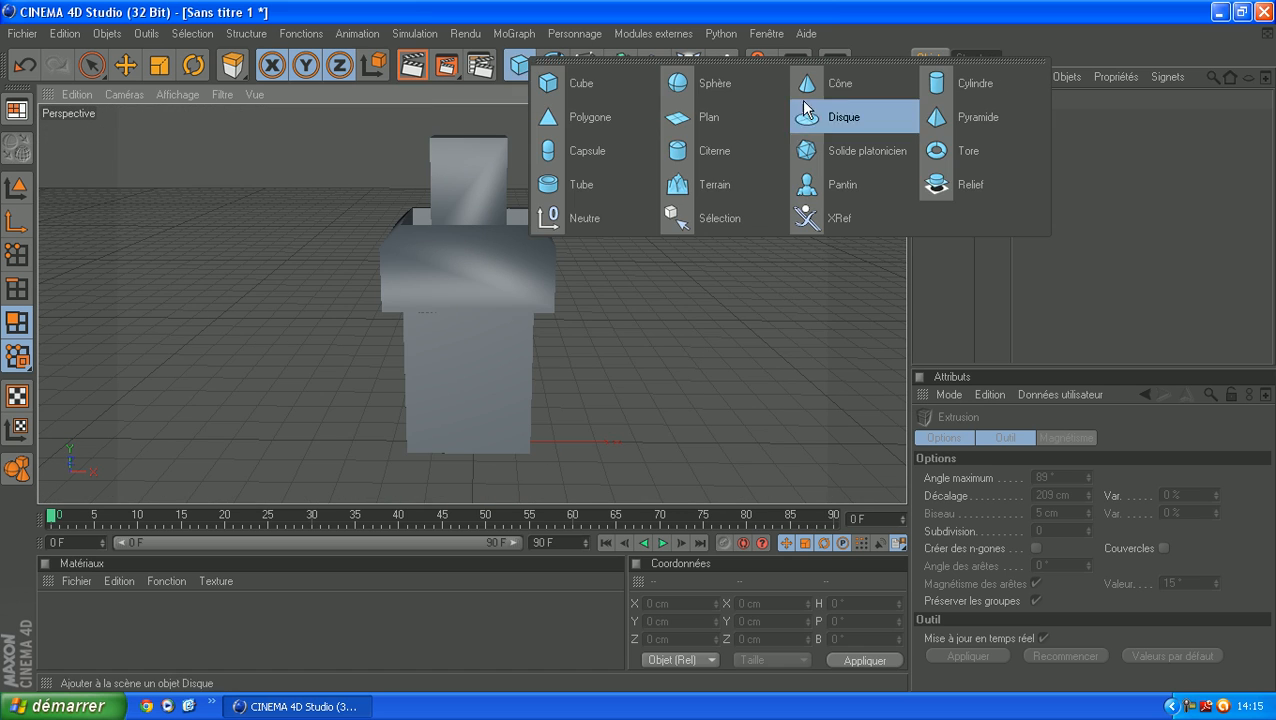
drag(548, 83, 443, 309)
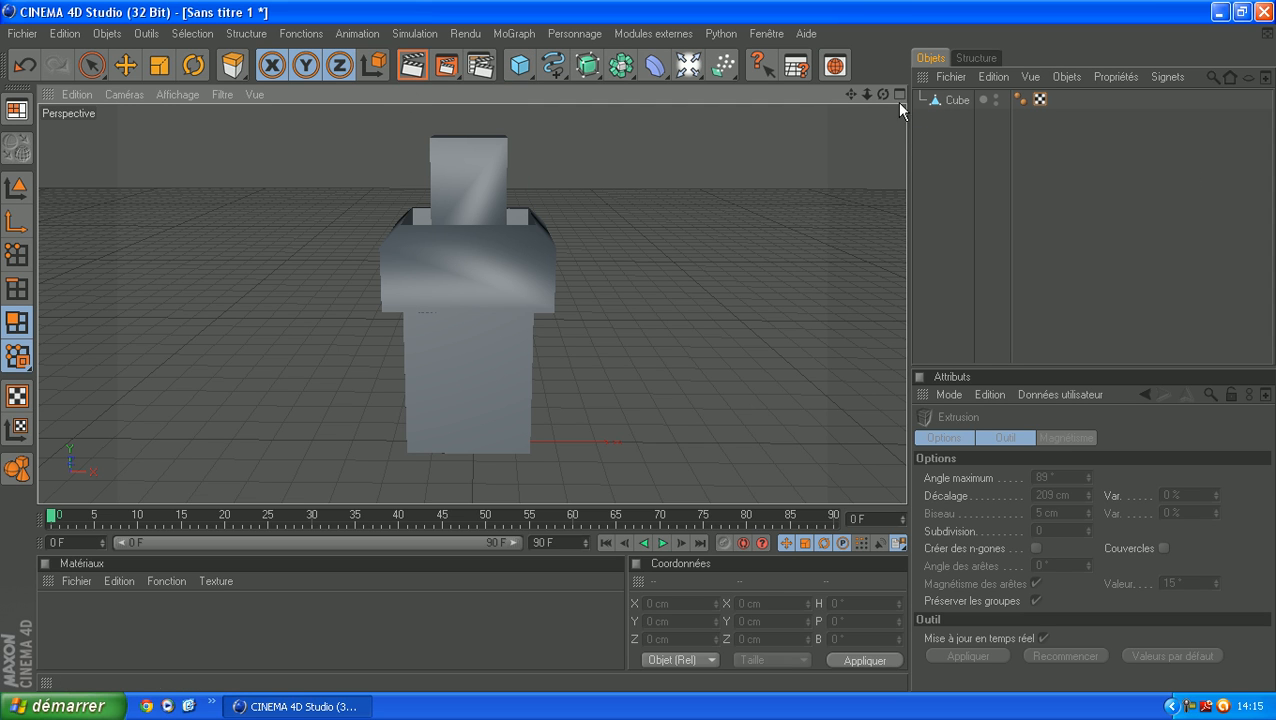
- Reselect the cube and extrude the rim's sloped face on the negative Z side outward into a long flap
click(958, 100)
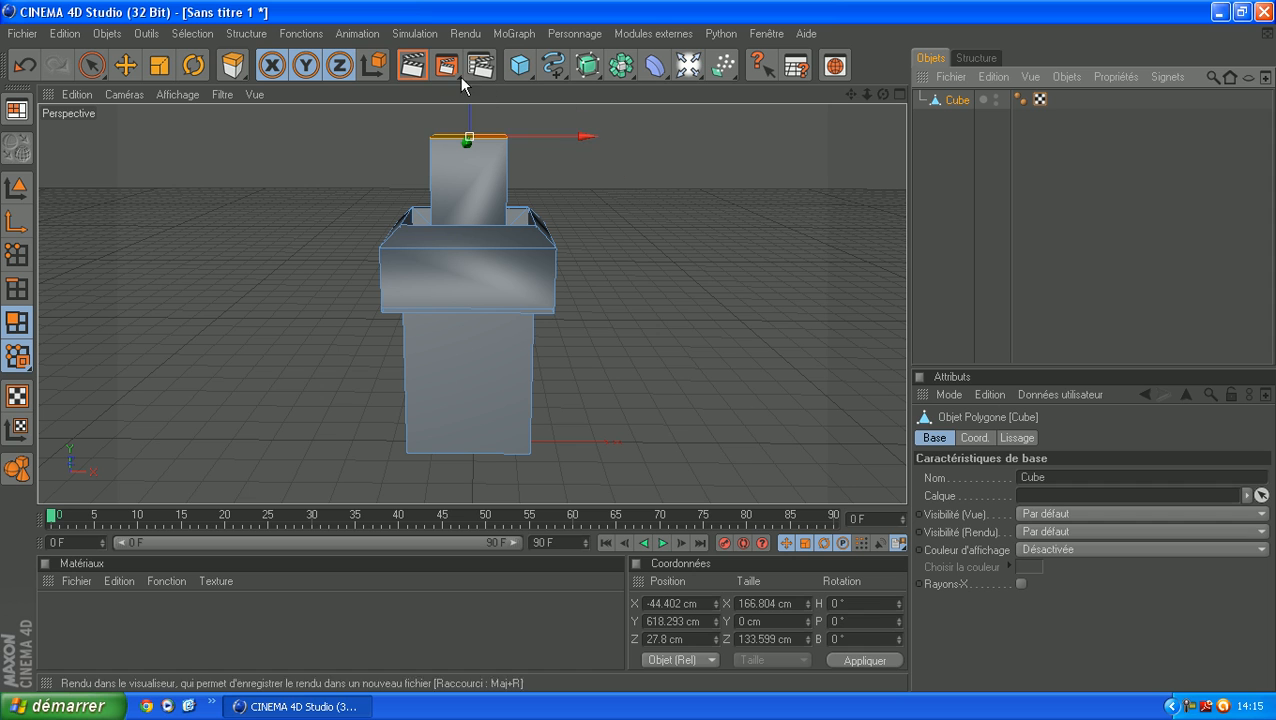
click(522, 66)
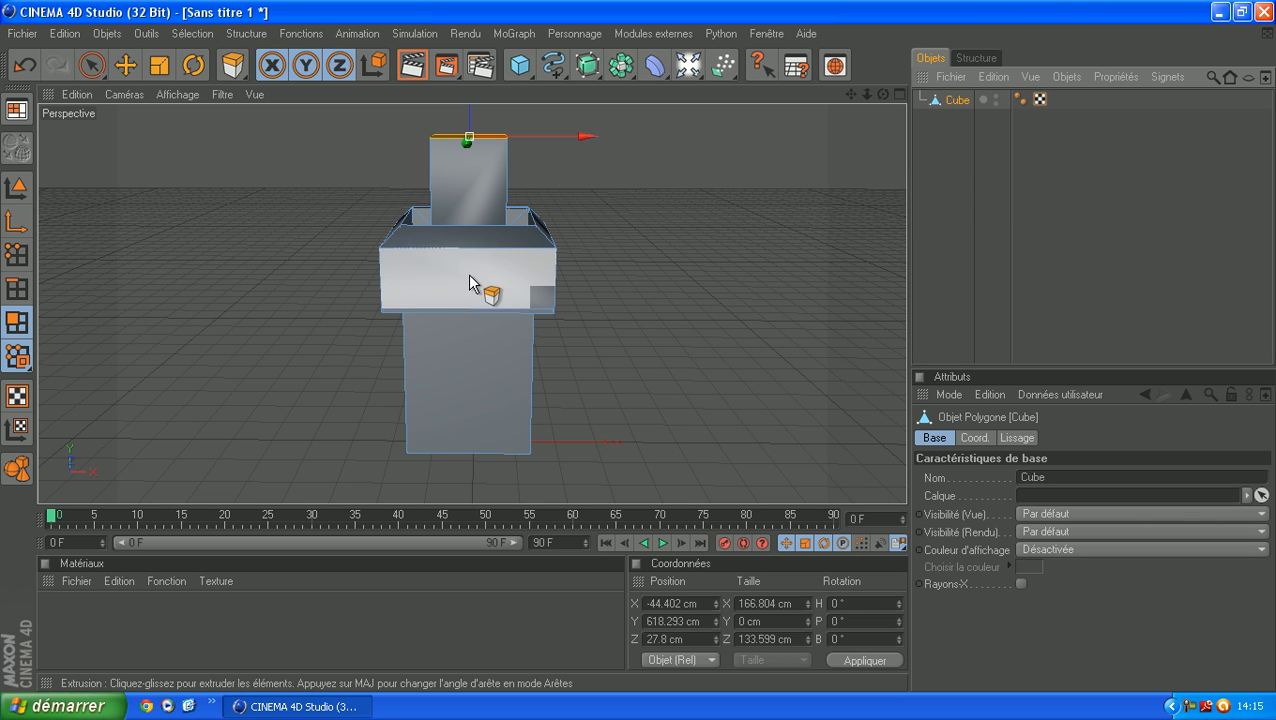
drag(882, 94, 1010, 130)
key(d)
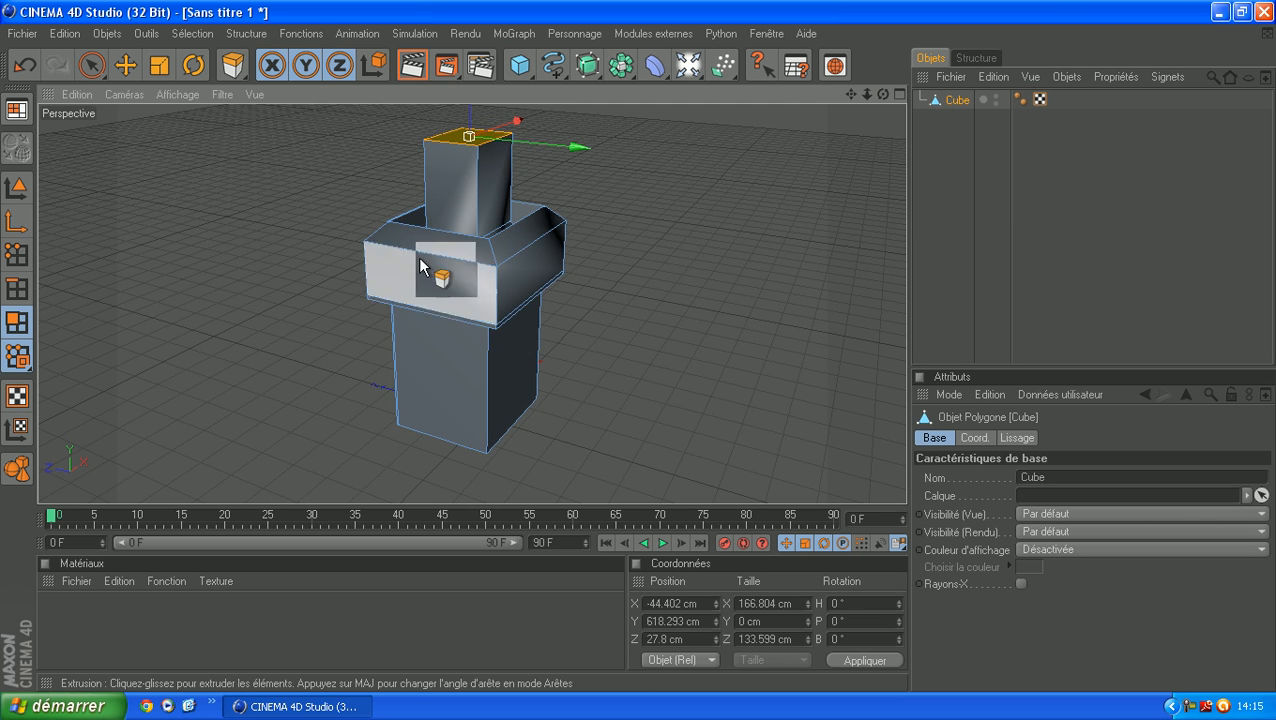
click(530, 233)
drag(537, 233, 660, 246)
- Extrude the rim's sloped face on the positive Z side outward to about Y 574 cm and Z 330 cm
drag(883, 94, 990, 80)
click(442, 327)
drag(460, 300, 494, 309)
drag(382, 281, 436, 281)
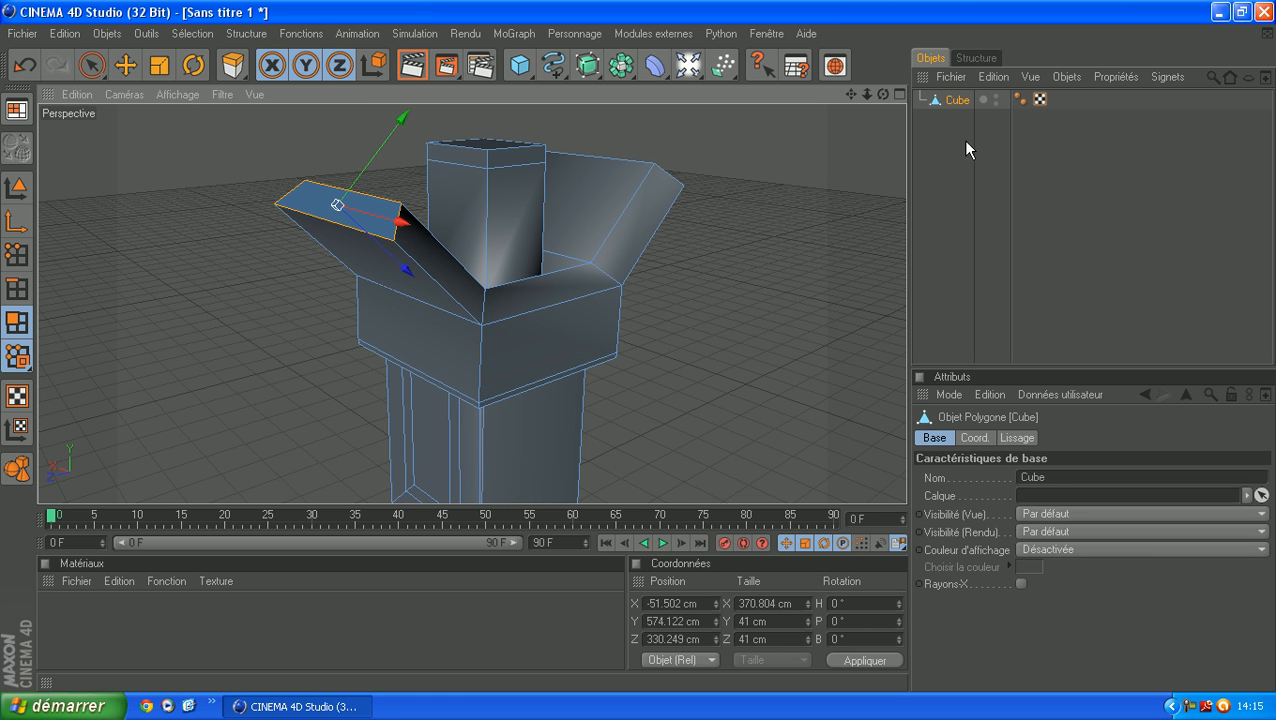
- Extrude the rim's sloped face on the positive X side to about X 519 cm and Y 823 cm, and deselect the object
drag(882, 94, 846, 5)
scroll(683, 214, down, 3)
drag(878, 94, 851, 155)
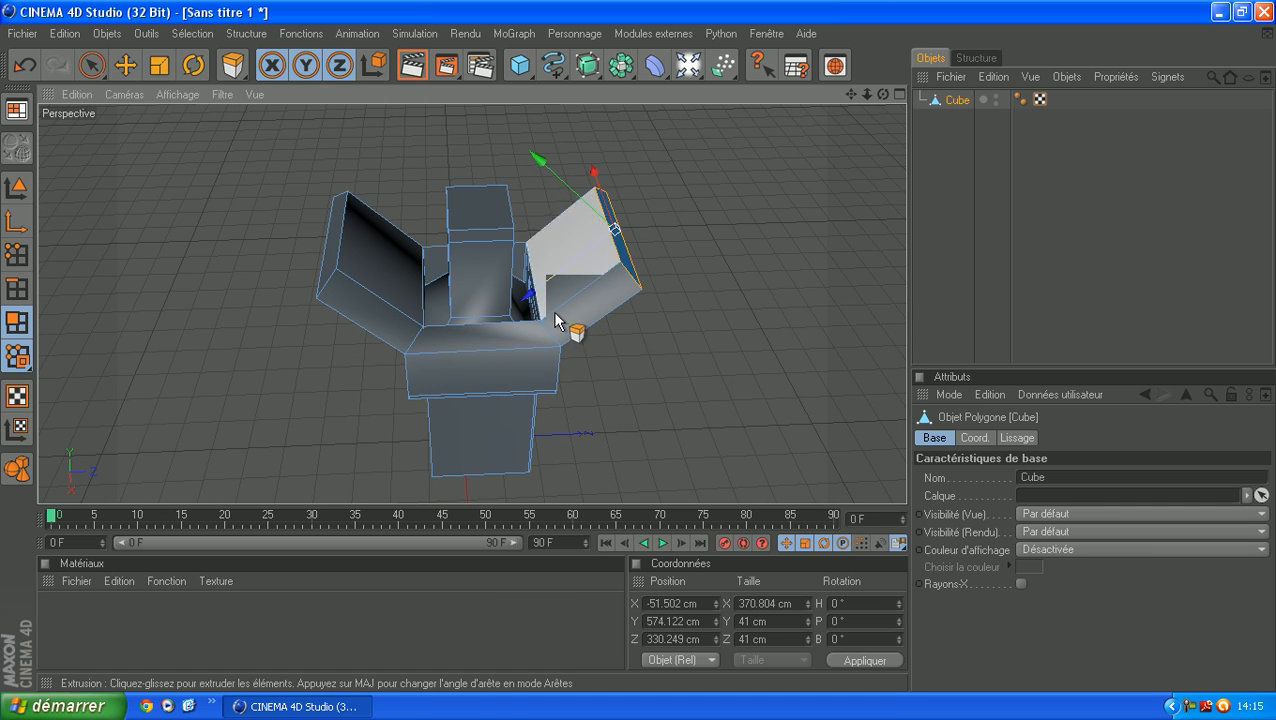
click(462, 338)
drag(742, 319, 880, 319)
drag(881, 95, 990, 98)
scroll(760, 215, down, 6)
drag(851, 94, 950, 2)
mouse_move(882, 95)
mouse_down()
mouse_move(882, 8)
mouse_move(882, 100)
mouse_up()
drag(851, 94, 732, 181)
scroll(818, 130, up, 4)
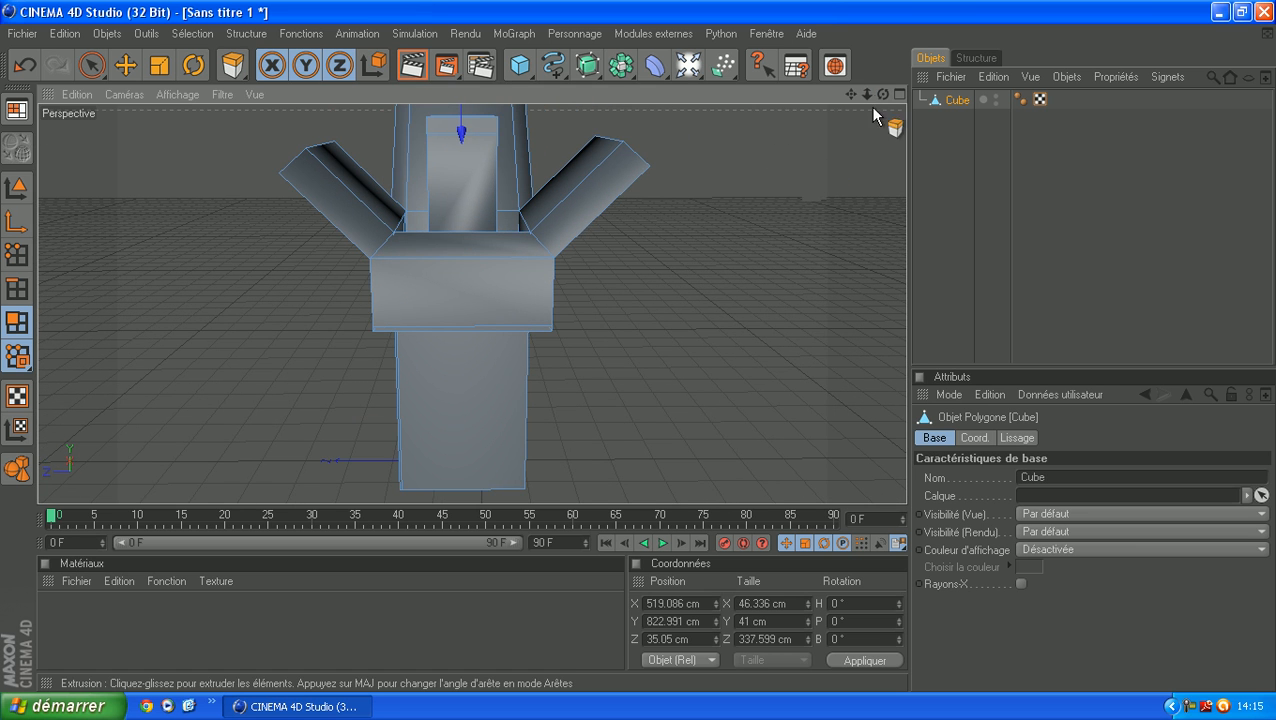
drag(849, 95, 897, 97)
click(977, 166)
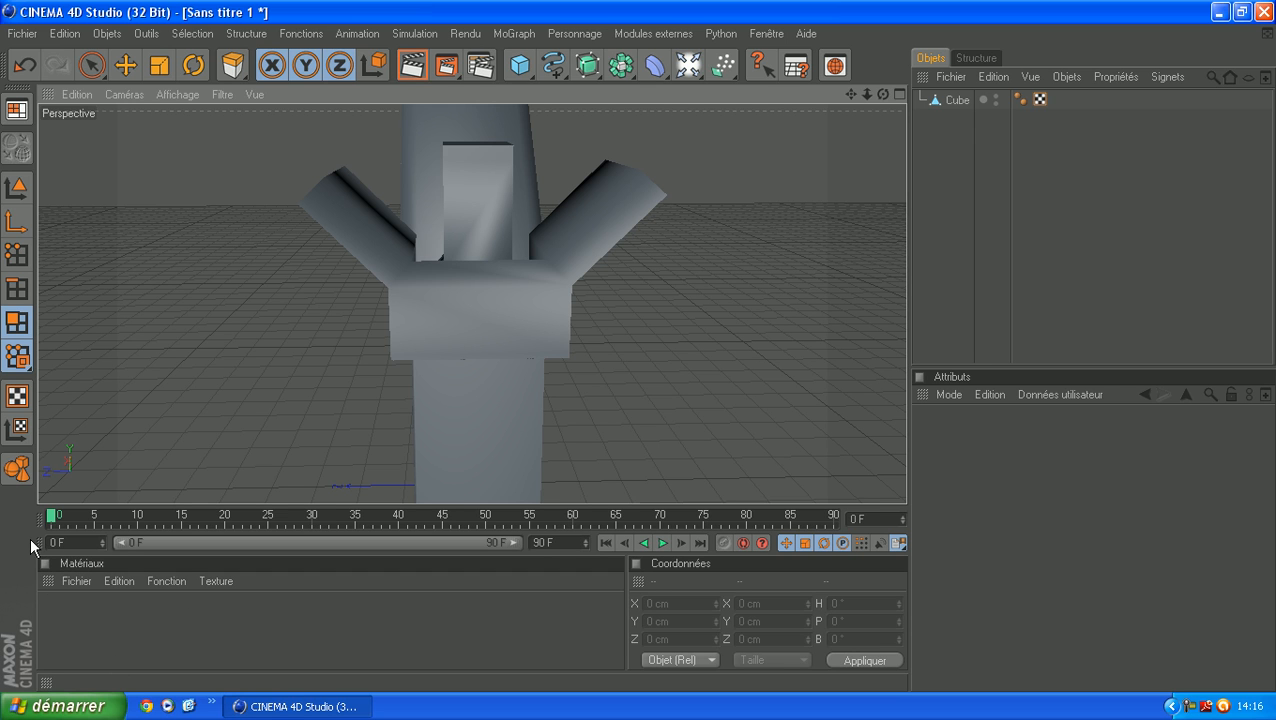
- Create a new material and open it in the material editor
click(80, 581)
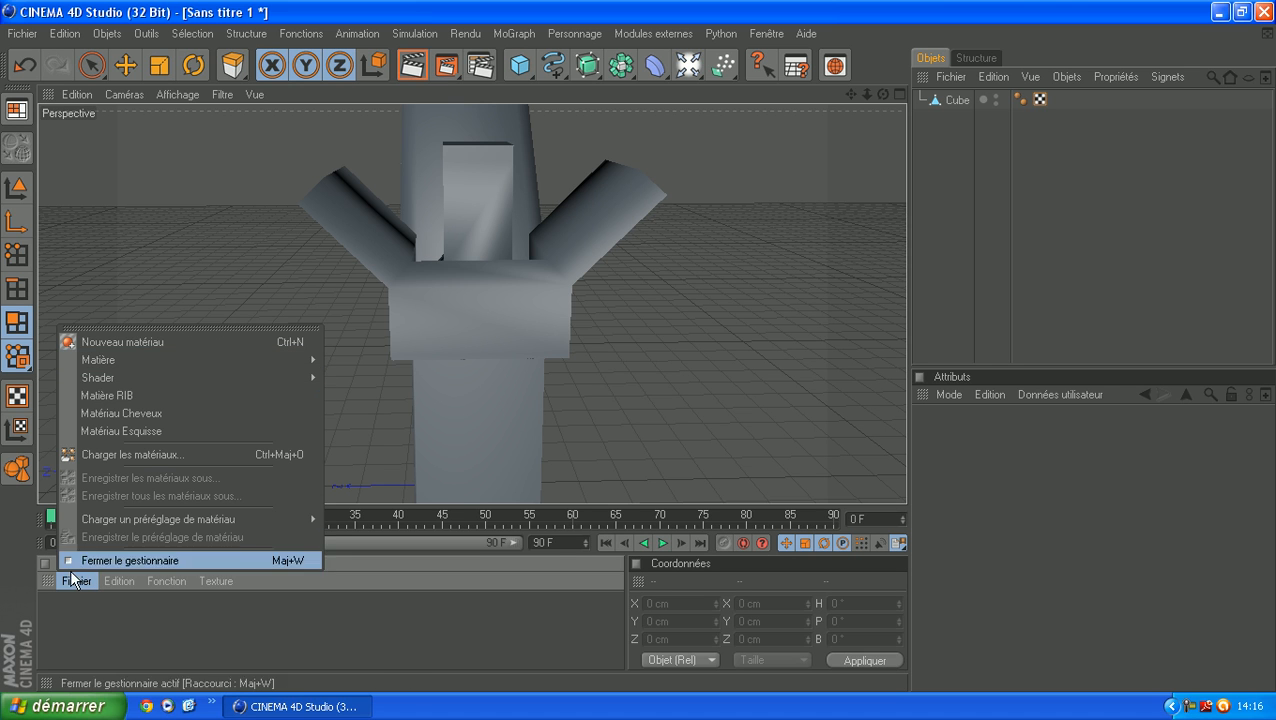
click(61, 623)
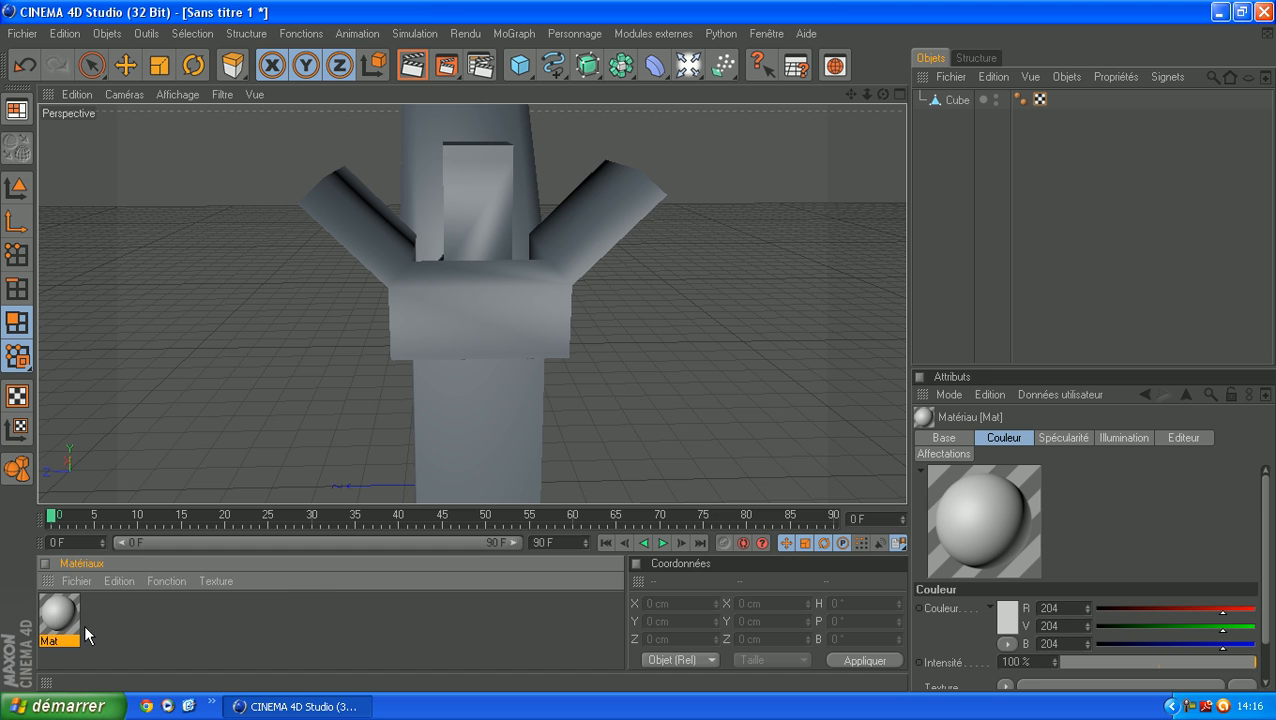
double_click(61, 620)
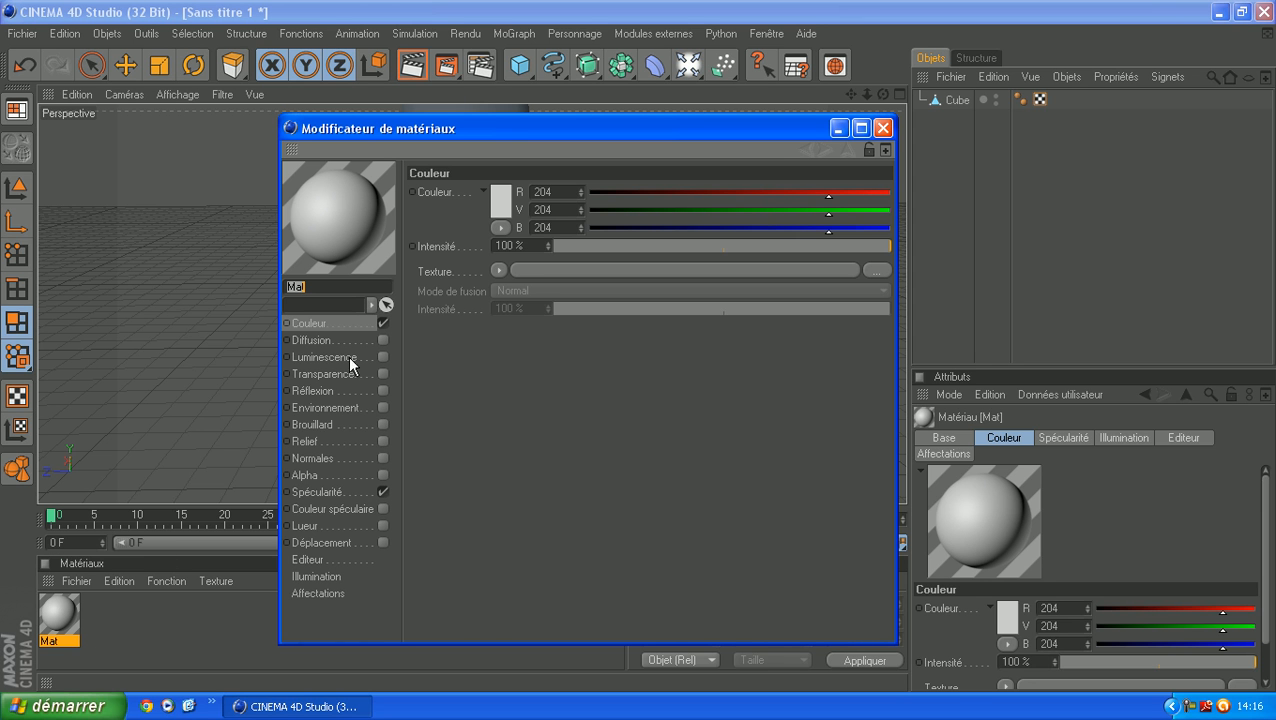
drag(561, 128, 527, 88)
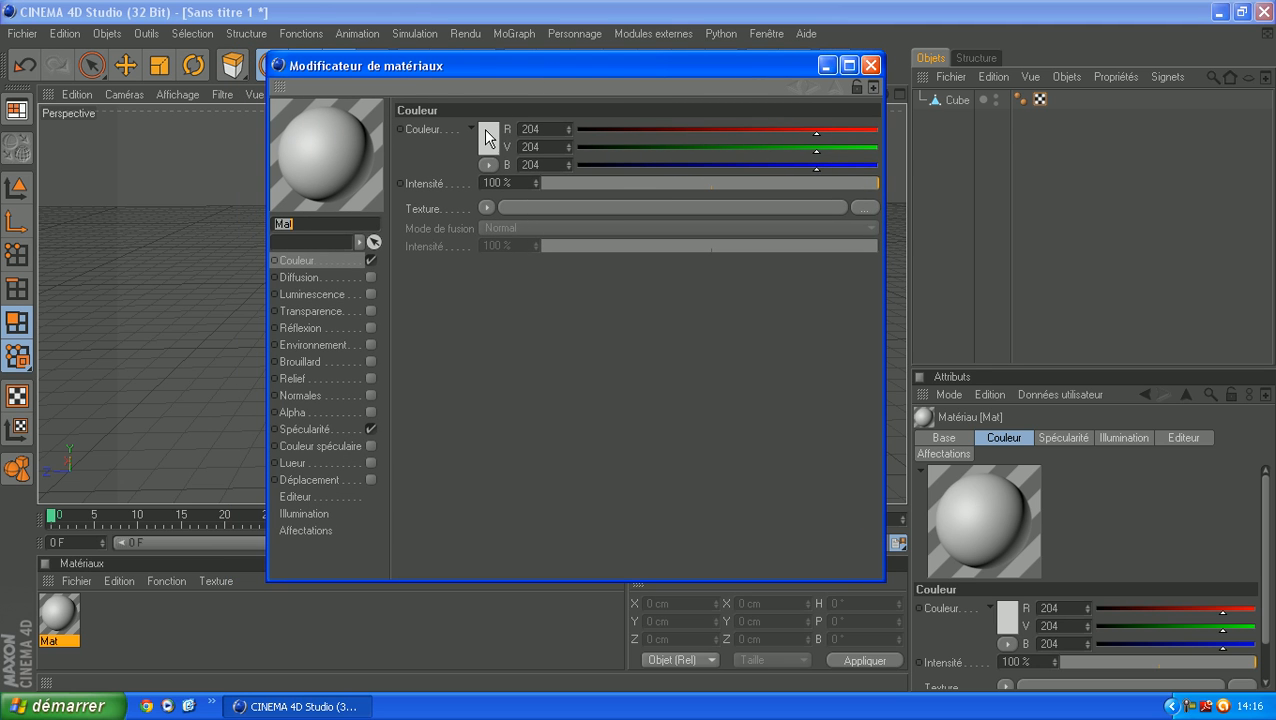
- Set the material's colour to bright green with R 76, V 255, B 0
click(487, 136)
drag(484, 127, 513, 89)
click(490, 58)
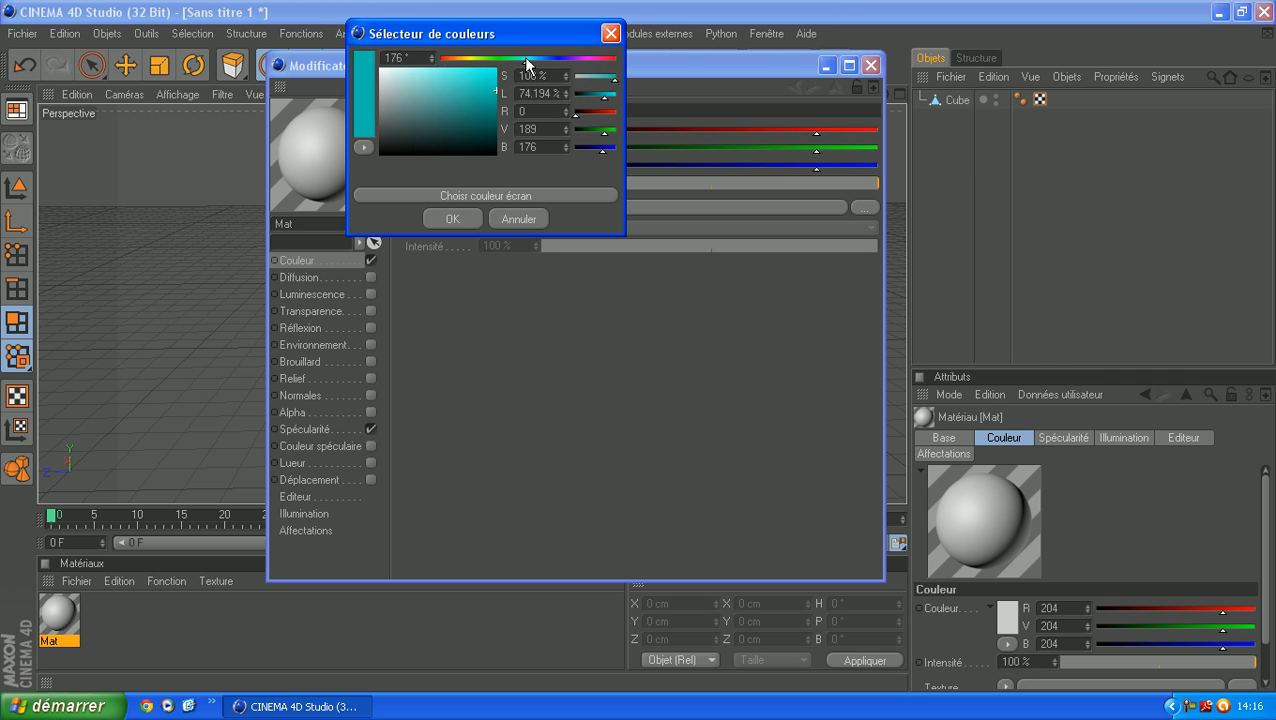
drag(422, 110, 564, 35)
click(454, 217)
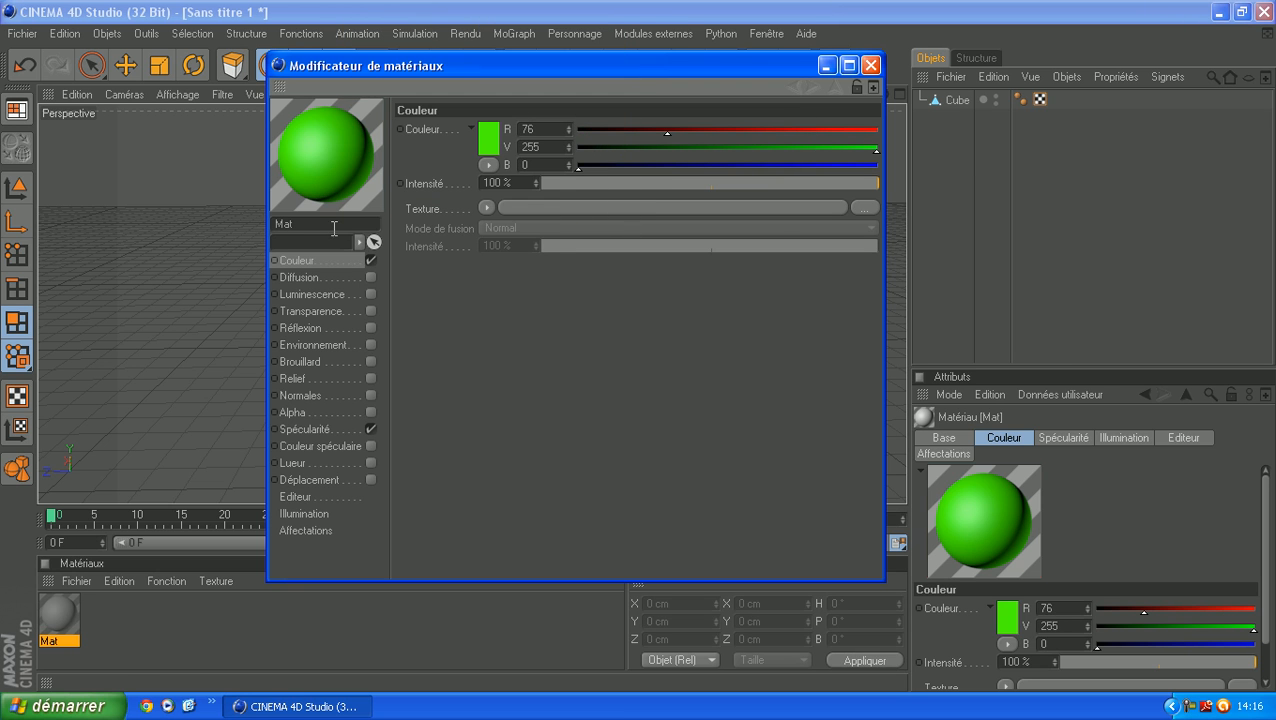
- Switch the material's Spécularité channel off and back on, and return to the Couleur settings
click(324, 429)
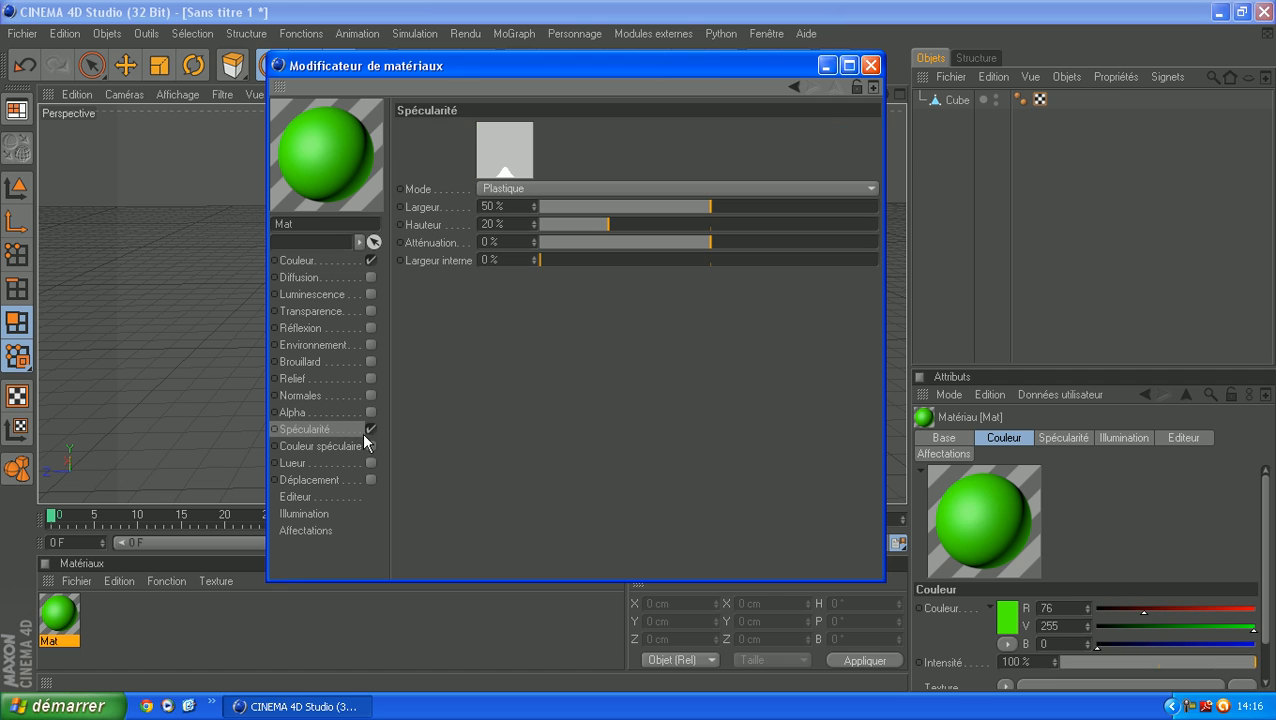
click(370, 429)
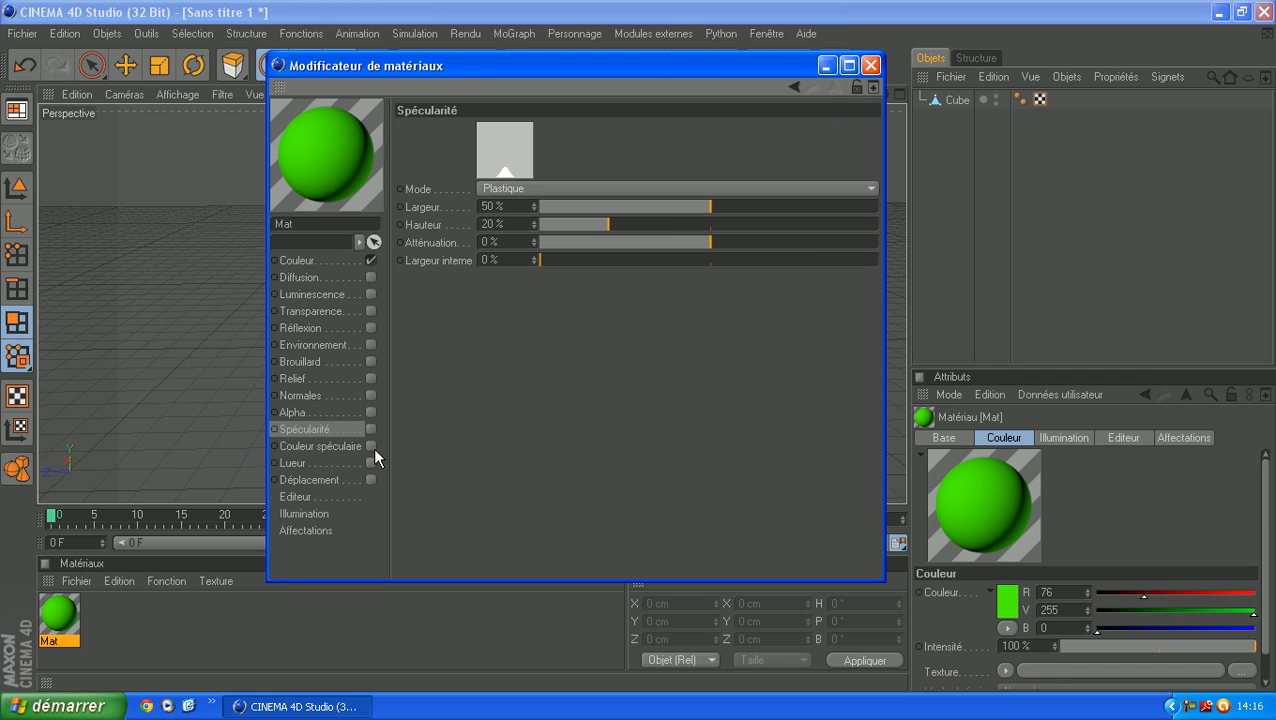
click(370, 429)
click(310, 260)
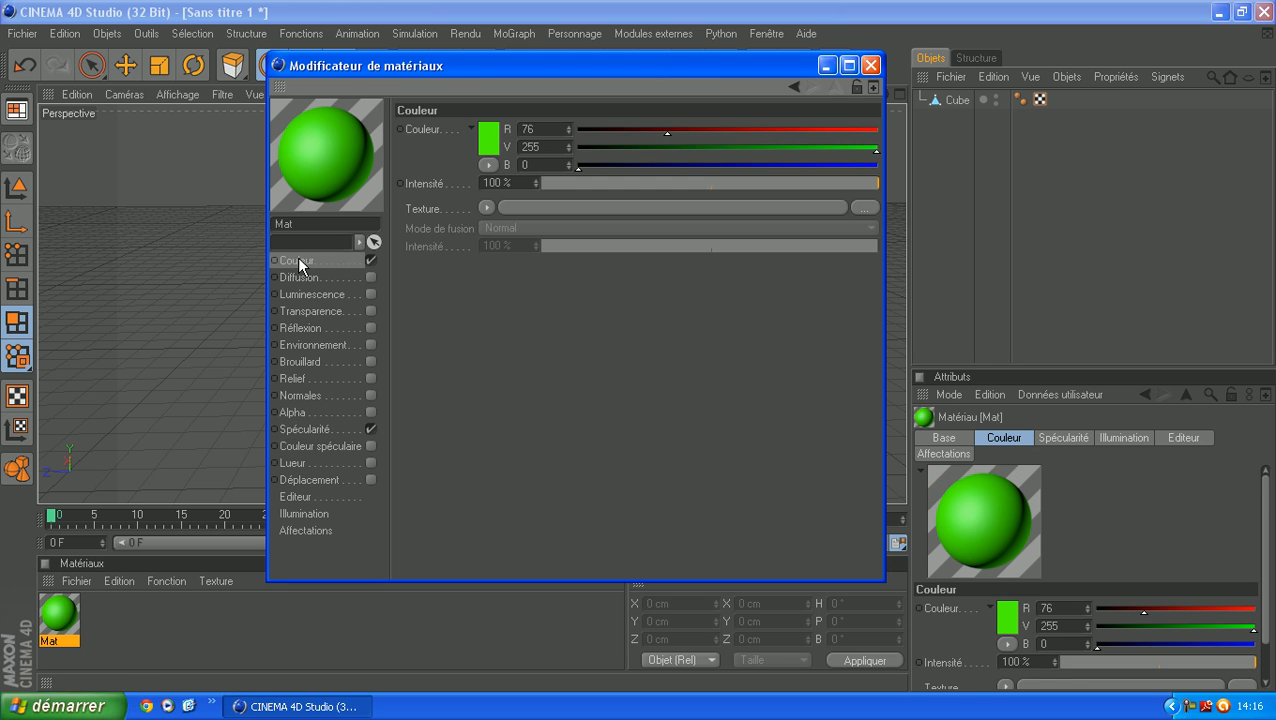
- Try the material's Luminescence channel at 38 % intensity, and switch it off again
click(306, 294)
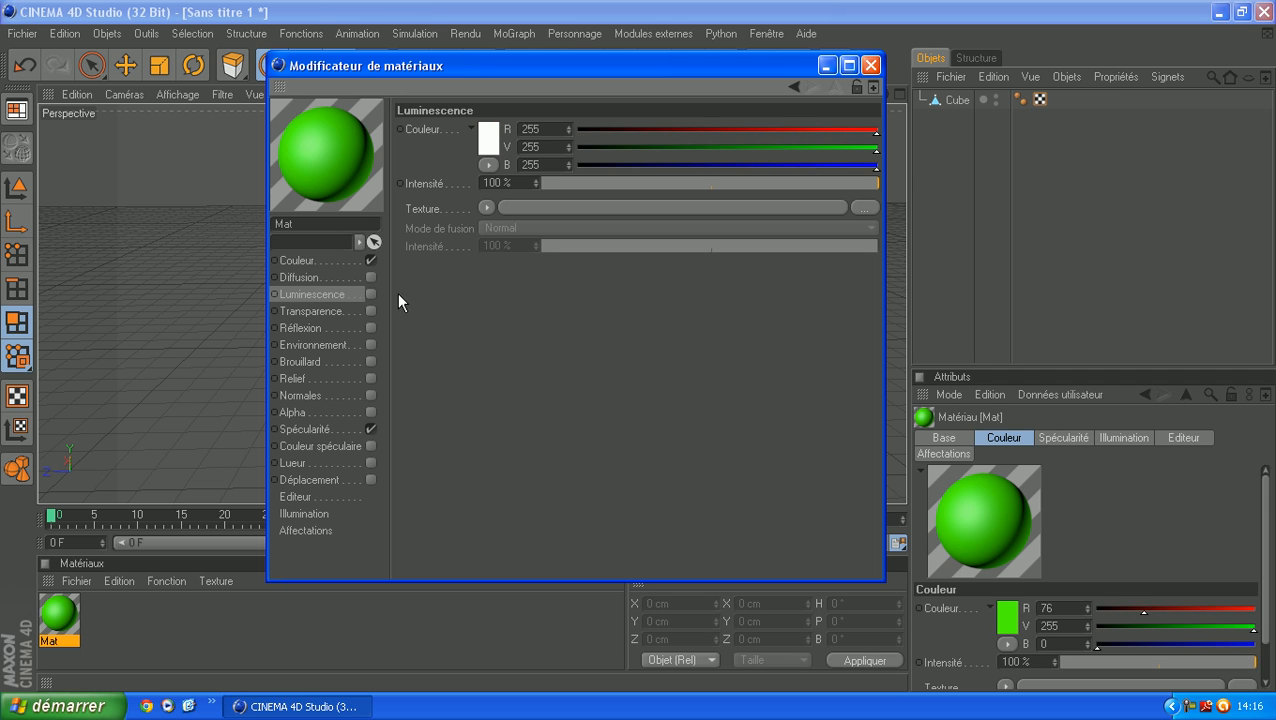
click(370, 294)
drag(634, 178, 669, 177)
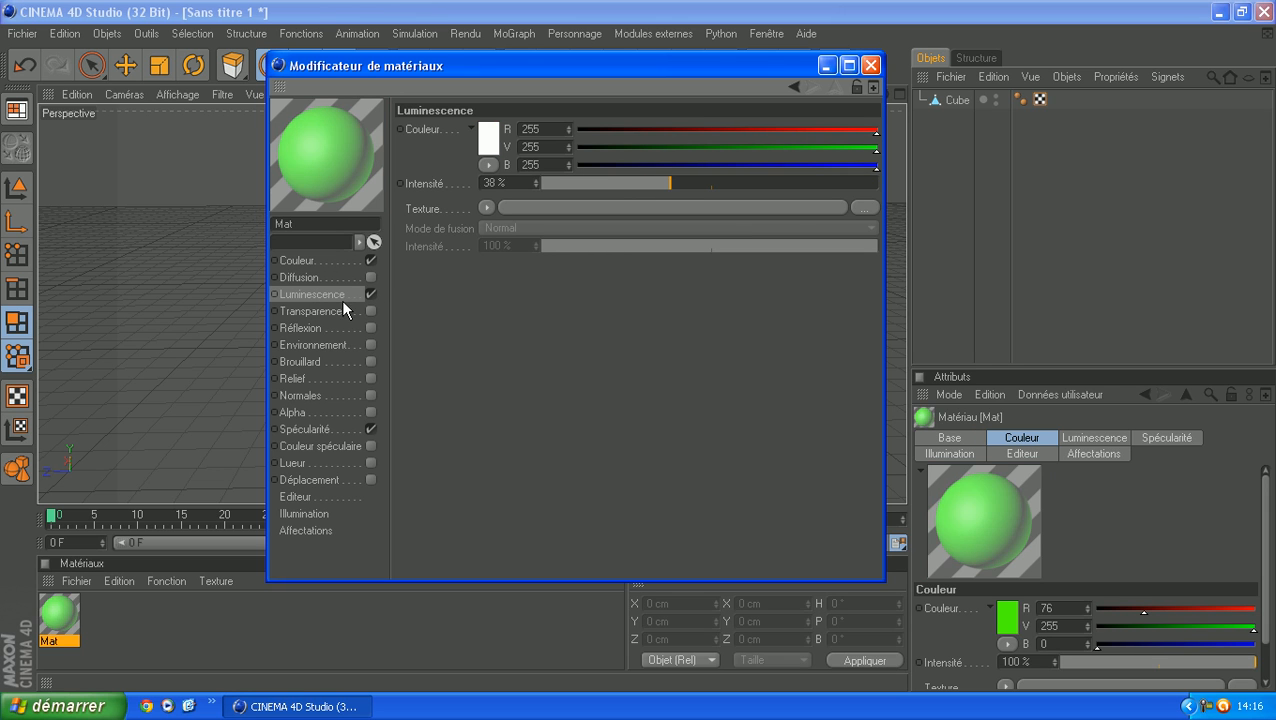
click(370, 294)
- Enable the material's Réflexion channel with colour R 255, V 255, B 29 at 48 % intensity, and close the material editor
click(340, 327)
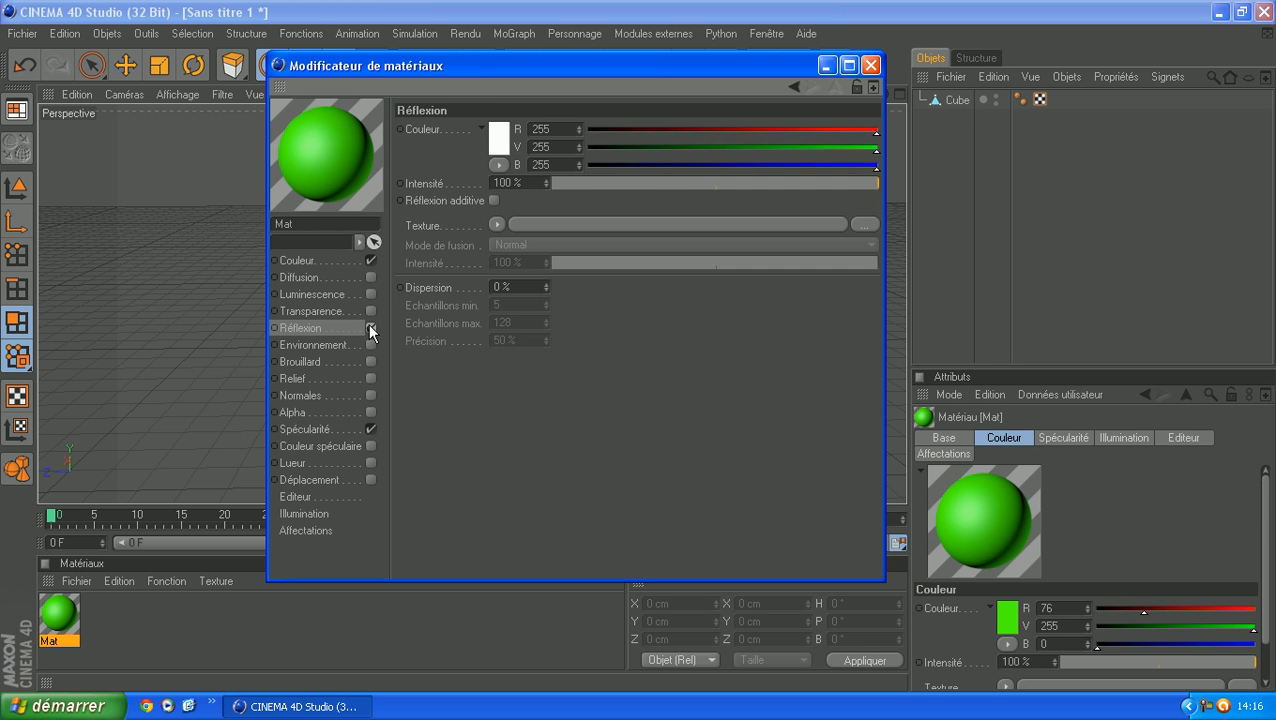
click(370, 328)
click(621, 165)
click(620, 183)
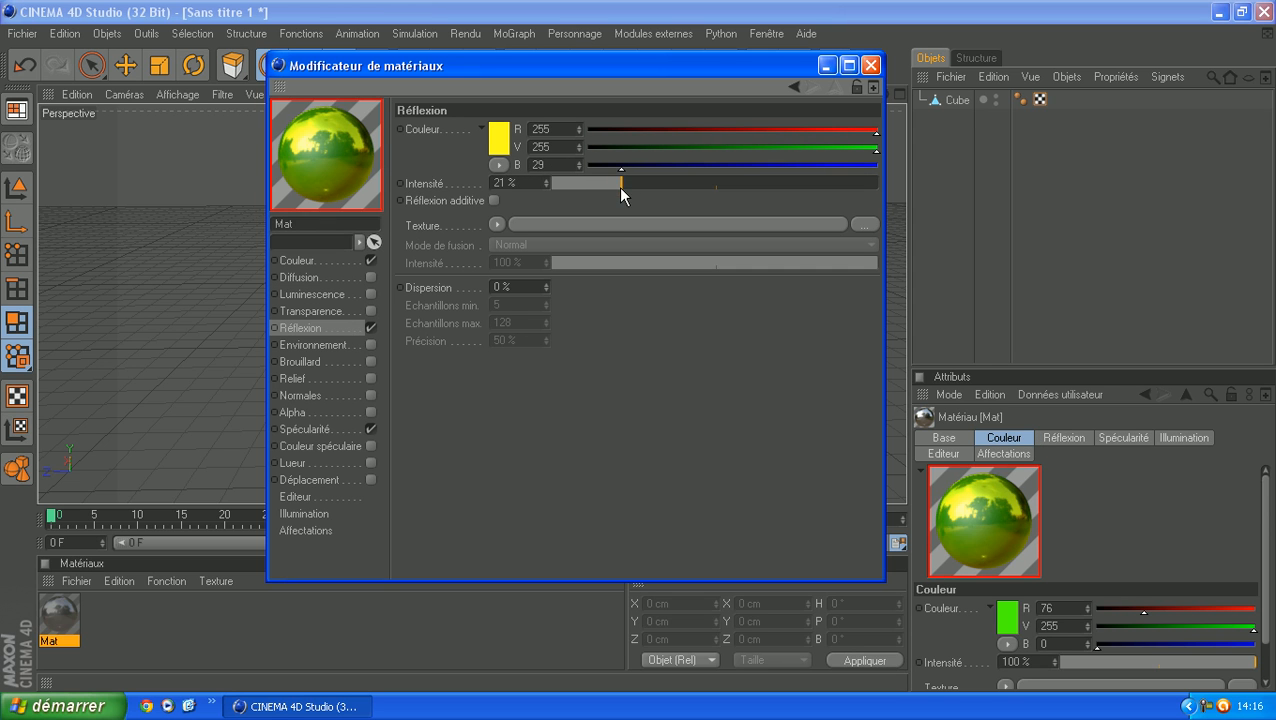
drag(669, 182, 710, 179)
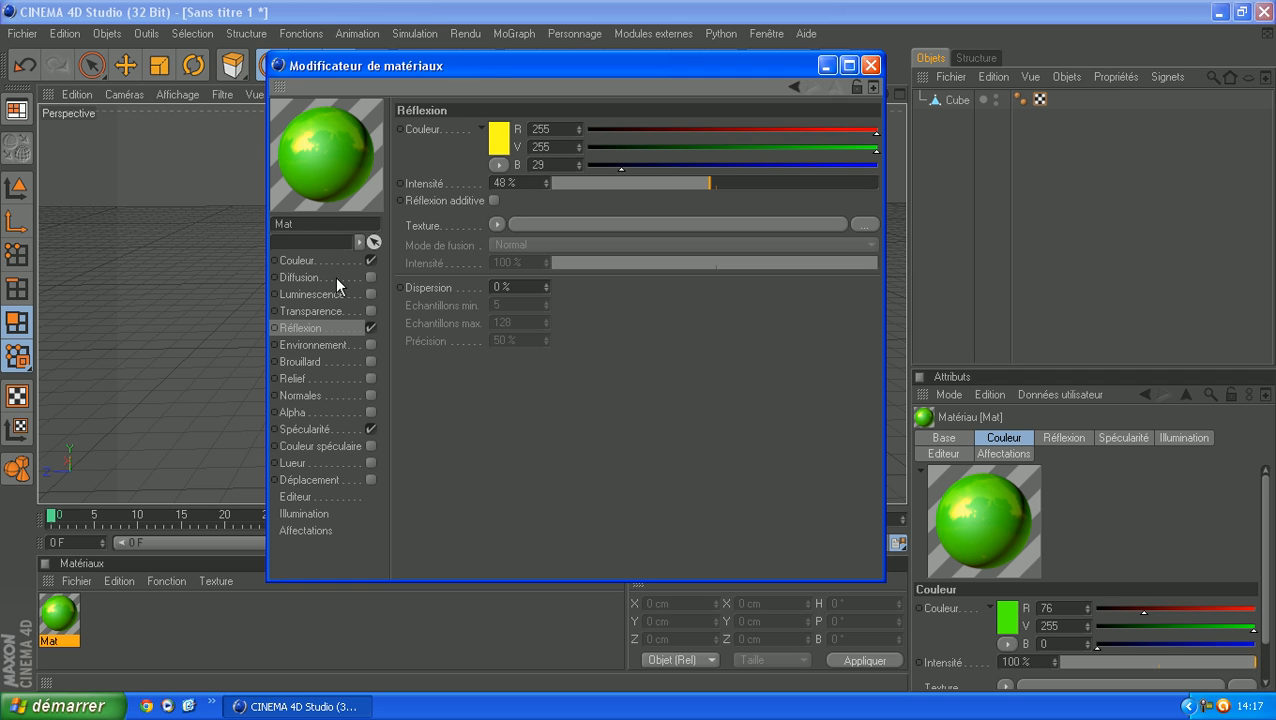
click(300, 345)
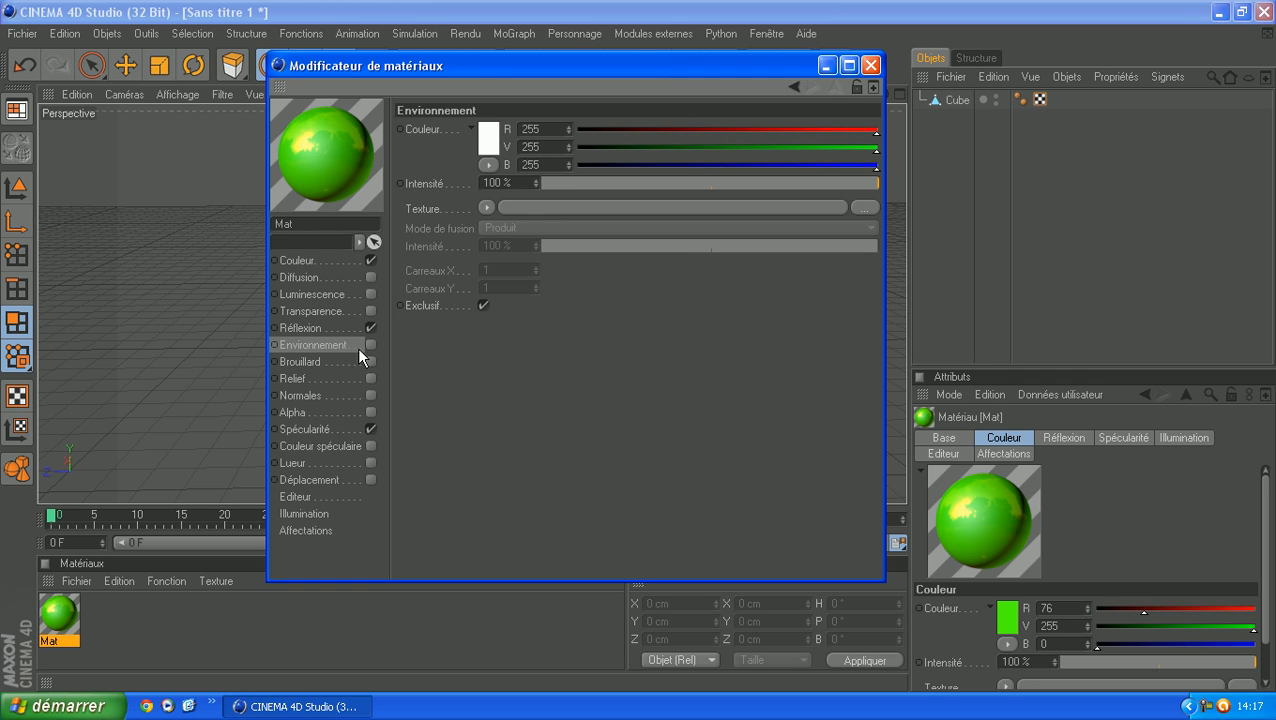
click(300, 260)
click(871, 66)
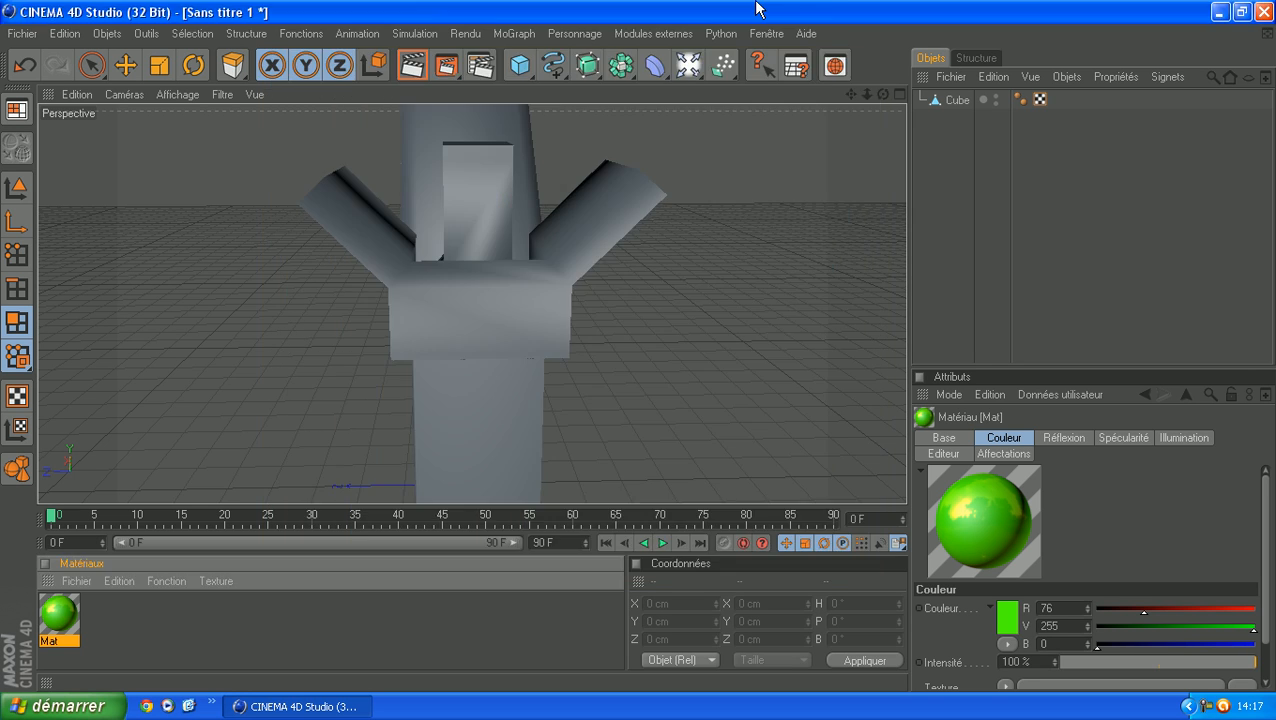
- Apply the green material to the whole Cube object
click(956, 100)
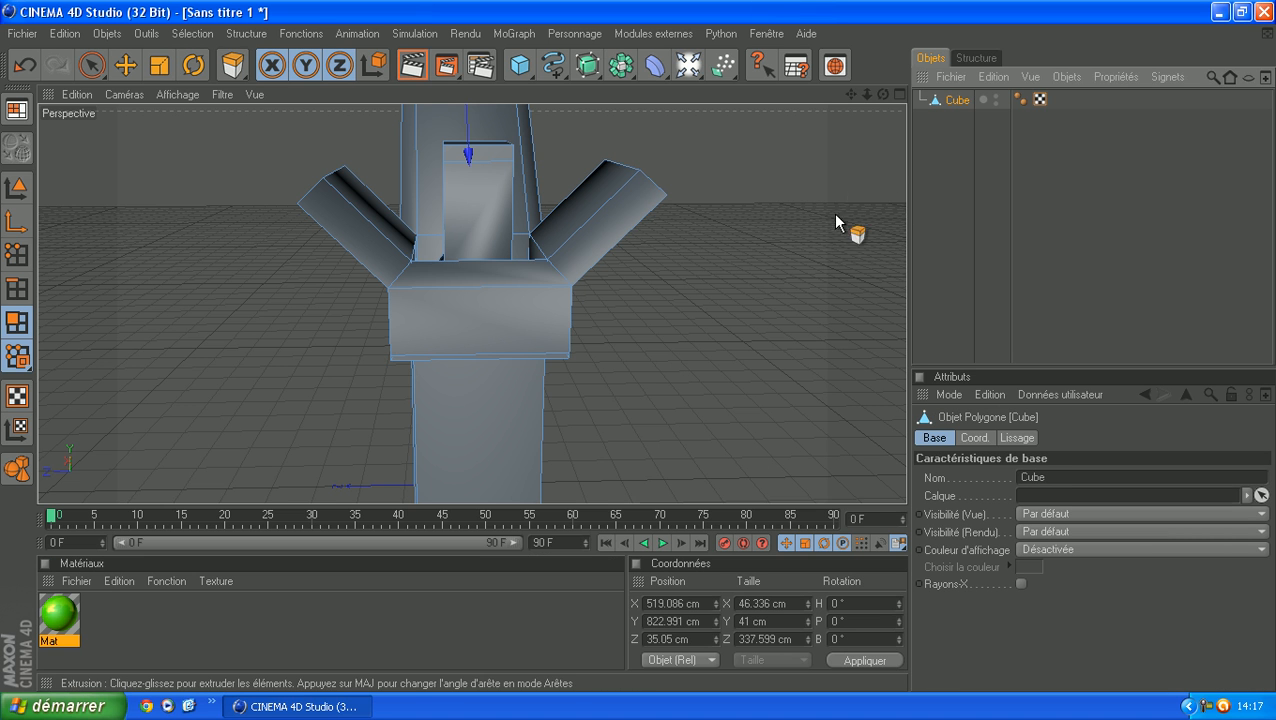
scroll(808, 222, down, 2)
click(967, 160)
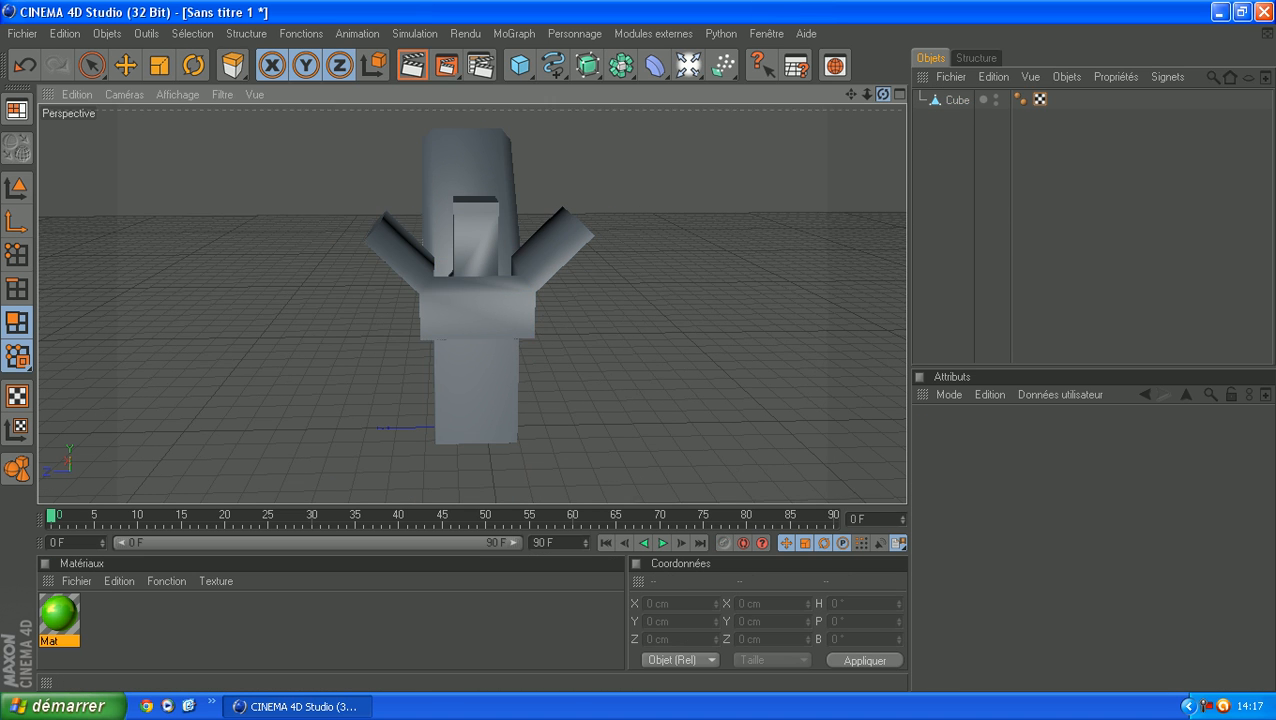
drag(883, 94, 886, 94)
click(57, 627)
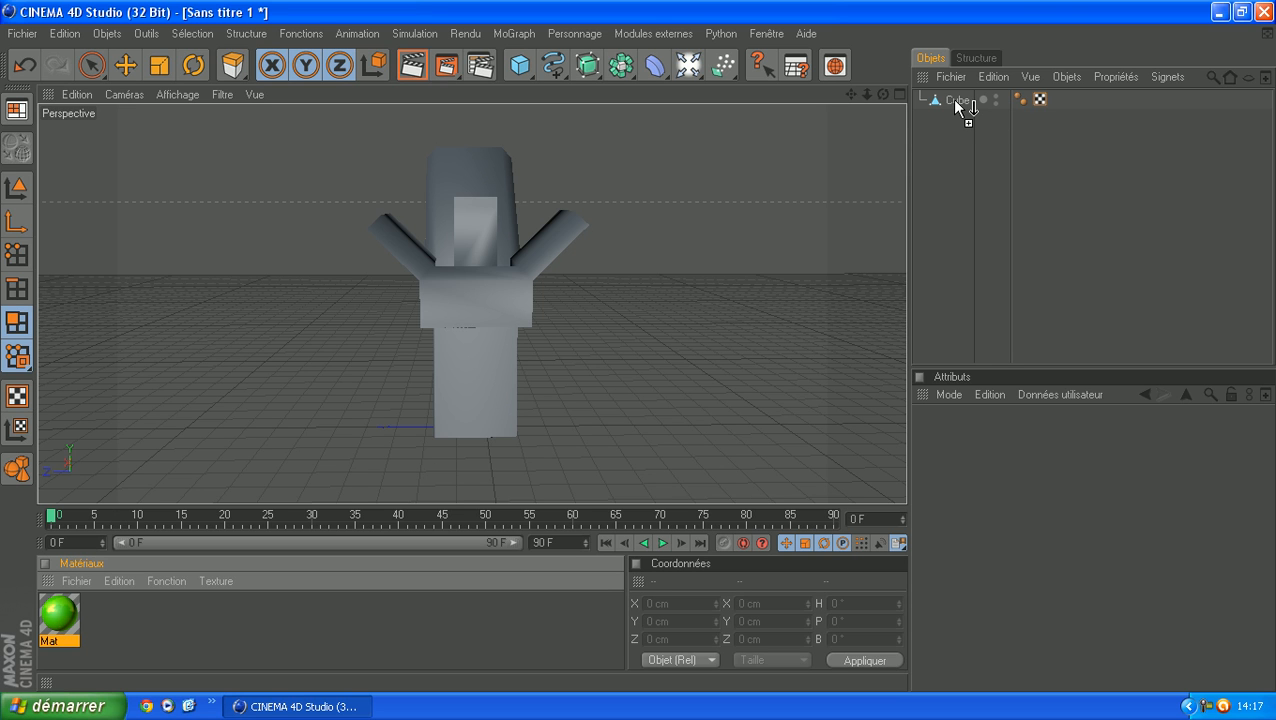
drag(957, 105, 880, 95)
click(950, 163)
scroll(705, 166, up, 3)
scroll(706, 176, down, 3)
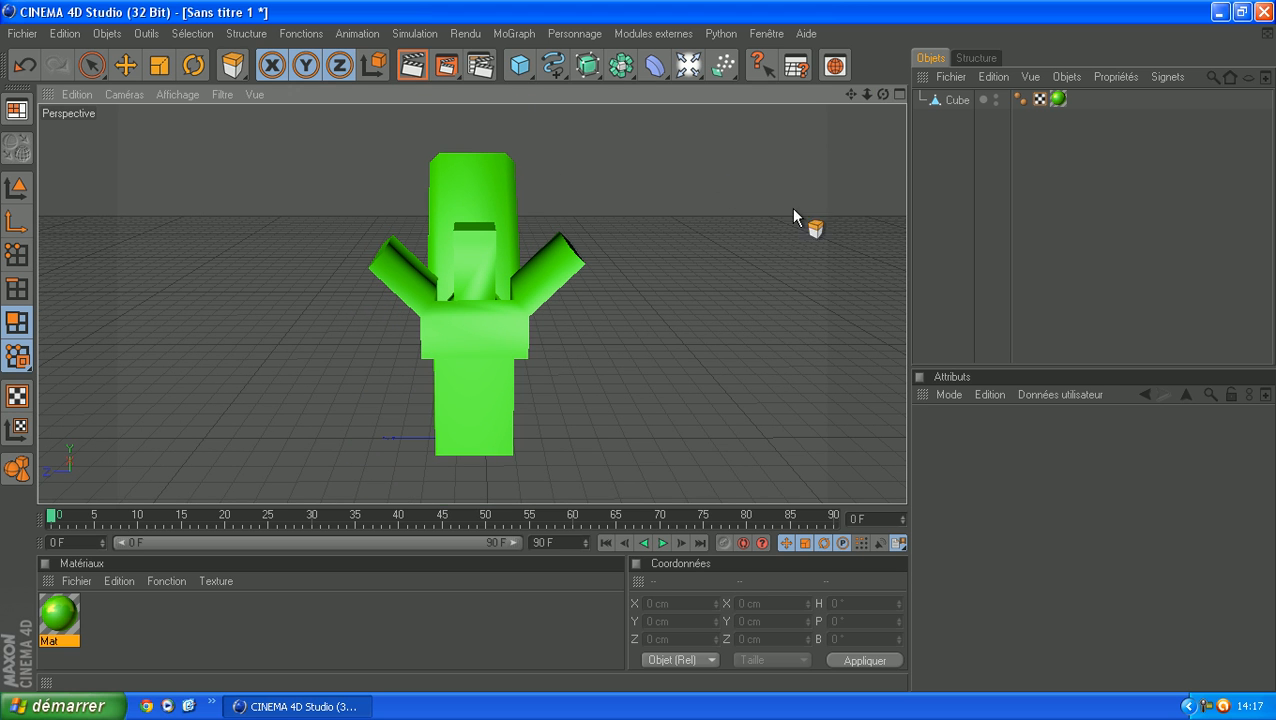
- Render the green model in the viewport from the front and from an oblique angle
click(93, 66)
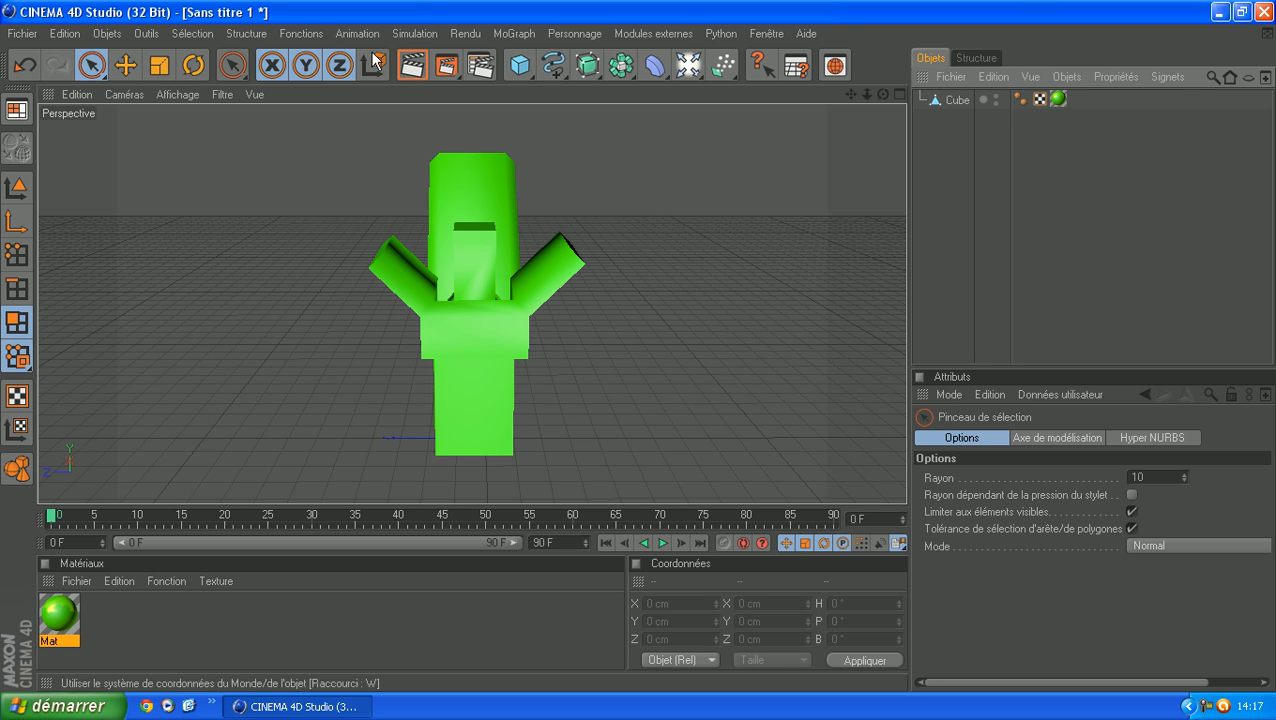
click(421, 72)
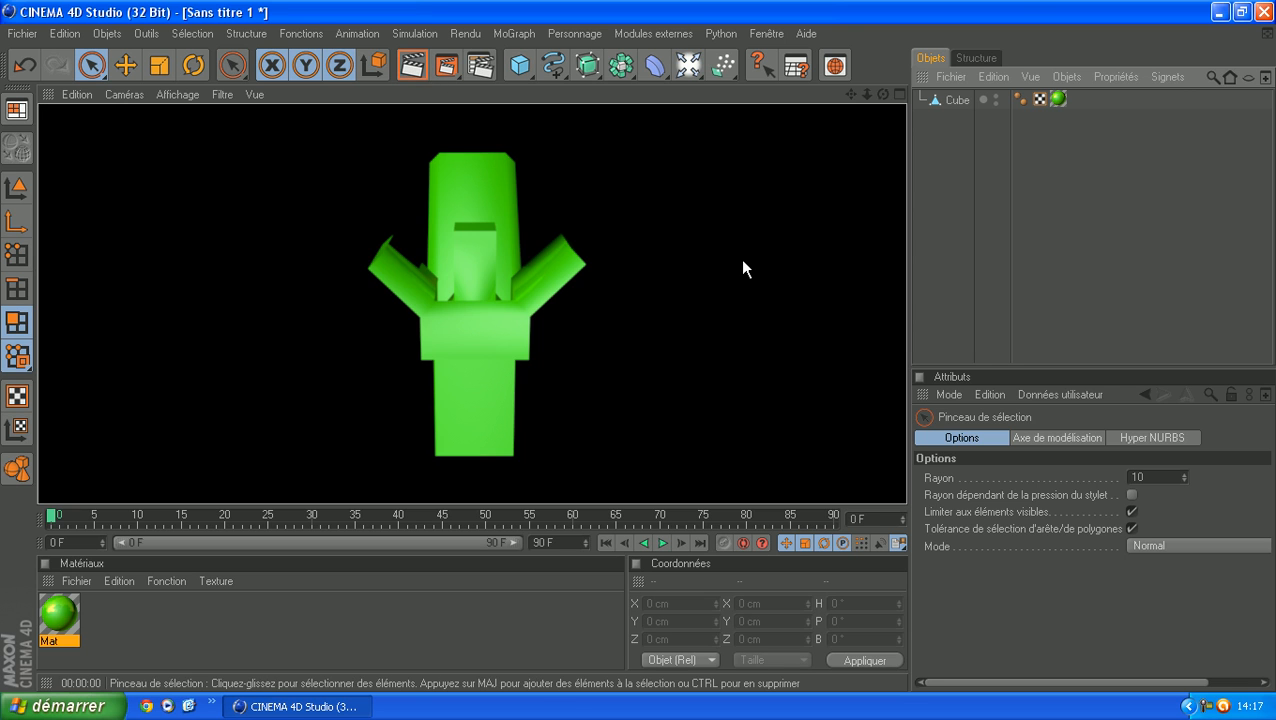
drag(883, 94, 376, 72)
click(405, 64)
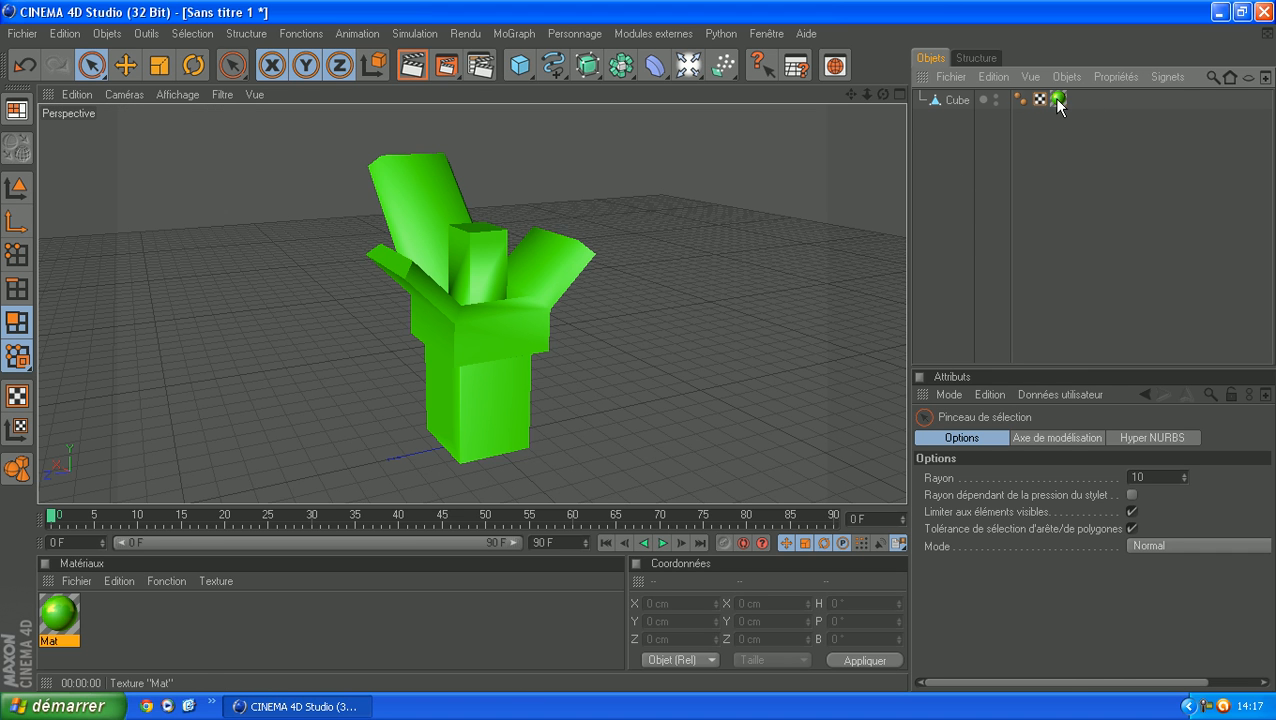
- Remove the green material from the Cube object
click(1055, 99)
key(Delete)
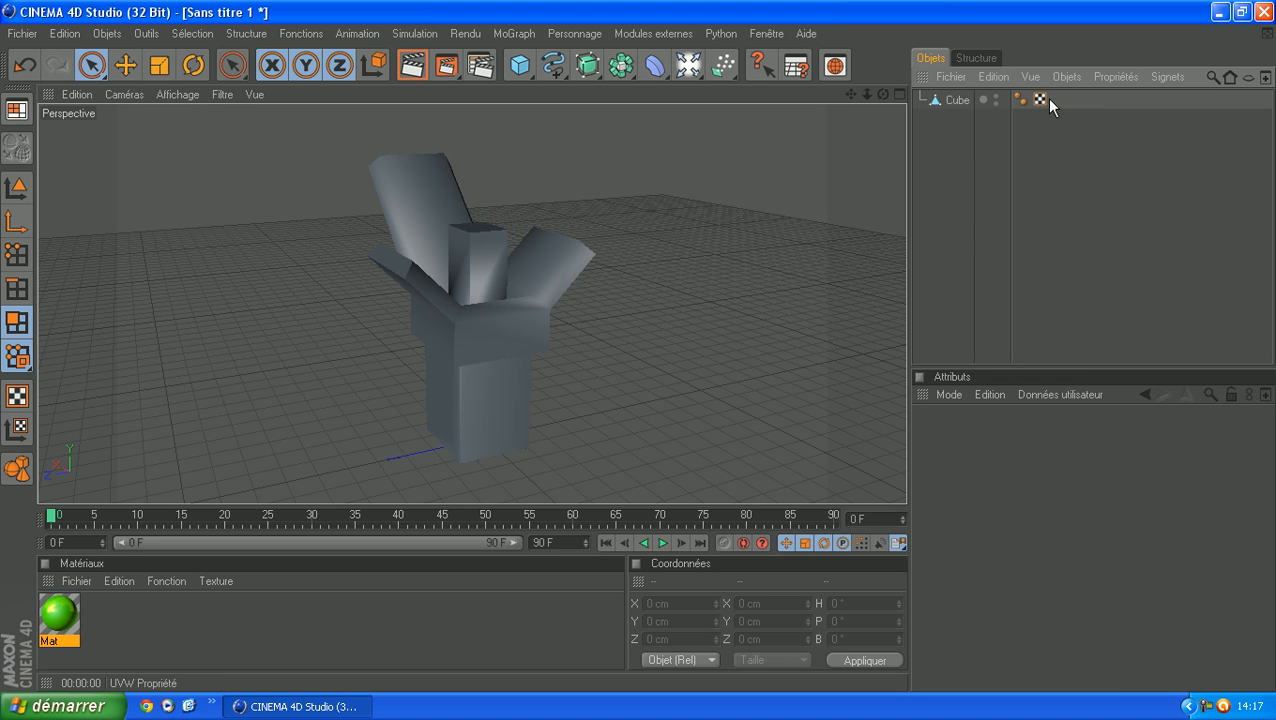
- Select the Cube object, and create a second material with its colour set to red, R 255, V 0, B 0
click(957, 99)
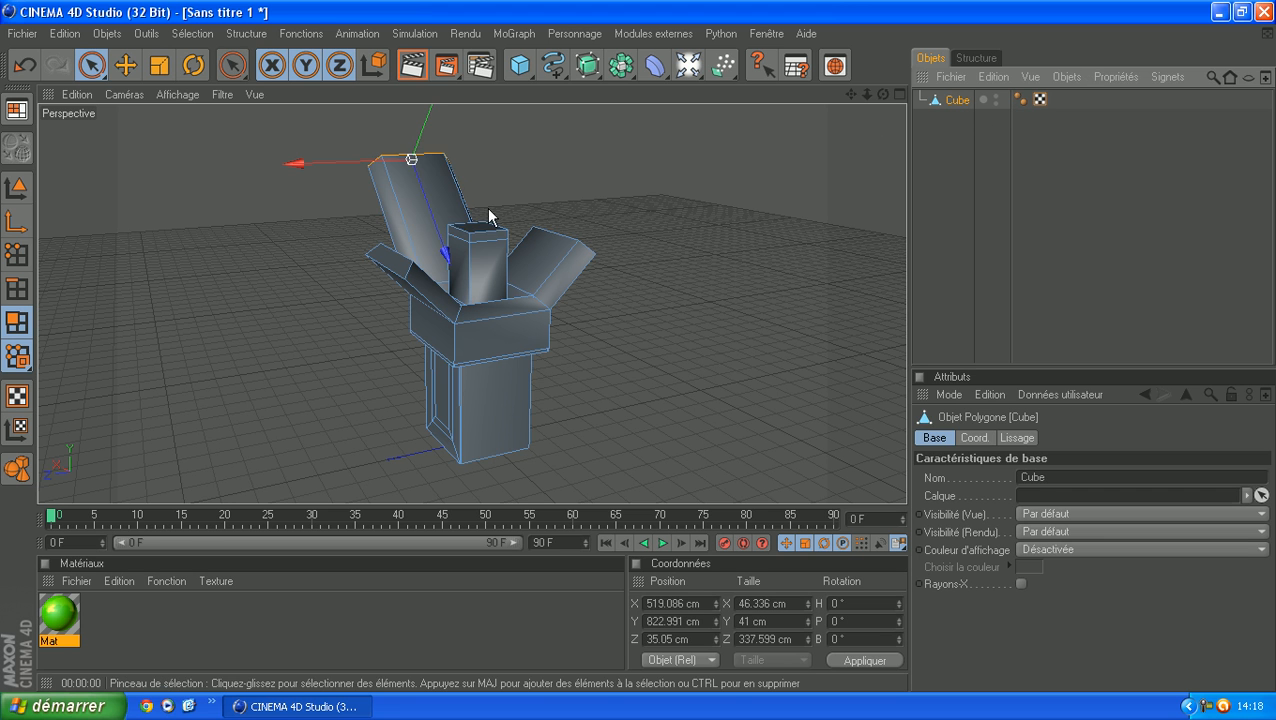
scroll(620, 236, up, 2)
double_click(113, 616)
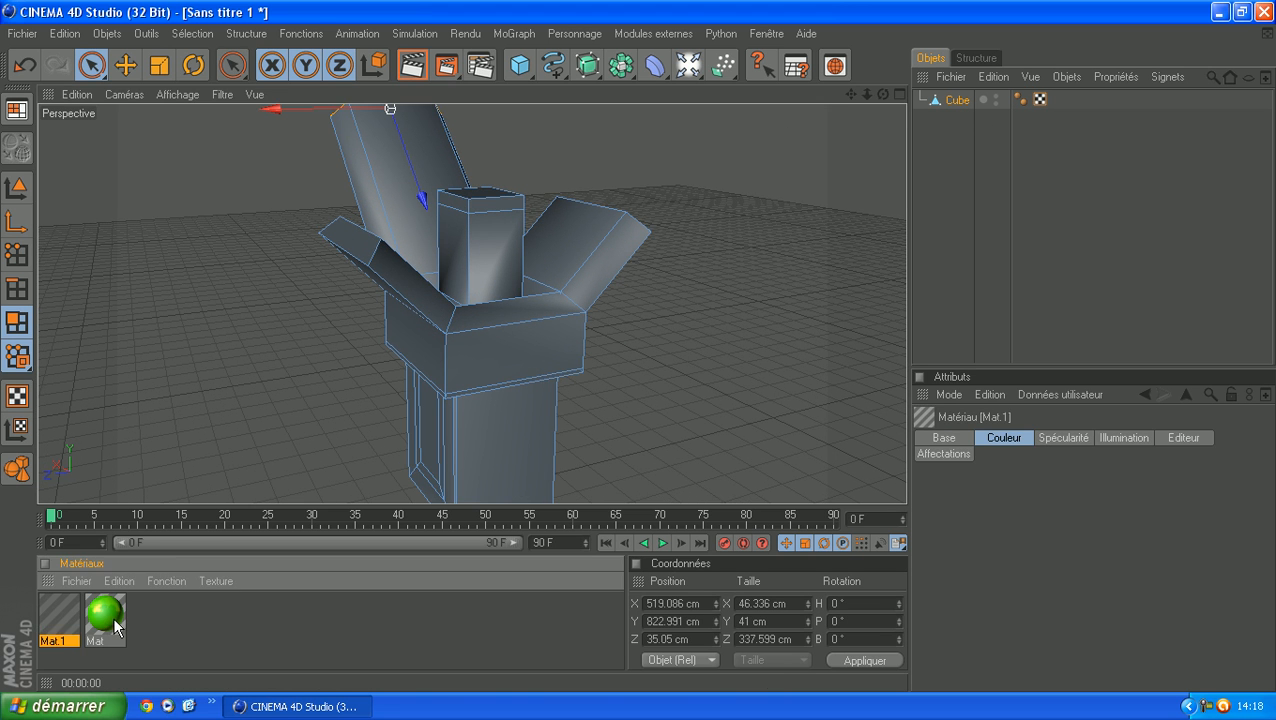
double_click(58, 615)
click(494, 200)
click(540, 122)
click(450, 282)
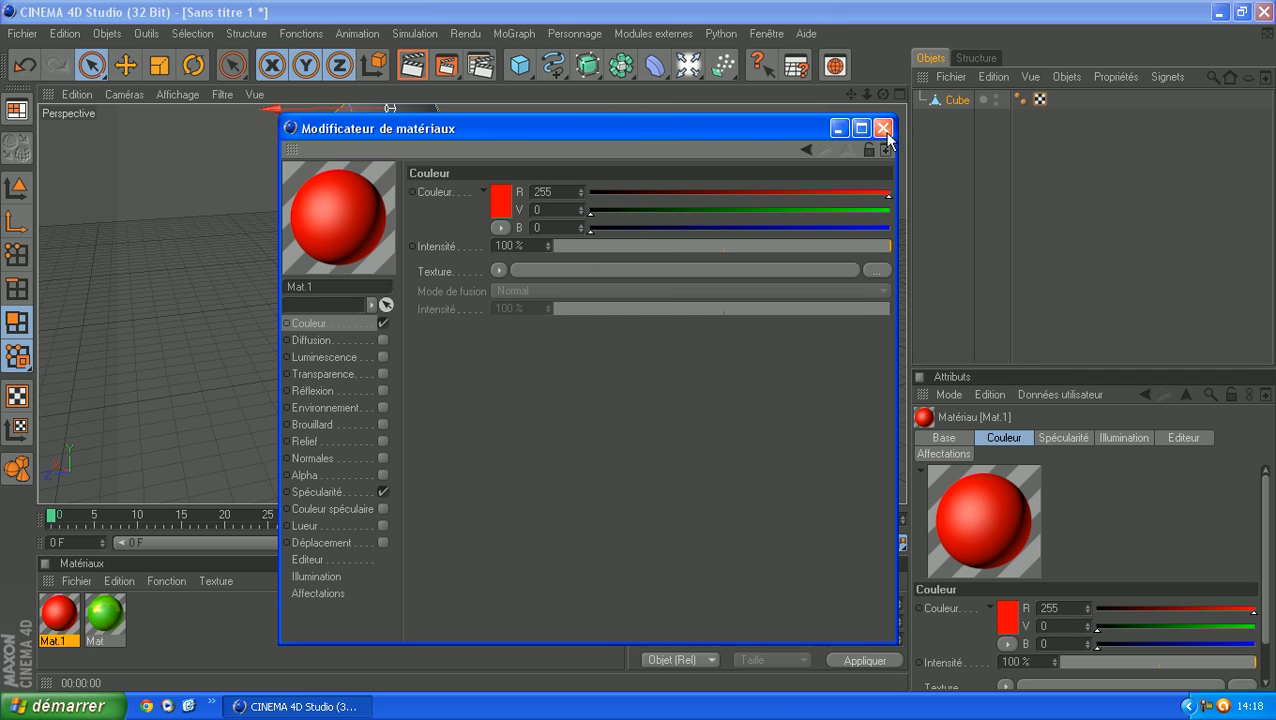
- Enable the red material's Environnement channel and close the material editor
click(321, 390)
click(342, 407)
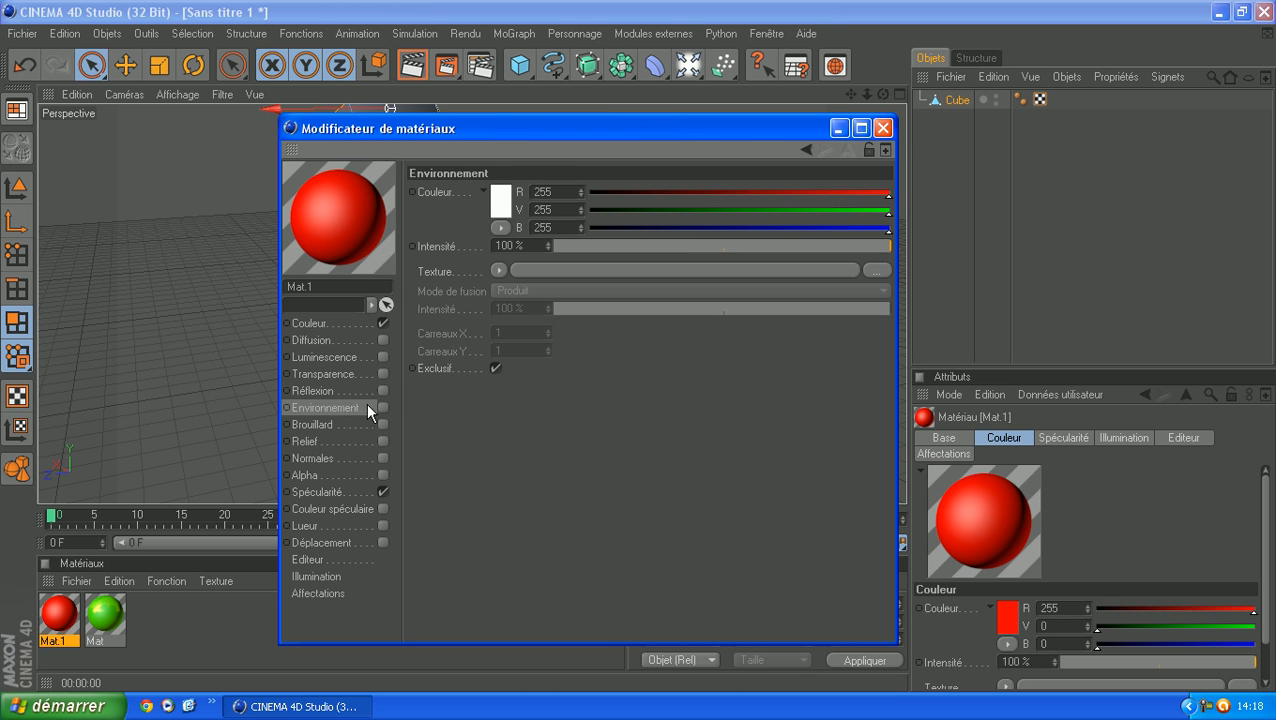
click(383, 407)
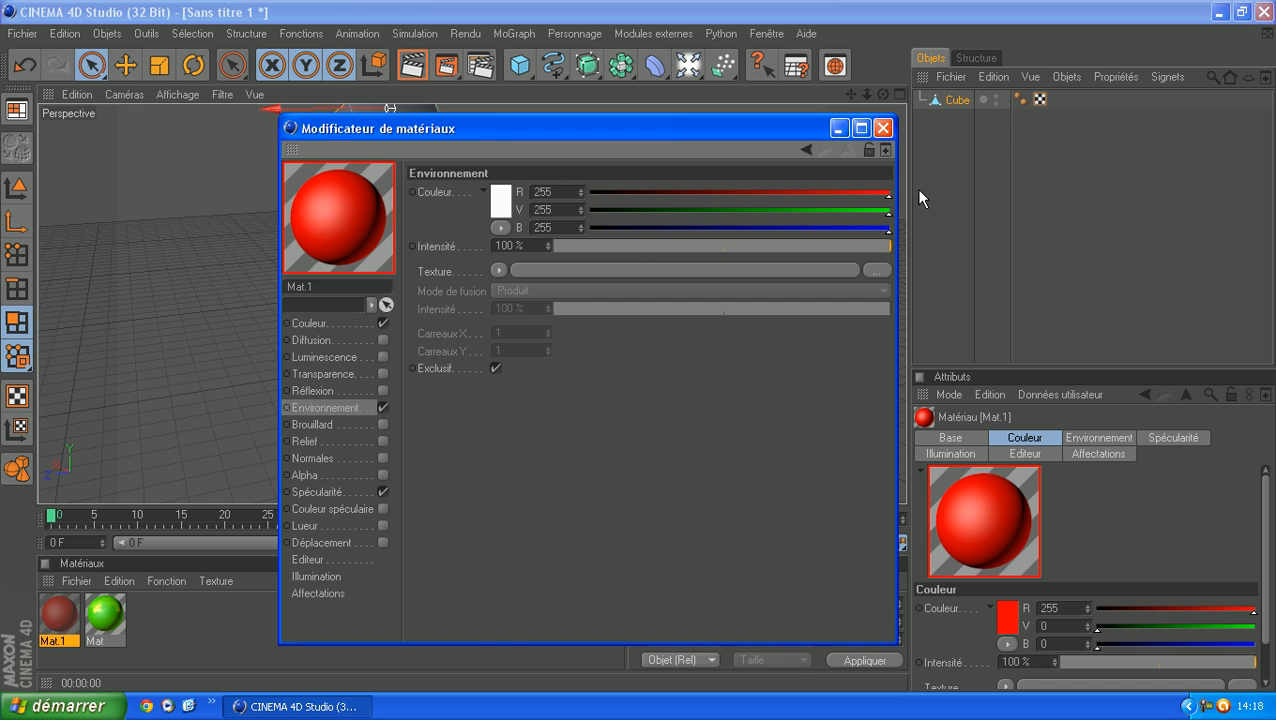
click(878, 128)
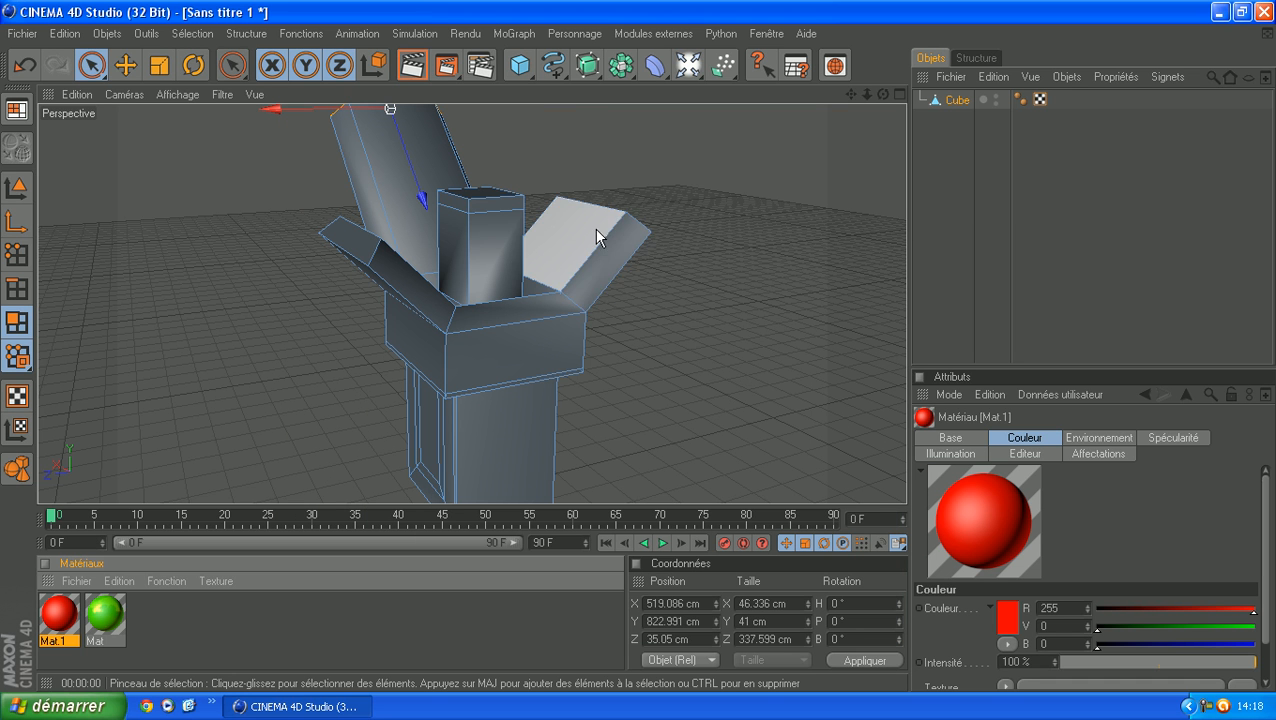
- Apply the red material only to the large inner face of the tall arm behind the central block
drag(884, 94, 850, 98)
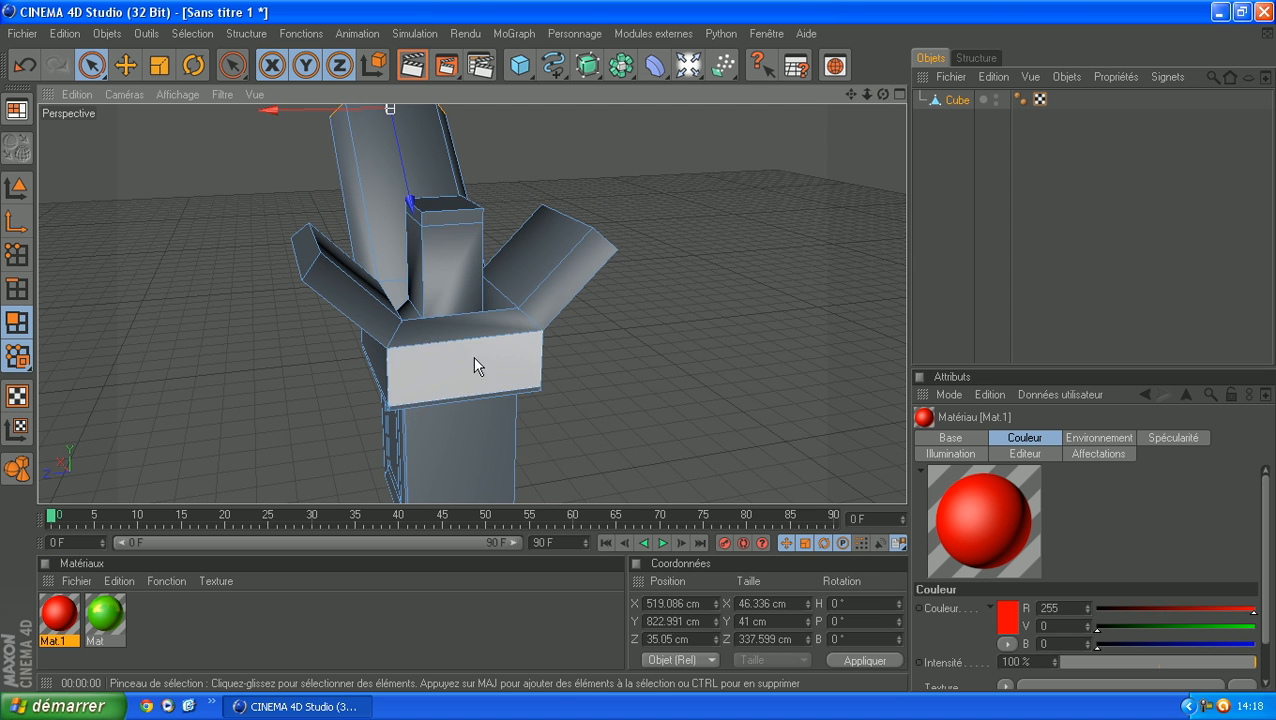
click(376, 153)
drag(851, 94, 971, 249)
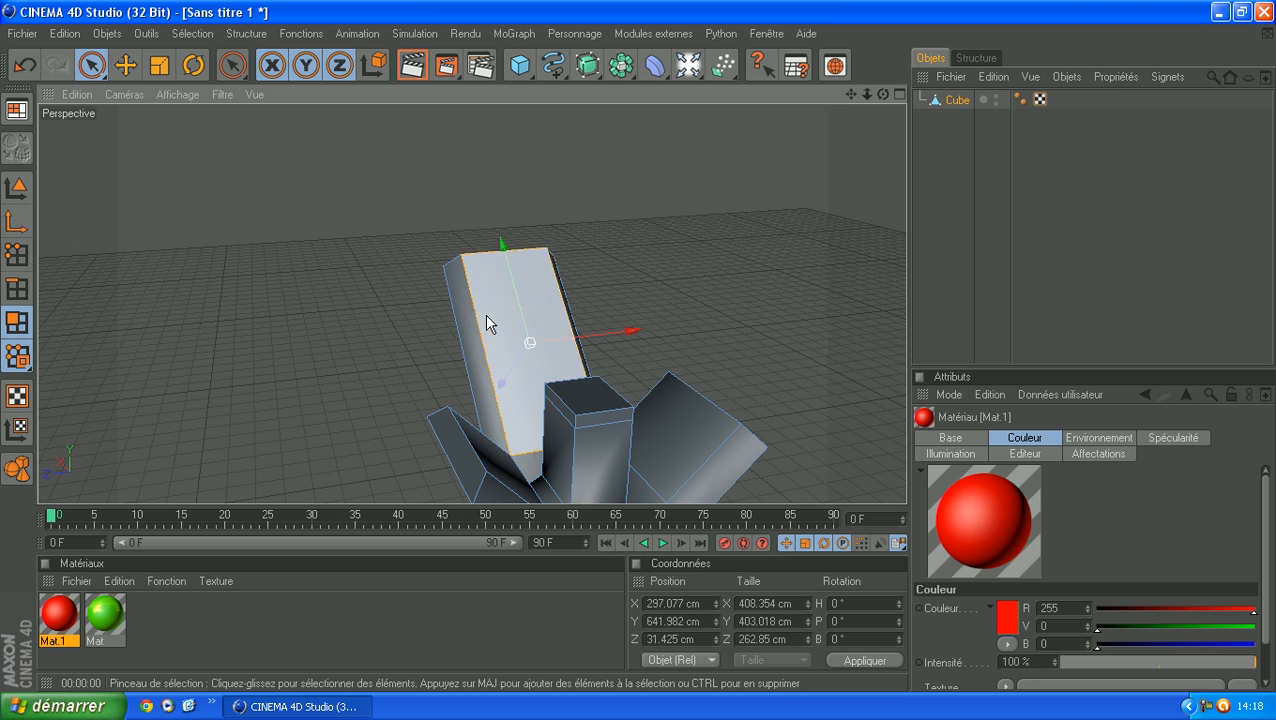
drag(68, 614, 498, 295)
click(975, 189)
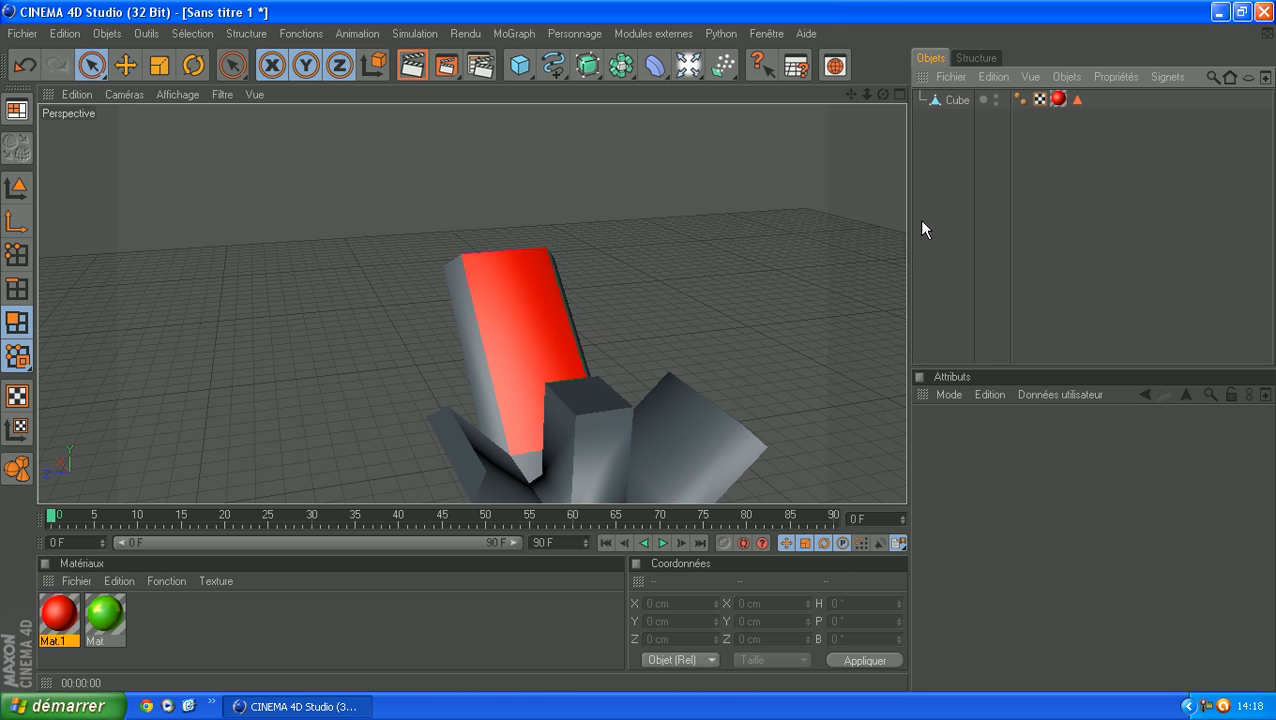
- Apply the green material only to the top face of the model's central block
mouse_move(883, 95)
mouse_down()
mouse_move(890, 55)
mouse_move(876, 96)
mouse_up()
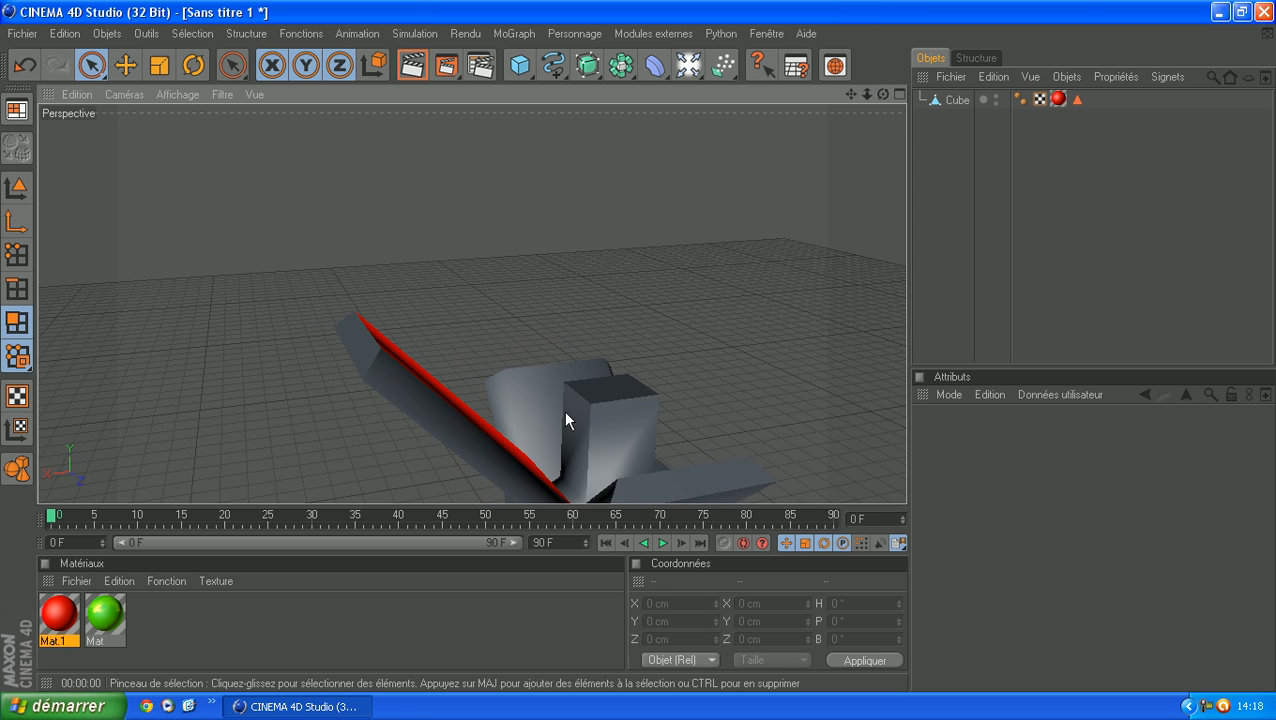
click(955, 101)
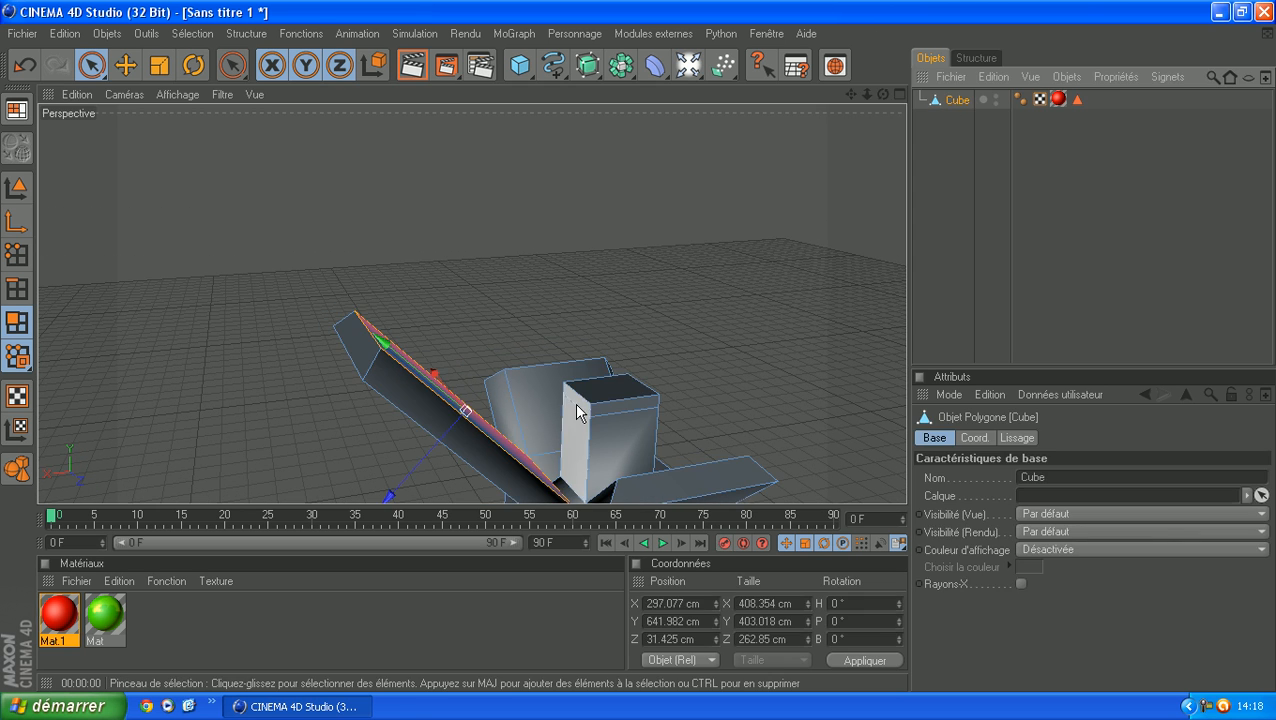
click(610, 395)
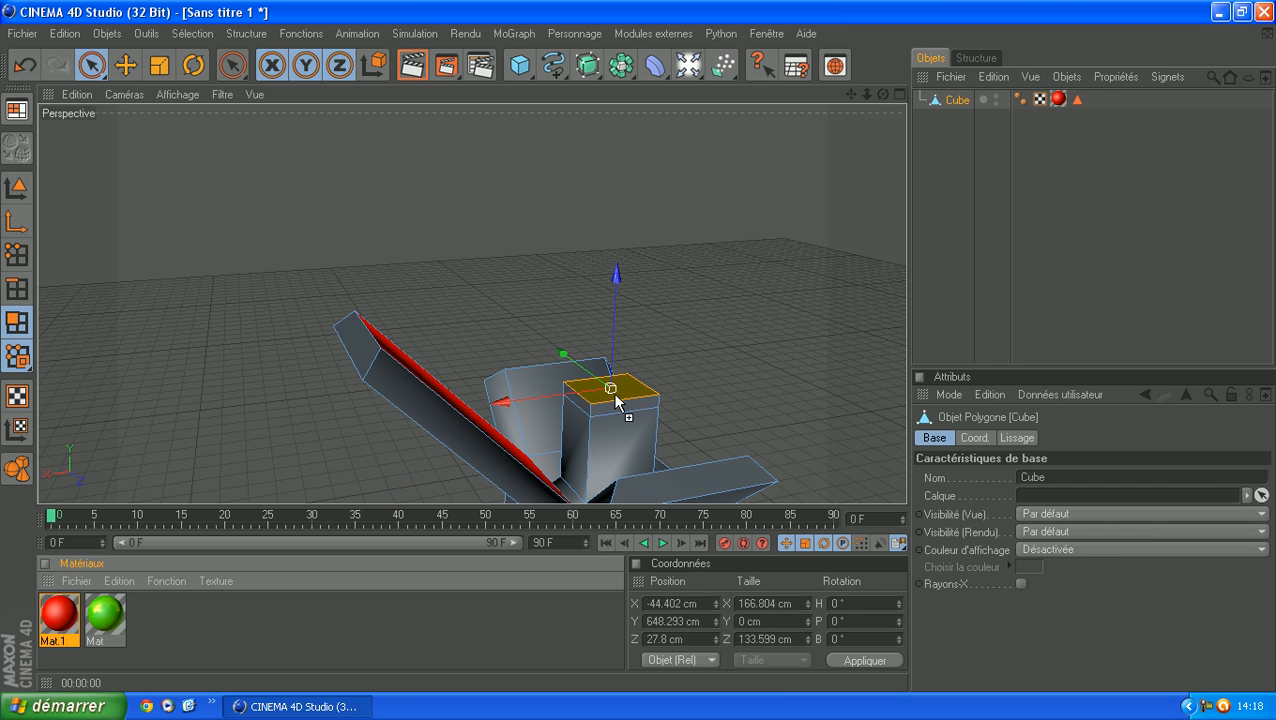
drag(628, 393, 628, 393)
click(929, 226)
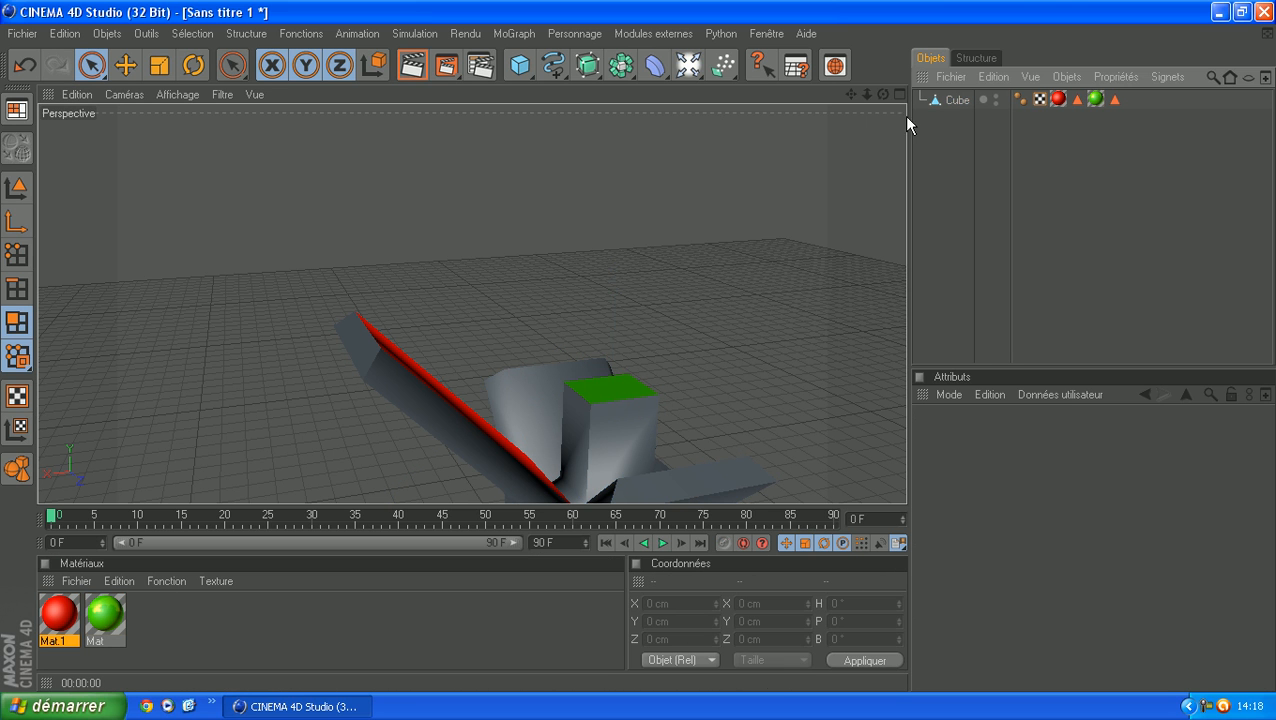
- Render the viewport to check the red and green faces together
drag(882, 94, 495, 40)
key(ctrl+r)
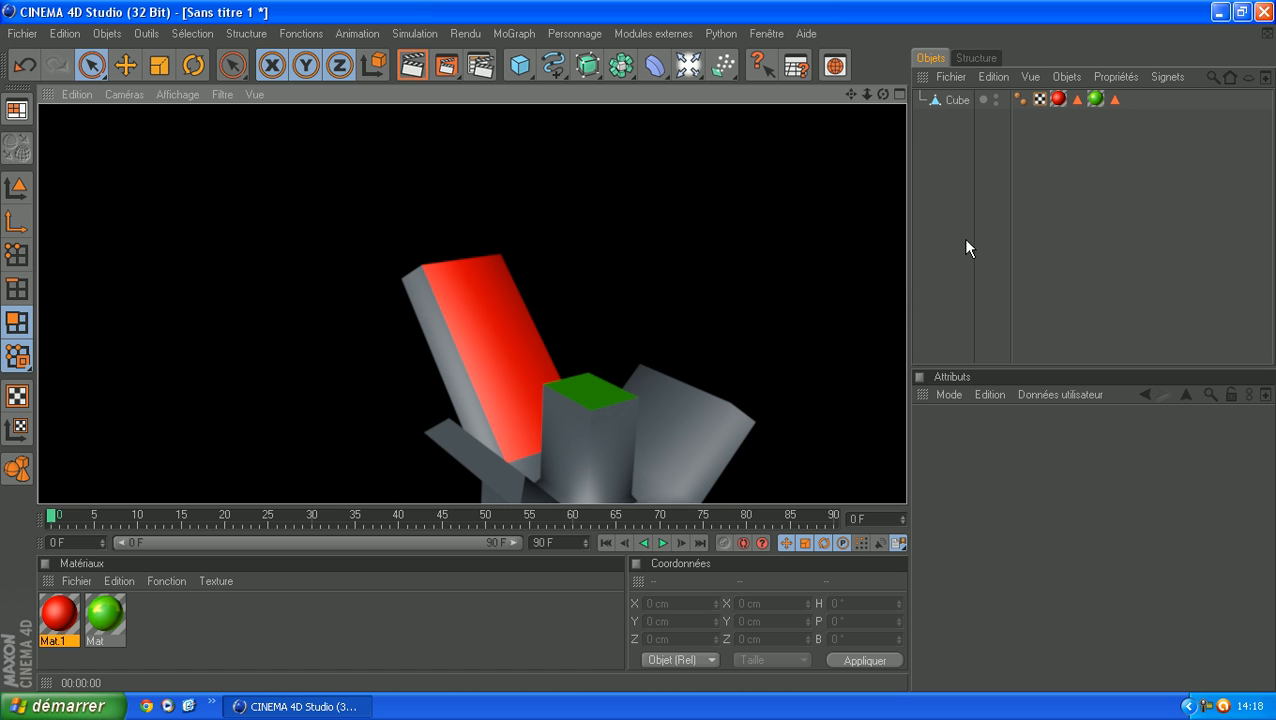
click(982, 206)
- Create a third material and open its Couleur settings in the material editor
drag(883, 94, 818, 127)
double_click(221, 608)
double_click(64, 613)
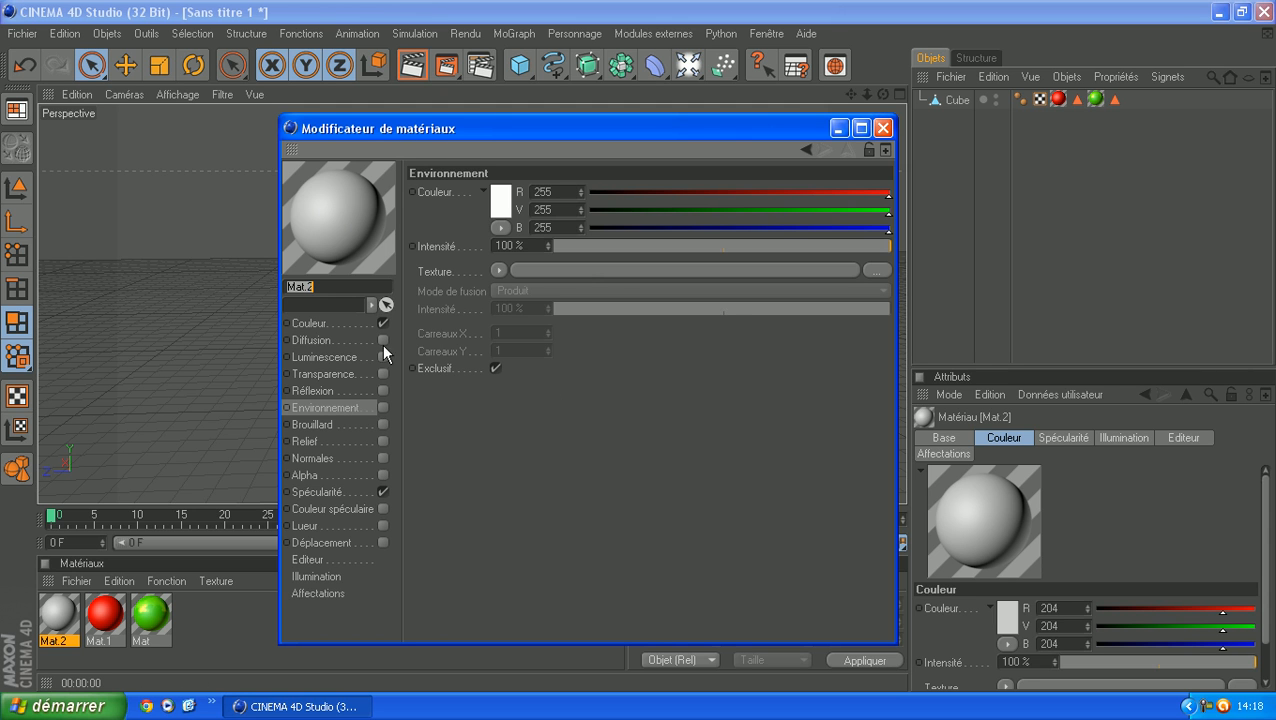
click(318, 324)
drag(529, 128, 504, 111)
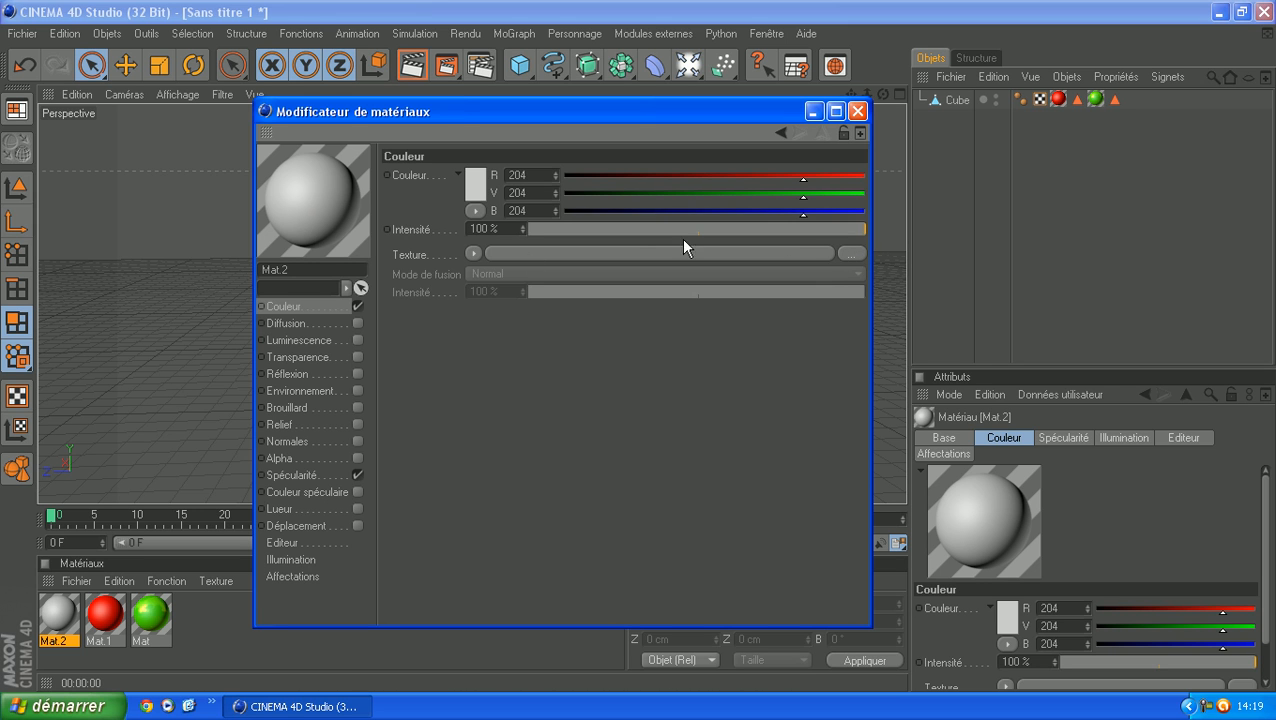
- Browse the Bureau folder for an image to load as the third material's colour texture, cancel, and close the material editor
click(473, 253)
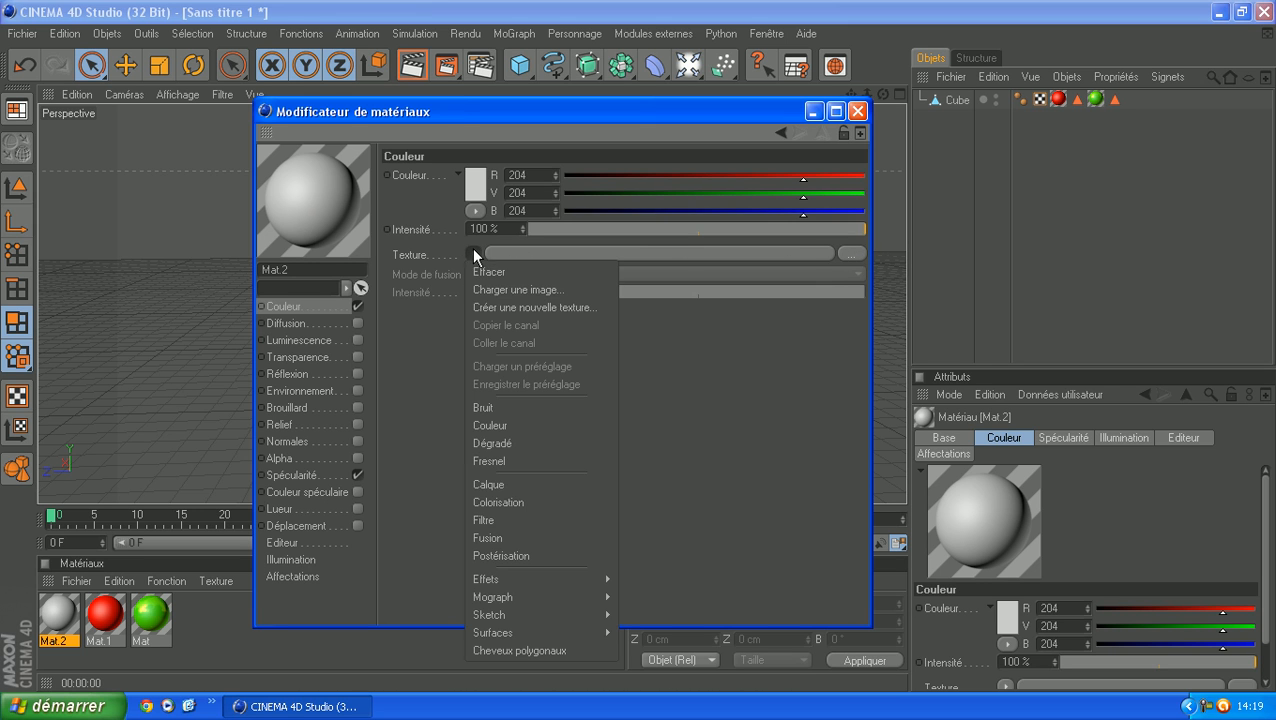
click(506, 289)
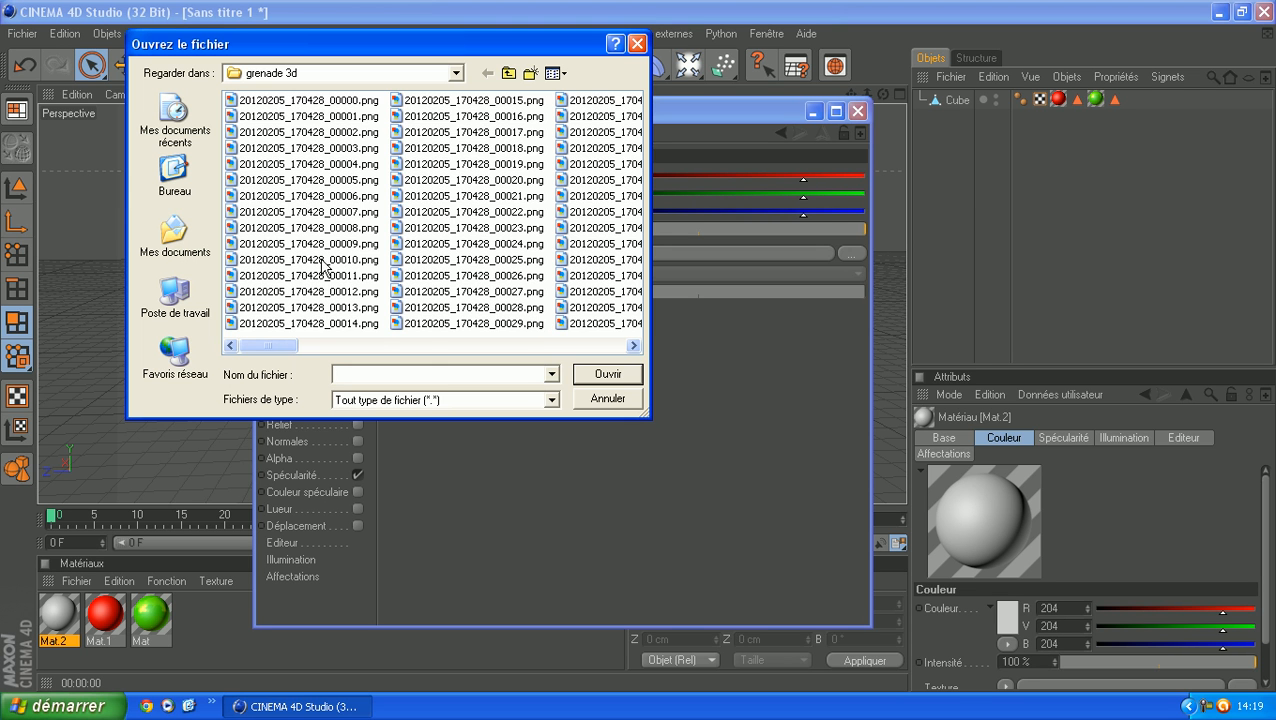
click(166, 190)
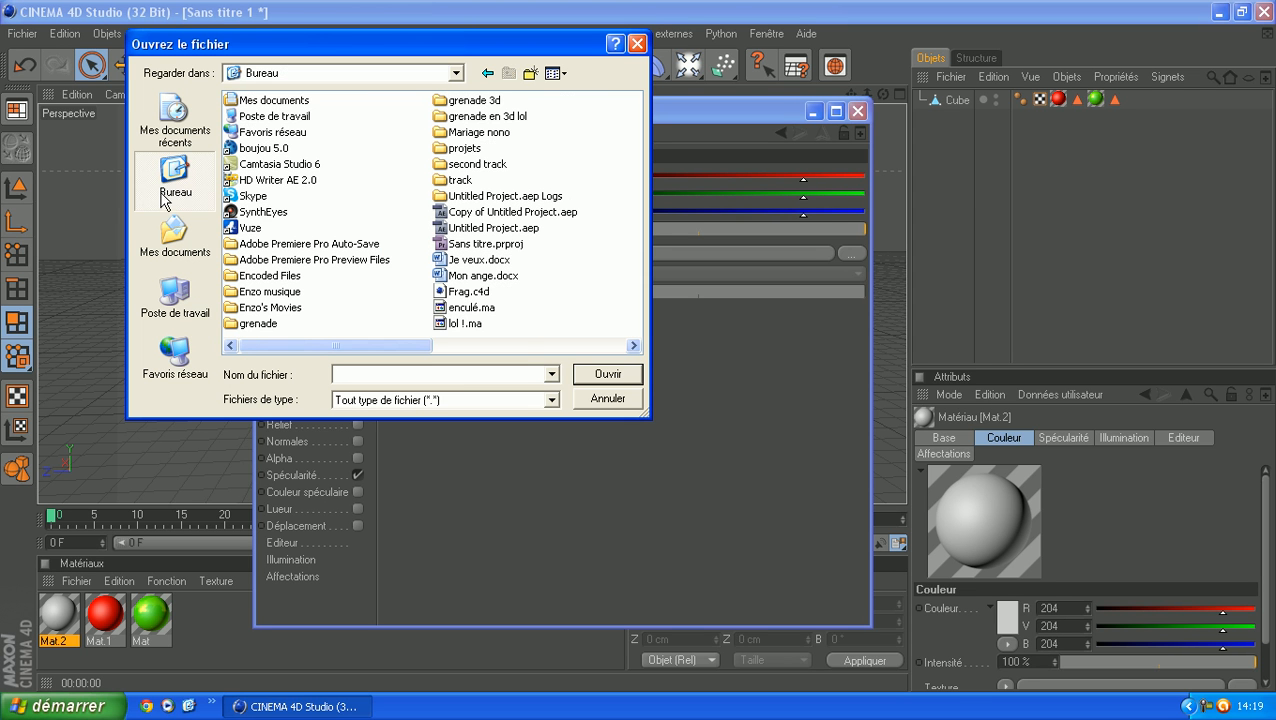
click(636, 45)
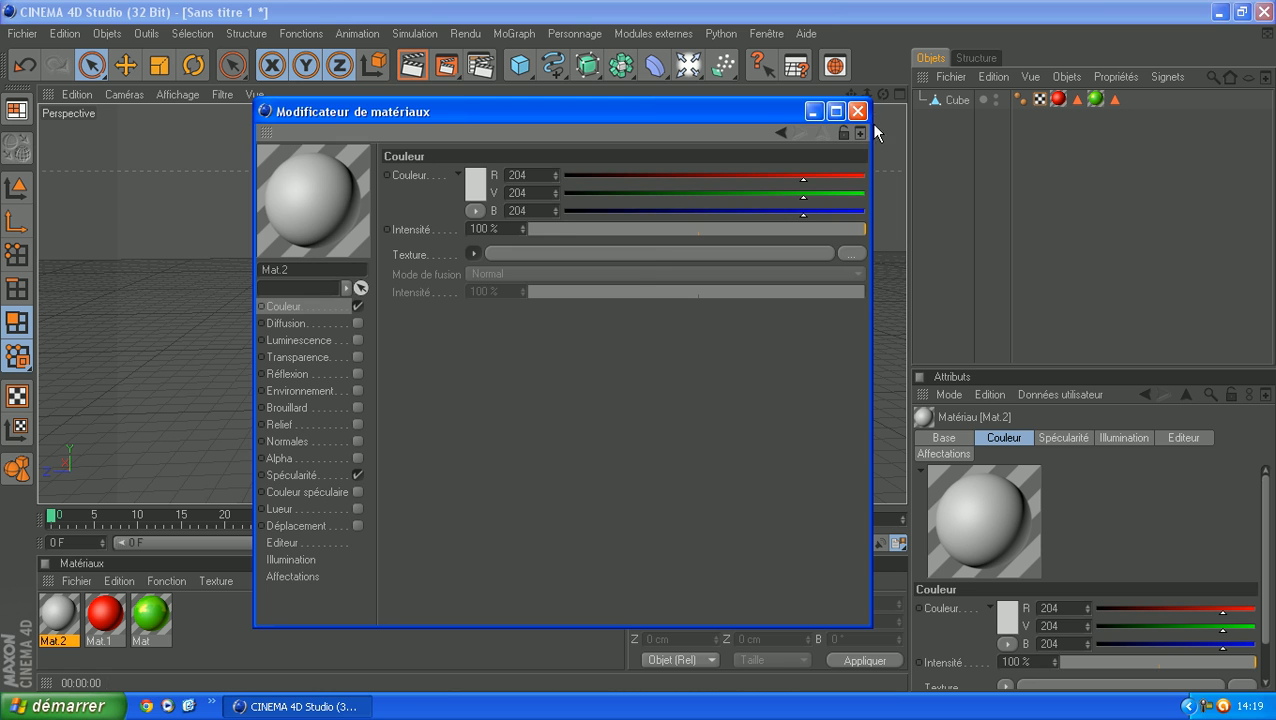
click(857, 111)
drag(866, 94, 757, 157)
scroll(729, 225, up, 1)
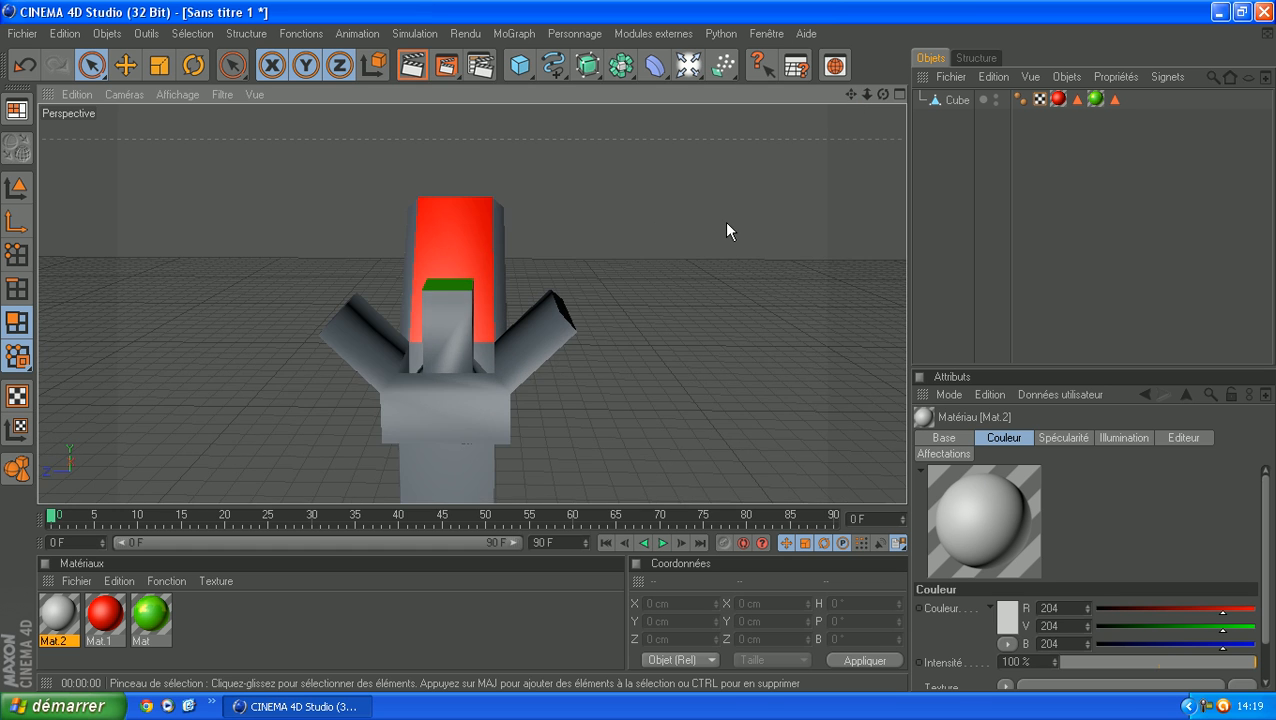
scroll(720, 216, up, 1)
scroll(484, 265, up, 8)
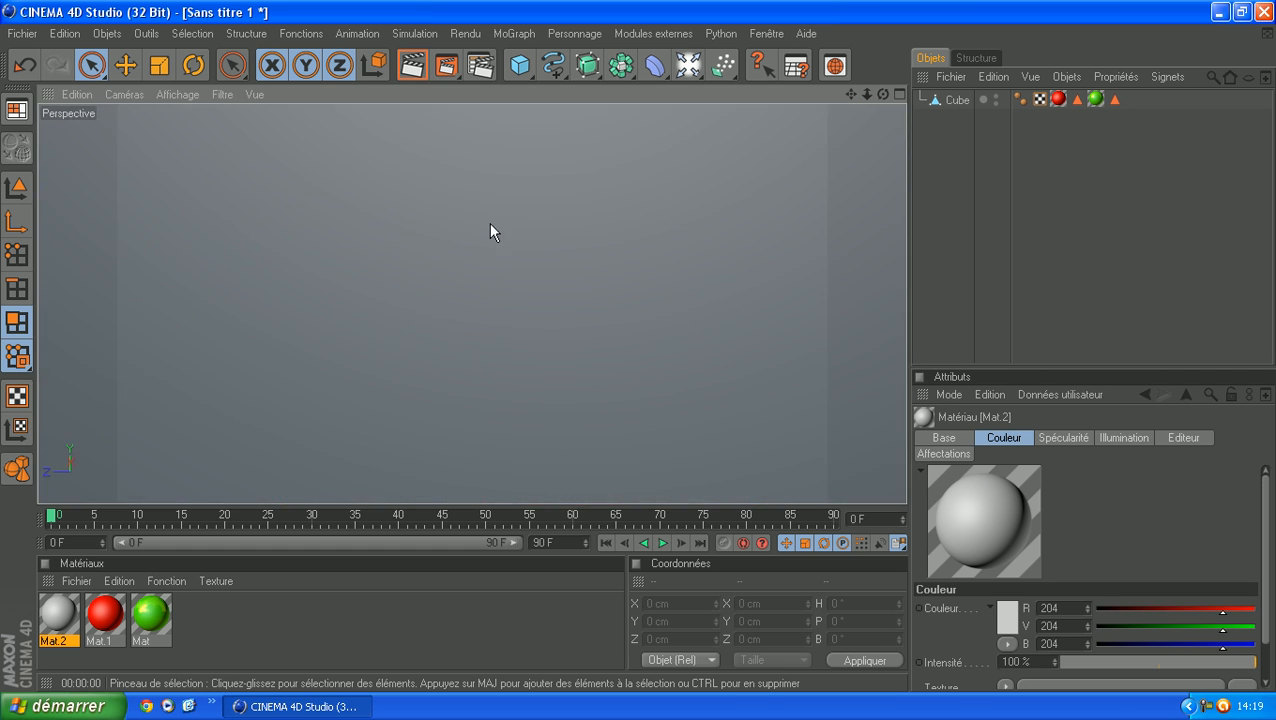
- Delete the red and green coloured cube model from the scene
scroll(497, 228, down, 8)
drag(876, 97, 572, 436)
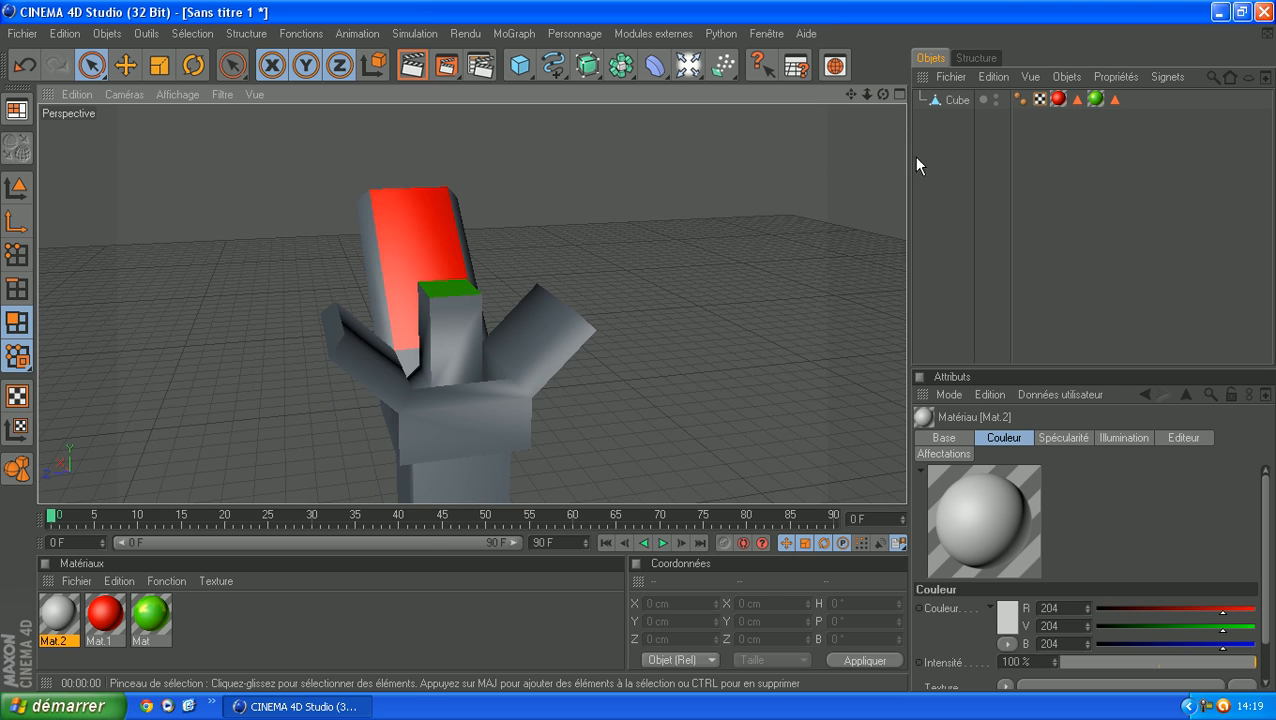
drag(884, 95, 790, 100)
scroll(651, 195, down, 3)
drag(884, 95, 884, 132)
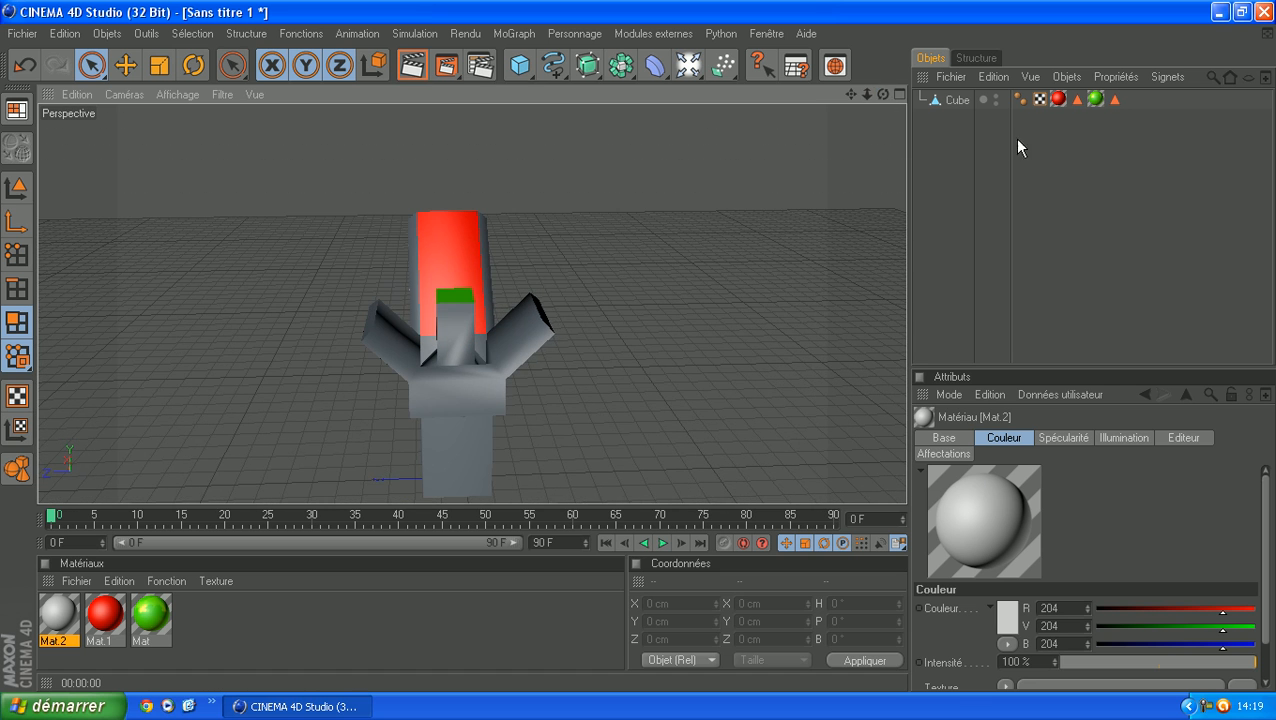
click(1115, 99)
click(965, 146)
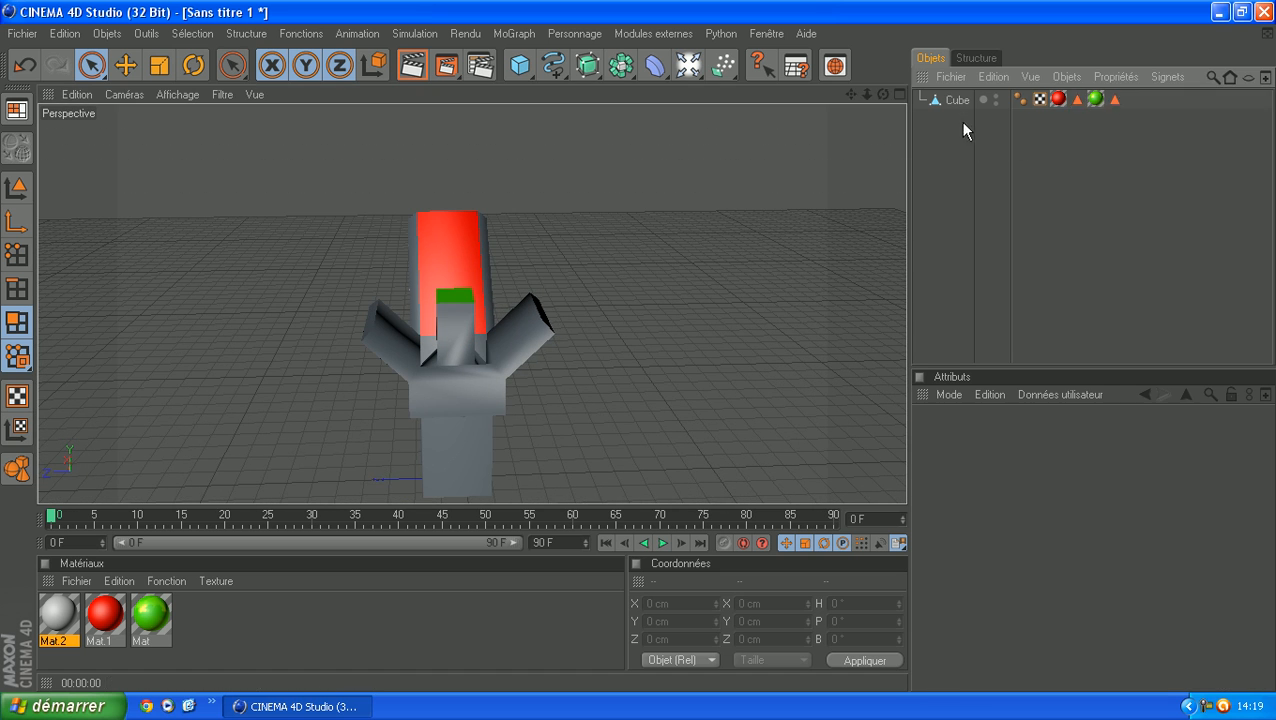
click(953, 100)
key(Delete)
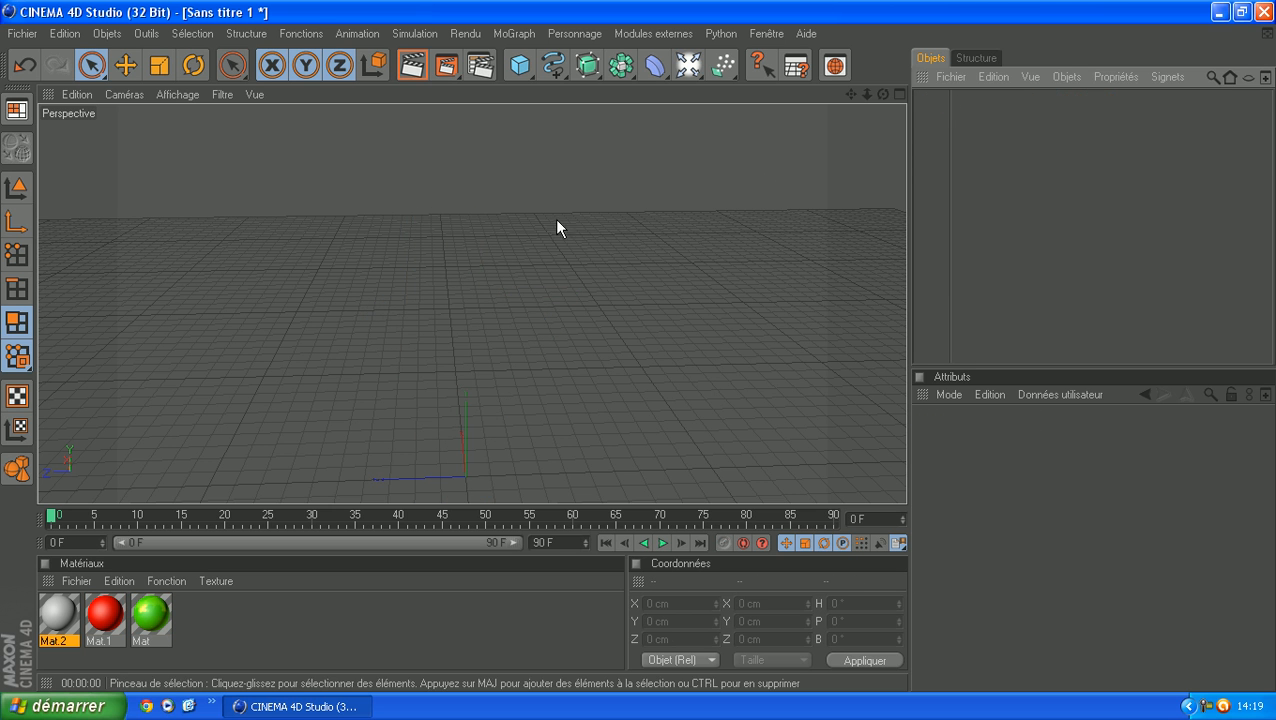
- Return to object editing mode, add a new cube primitive and raise it along Y to about 184 cm
drag(851, 94, 851, 20)
drag(884, 96, 884, 42)
click(16, 187)
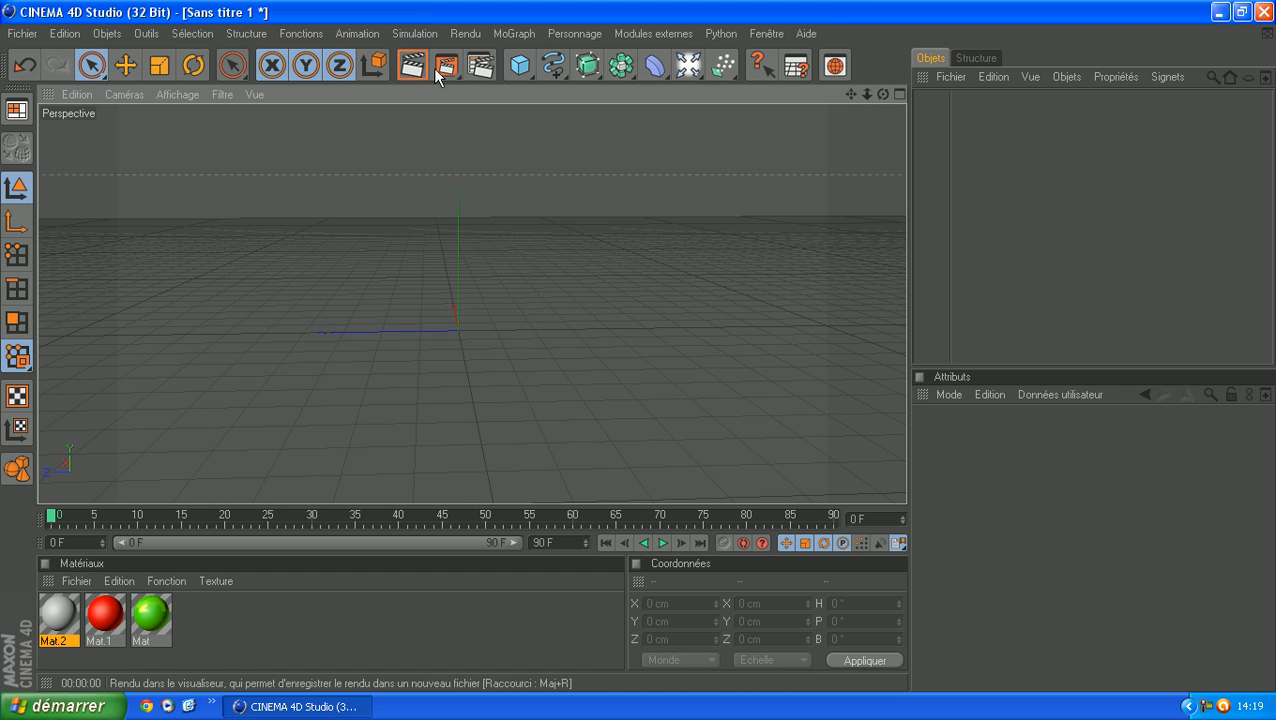
click(521, 67)
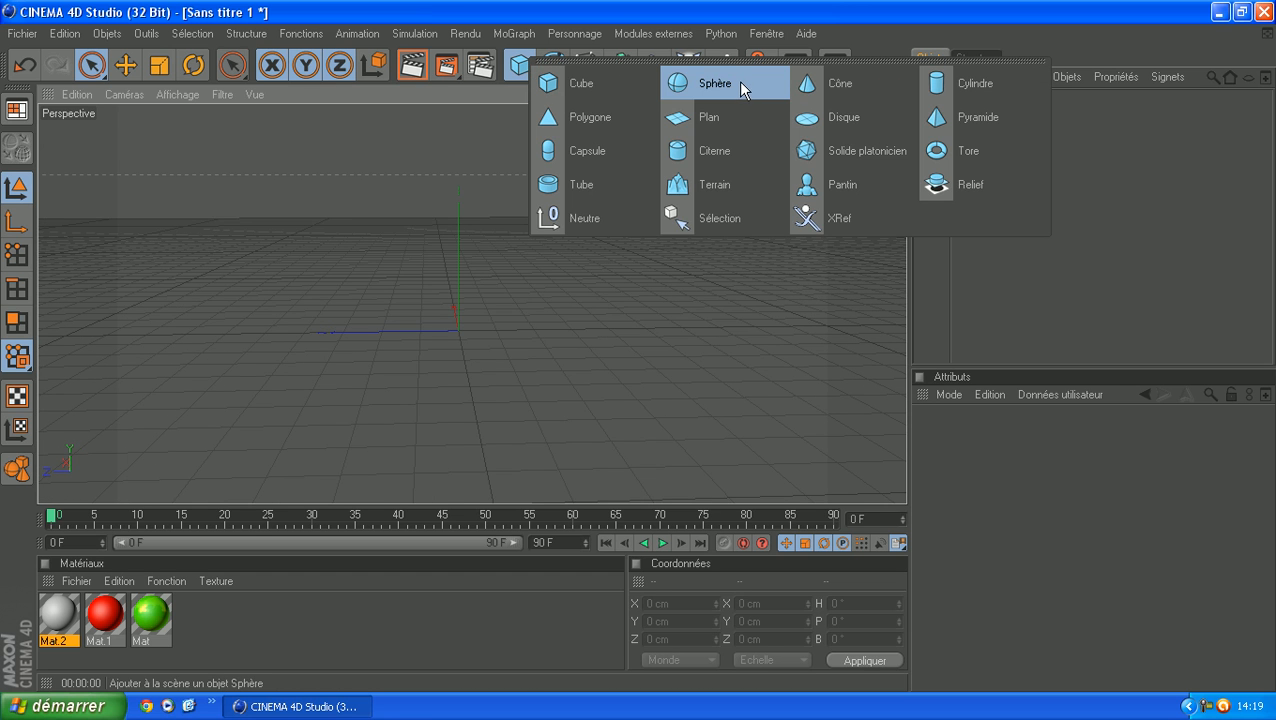
click(578, 84)
drag(472, 210, 470, 142)
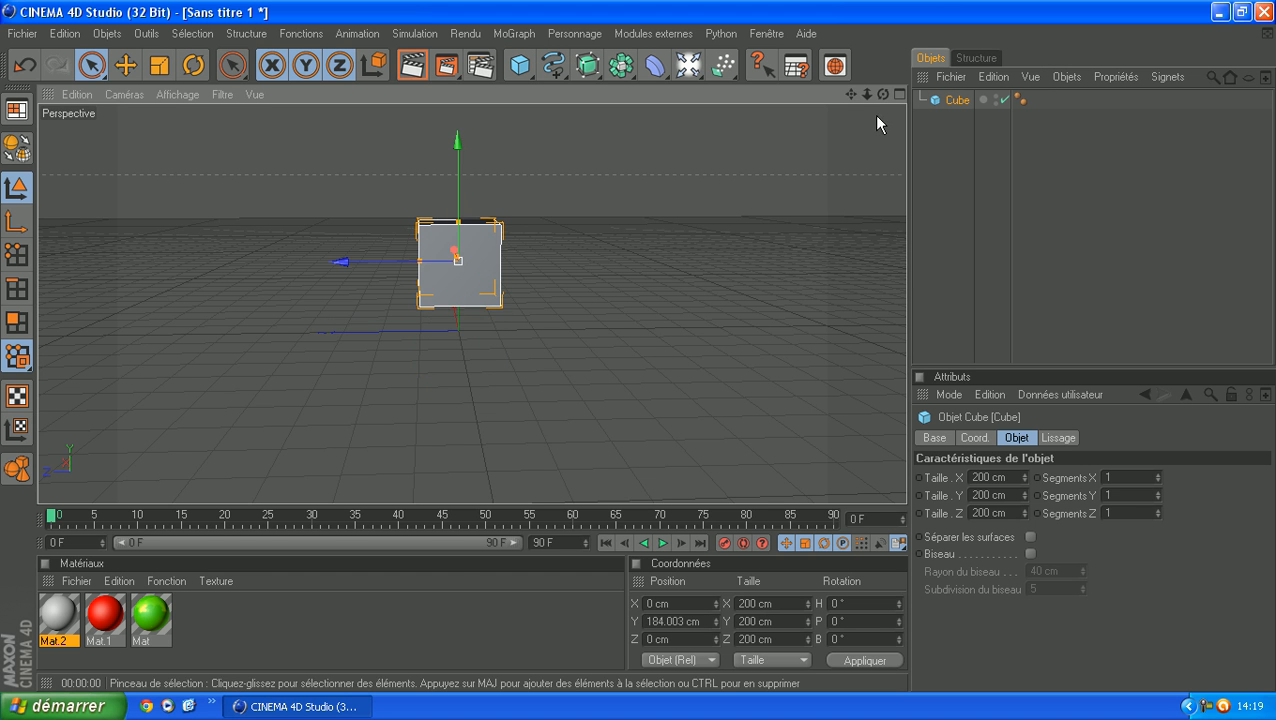
- Scrub the playhead back and forth along the timeline to examine the animation's frame range, returning to frame 0
drag(851, 94, 924, 170)
scroll(690, 229, up, 7)
drag(882, 94, 730, 42)
scroll(746, 252, down, 3)
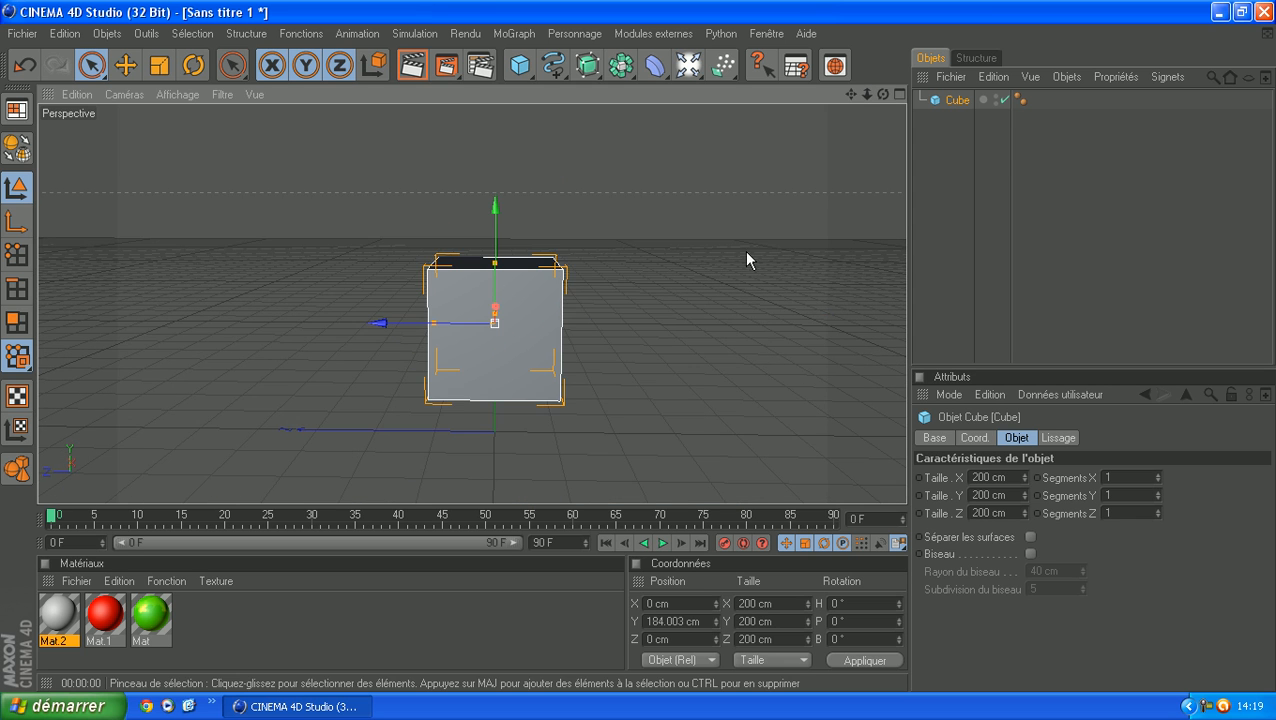
drag(882, 94, 880, 104)
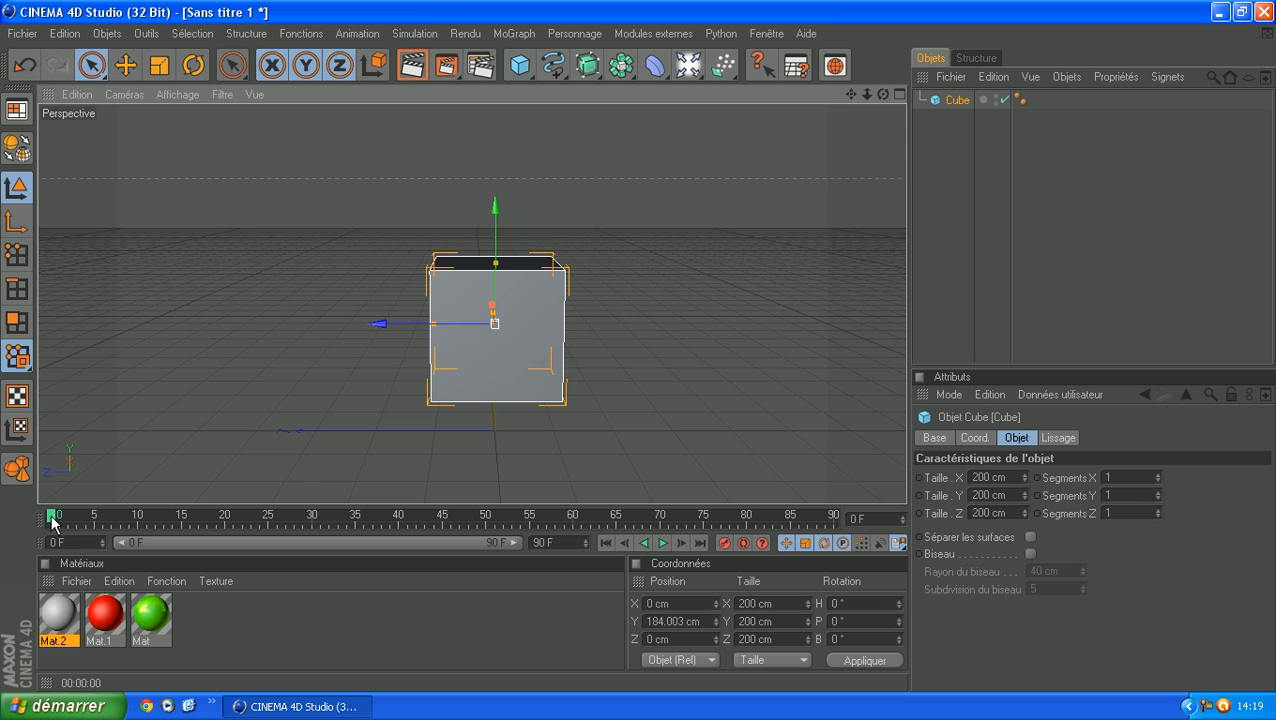
drag(52, 520, 293, 518)
drag(212, 515, 5, 515)
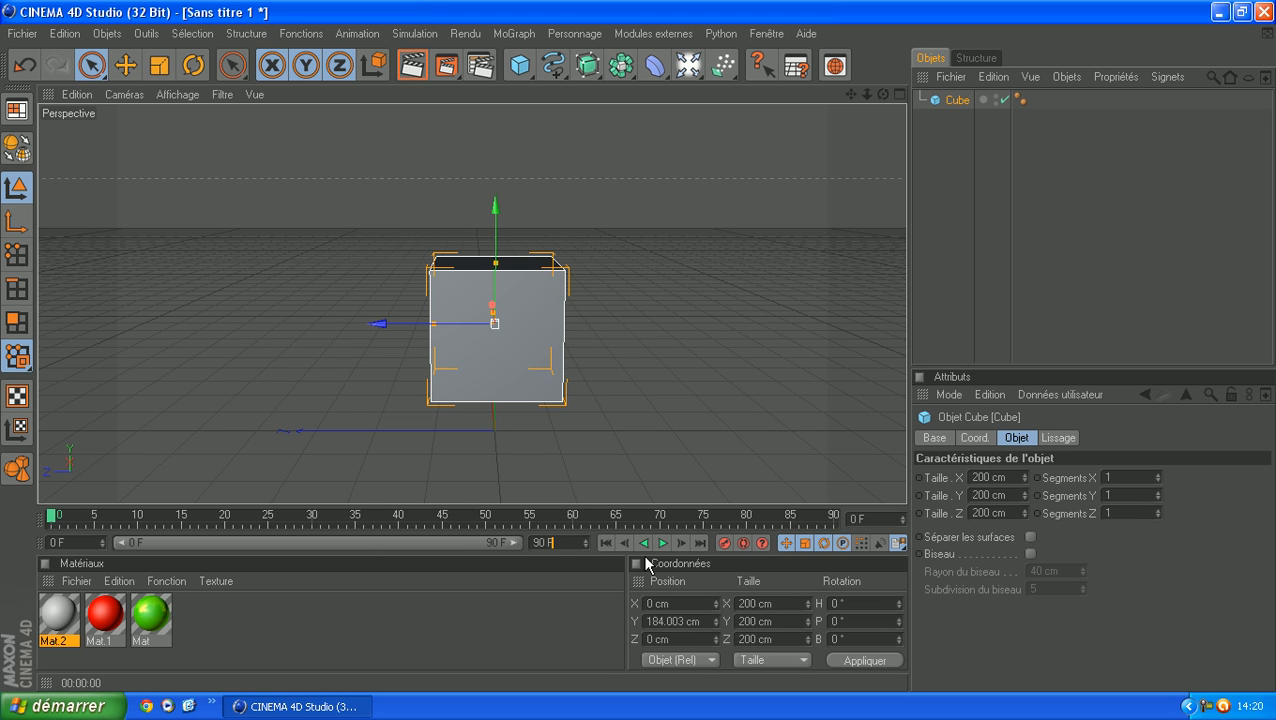
drag(50, 522, 898, 545)
drag(221, 515, 401, 537)
drag(365, 522, 3, 558)
- Set the animation's end frame to 100 and extend the visible timeline range to 100 F
click(975, 305)
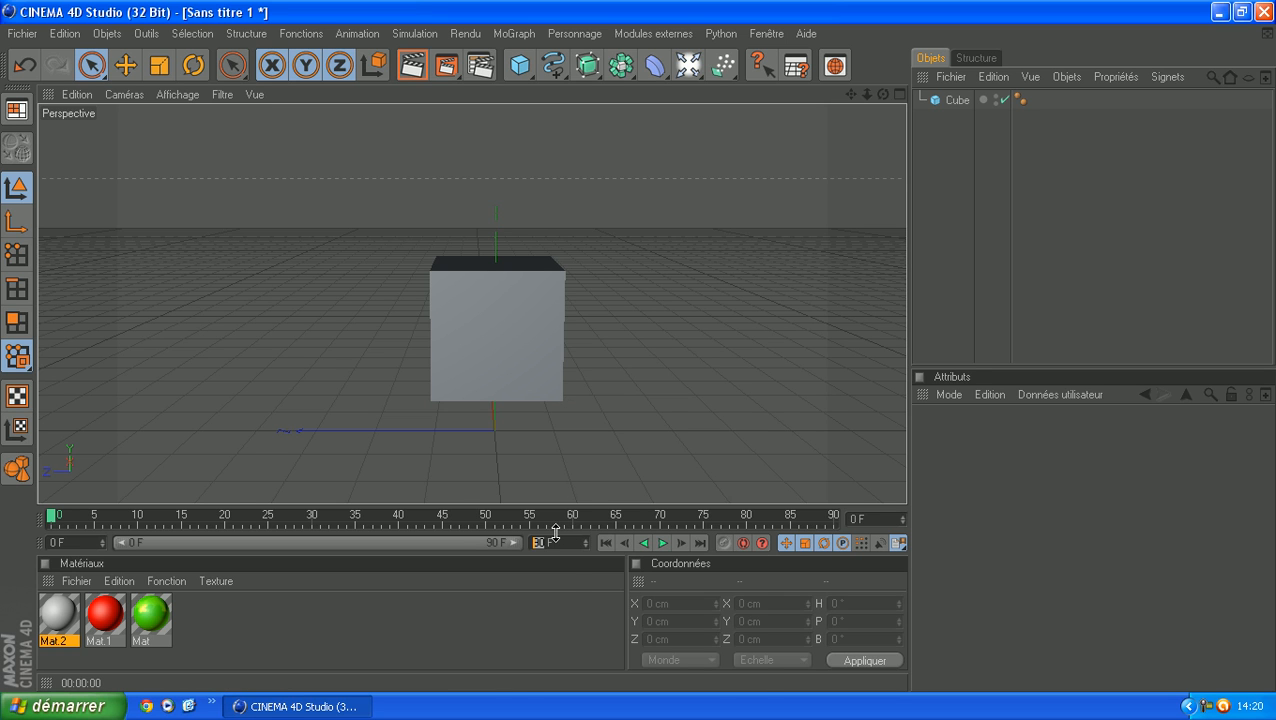
text(00)
key(Return)
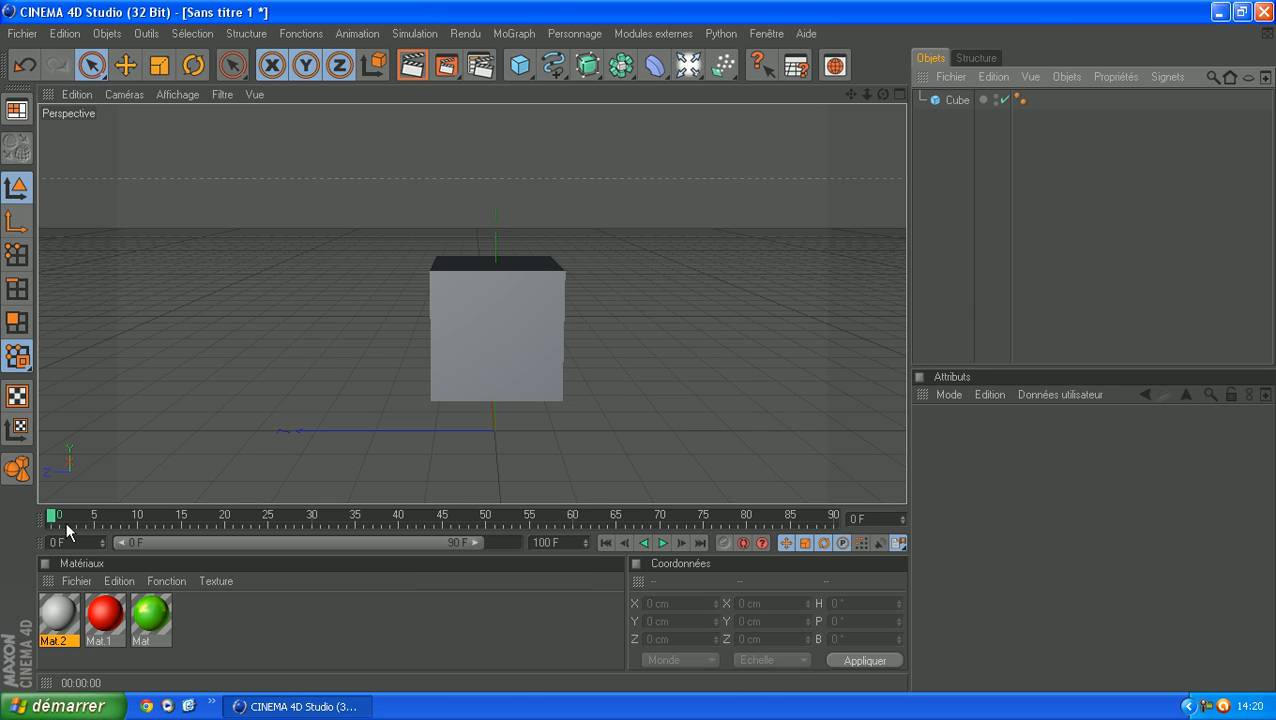
drag(52, 518, 620, 518)
drag(476, 542, 1, 482)
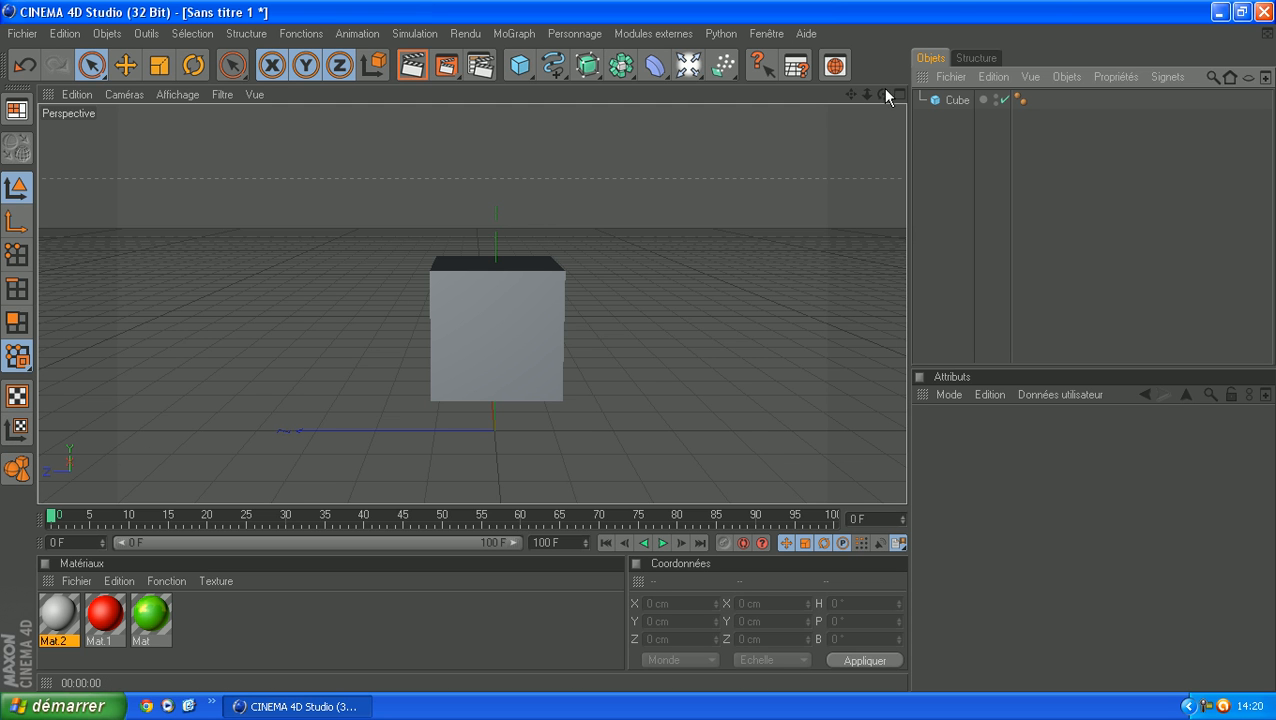
- Select the cube and record its first keyframe at frame 0
mouse_move(882, 94)
mouse_down()
mouse_move(888, 110)
mouse_move(910, 104)
mouse_move(881, 98)
mouse_up()
scroll(604, 220, down, 4)
click(484, 315)
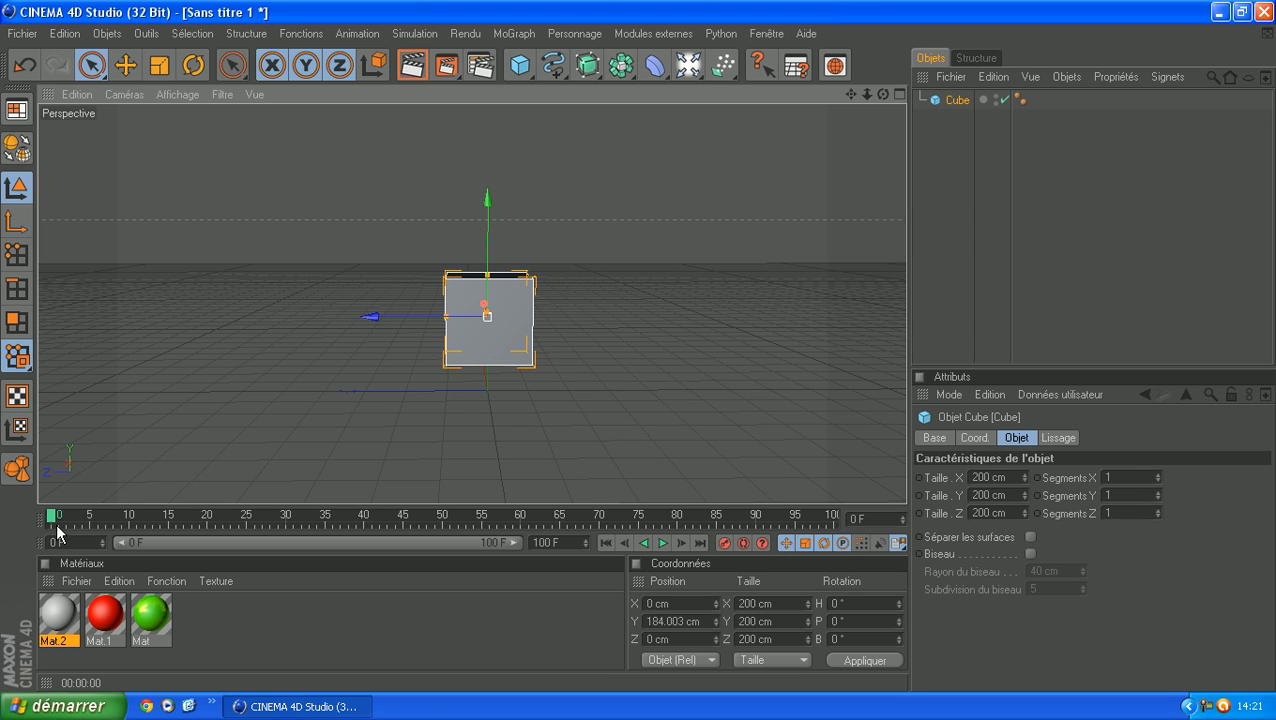
drag(50, 520, 4, 527)
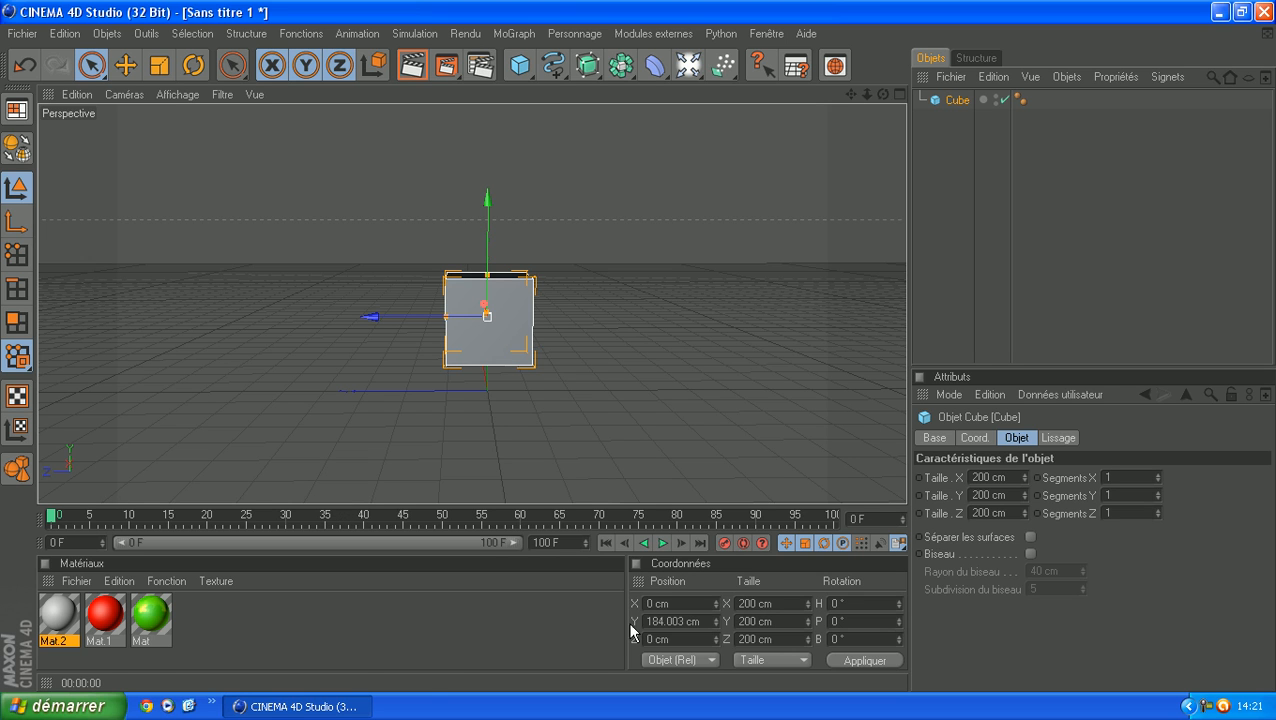
click(725, 544)
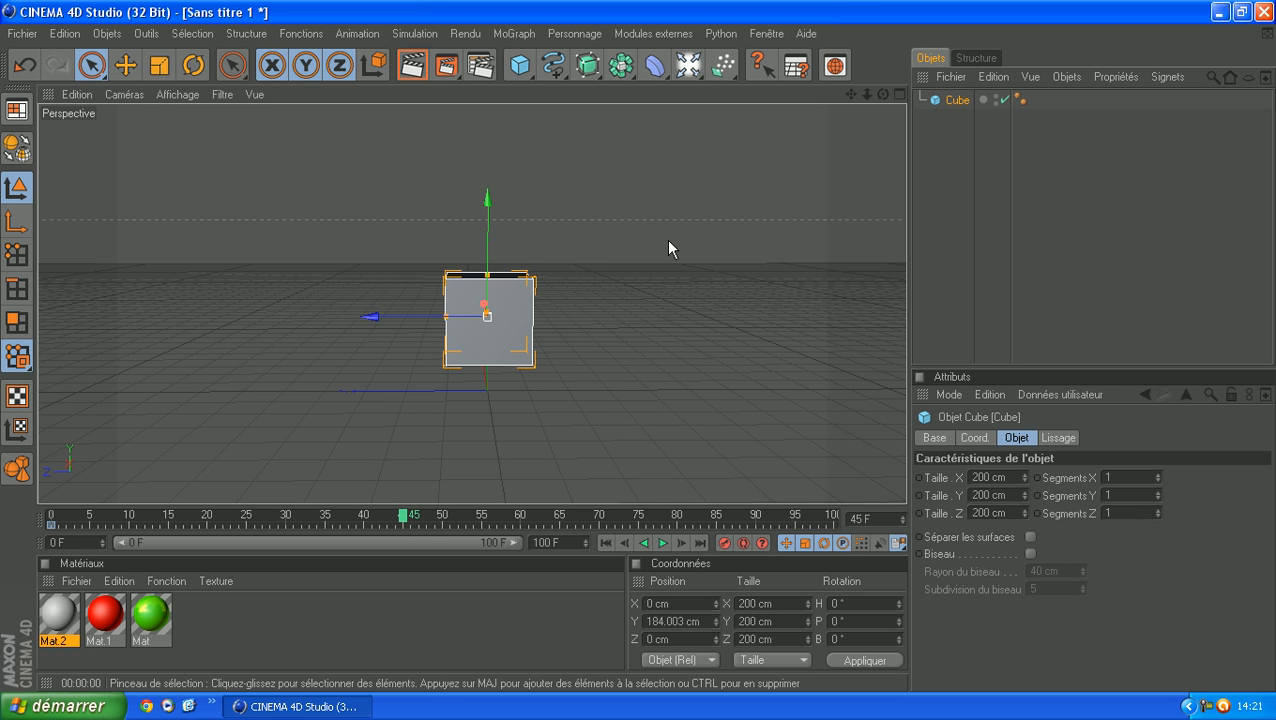
- Keyframe the cube raised to about Y 729 cm at frame 45 and shifted to about Z 639 cm at frame 77
drag(489, 239, 489, 7)
click(724, 542)
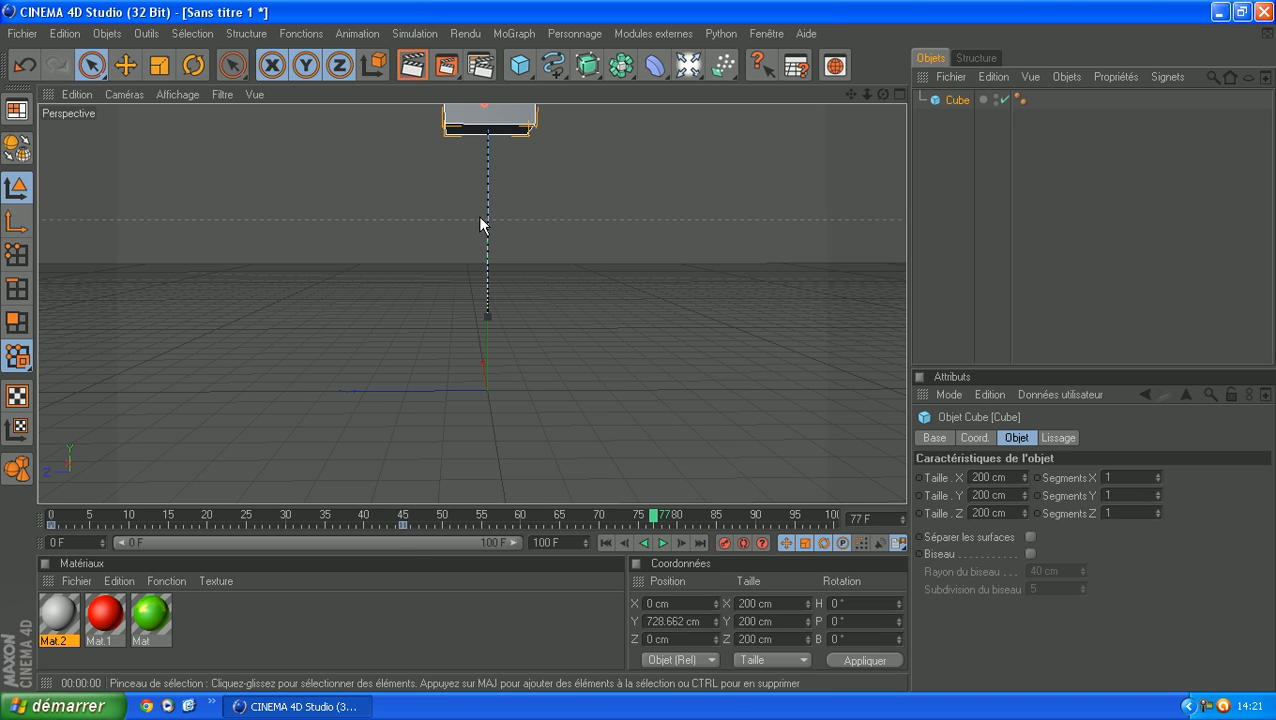
scroll(554, 171, down, 3)
drag(403, 154, 220, 154)
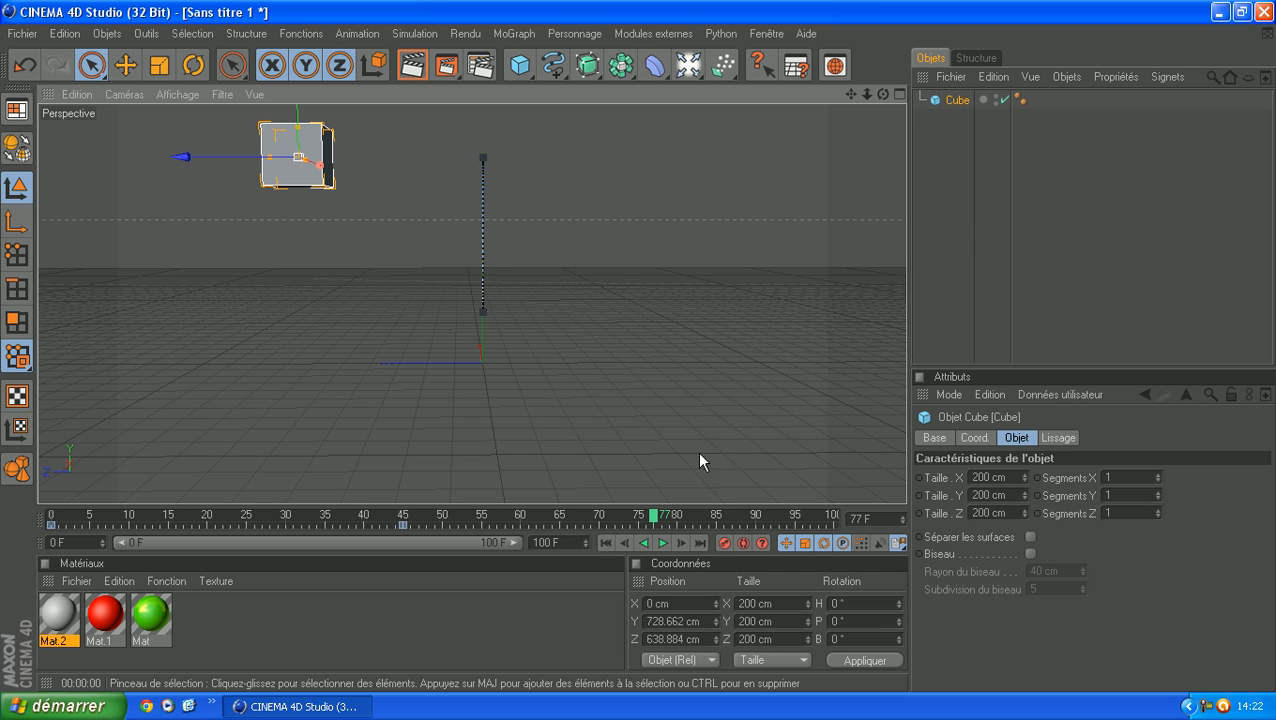
click(719, 543)
- Keyframe the cube lowered to about Y 107 cm at frame 96, and return to the first frame
drag(654, 519, 801, 517)
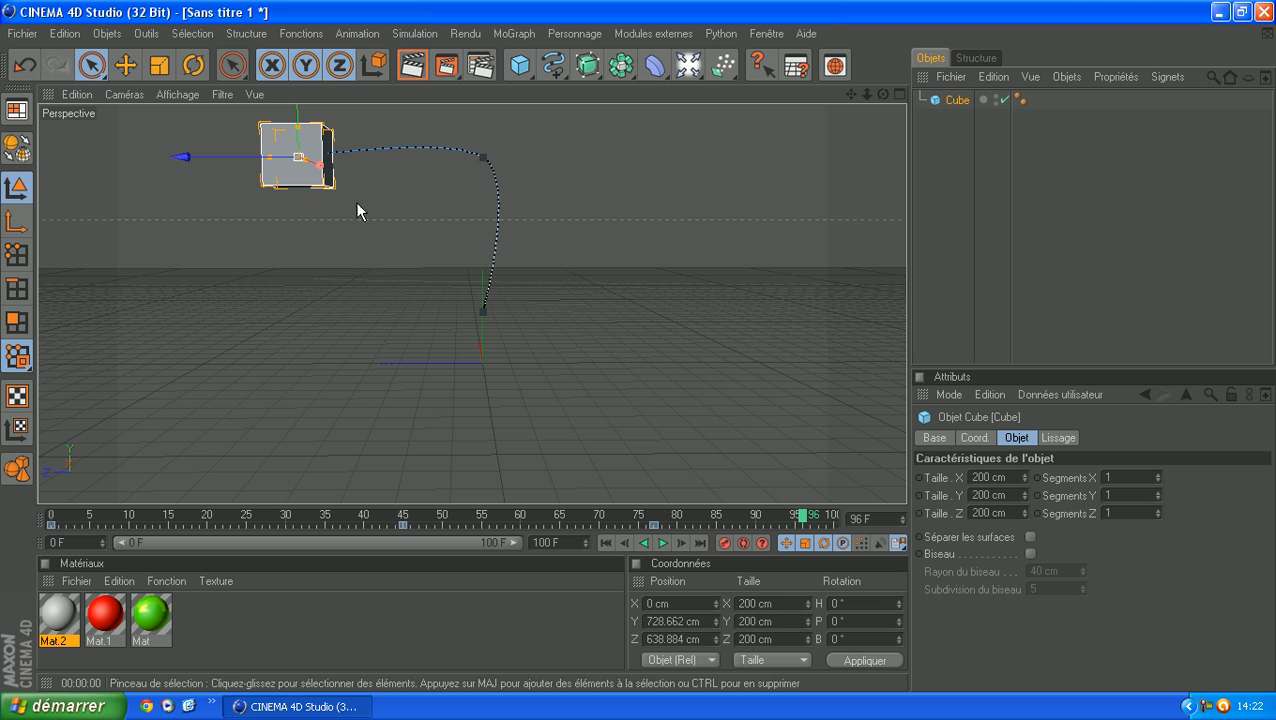
drag(298, 125, 300, 322)
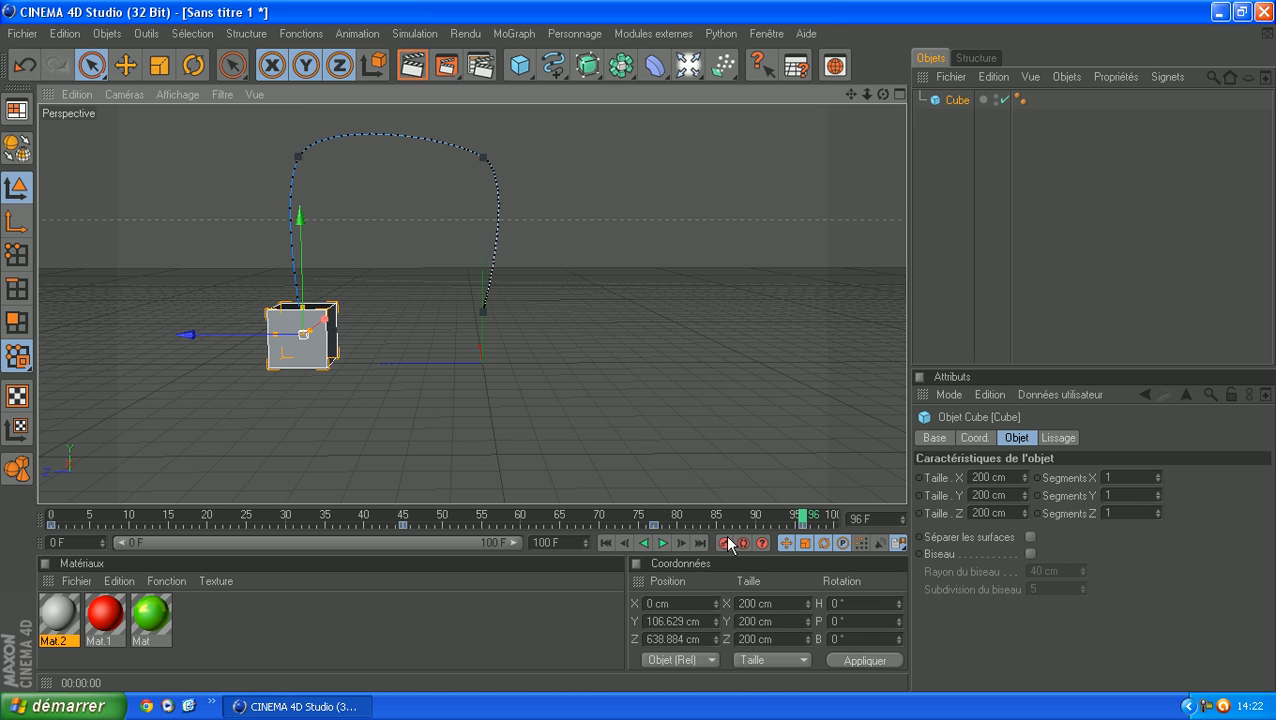
click(606, 543)
- Deselect the cube, play the animation to examine its movement from another angle, and stop playback
scroll(569, 280, up, 7)
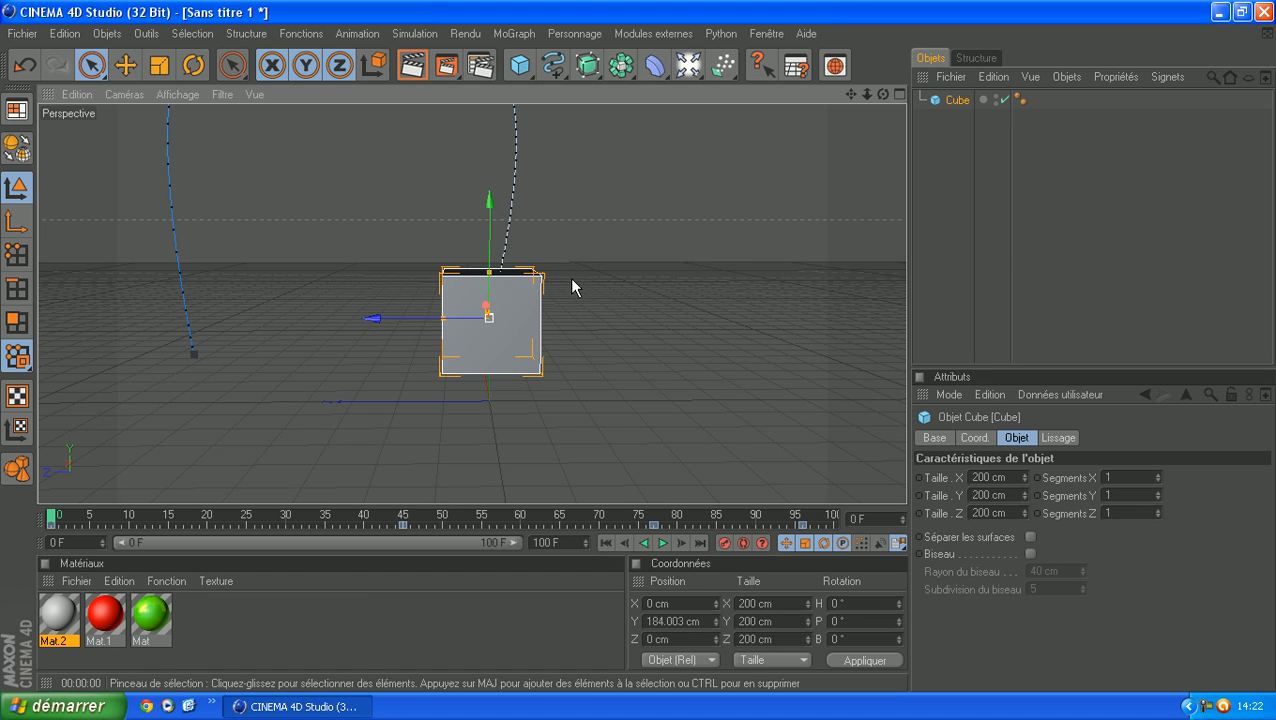
scroll(660, 405, down, 3)
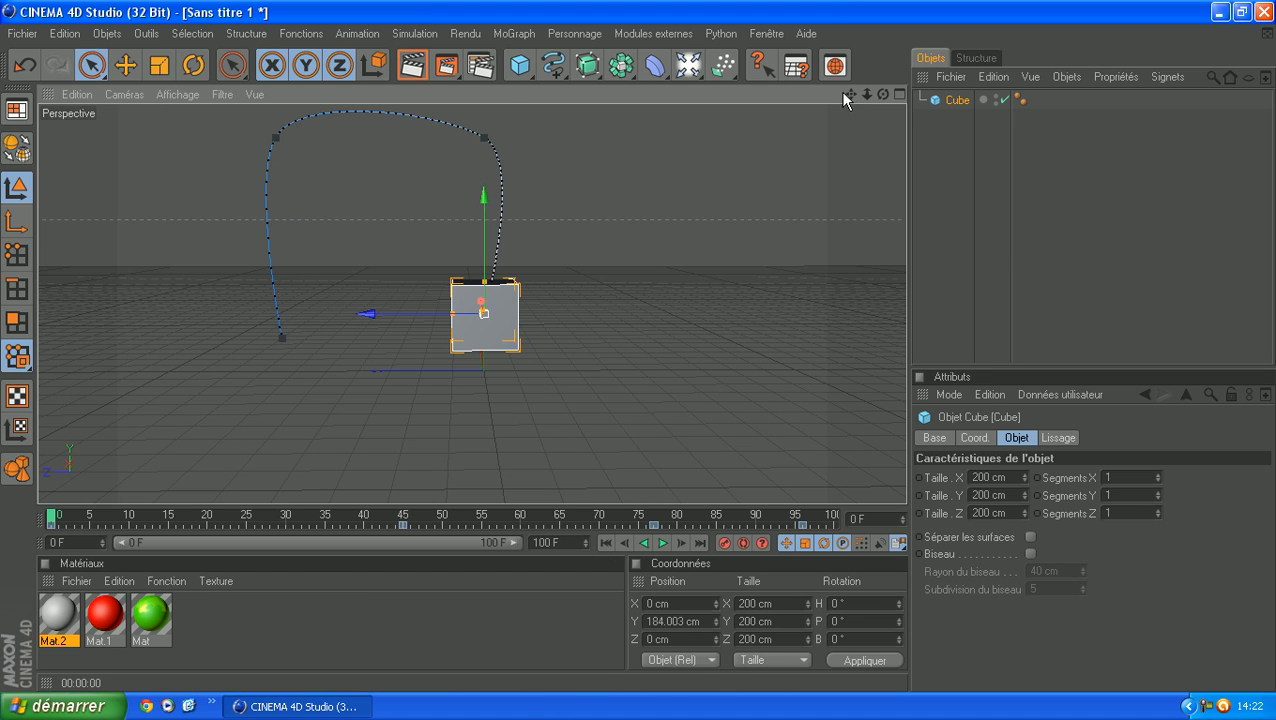
drag(850, 94, 848, 97)
scroll(800, 240, up, 3)
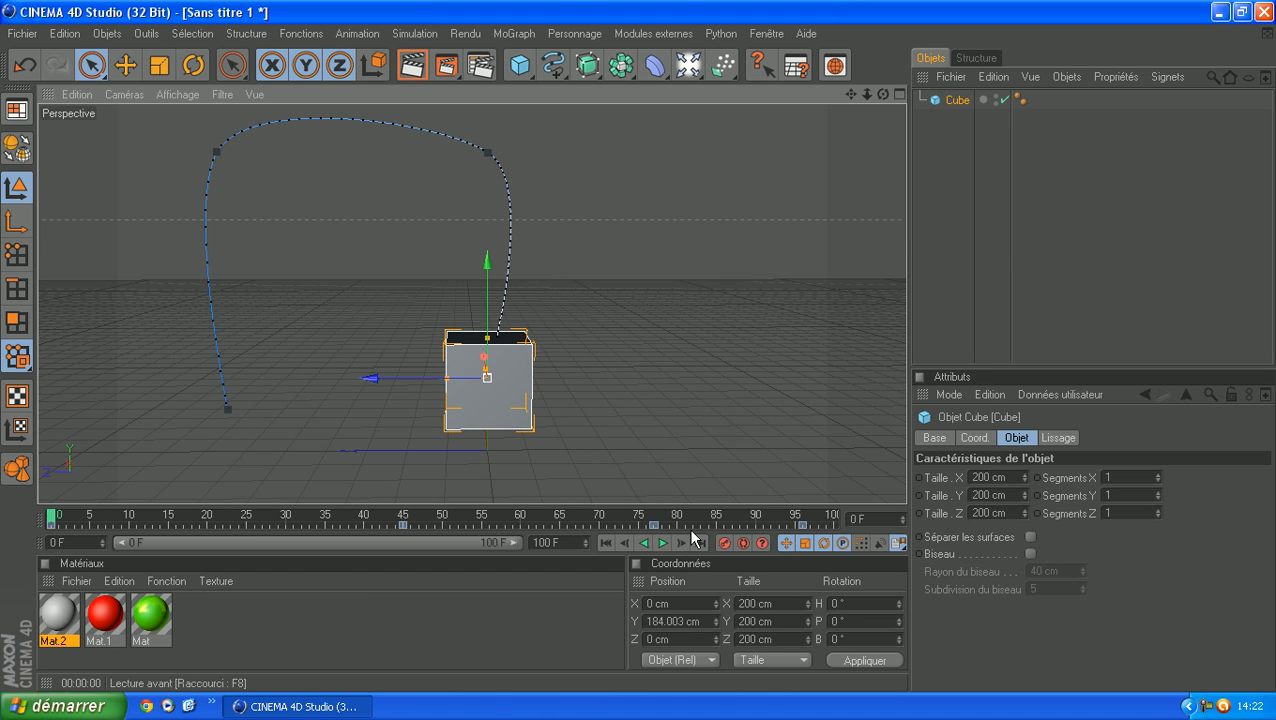
click(957, 325)
click(661, 542)
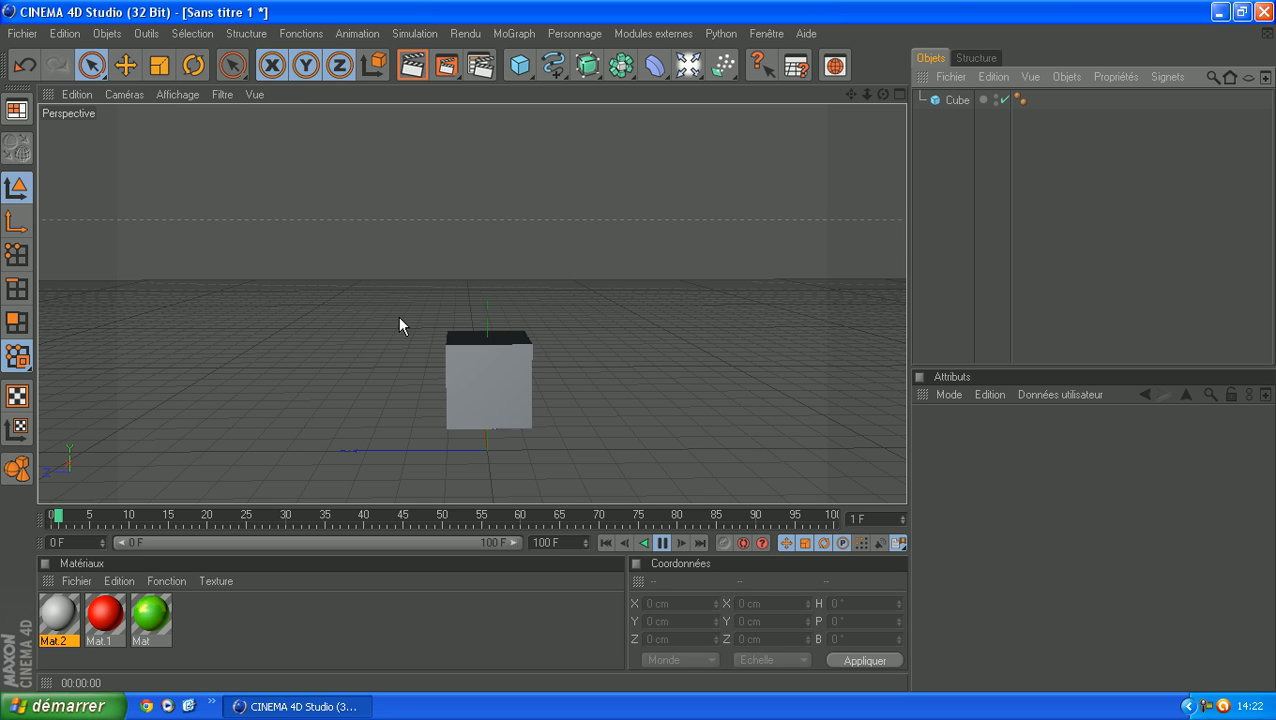
drag(883, 94, 884, 124)
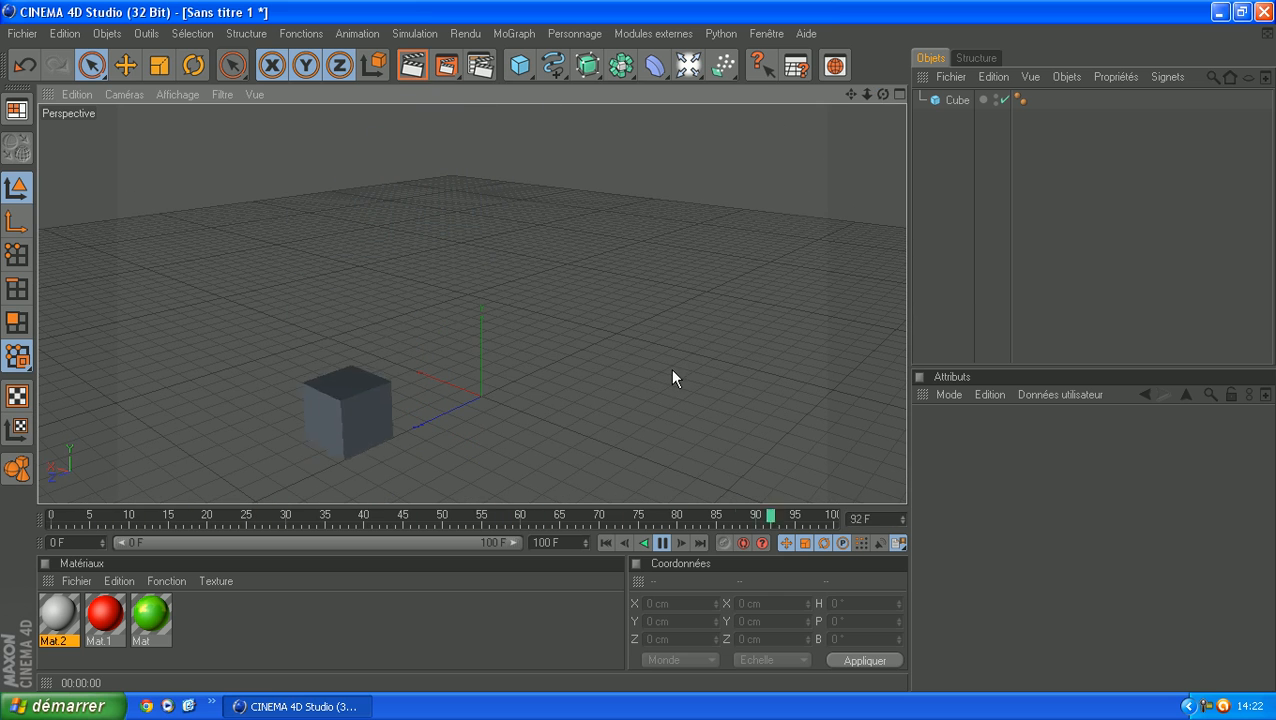
key(e)
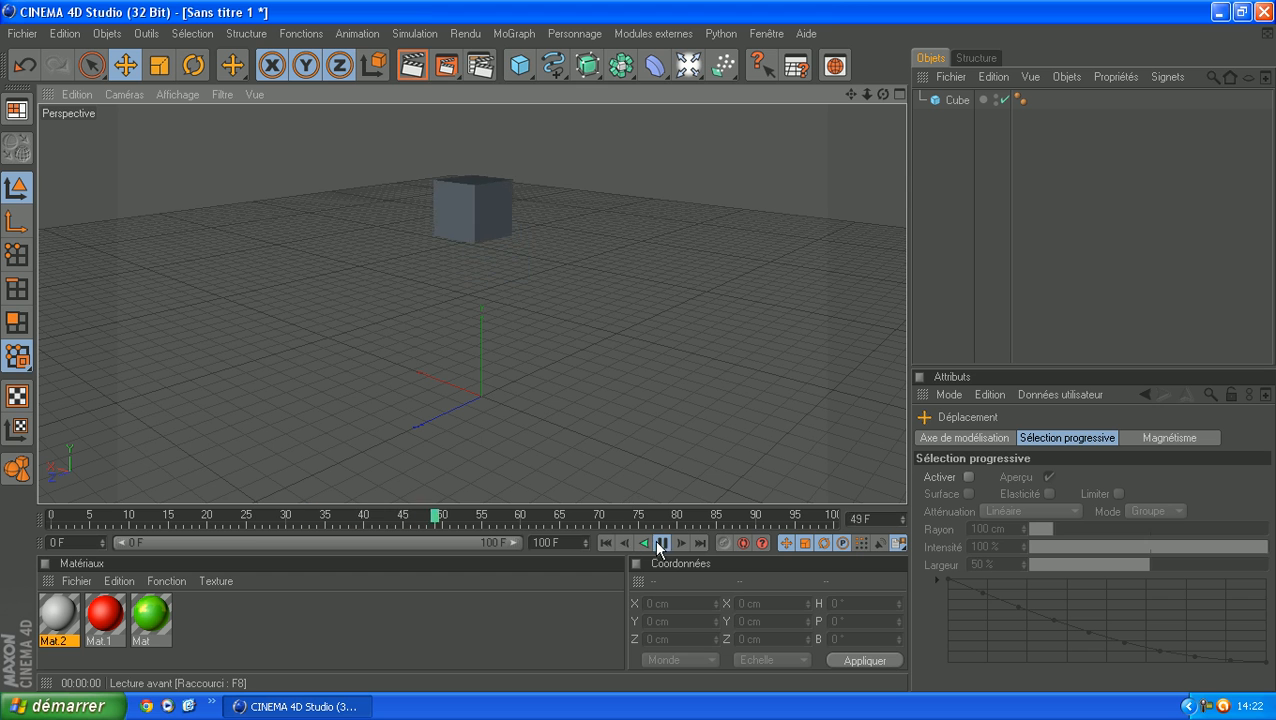
click(662, 542)
- Select the cube and move the playhead to frame 61
drag(467, 521, 316, 462)
drag(880, 93, 840, 286)
click(957, 100)
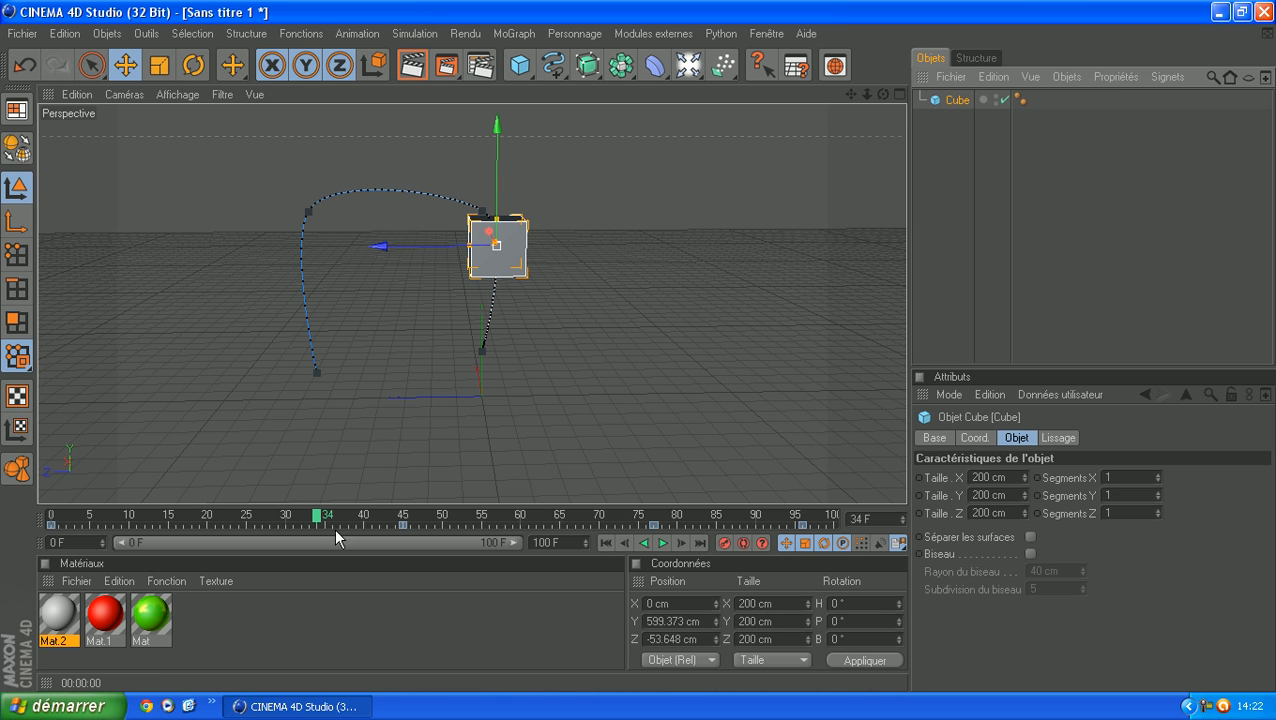
drag(319, 525, 527, 520)
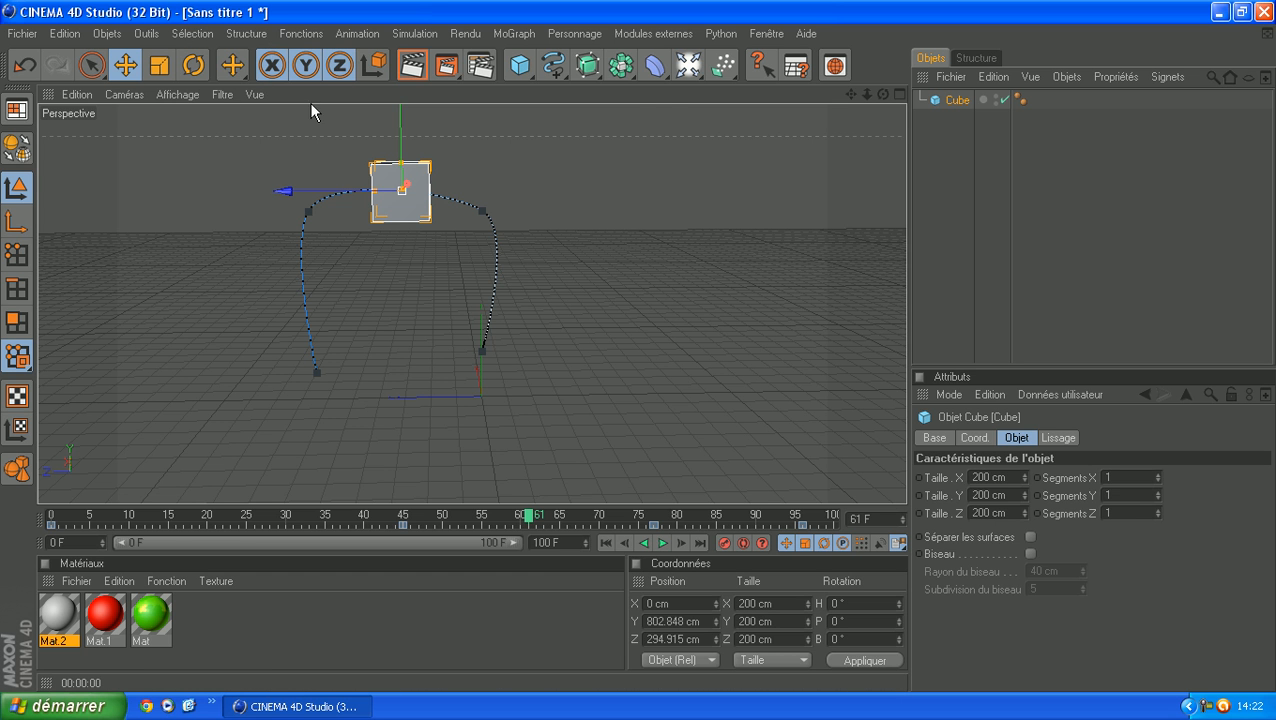
drag(853, 93, 747, 145)
right_drag(747, 145, 824, 102)
drag(870, 93, 860, 97)
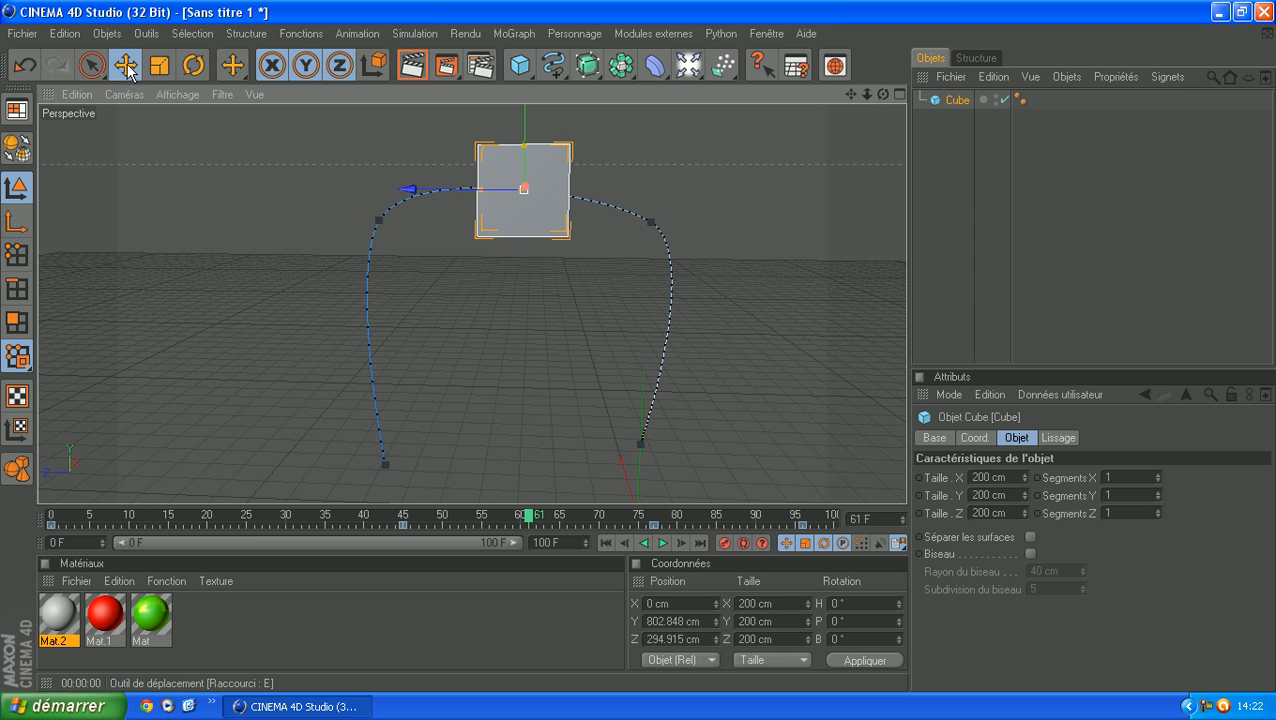
- Rotate the cube around its vertical axis to a heading of about 245° at frame 61
click(160, 68)
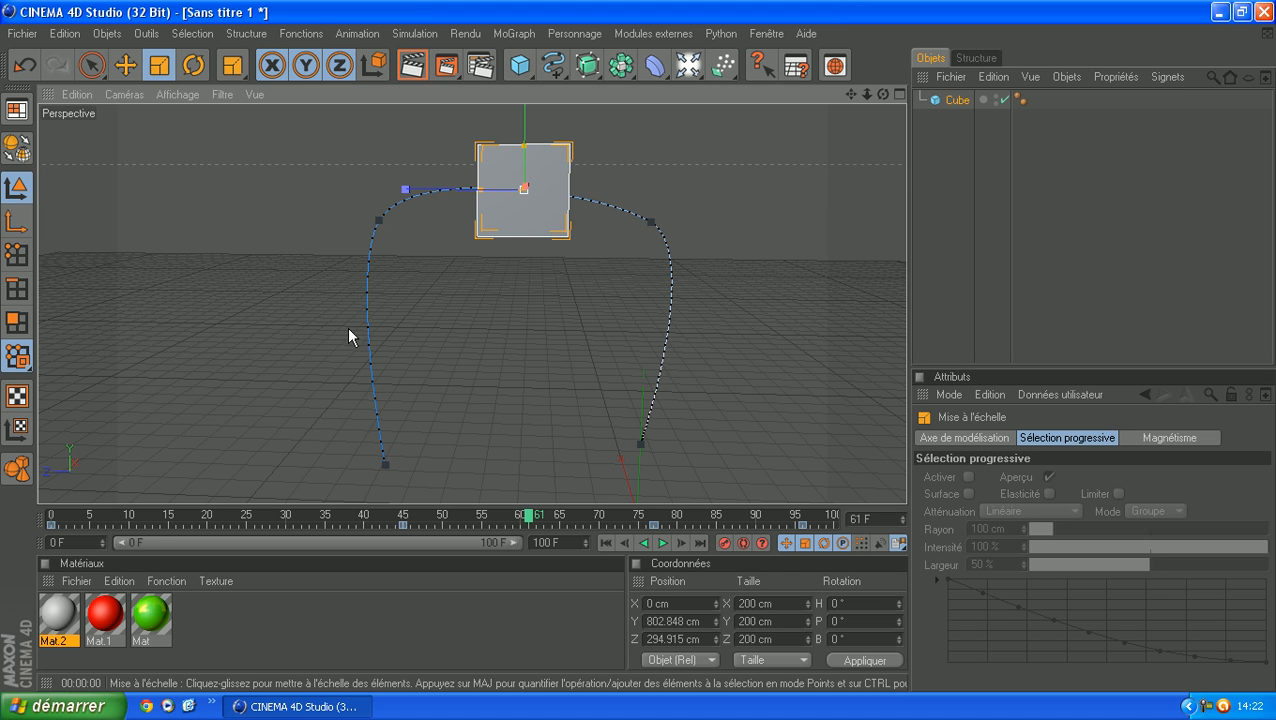
click(193, 66)
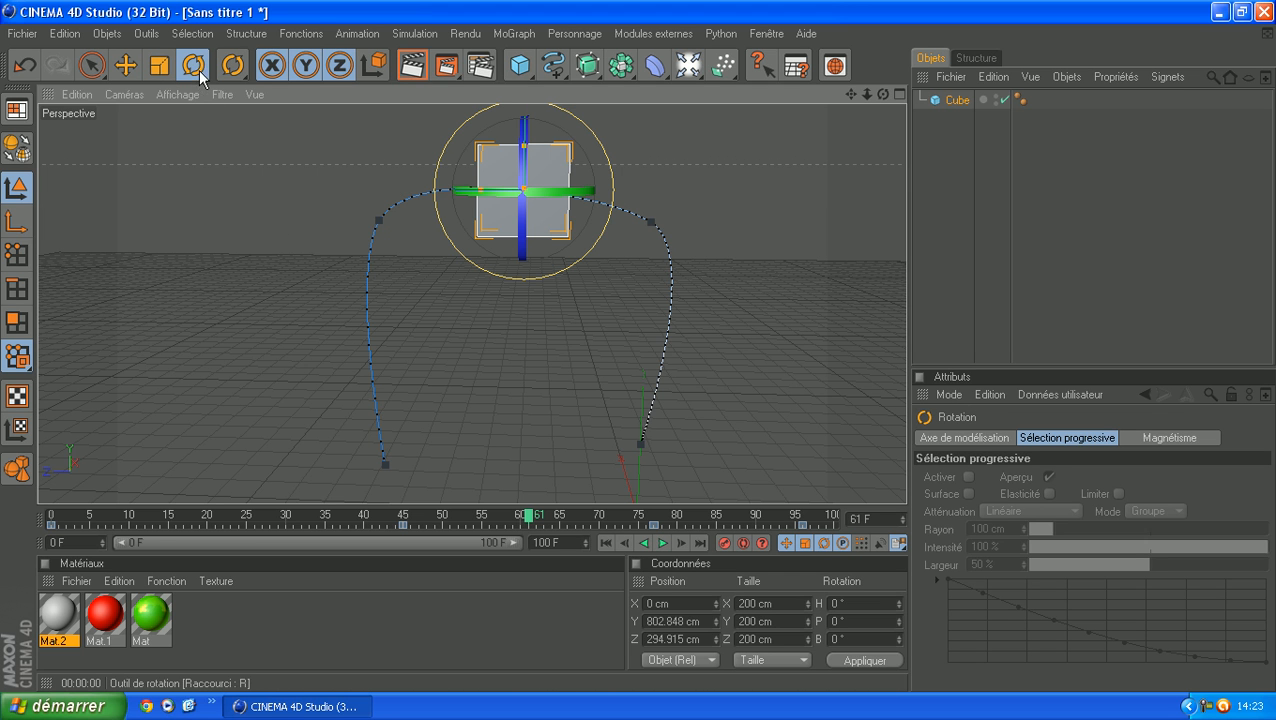
mouse_move(883, 94)
mouse_down()
mouse_move(880, 130)
mouse_move(895, 125)
mouse_move(884, 102)
mouse_up()
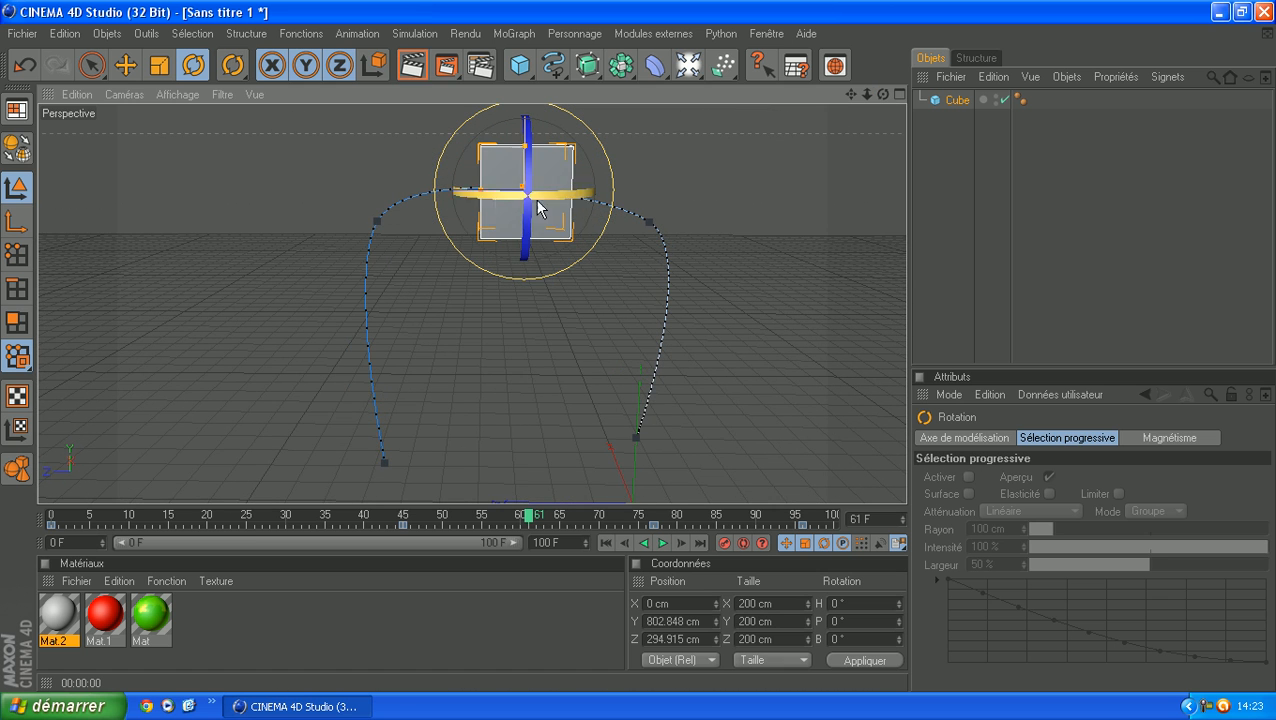
mouse_move(480, 189)
mouse_down()
mouse_move(524, 189)
mouse_move(446, 189)
mouse_move(484, 189)
mouse_up()
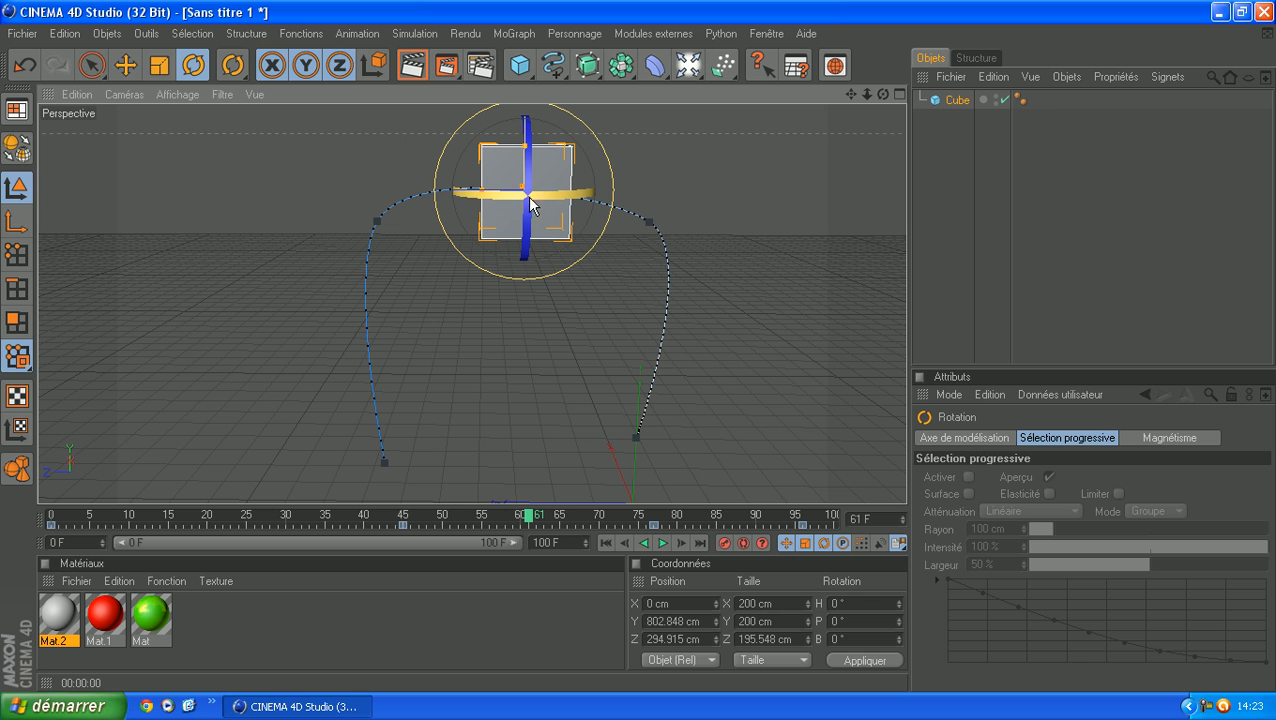
key(ctrl+z)
mouse_move(503, 199)
mouse_down()
mouse_move(584, 199)
mouse_move(496, 194)
mouse_up()
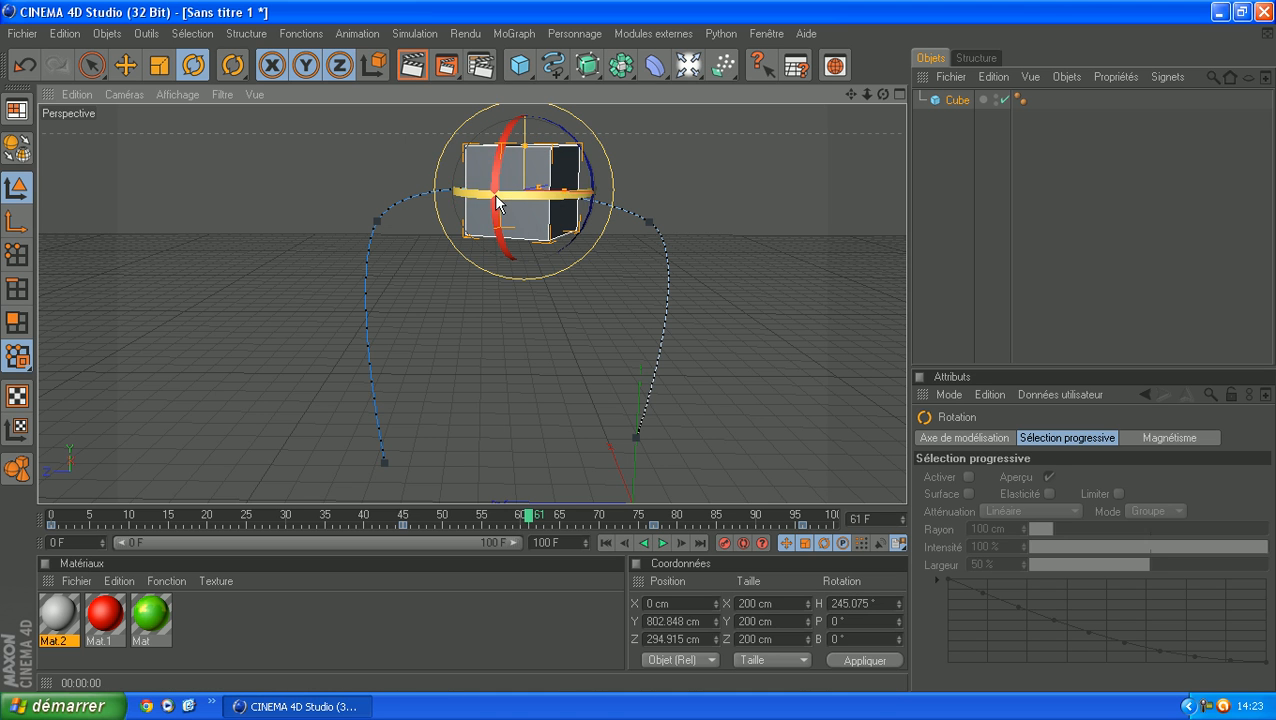
drag(882, 93, 900, 116)
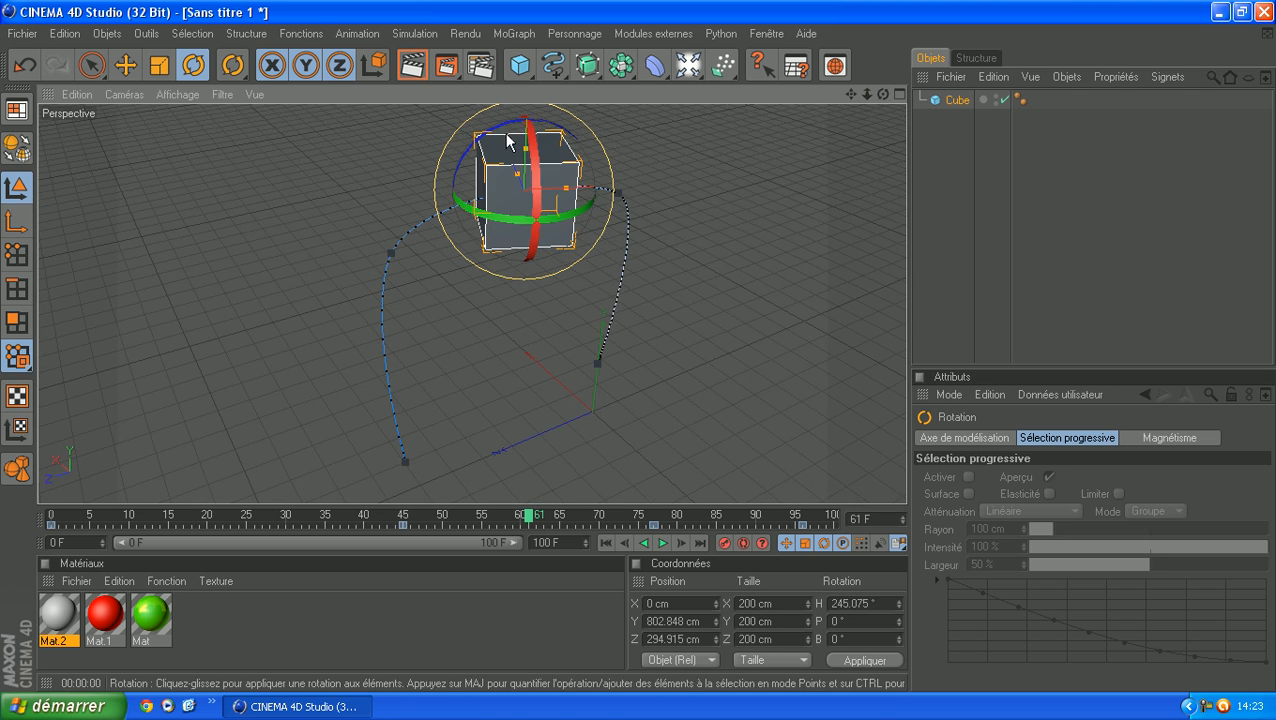
- Rotate the cube at frame 61 to a heading of about 331° and bank of about -93°, and return to the first frame
drag(484, 208, 527, 296)
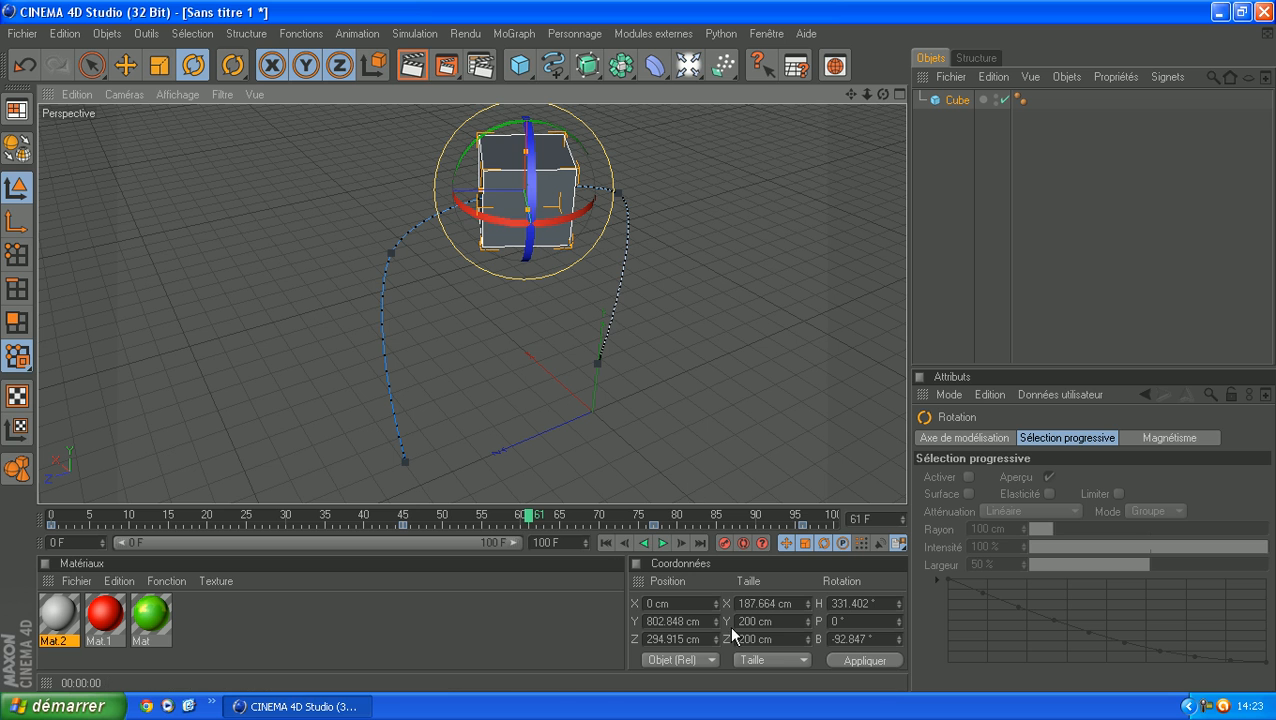
click(606, 543)
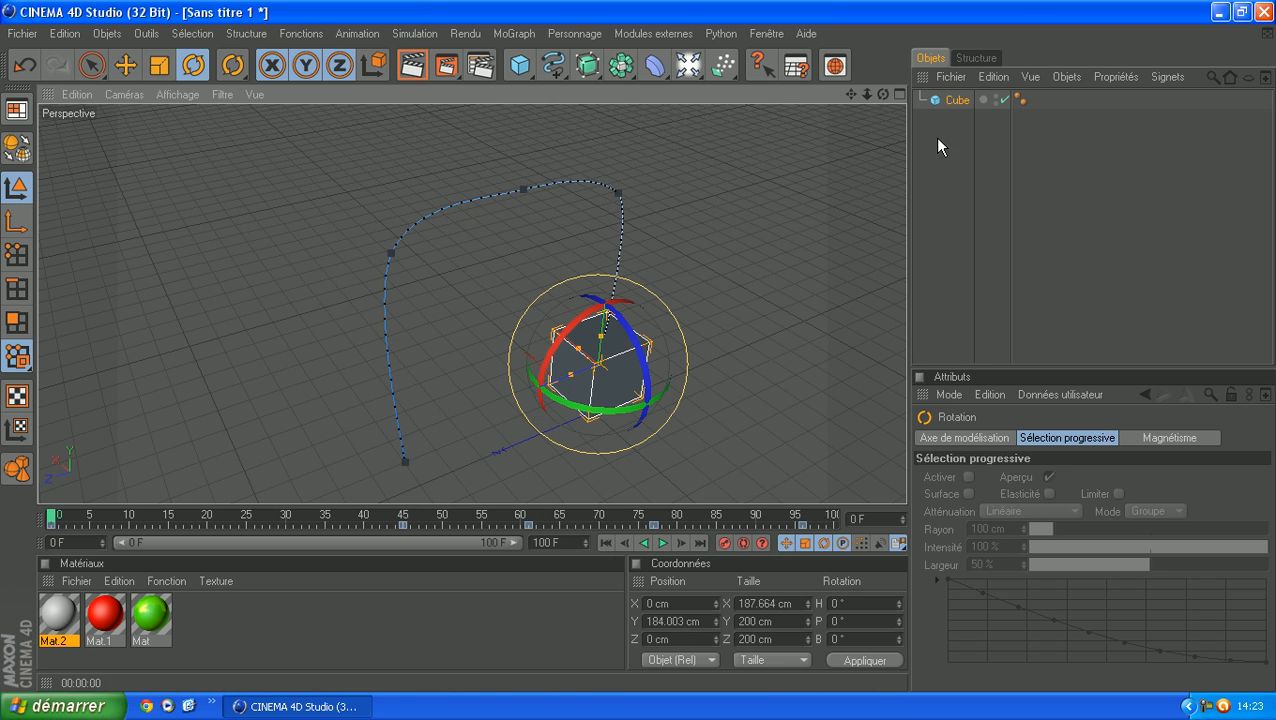
- Deselect the cube, play the animation to examine its movement and rotation from a lower angle, and stop playback
click(127, 66)
click(950, 229)
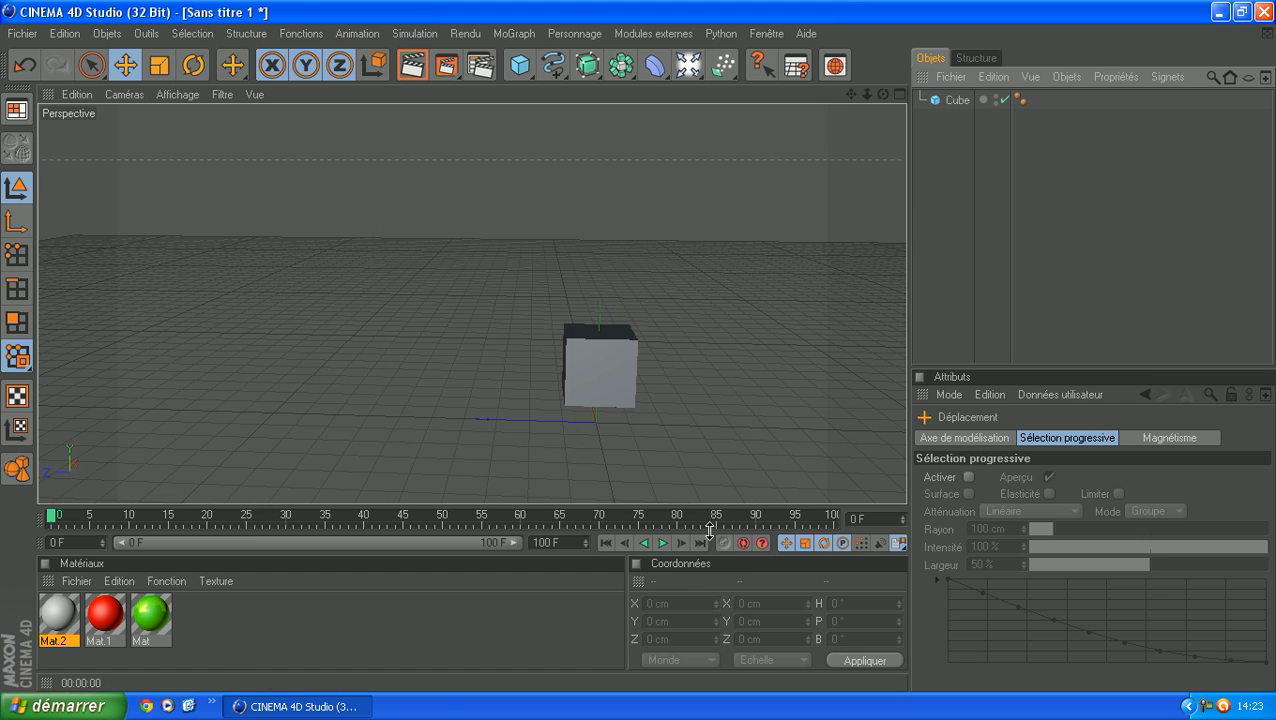
click(662, 543)
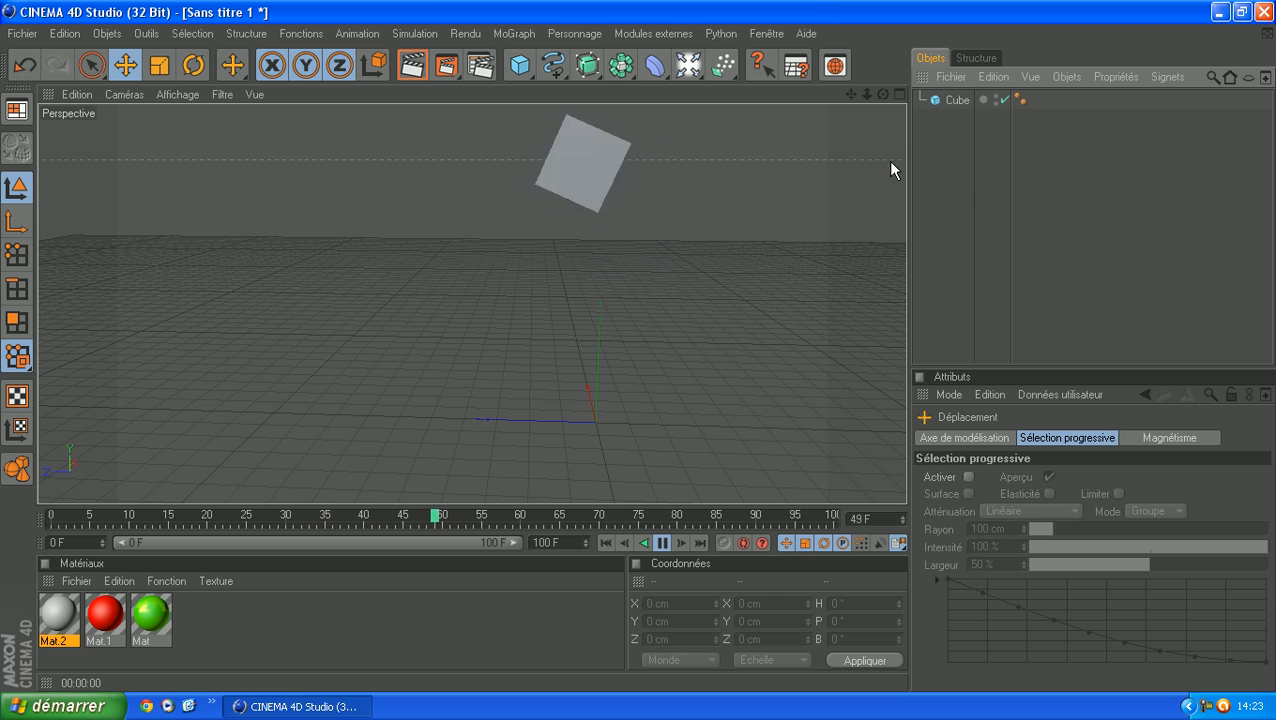
click(661, 543)
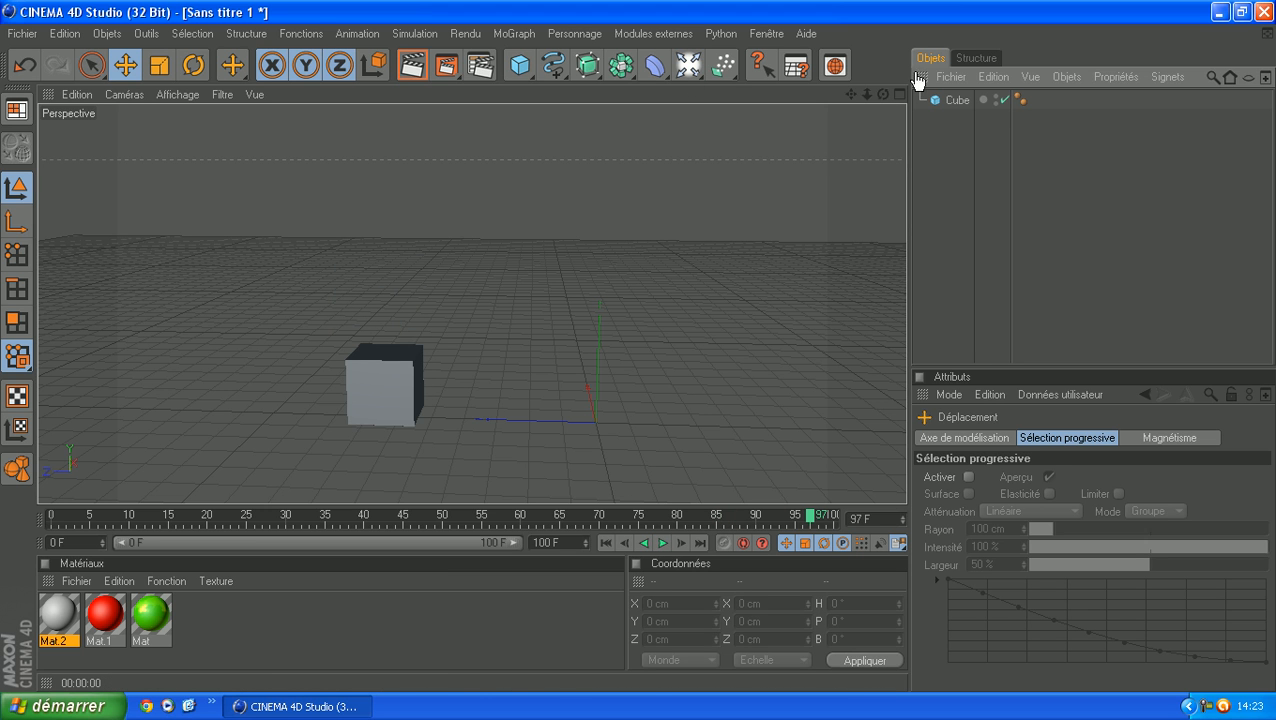
- Add an Omni light and position it above the cube at about X -651, Y 486, Z 863 cm
scroll(552, 277, up, 3)
drag(852, 95, 950, 5)
scroll(686, 172, down, 3)
click(690, 66)
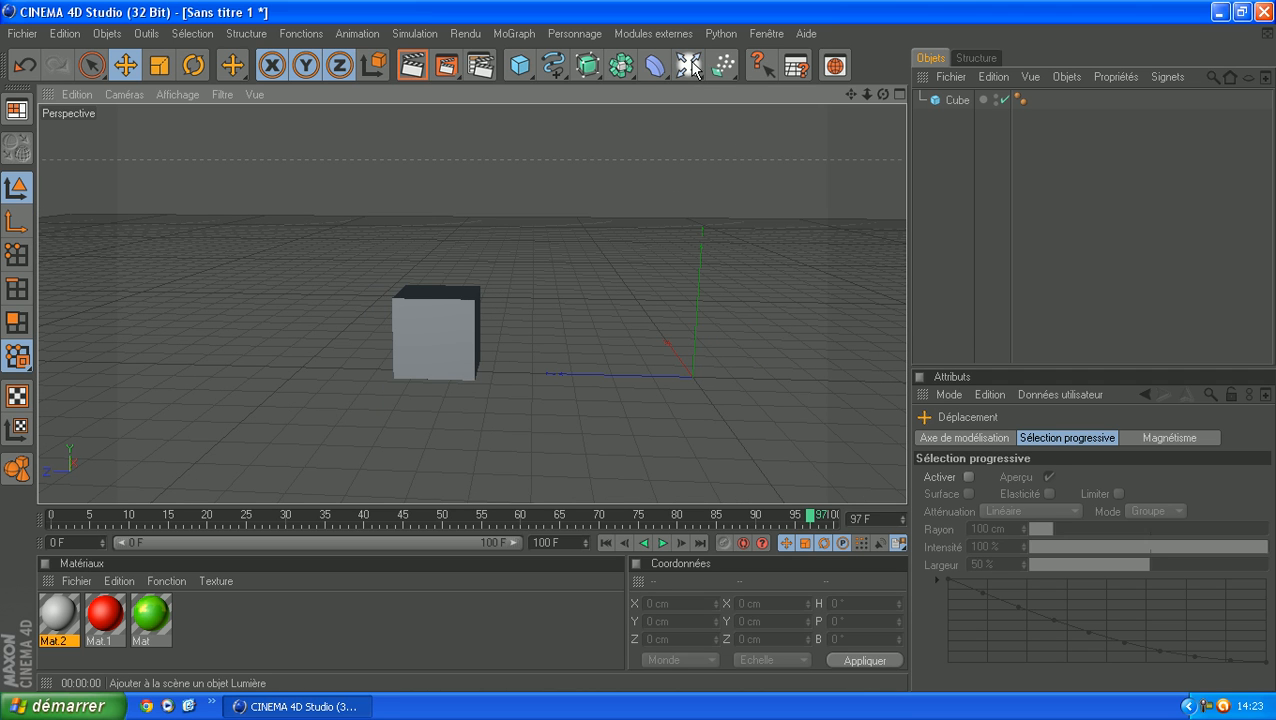
click(689, 66)
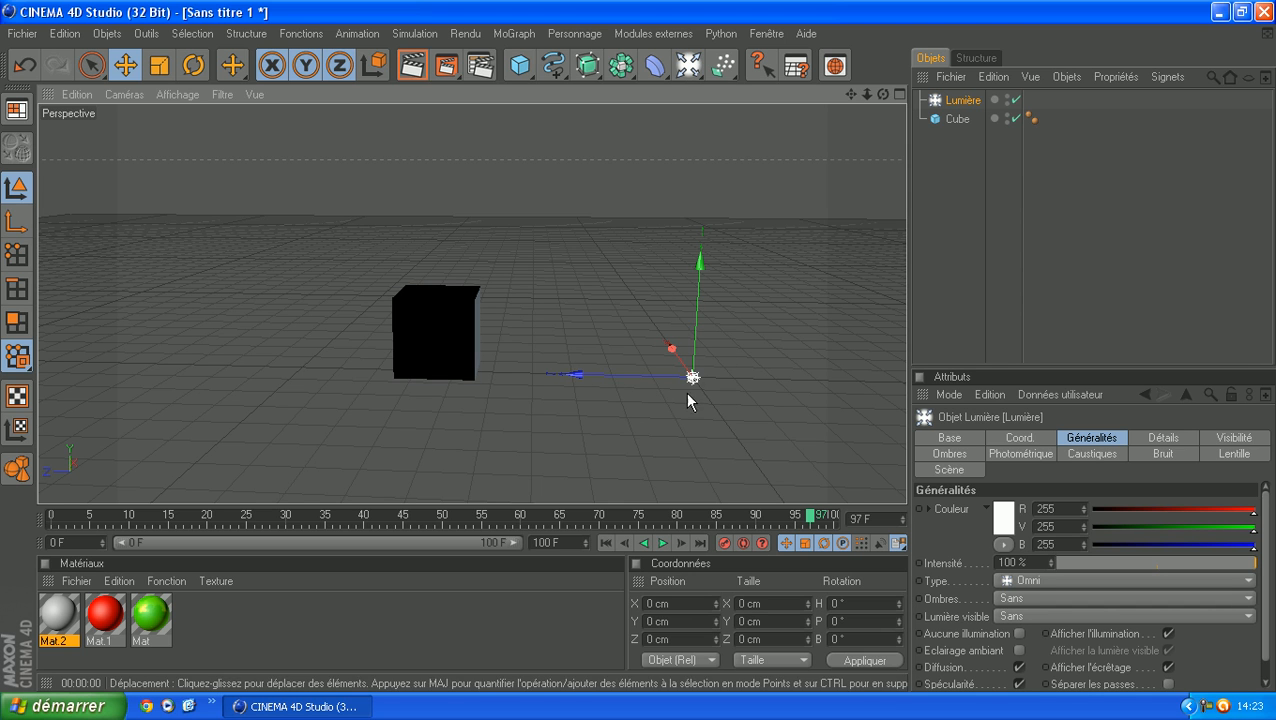
drag(697, 308, 705, 110)
drag(639, 178, 280, 178)
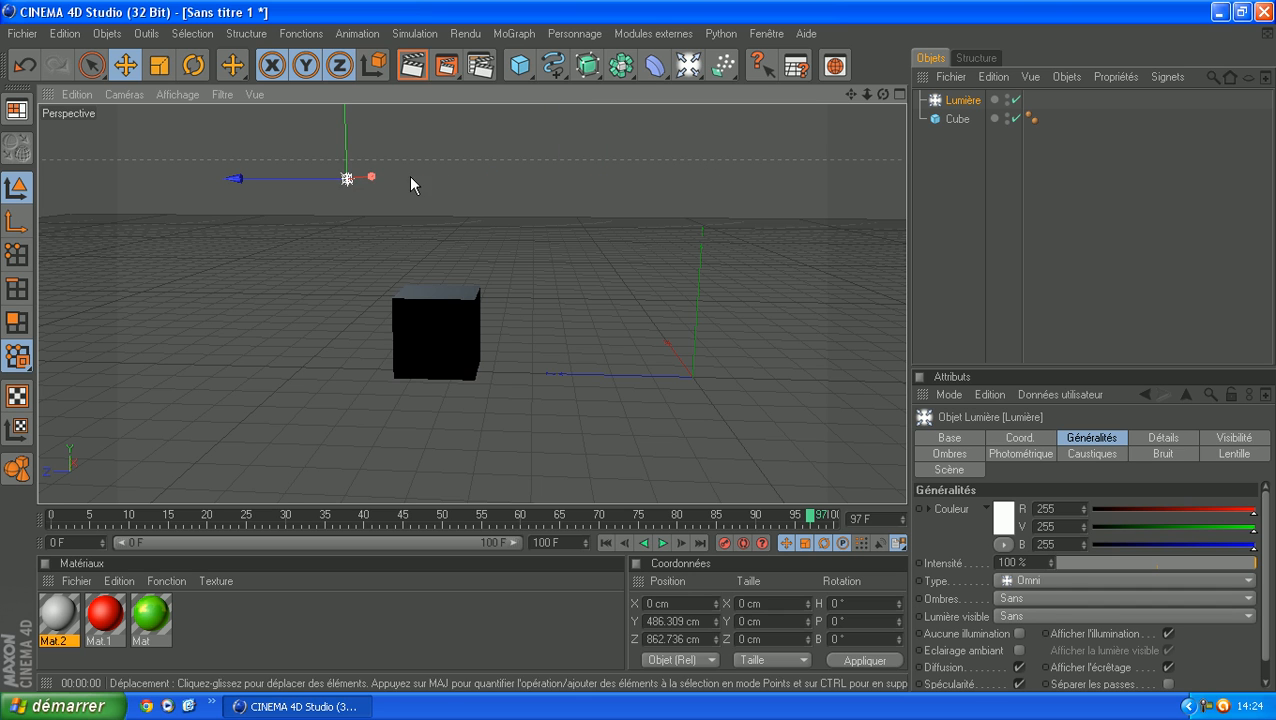
drag(371, 178, 279, 186)
- Toggle the light's viewport visibility repeatedly to compare the cube's shading with and without it
click(1011, 100)
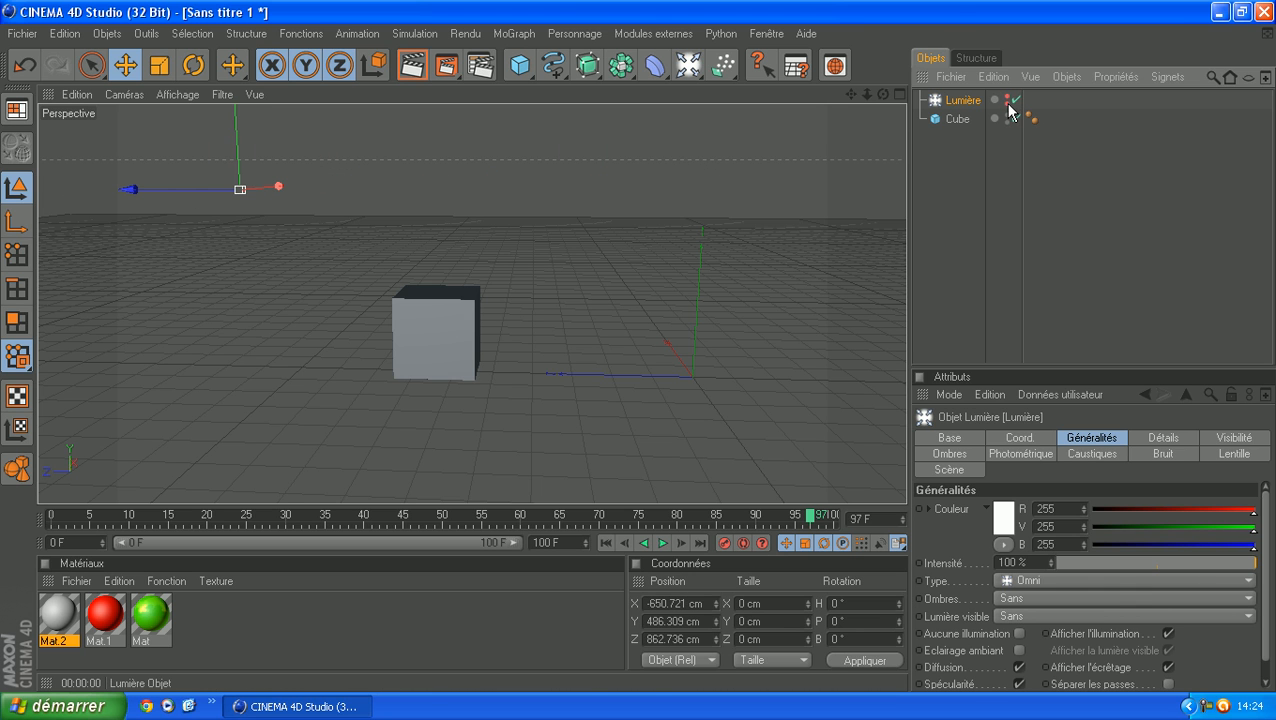
click(1010, 100)
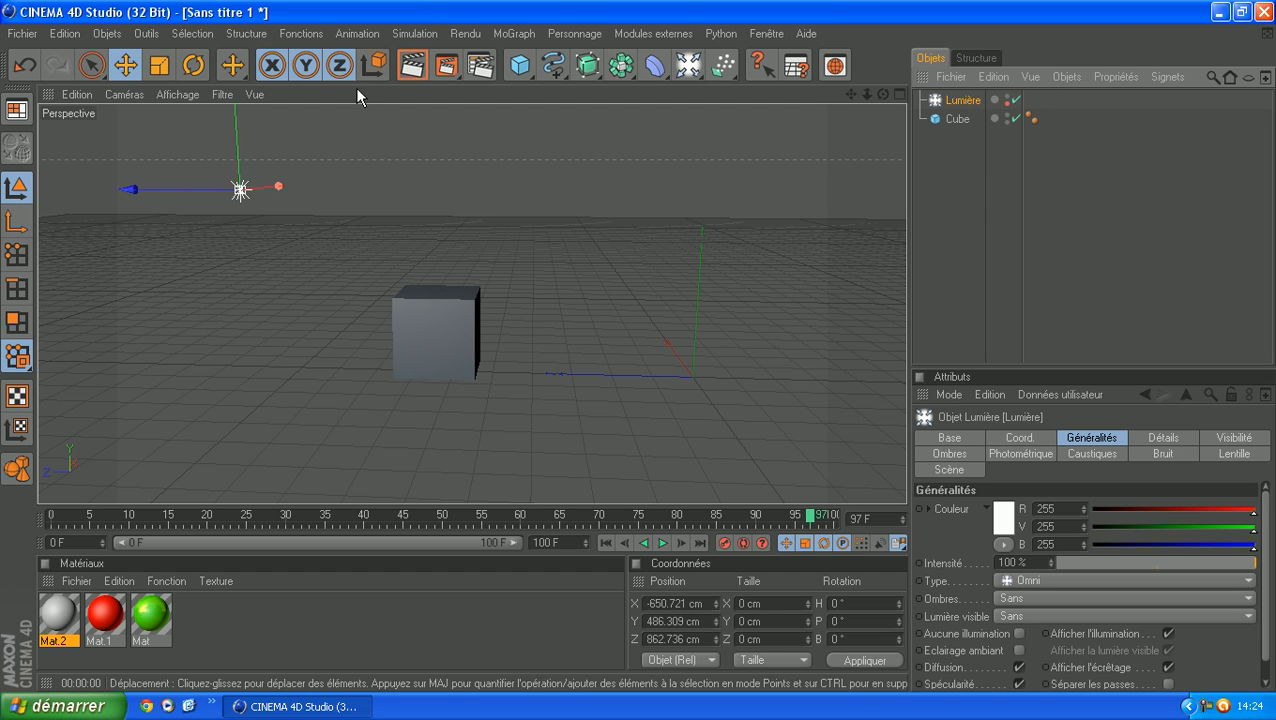
click(1010, 100)
click(1009, 101)
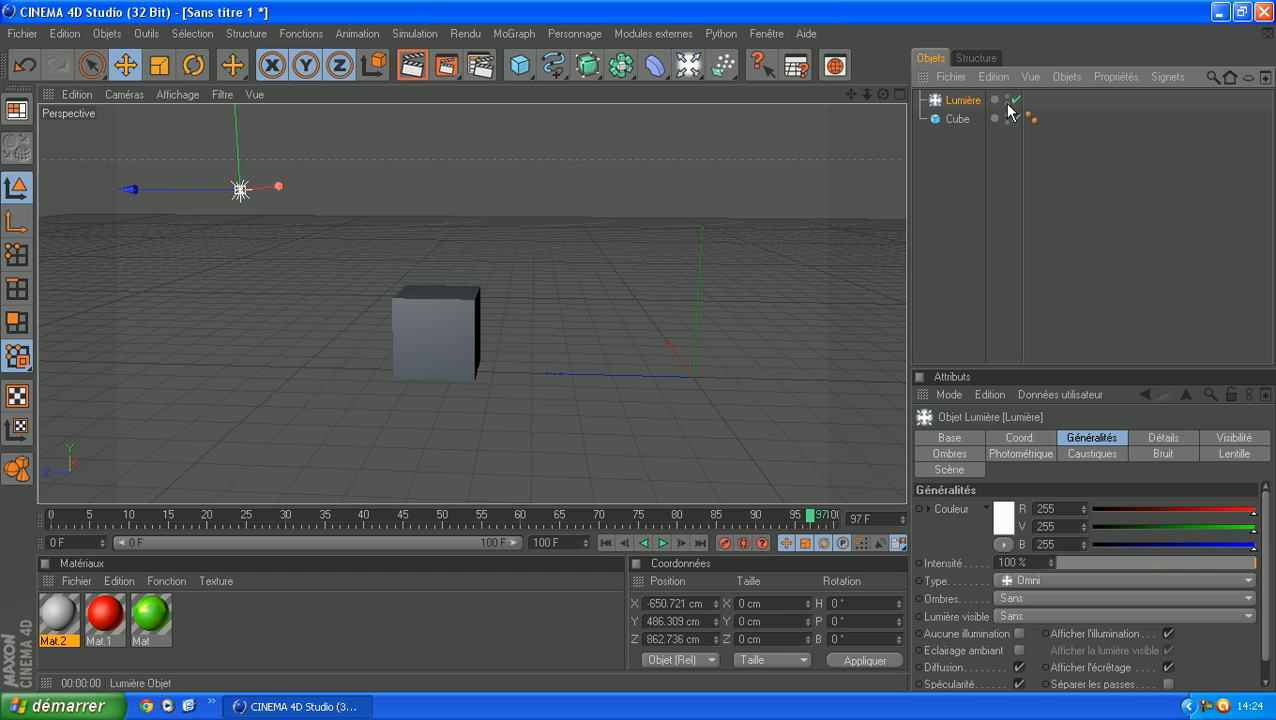
click(1010, 100)
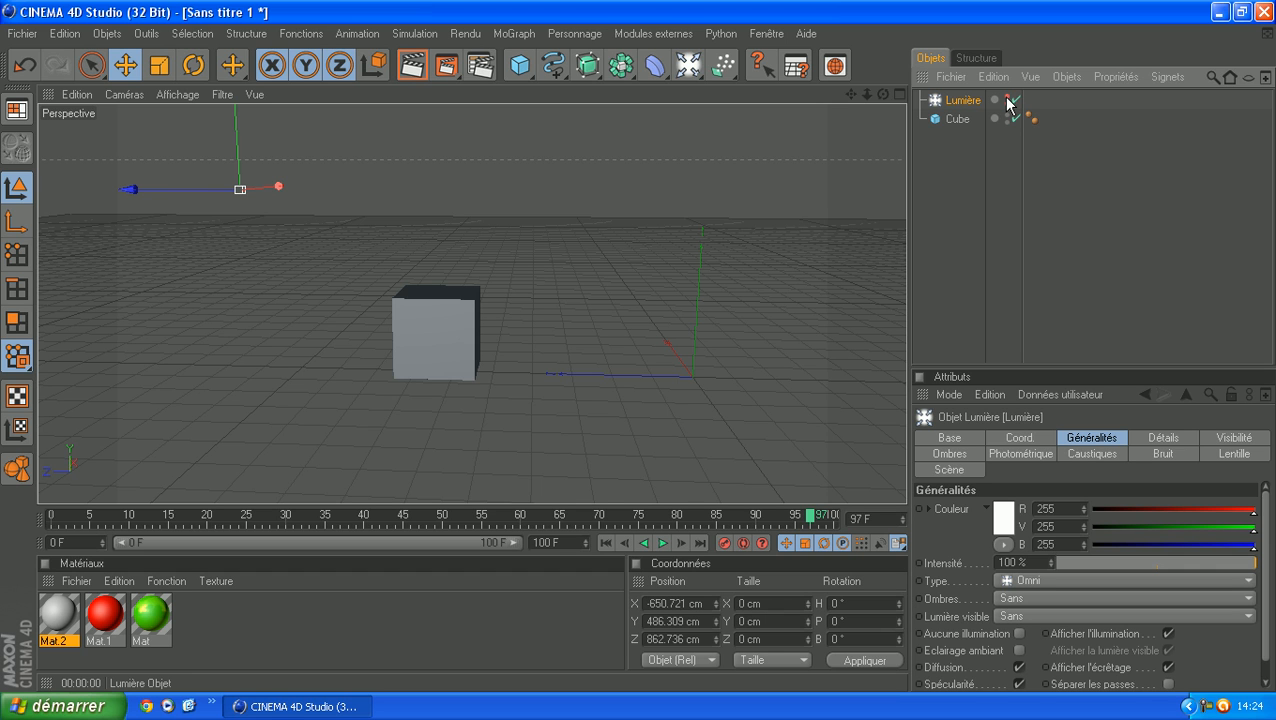
click(1010, 100)
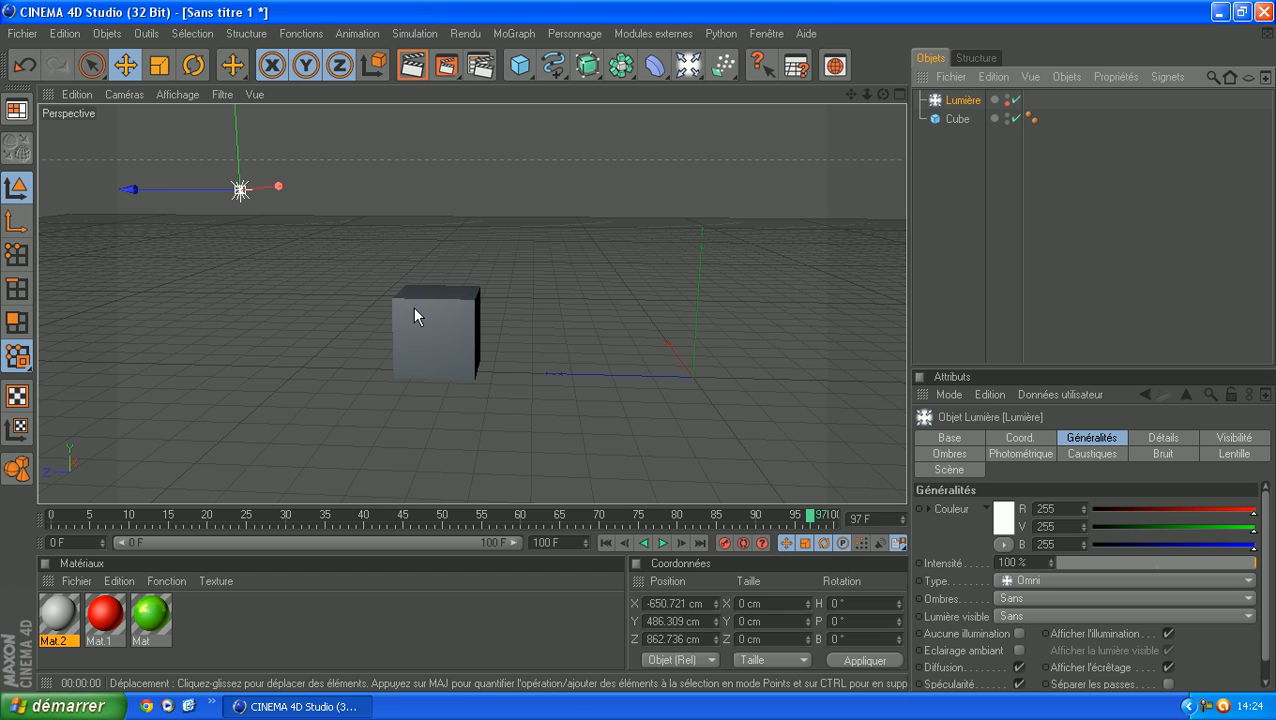
click(1010, 100)
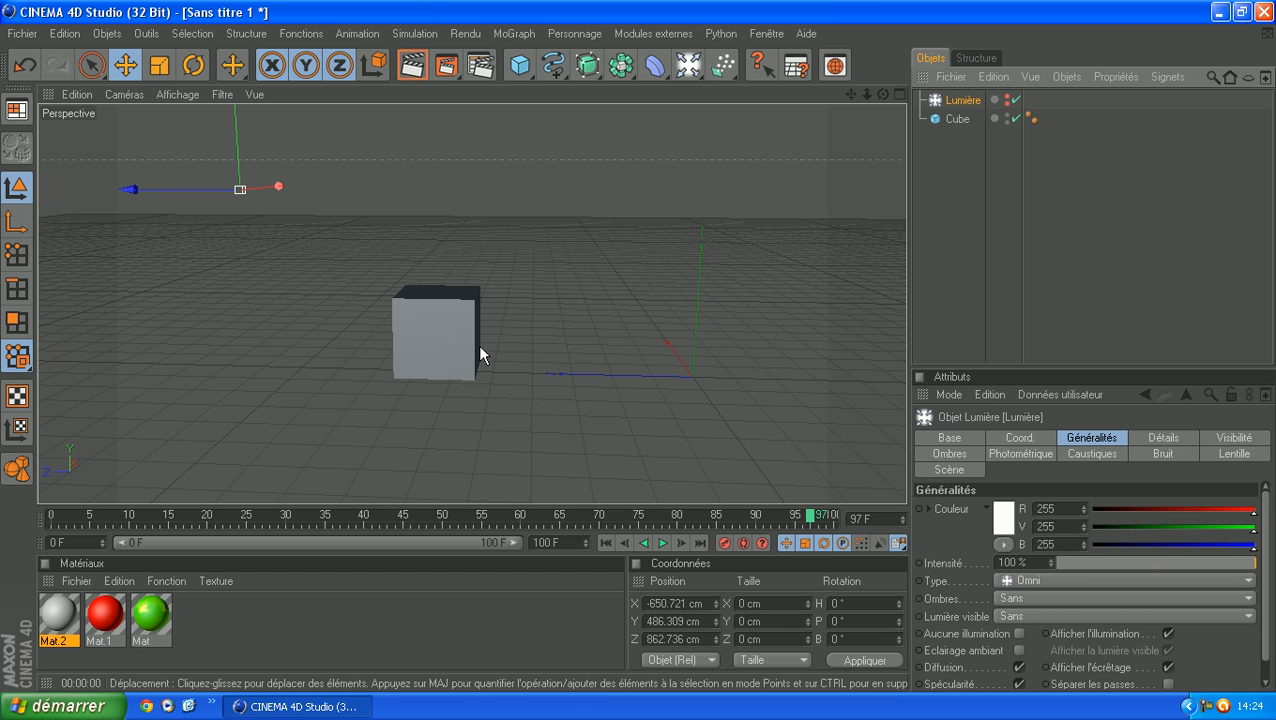
click(1010, 100)
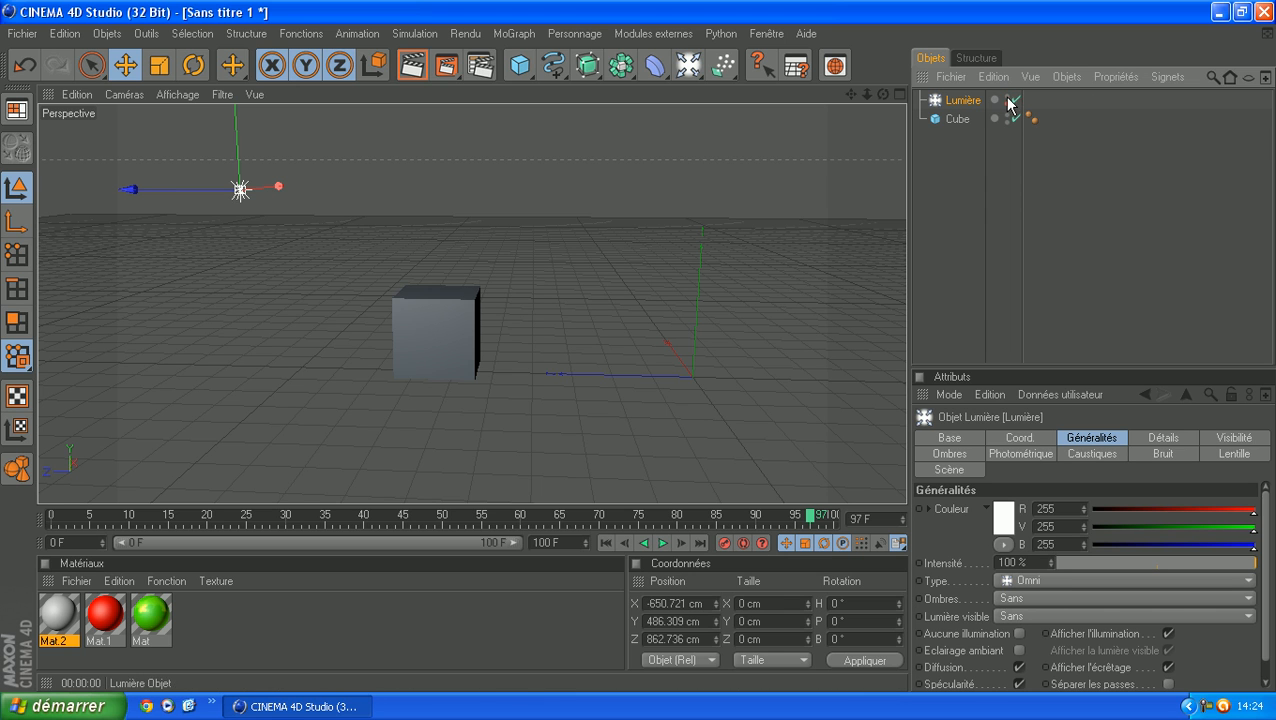
- Reposition the light to about X -686, Y 555, Z 838 cm
drag(270, 189, 263, 189)
mouse_move(183, 189)
mouse_down()
mouse_move(379, 189)
mouse_move(199, 186)
mouse_up()
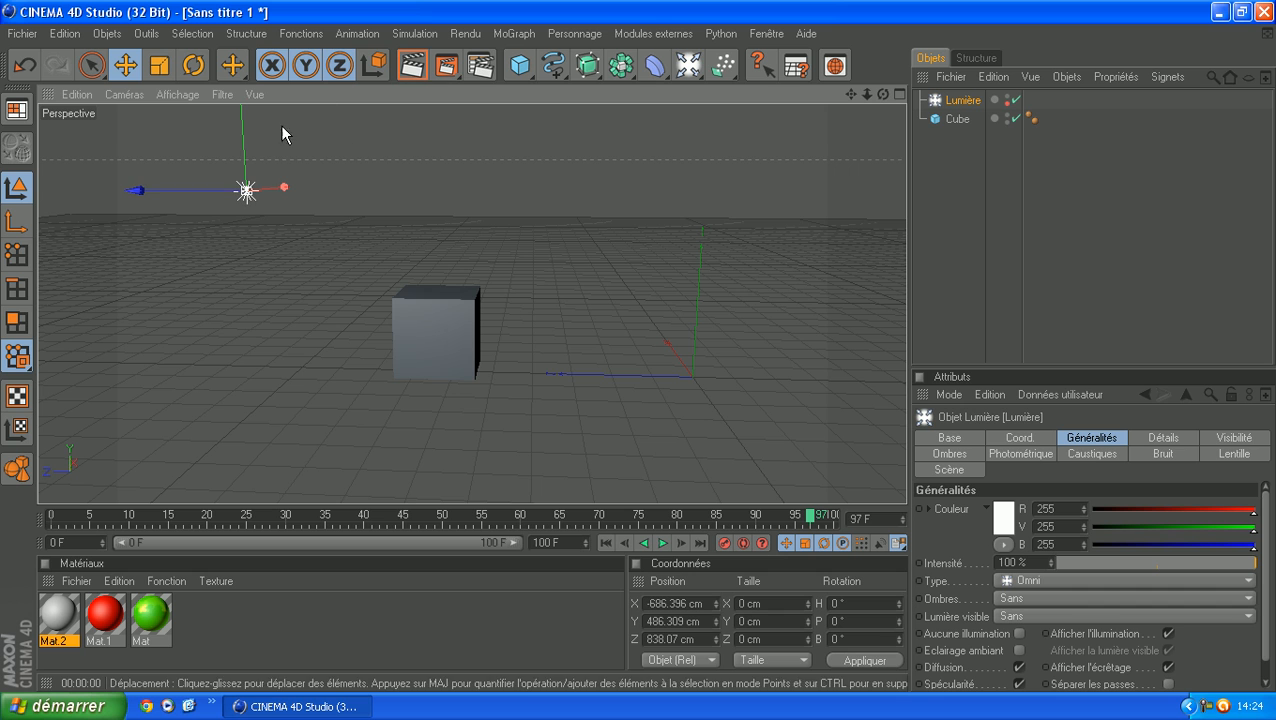
mouse_move(243, 130)
mouse_down()
mouse_move(244, 62)
mouse_move(245, 110)
mouse_up()
drag(245, 170, 244, 145)
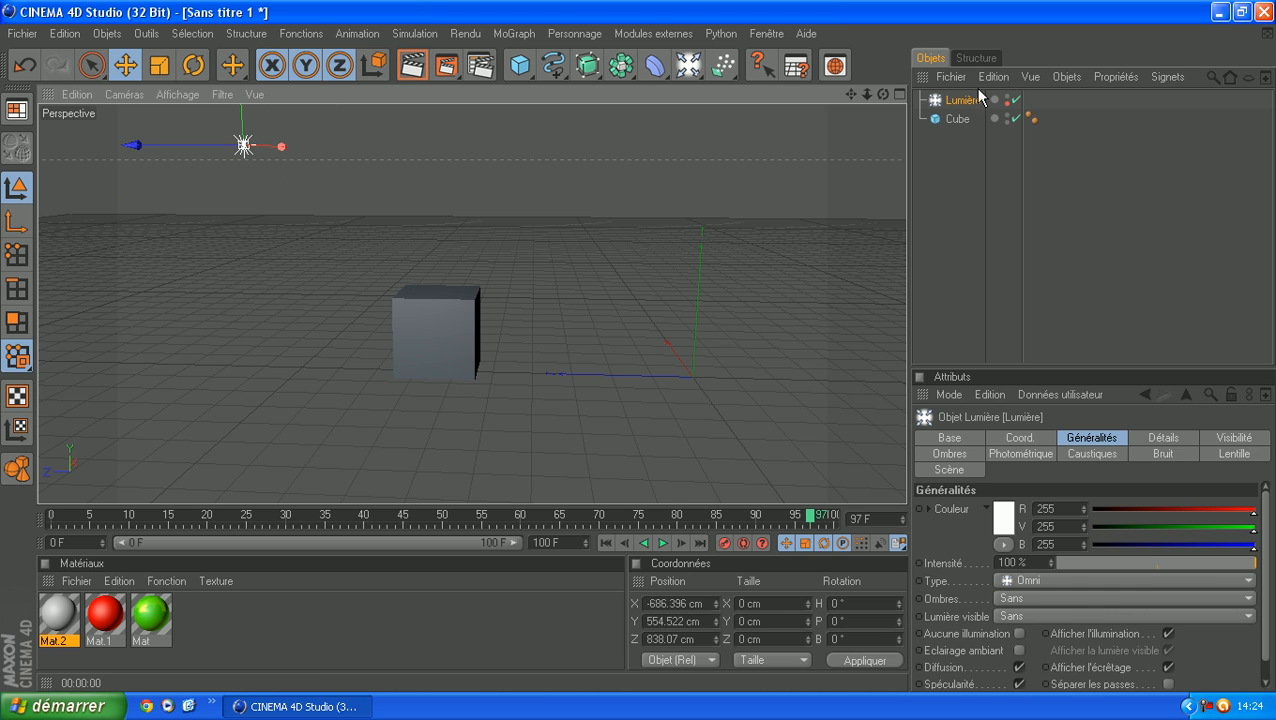
- Render a preview of the view, deselect the light, and disable and re-enable it to compare the cube's lighting
click(411, 63)
click(976, 213)
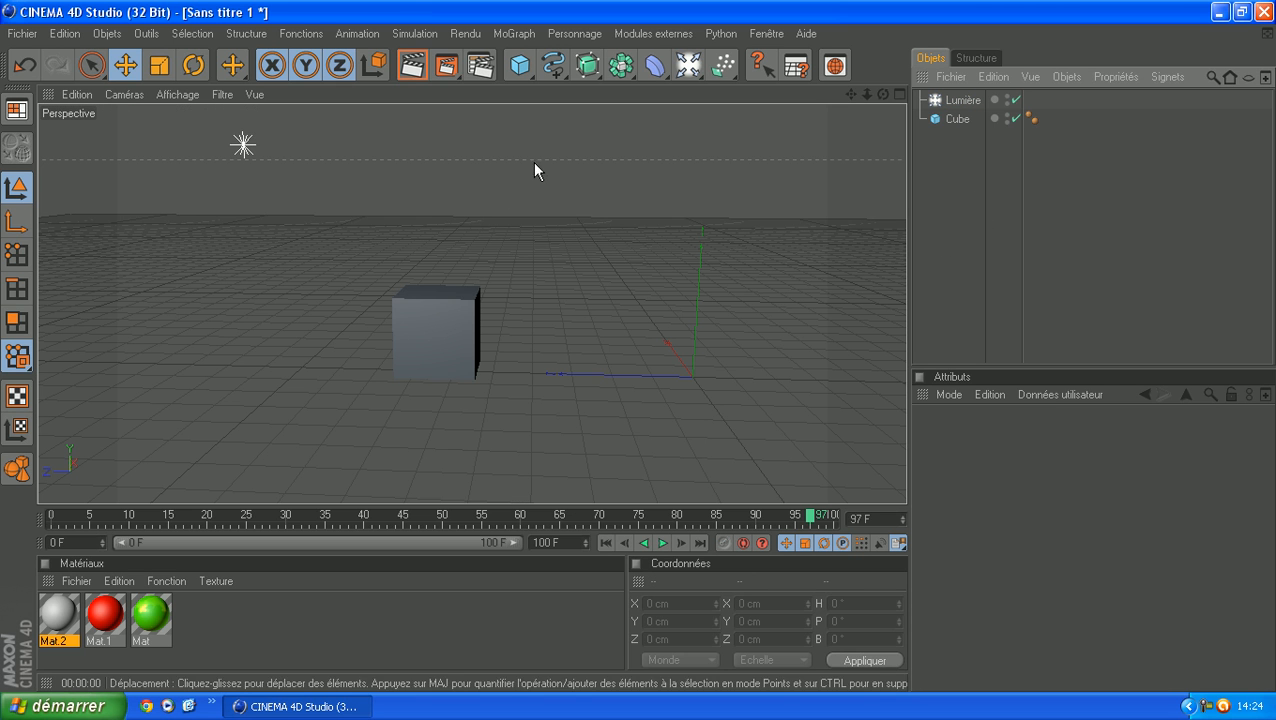
click(1013, 100)
click(1013, 100)
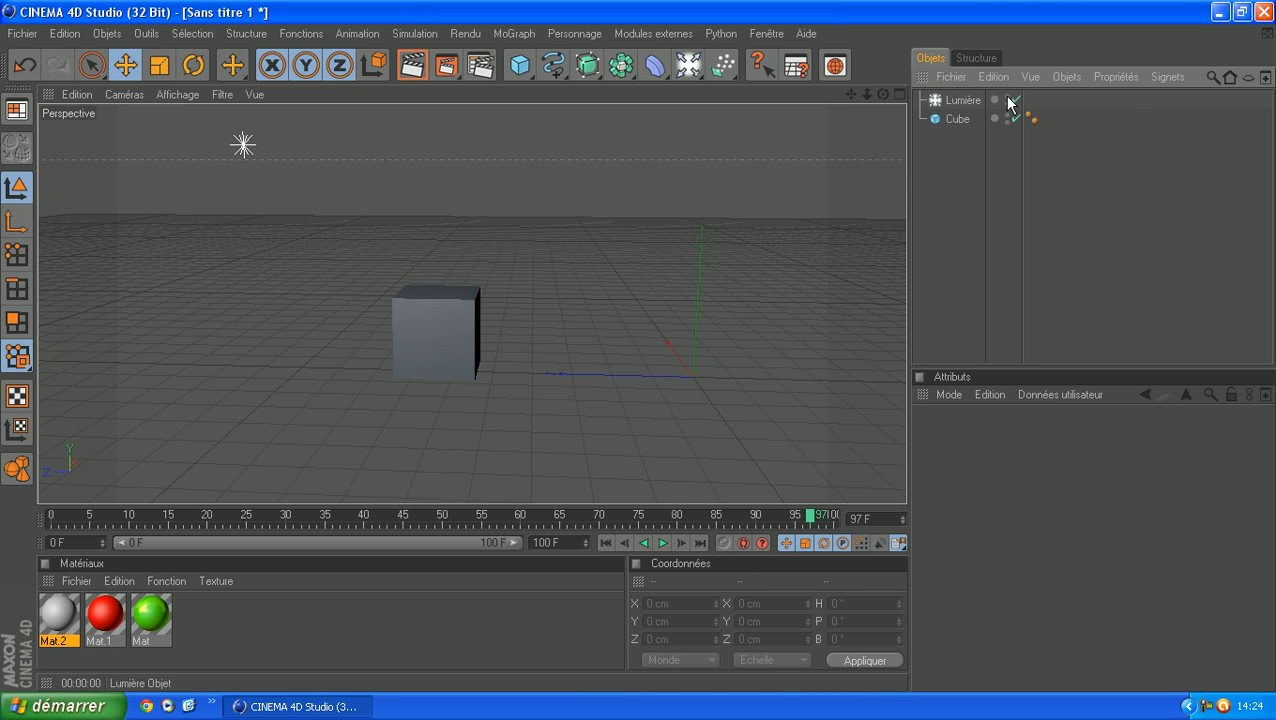
click(1013, 100)
click(447, 67)
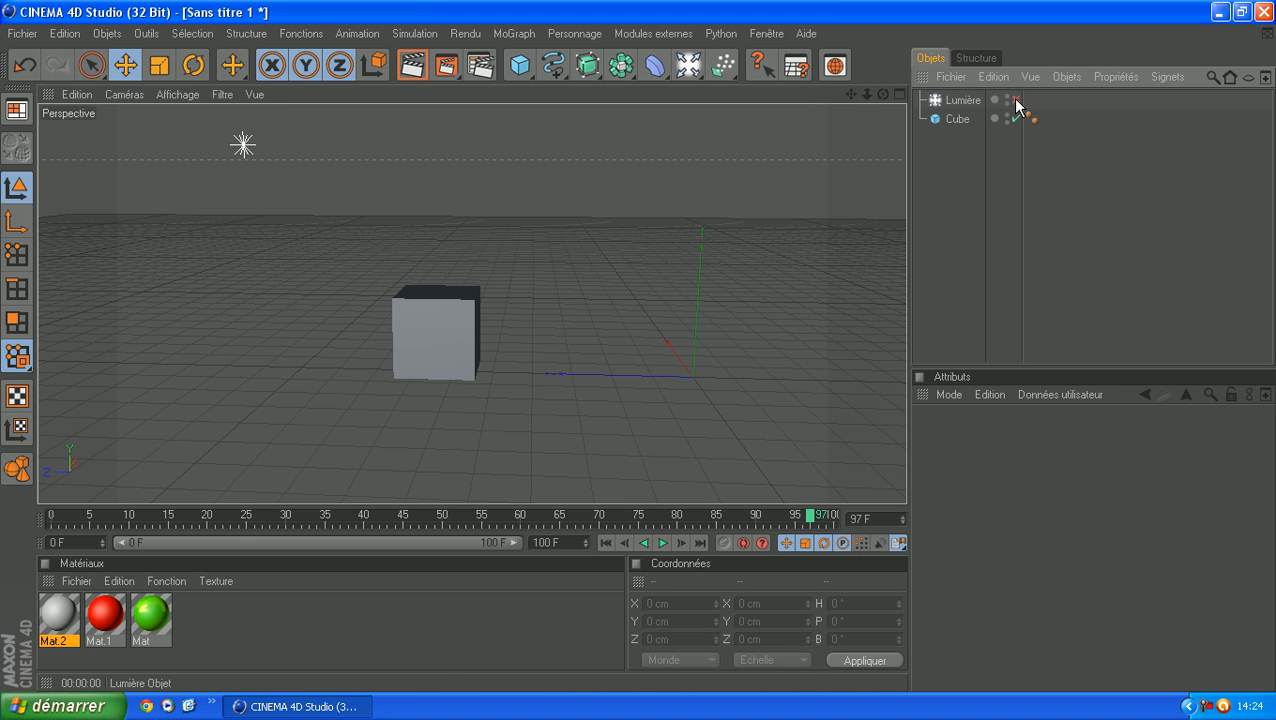
click(1013, 100)
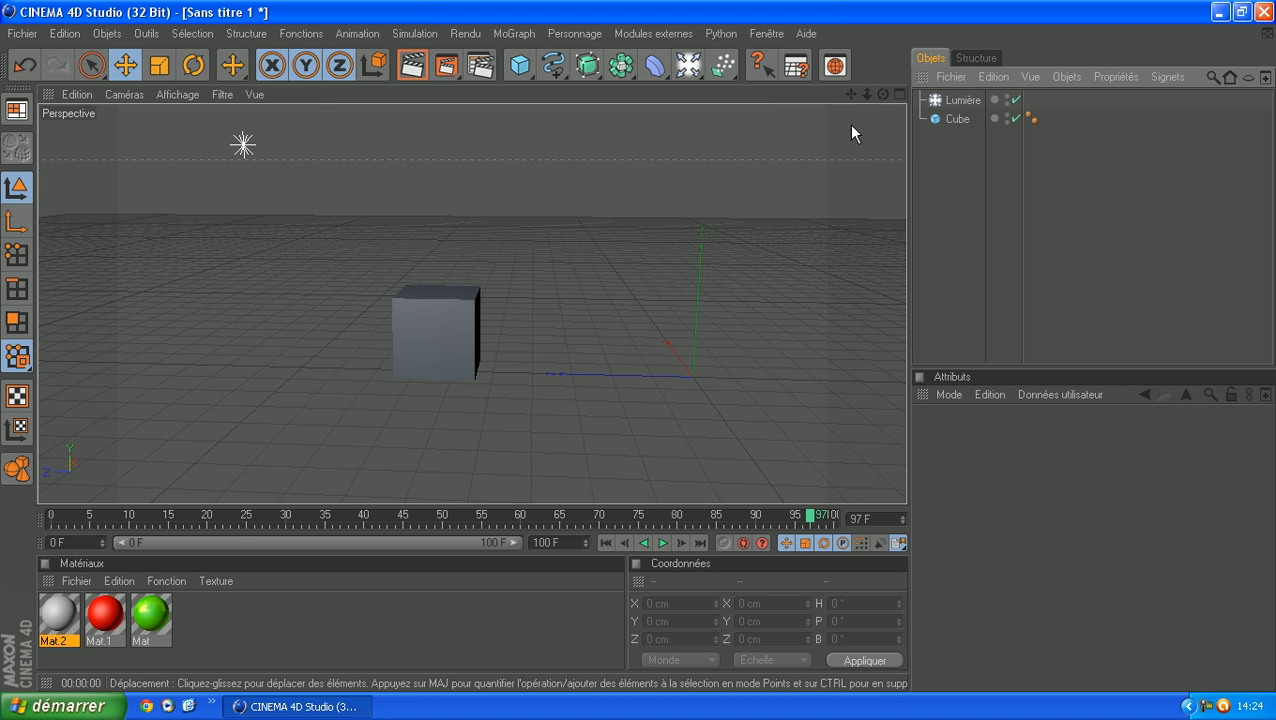
- Add a second Omni light and position it at about Y 176, Z -164 cm
scroll(378, 171, down, 3)
click(328, 204)
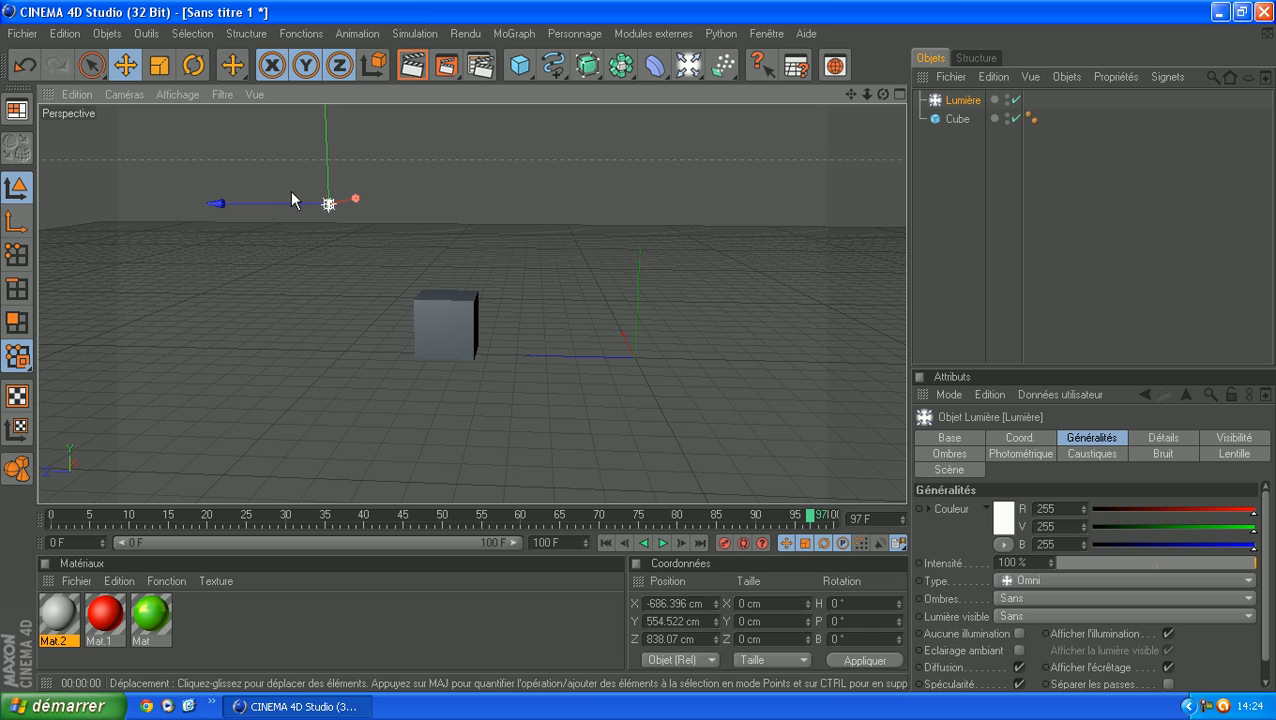
click(686, 66)
drag(642, 183, 643, 150)
drag(564, 222, 626, 220)
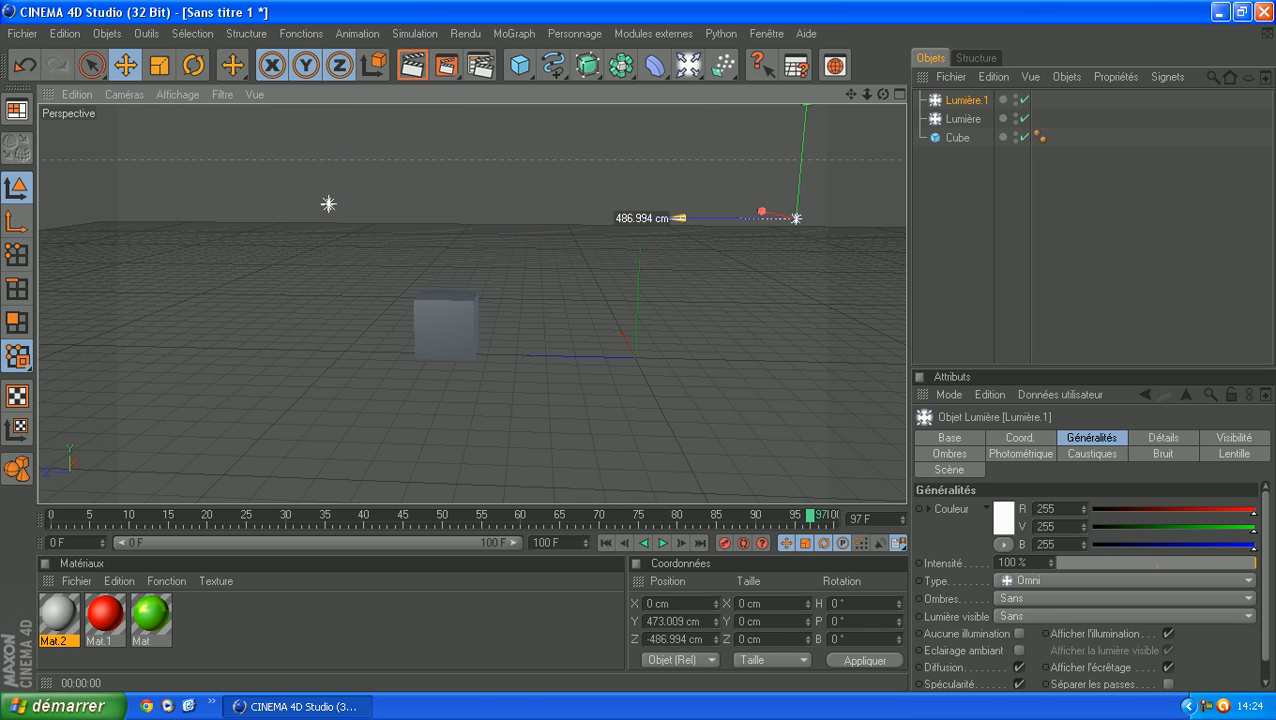
drag(694, 208, 692, 220)
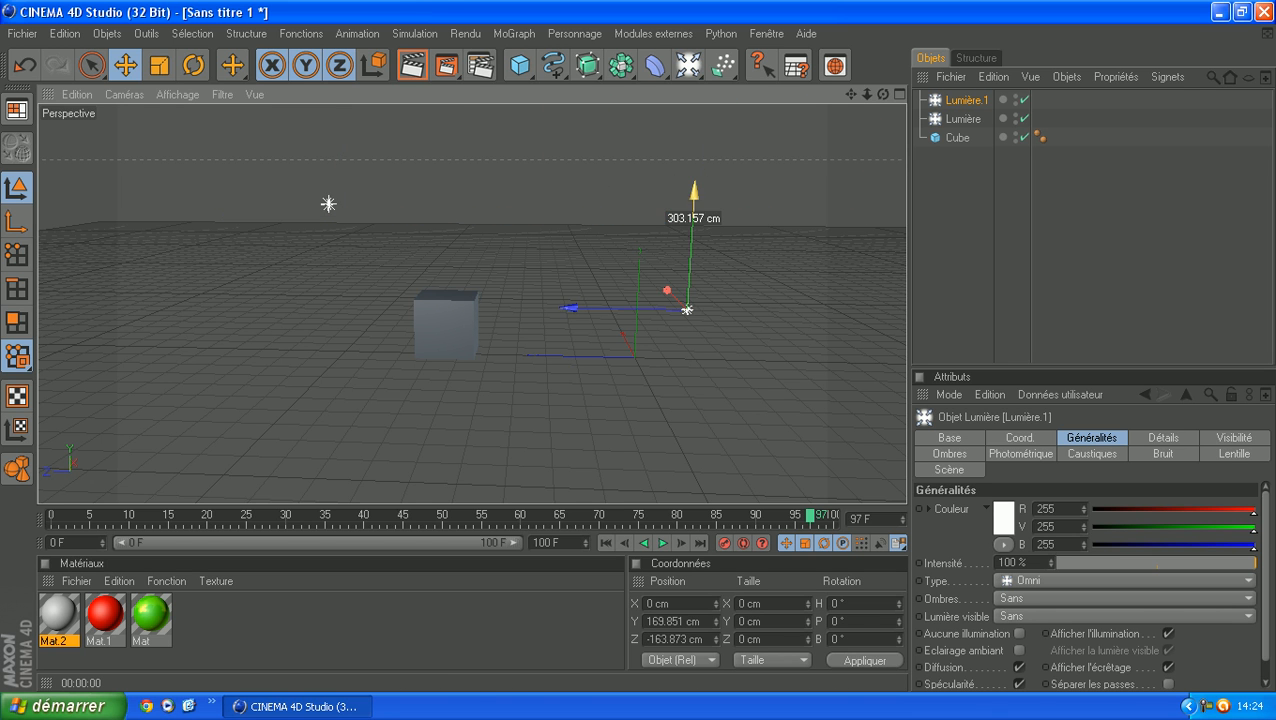
- Render a preview of the view and examine the cube lit by both lights from slightly different angles
click(414, 70)
scroll(460, 320, up, 3)
scroll(466, 295, down, 3)
drag(882, 94, 685, 223)
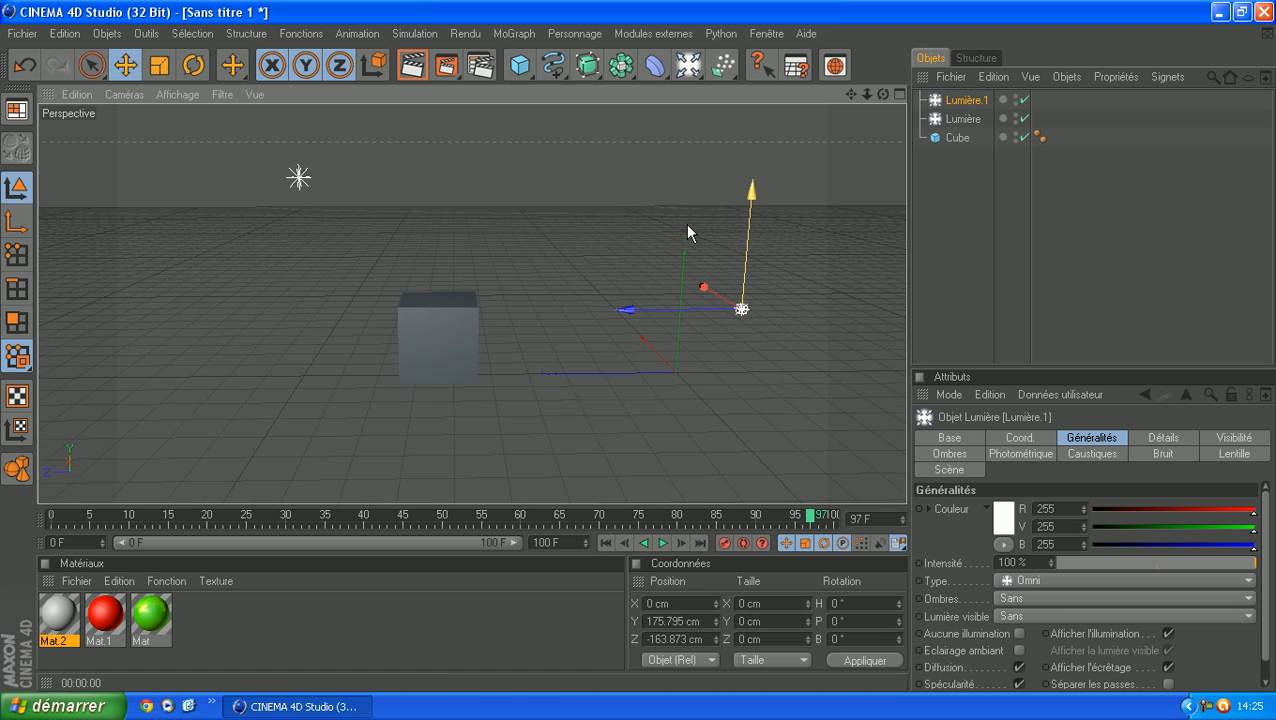
mouse_move(881, 92)
mouse_down()
mouse_move(860, 97)
mouse_move(867, 106)
mouse_up()
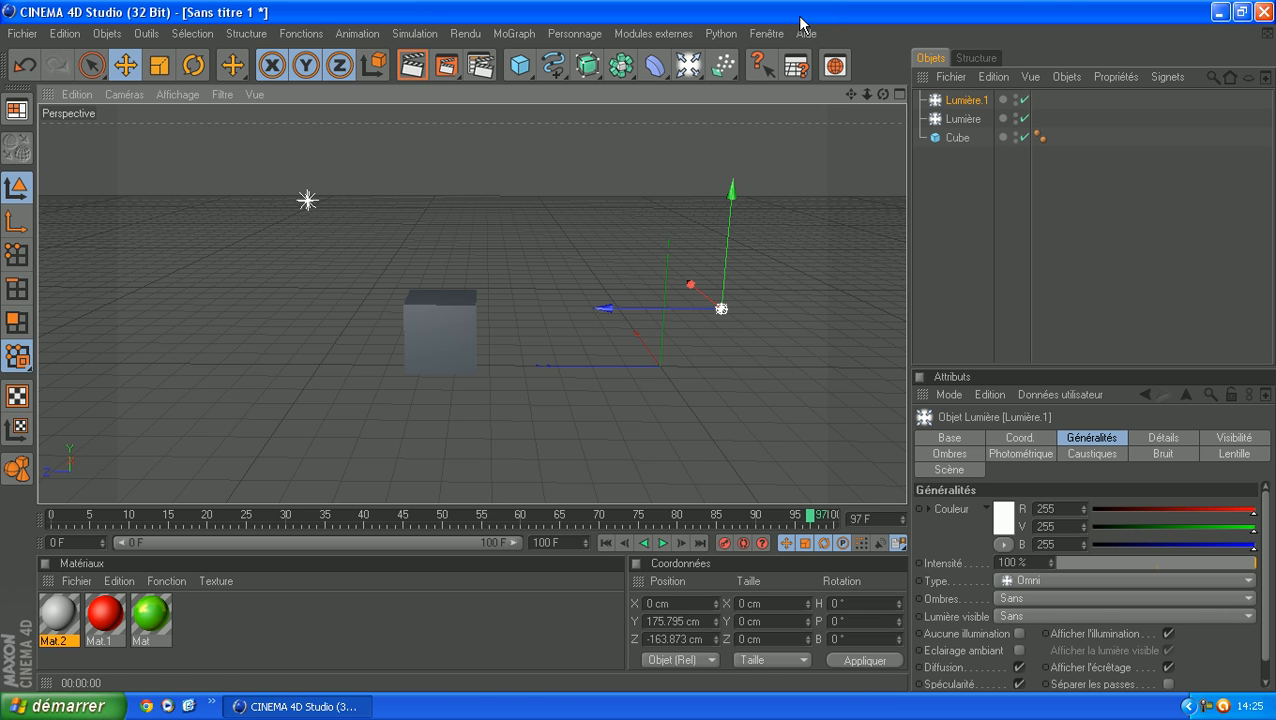
scroll(698, 188, up, 2)
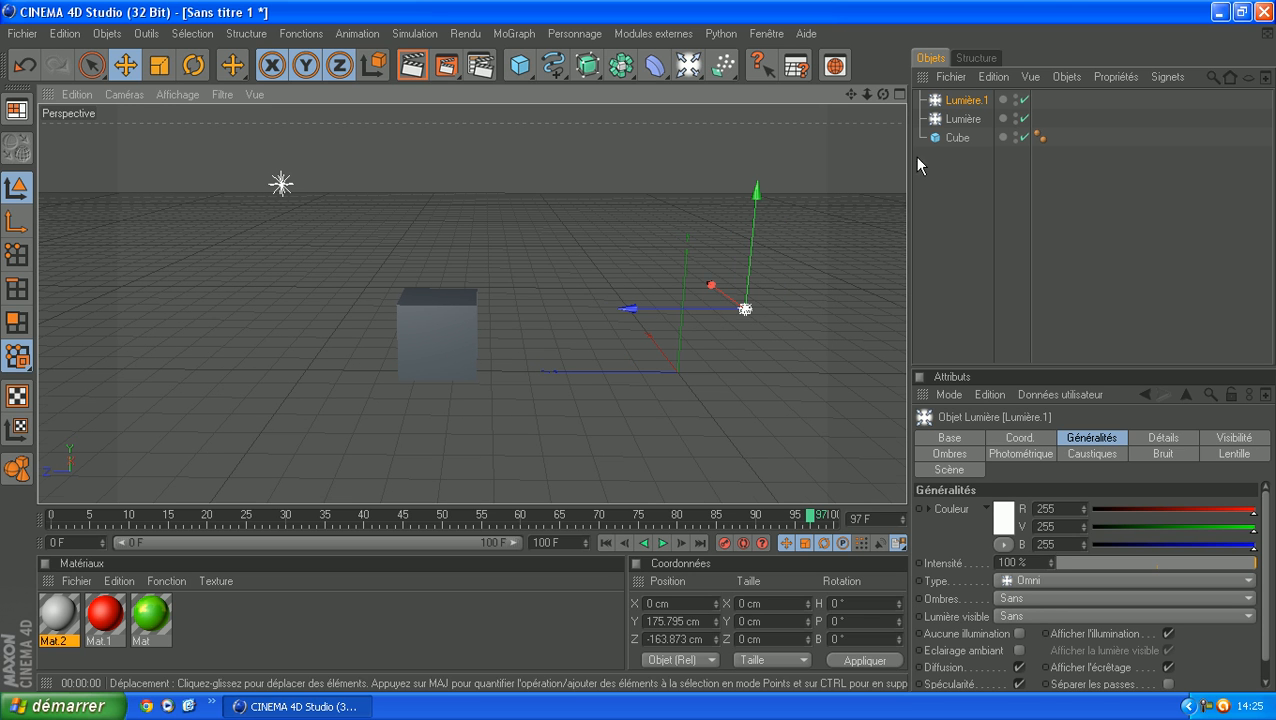
- Add a standard camera to the scene from the current view
click(691, 70)
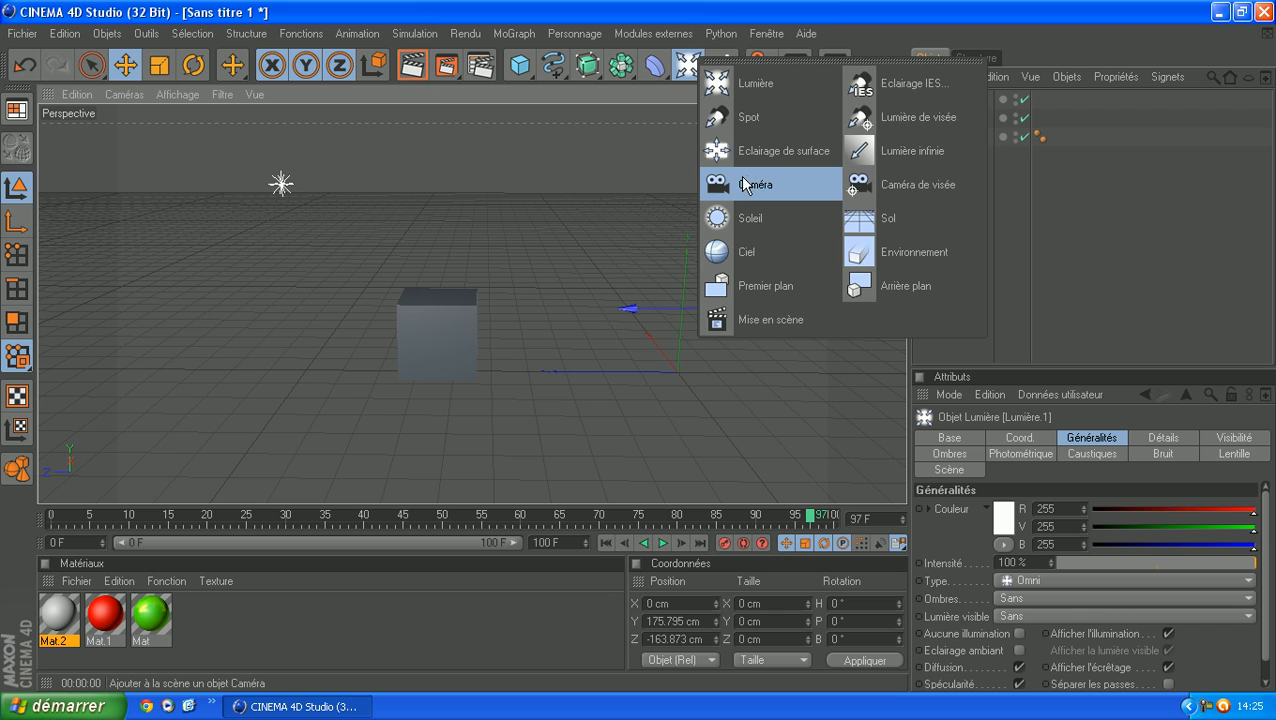
click(688, 71)
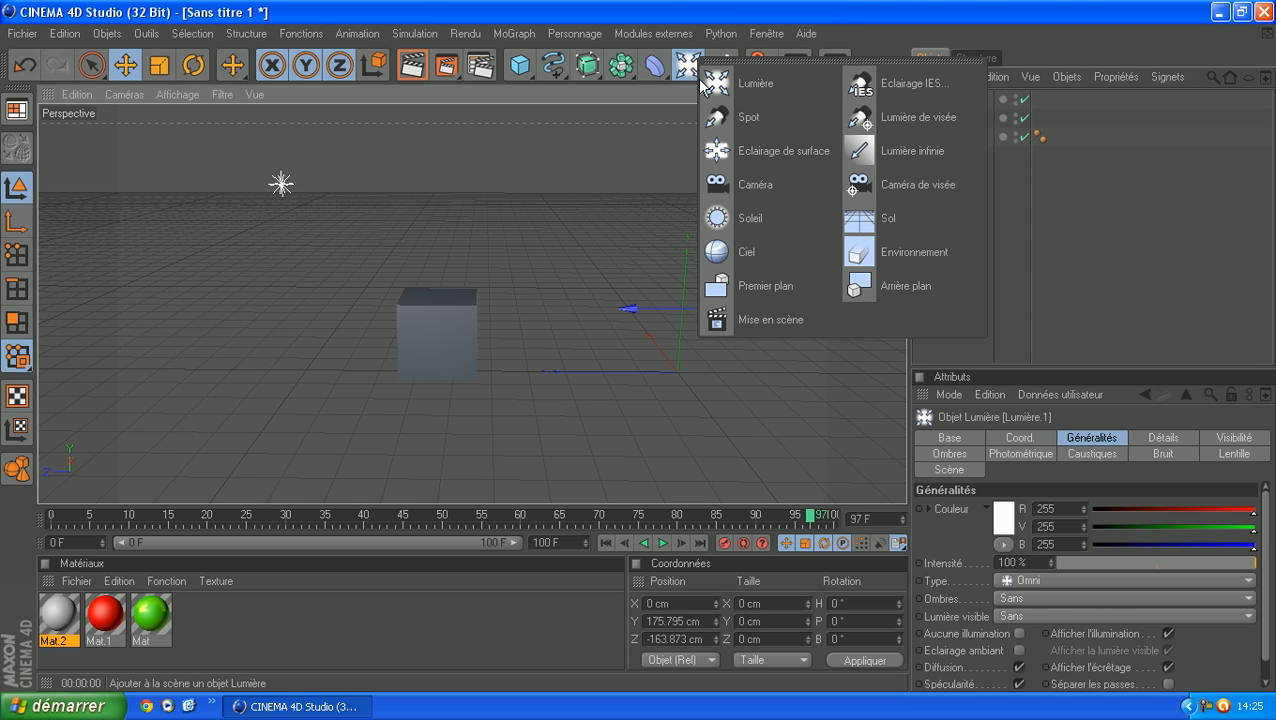
click(752, 184)
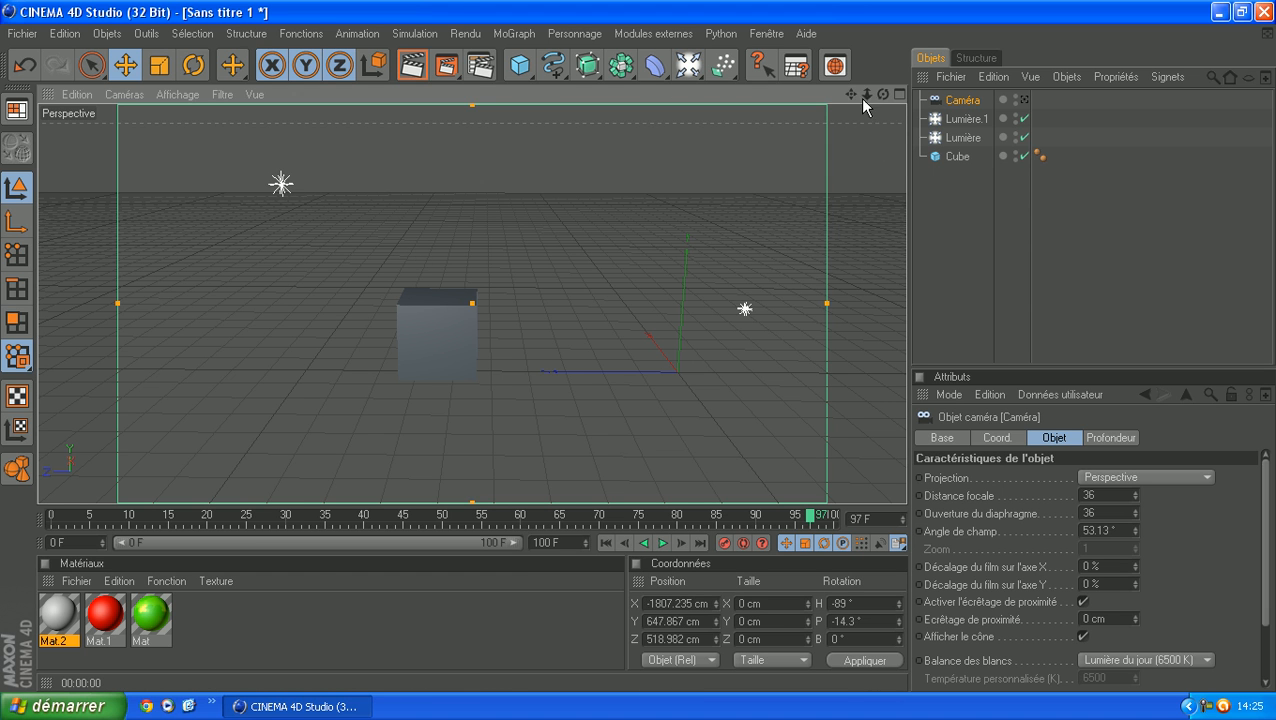
- Inspect the scene from the default view, then switch the viewport to look through the scene camera Caméra
drag(882, 95, 850, 94)
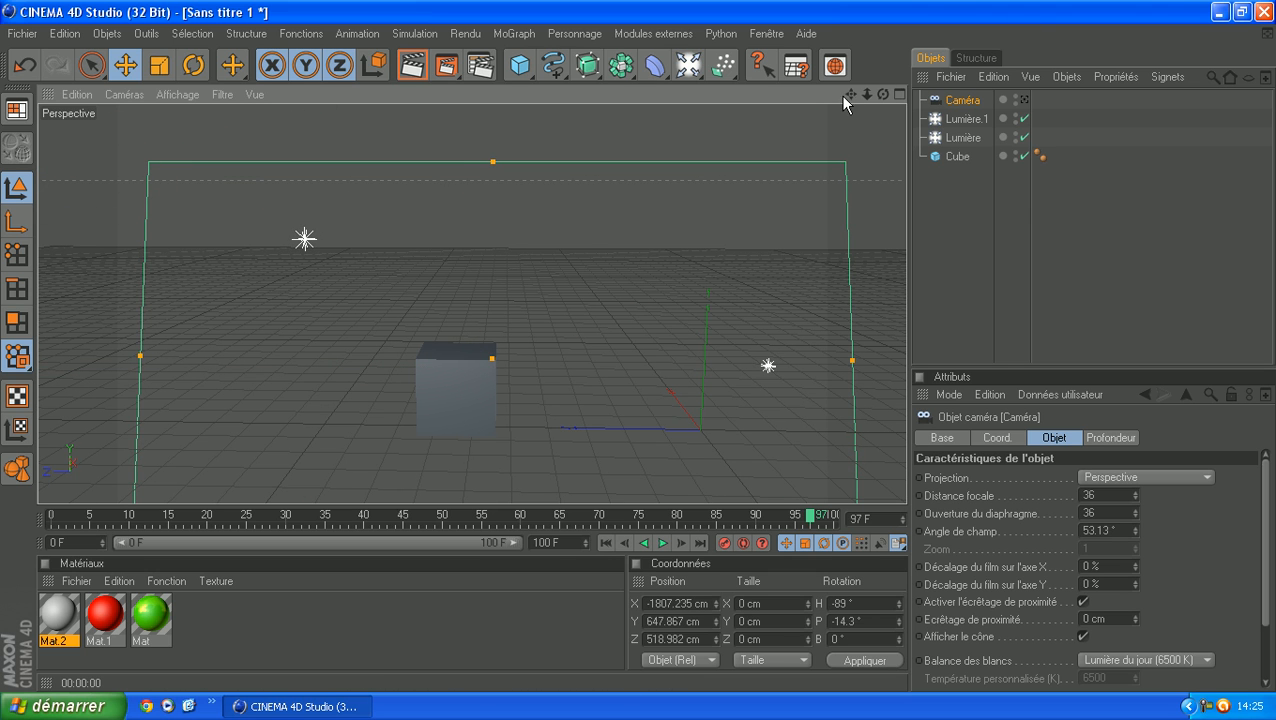
mouse_move(880, 94)
mouse_down()
mouse_move(916, 96)
mouse_move(856, 84)
mouse_move(872, 100)
mouse_move(898, 84)
mouse_move(906, 94)
mouse_move(883, 80)
mouse_up()
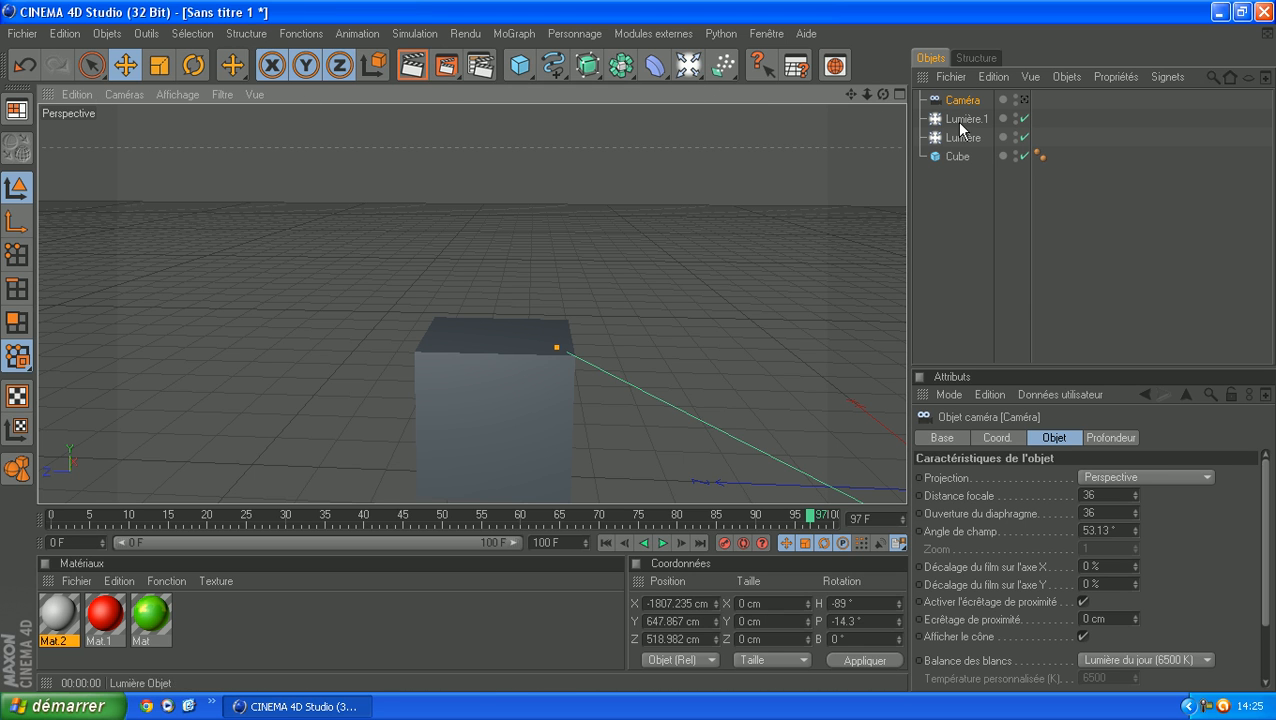
mouse_move(883, 94)
mouse_down()
mouse_move(850, 105)
mouse_move(915, 100)
mouse_move(930, 118)
mouse_move(890, 84)
mouse_move(860, 100)
mouse_move(875, 115)
mouse_move(870, 76)
mouse_move(838, 70)
mouse_move(898, 78)
mouse_move(870, 110)
mouse_move(852, 97)
mouse_move(883, 94)
mouse_up()
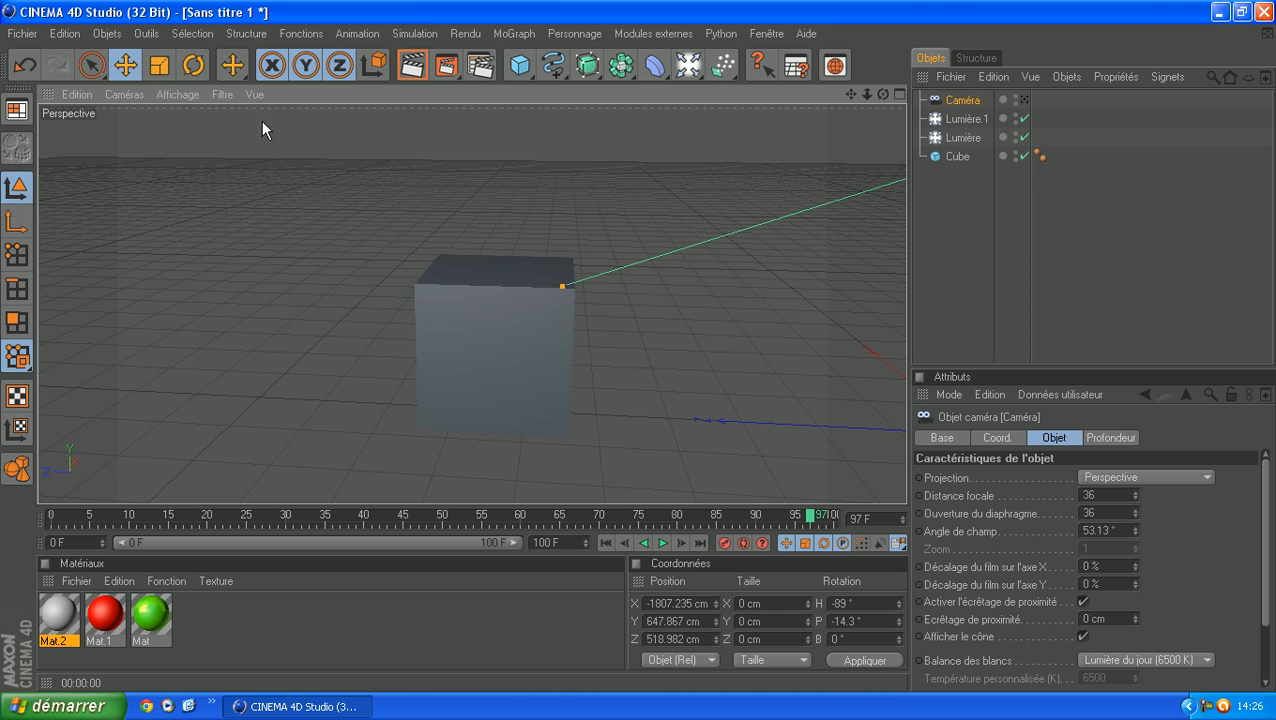
click(126, 94)
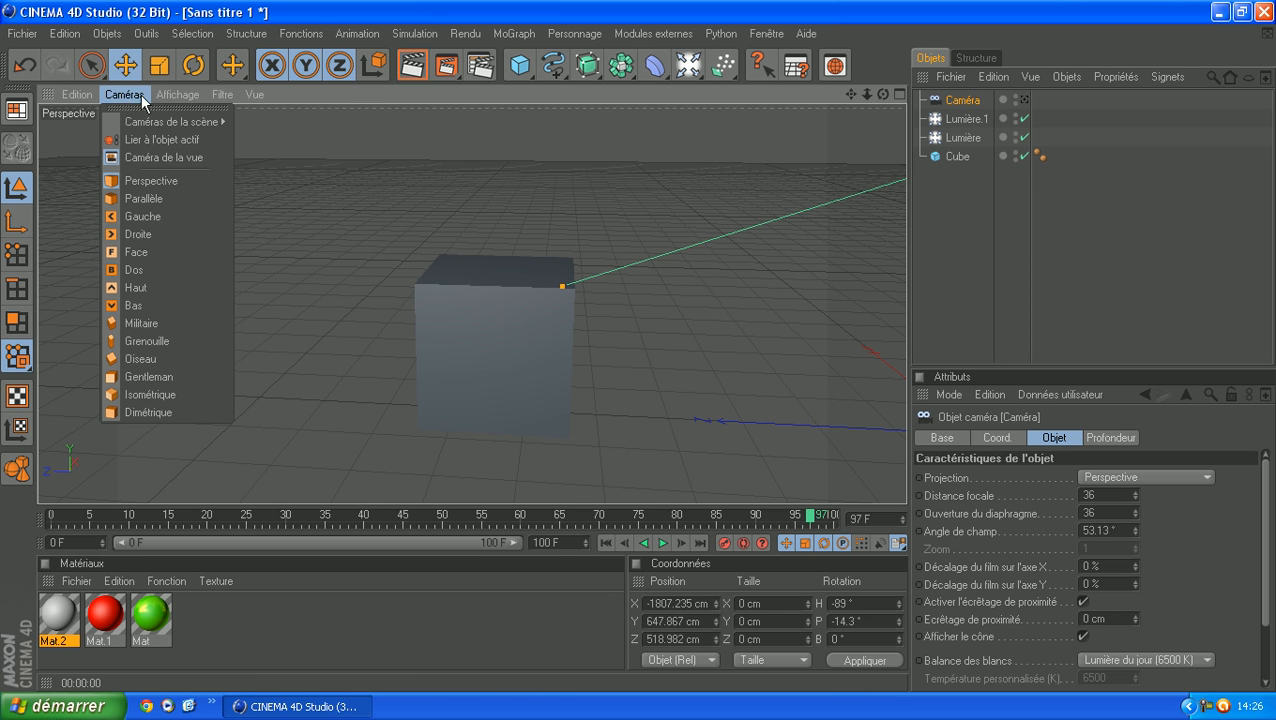
mouse_move(57, 96)
mouse_move(131, 95)
mouse_move(146, 123)
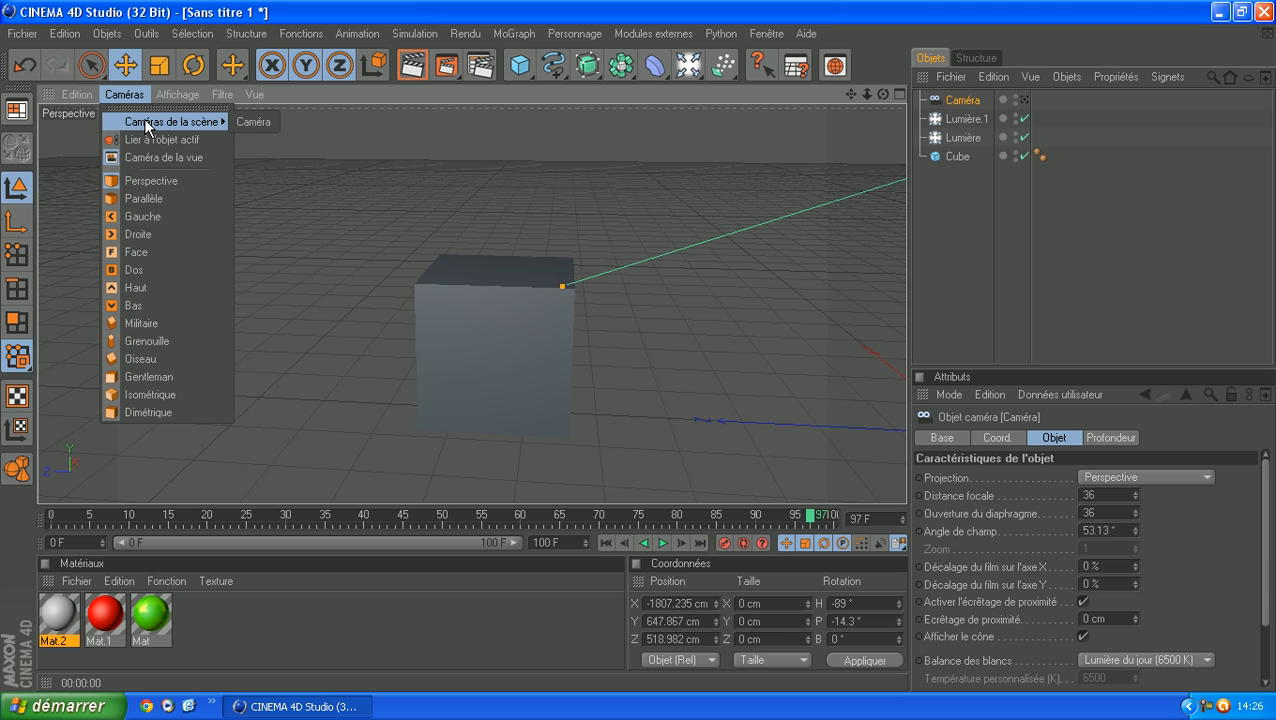
click(249, 121)
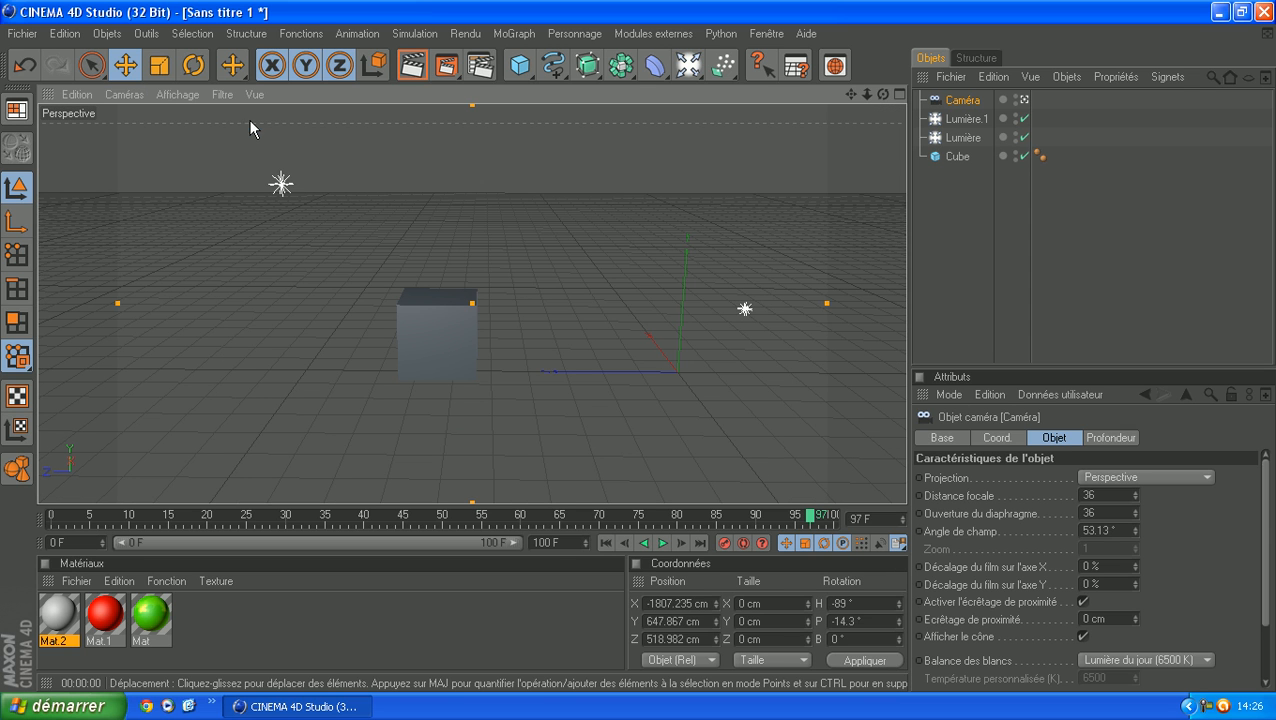
- Move the camera to about X -1215, Y 258, Z 1572 cm and record its starting keyframe at frame 0
drag(883, 94, 821, 2)
scroll(756, 127, up, 3)
drag(851, 94, 789, 87)
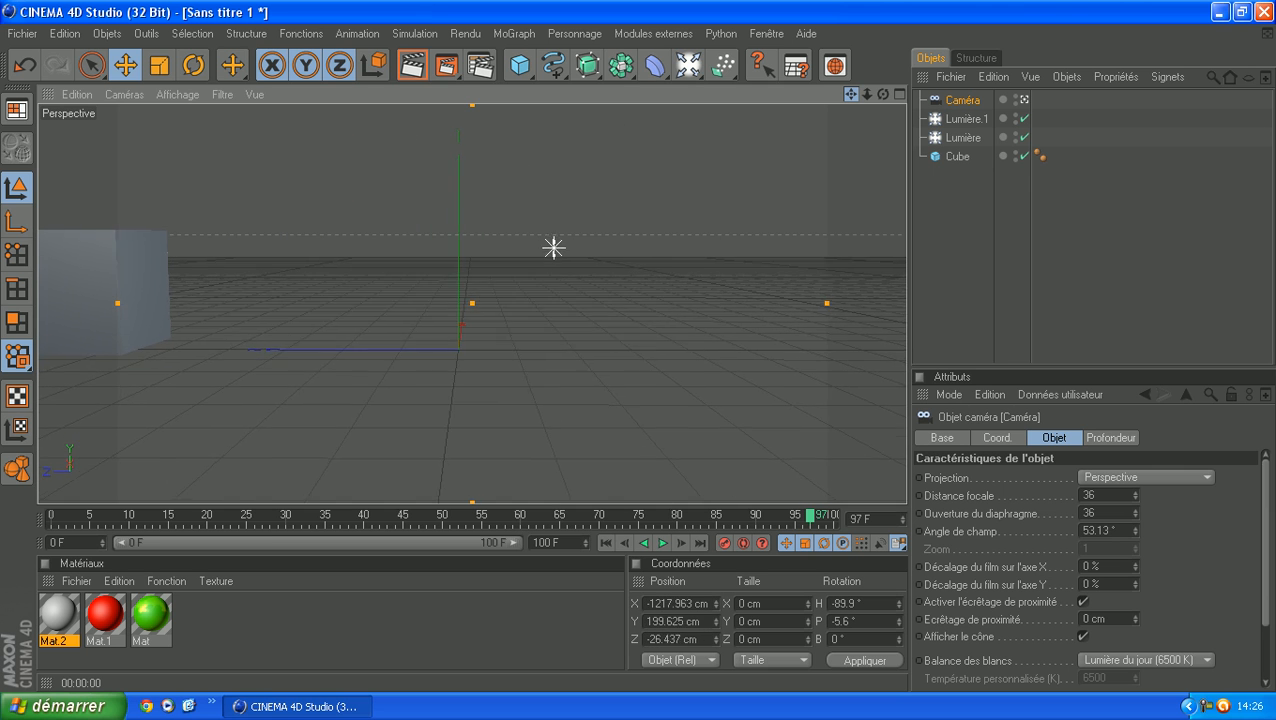
drag(851, 94, 1270, 62)
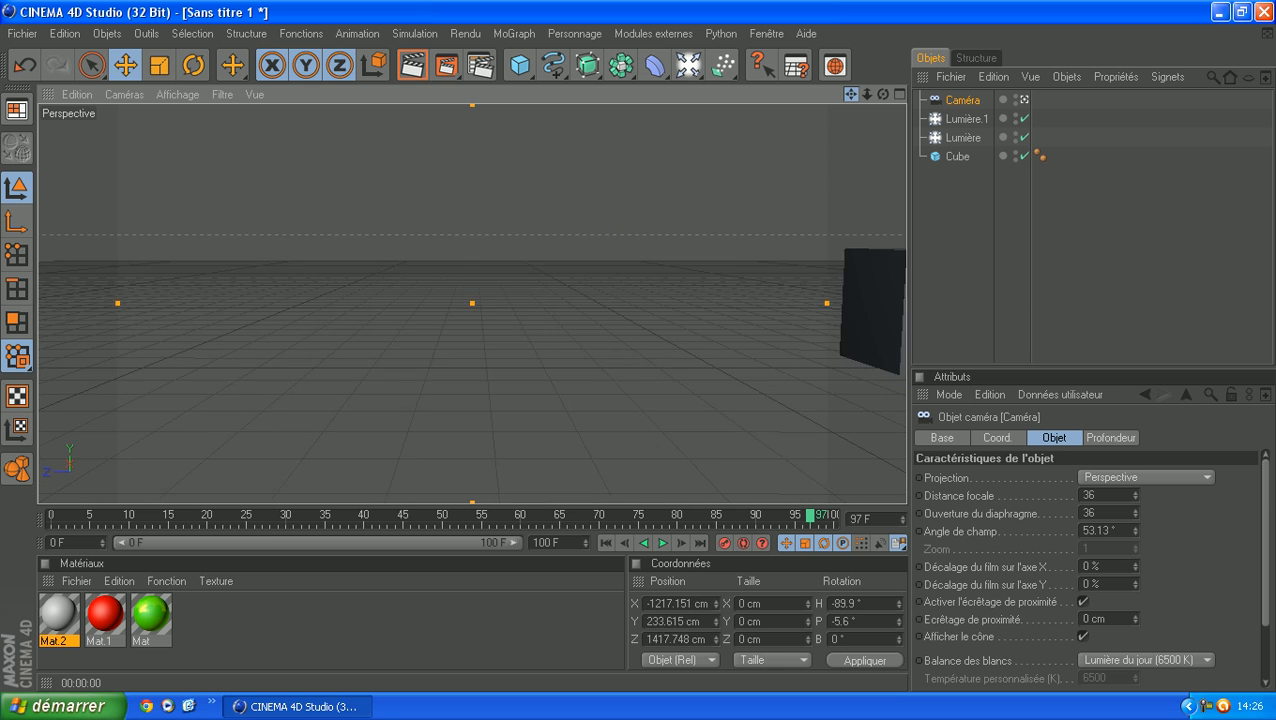
drag(851, 94, 700, 111)
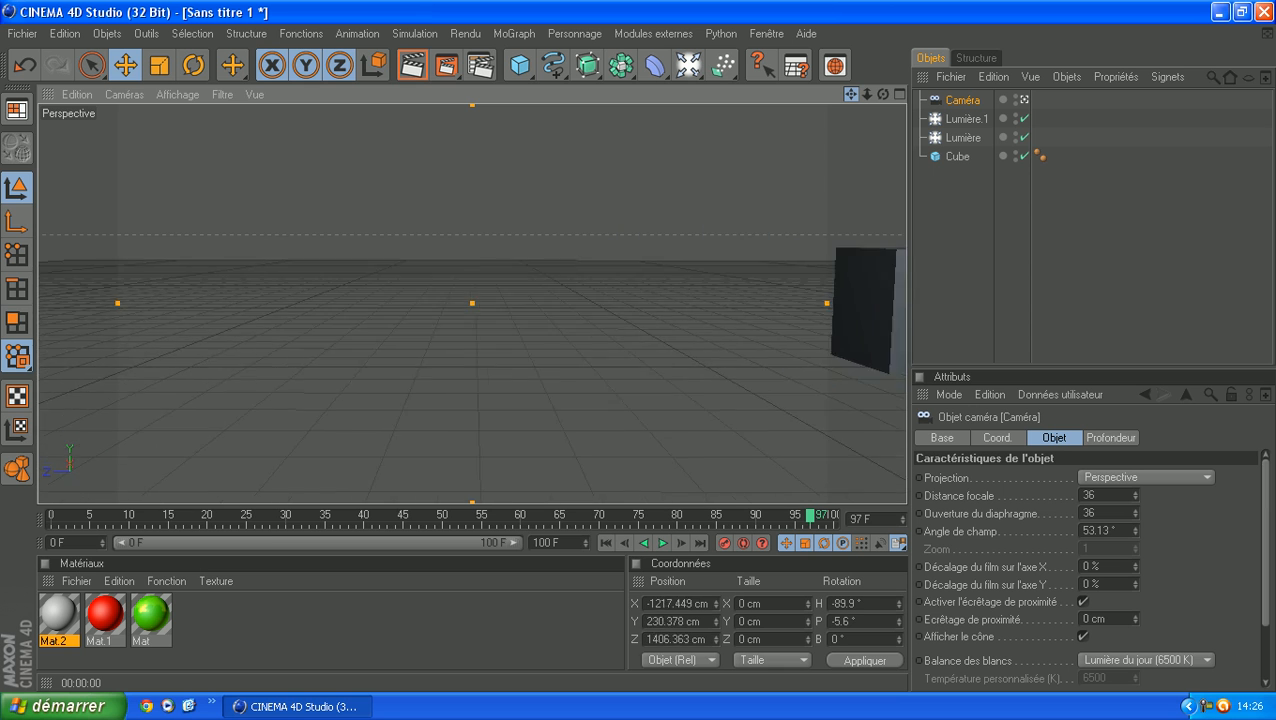
drag(851, 94, 727, 88)
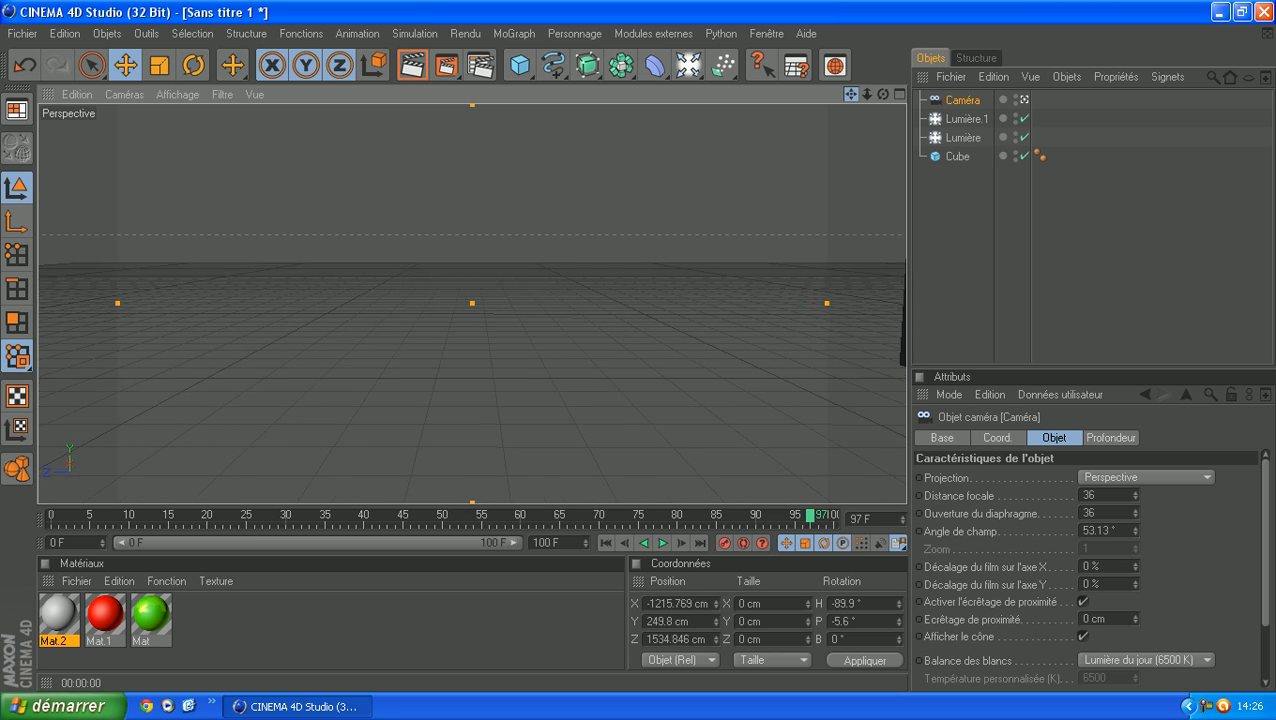
mouse_move(851, 94)
mouse_down()
mouse_move(721, 95)
mouse_move(840, 124)
mouse_move(840, 105)
mouse_move(843, 116)
mouse_up()
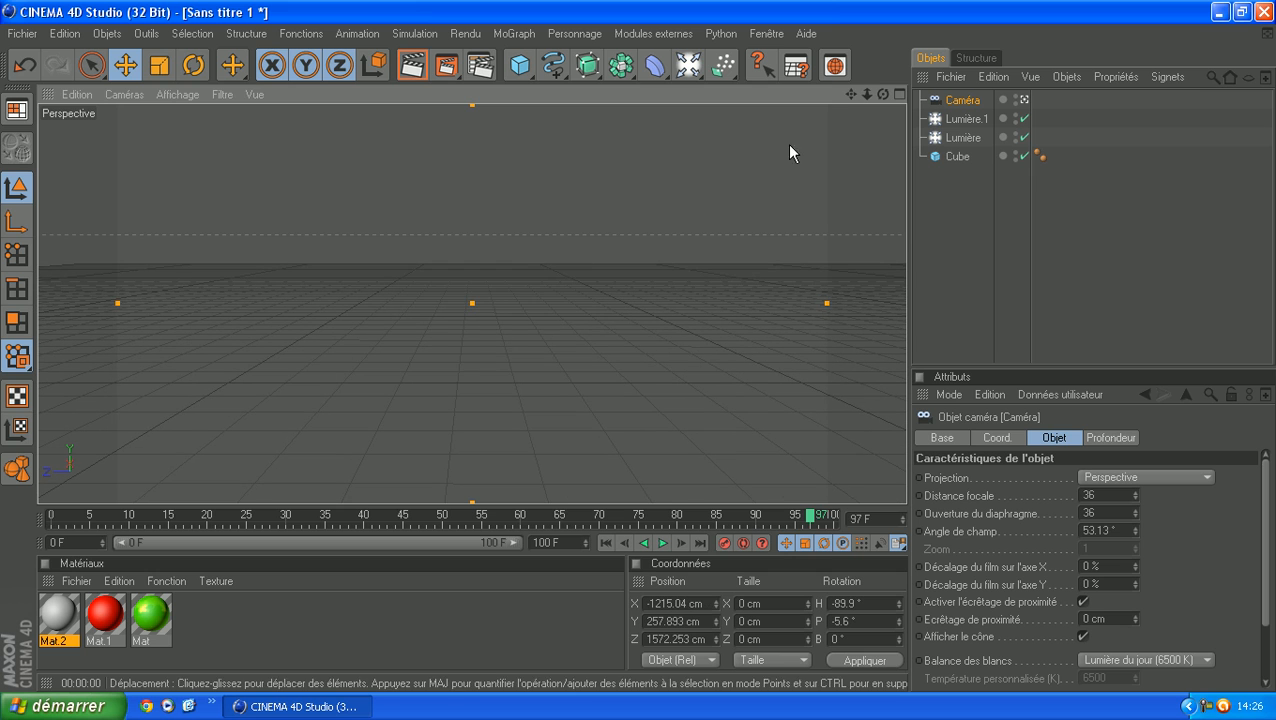
click(200, 516)
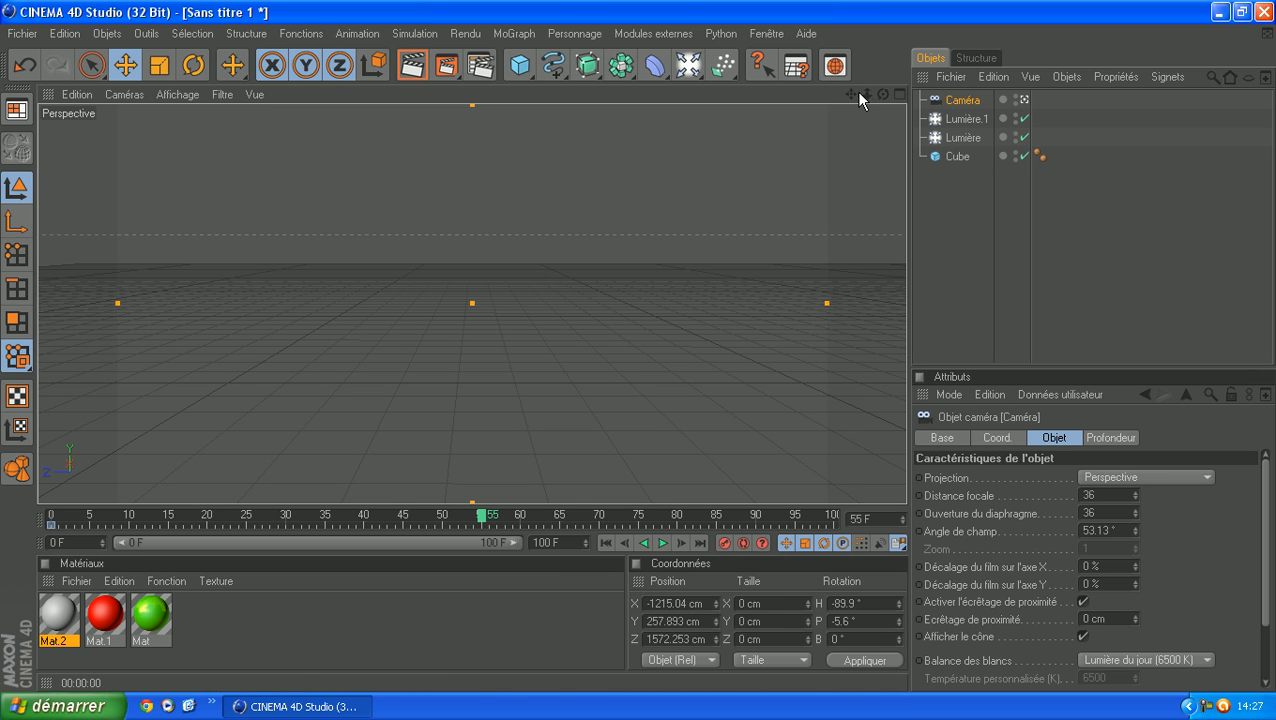
- Move the camera to about X -1132, Y 219, Z -888 cm and record a keyframe at frame 55
drag(849, 93, 700, 115)
drag(645, 288, 53, 263)
scroll(607, 250, down, 6)
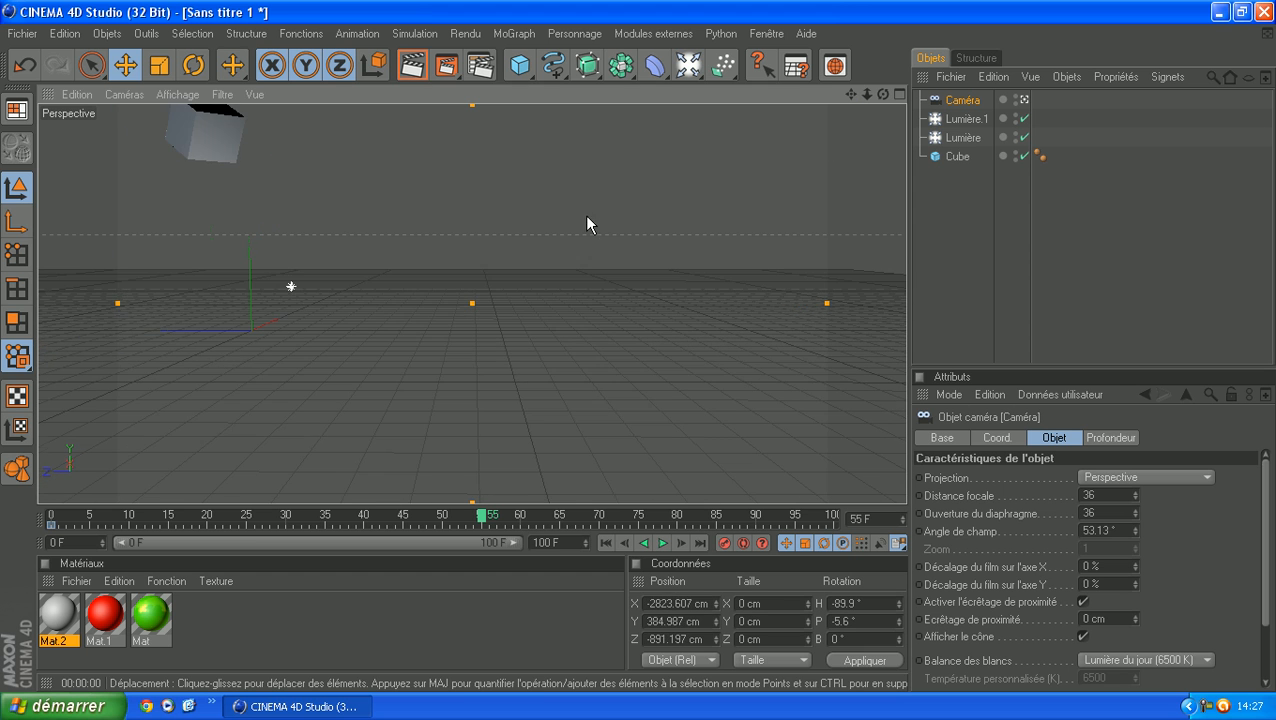
scroll(589, 195, up, 6)
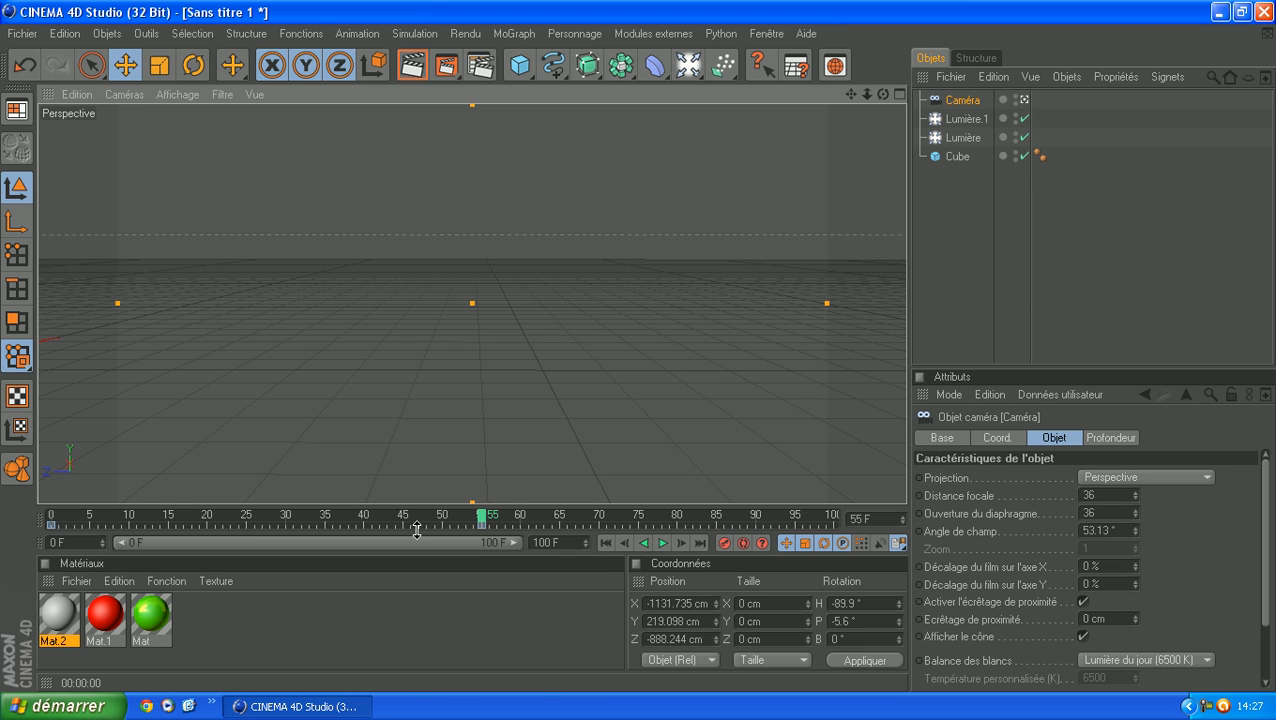
- Keyframe the camera at frame 67 at about X -1074, Y 837, Z 505 cm, and reframe and keyframe it at frame 82
drag(483, 520, 575, 518)
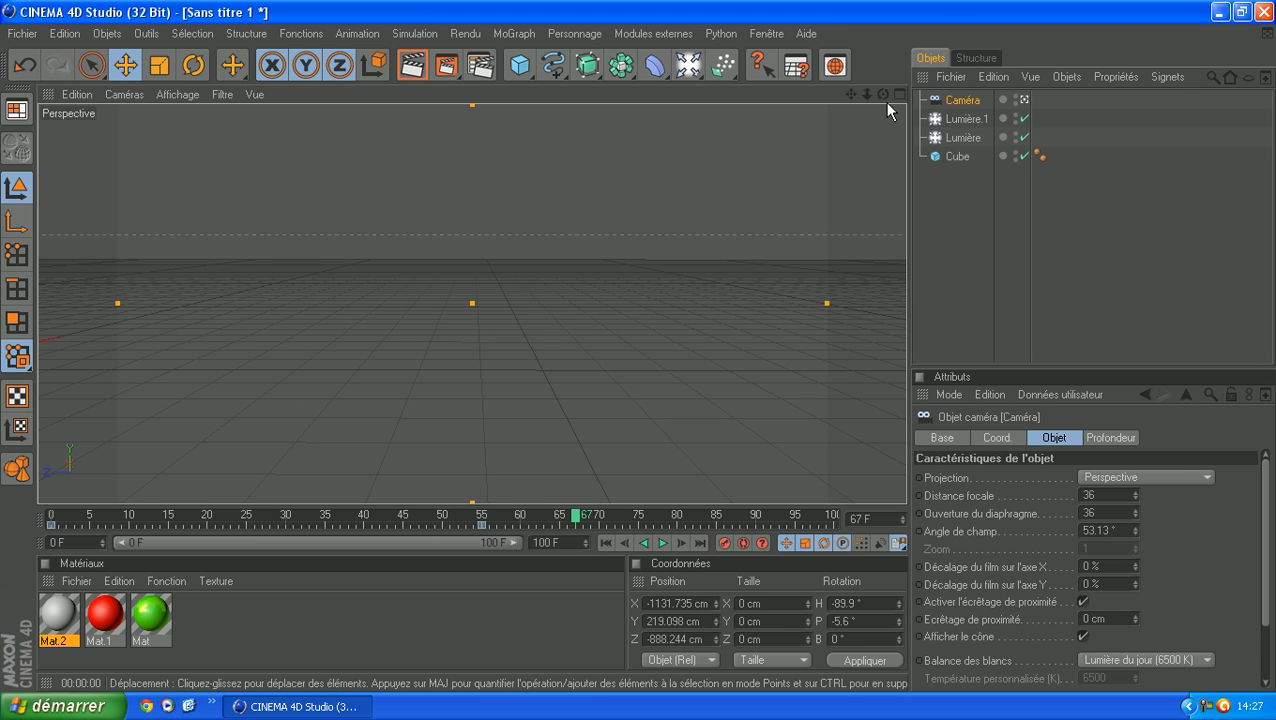
drag(851, 94, 727, 251)
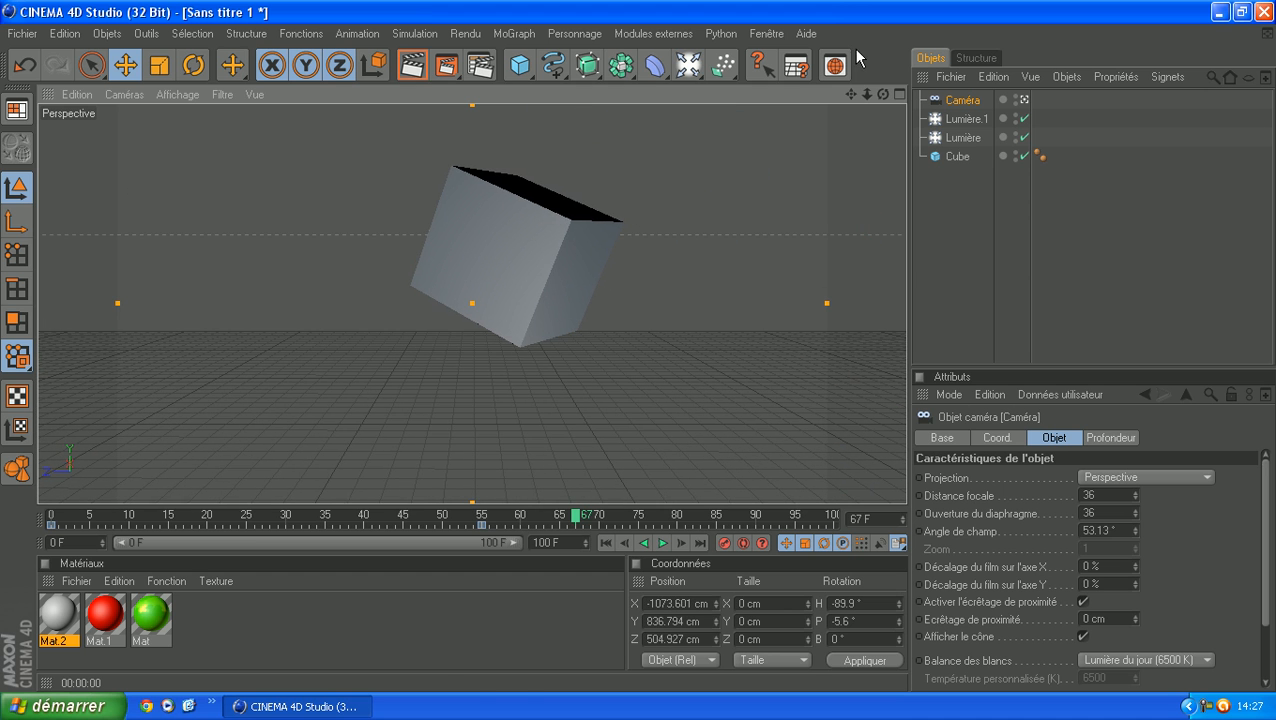
drag(583, 520, 692, 520)
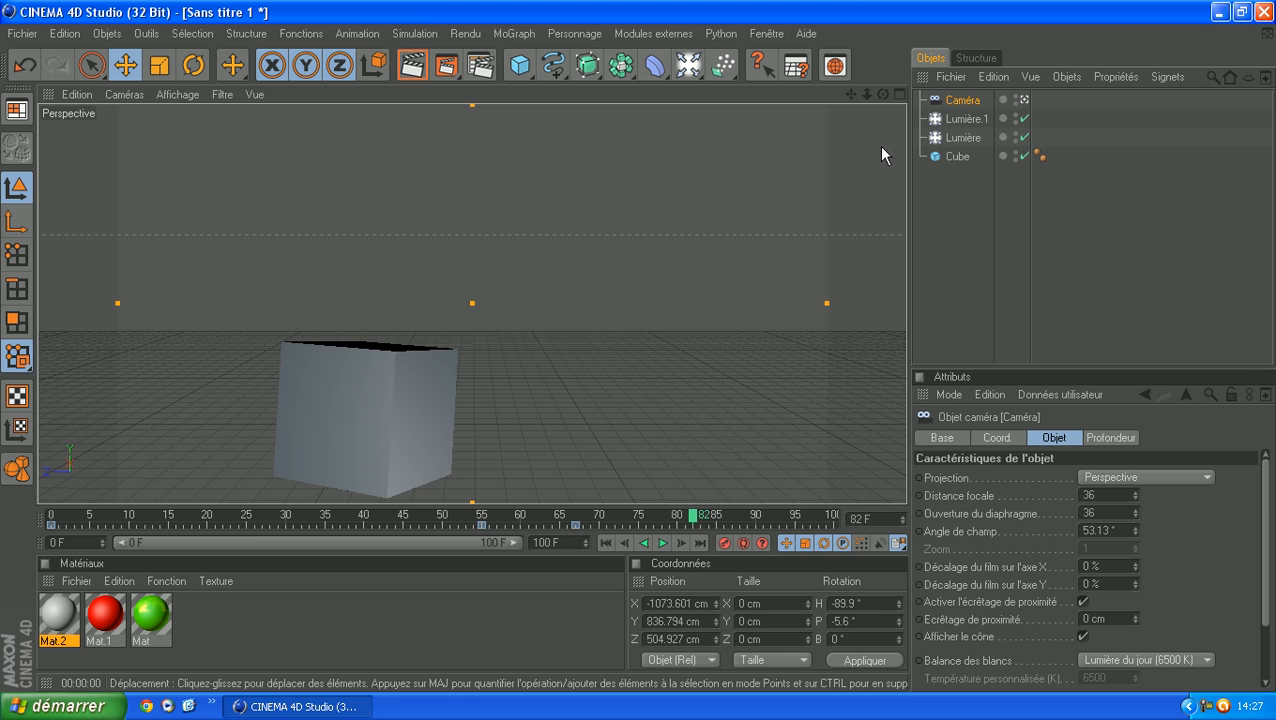
drag(851, 94, 913, 6)
click(729, 539)
- Keyframe the camera at frame 93 near X -1128, Y 284, Z 667 cm and at frame 98 near X -810, Y 216, Z 610 cm
drag(694, 515, 779, 515)
drag(851, 94, 801, 265)
drag(772, 528, 797, 522)
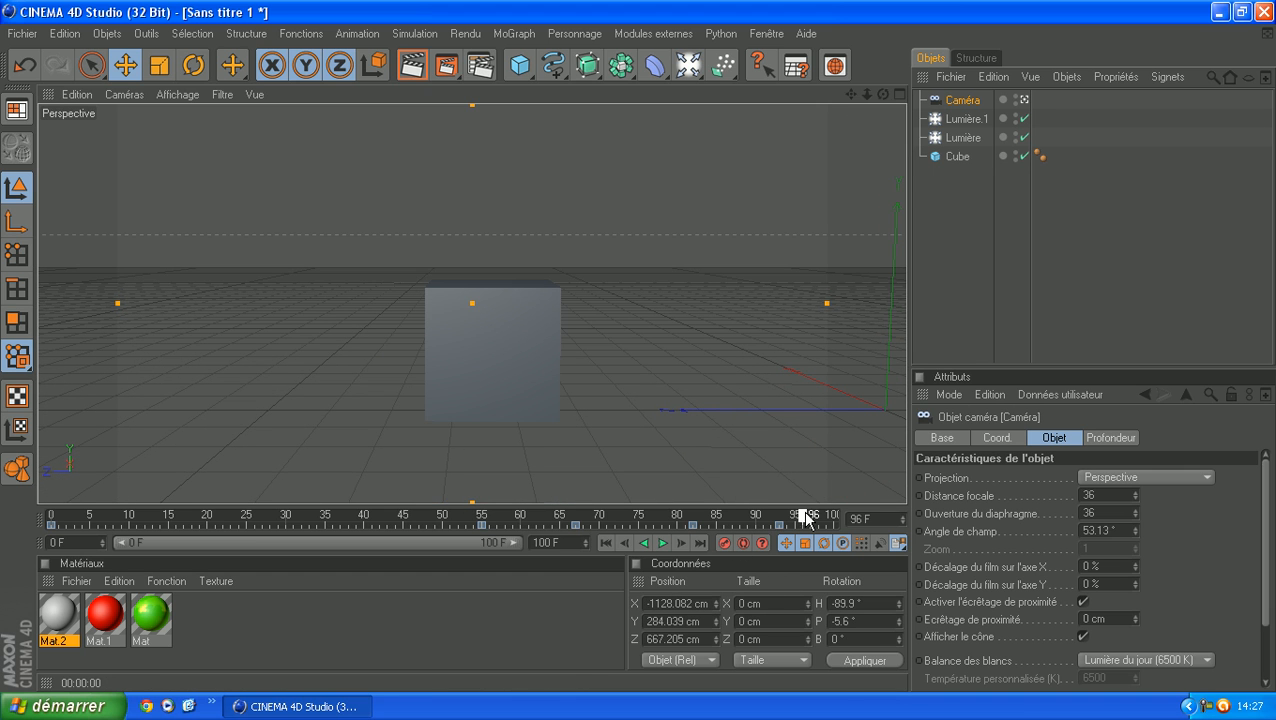
drag(851, 93, 721, 530)
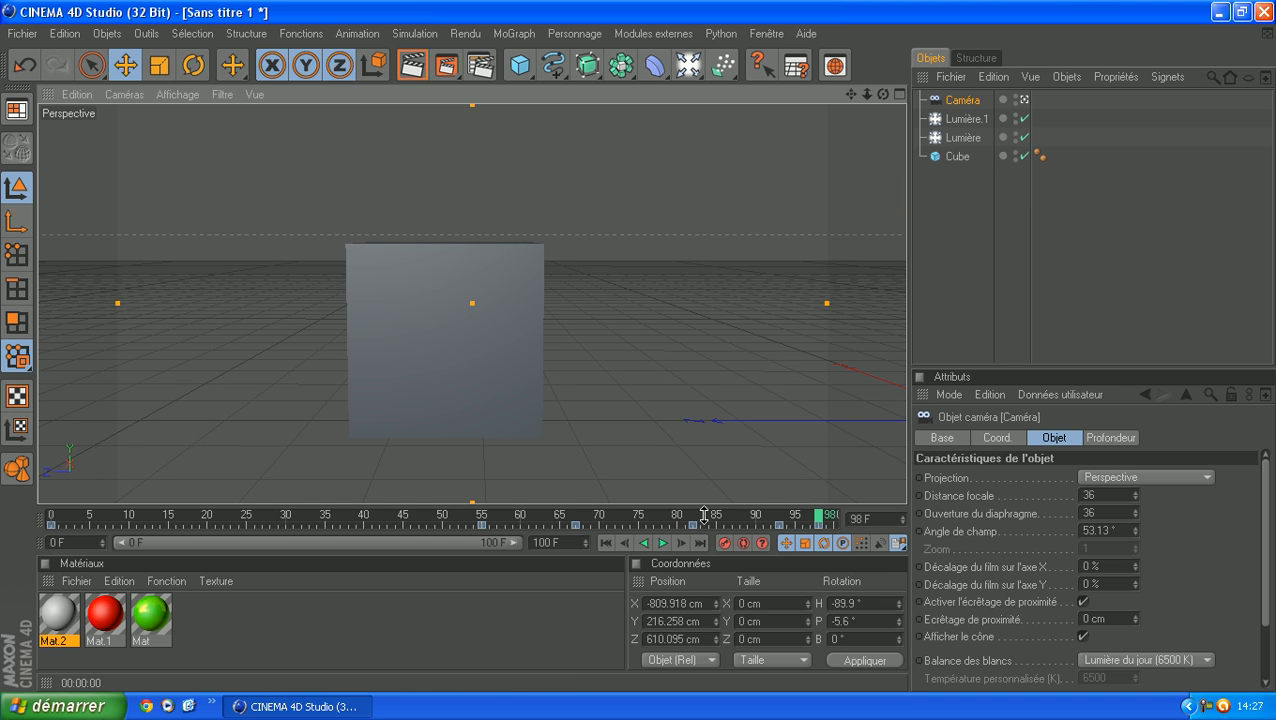
- Play the camera animation from the start with the camera deselected, stop it, and scrub to frame 96
click(606, 541)
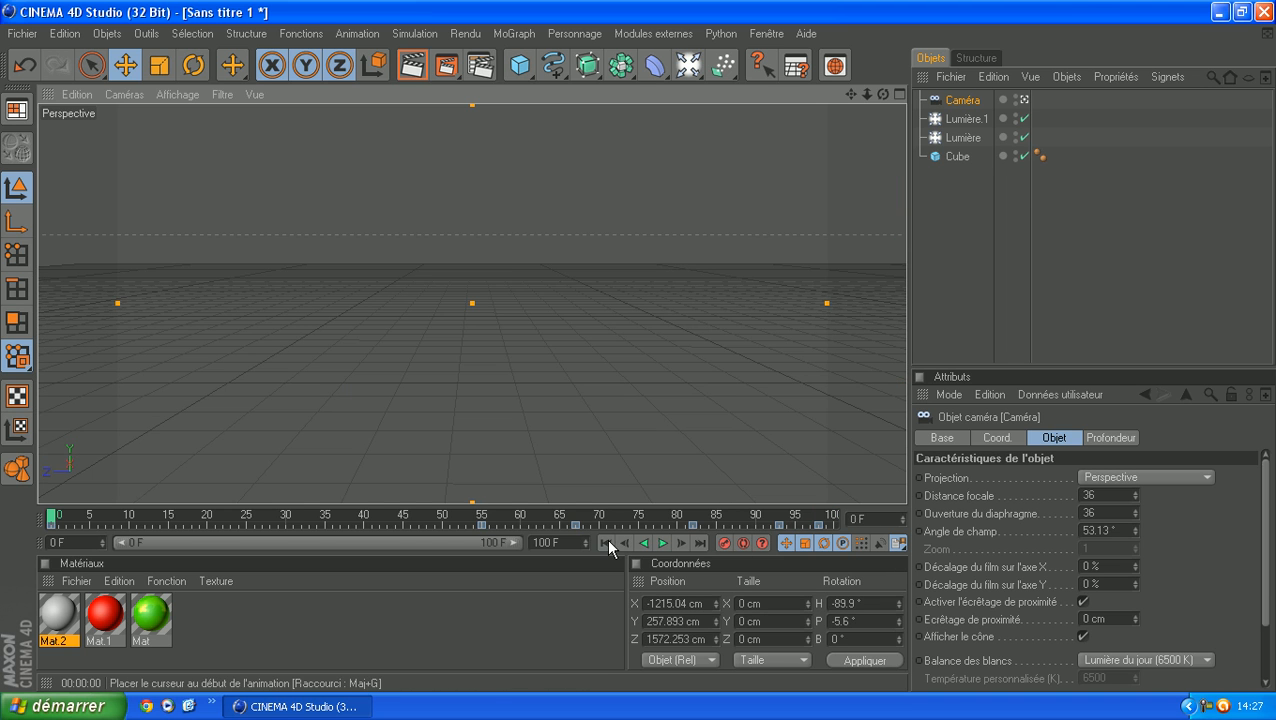
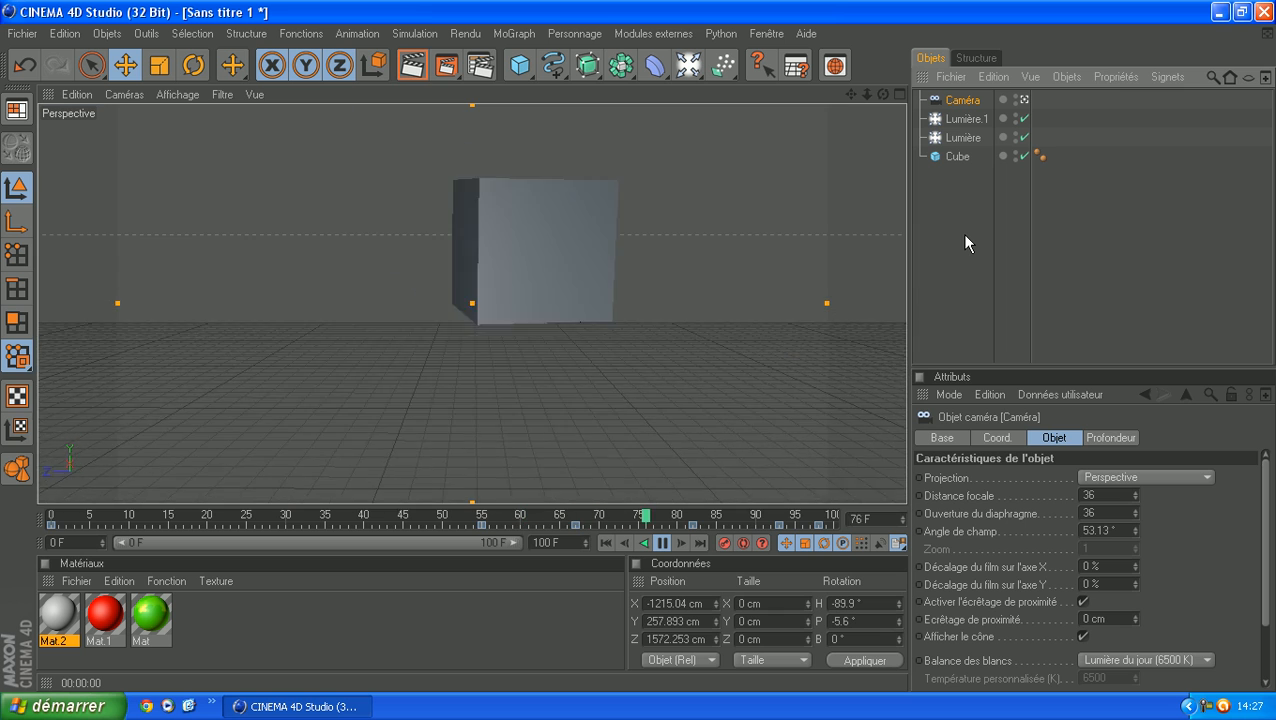
click(954, 229)
click(662, 542)
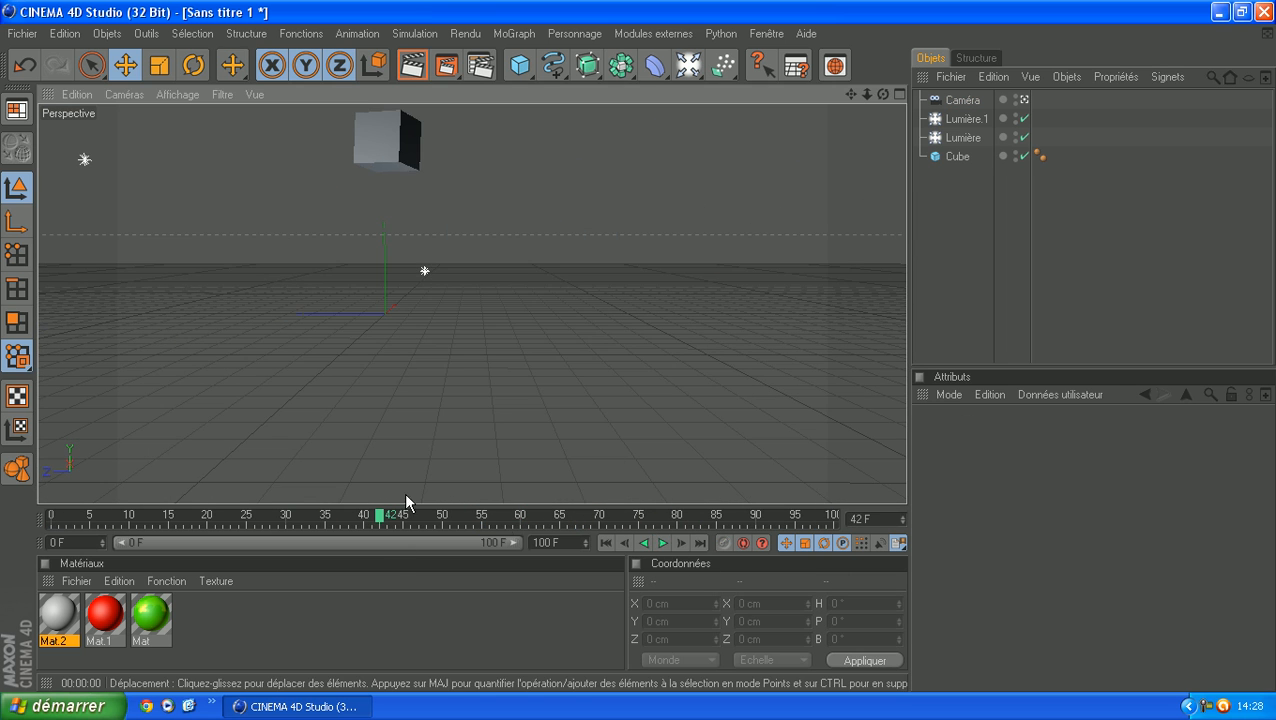
drag(378, 519, 804, 520)
drag(753, 517, 803, 520)
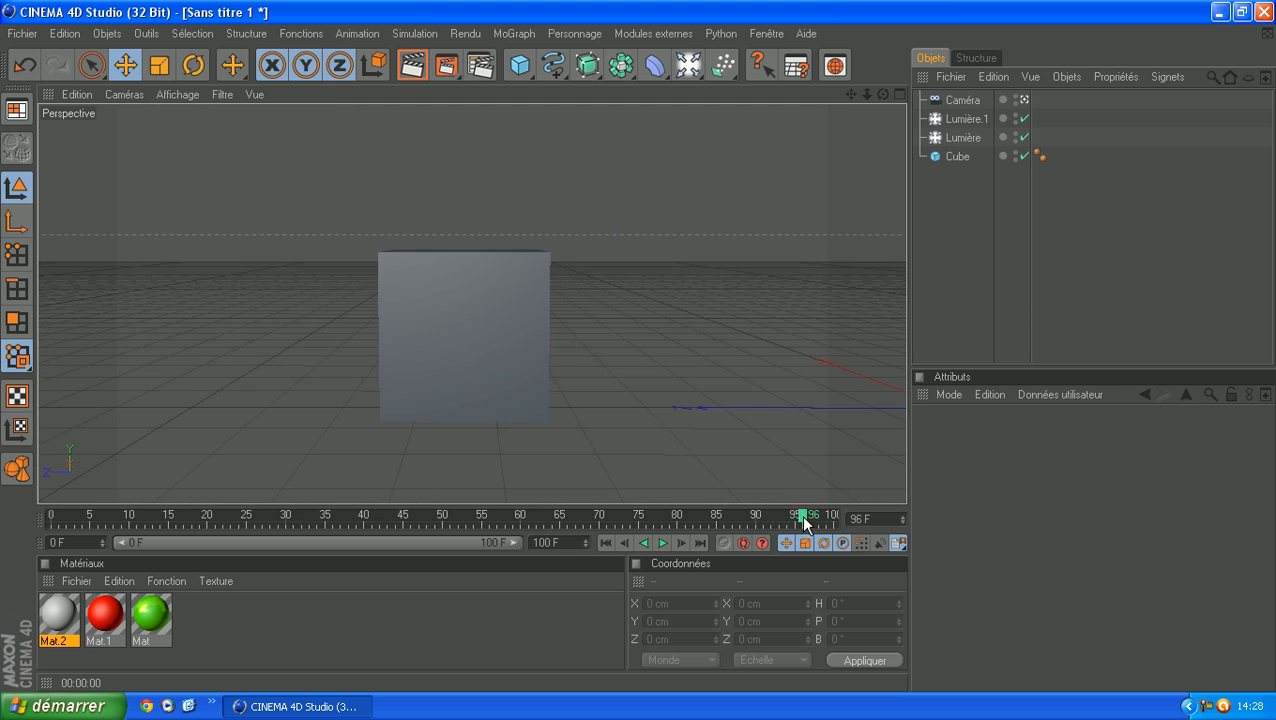
- Add a plane primitive and move it along Z to about 654 cm, under the cube
click(521, 67)
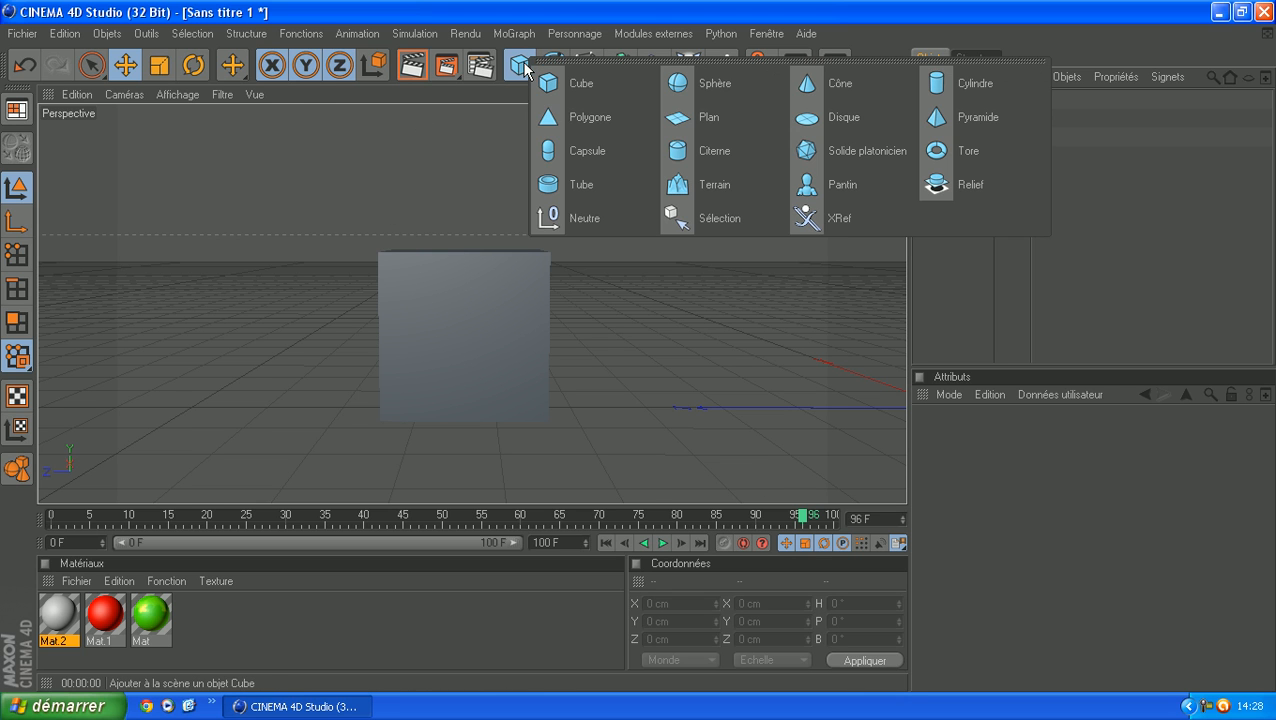
click(730, 126)
drag(864, 406, 339, 407)
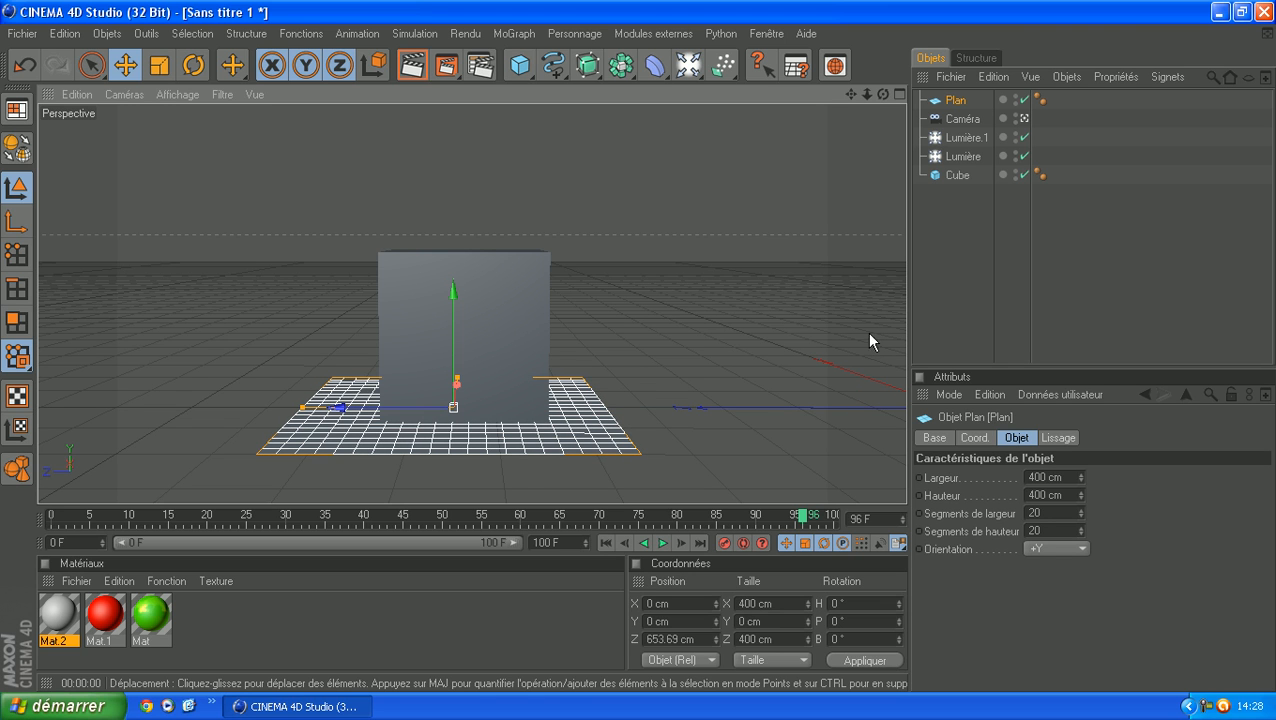
- Scale the plane uniformly to about 797 cm in width and height, and deselect it
key(t)
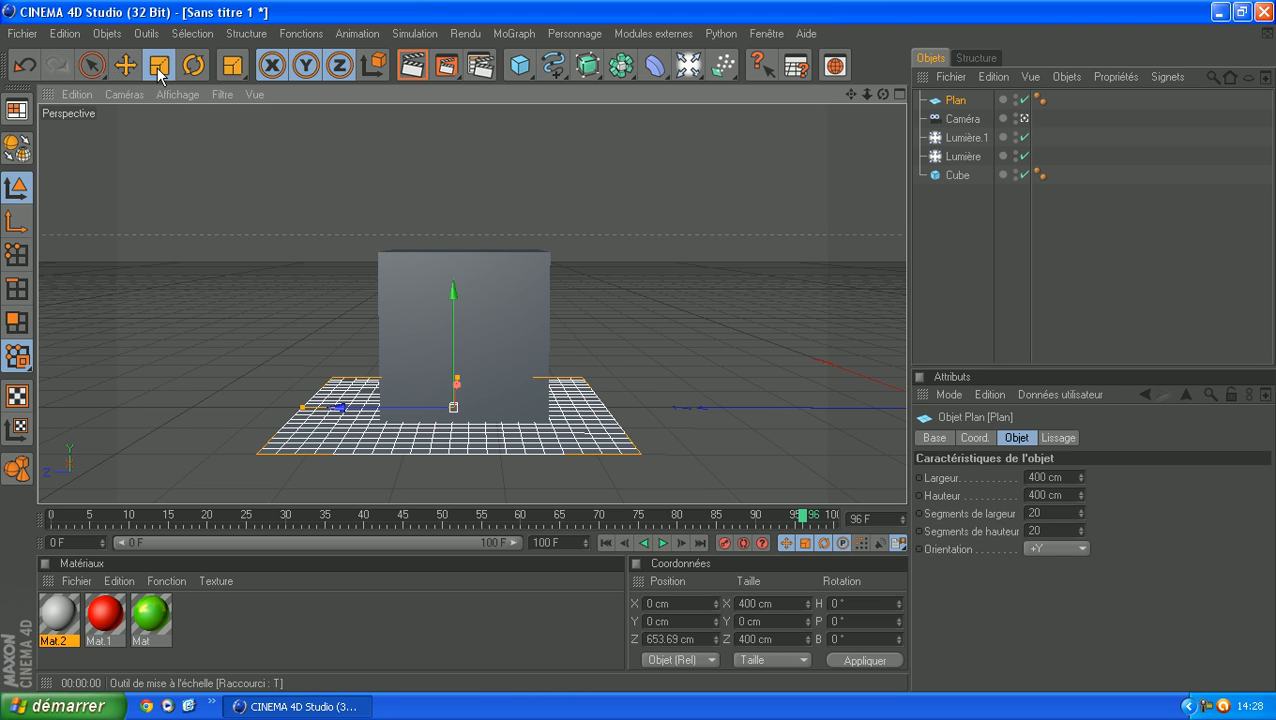
drag(453, 420, 542, 420)
click(853, 307)
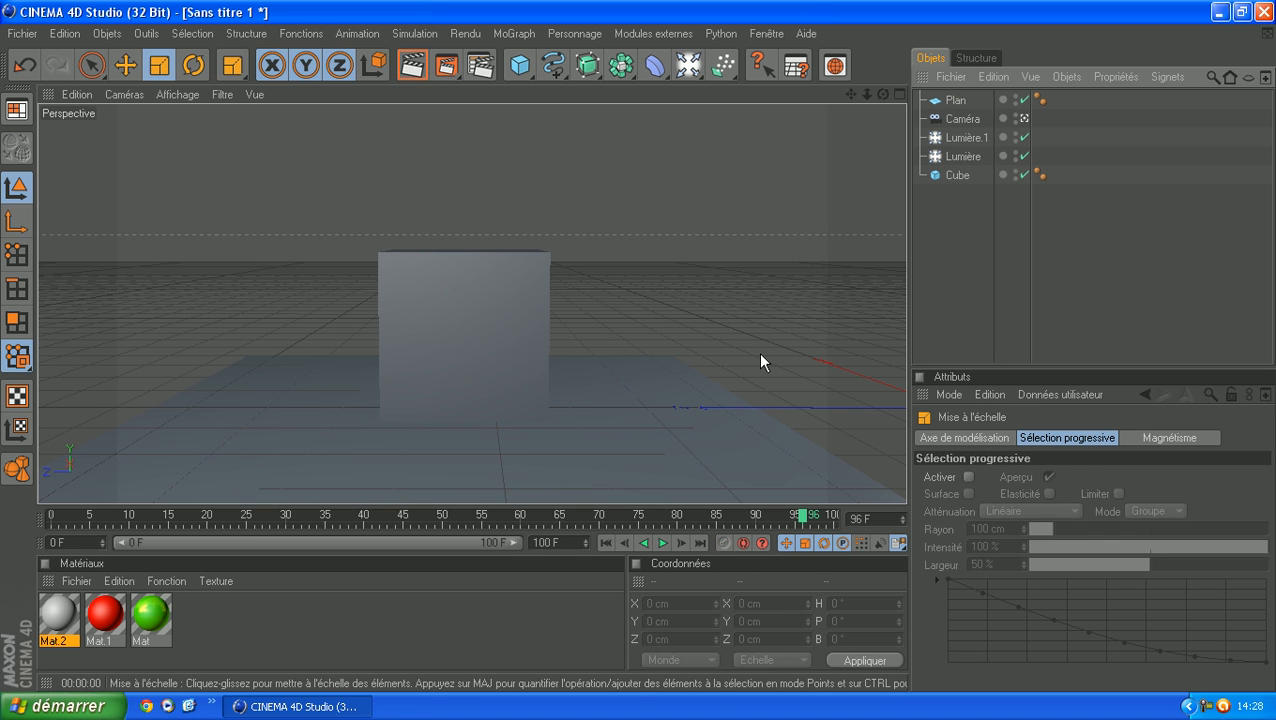
click(571, 432)
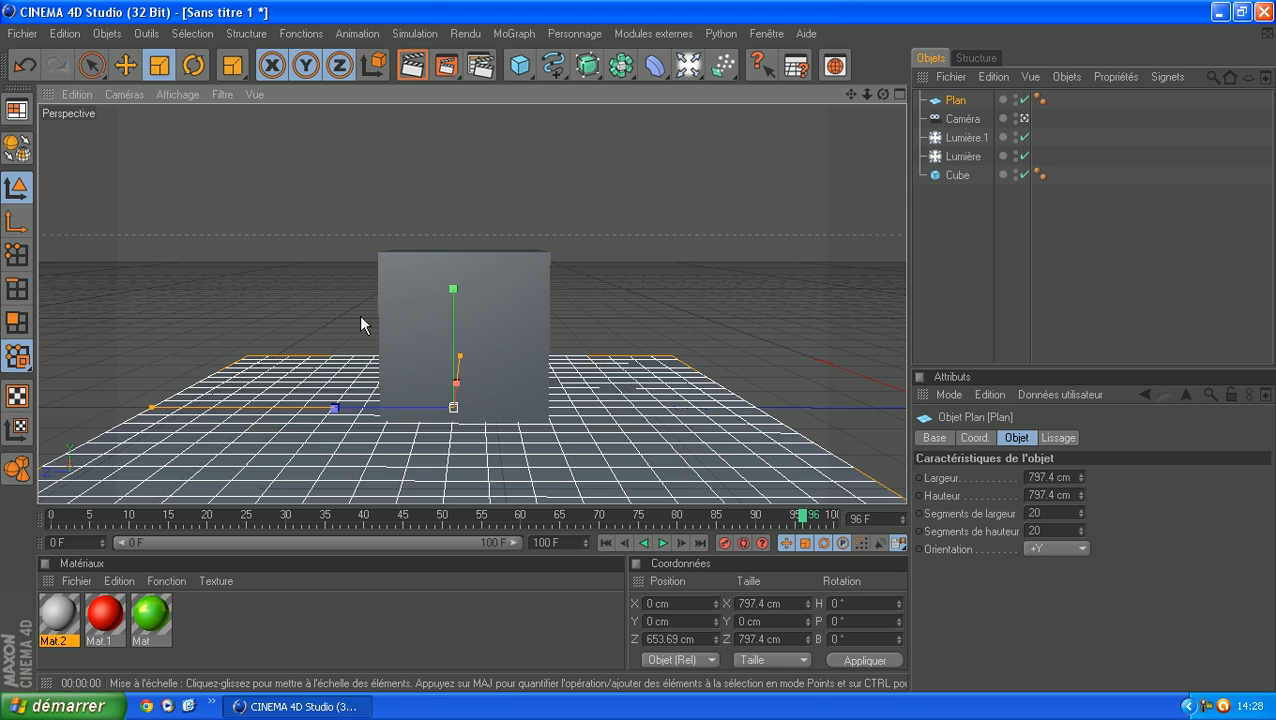
click(1003, 274)
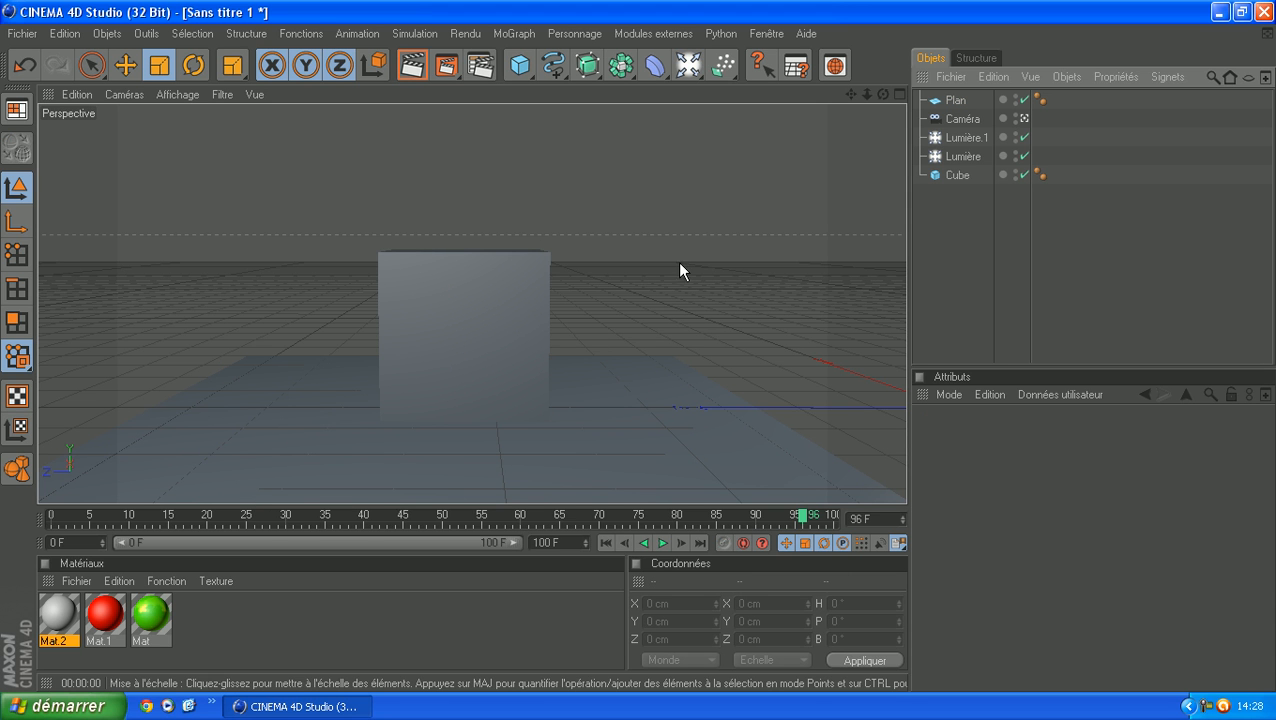
- Set the shadows of Lumière to Masques d'ombres (ombres diffuses) and render a preview of the view at frame 97
scroll(637, 258, down, 7)
scroll(633, 275, up, 3)
click(960, 156)
scroll(675, 276, up, 4)
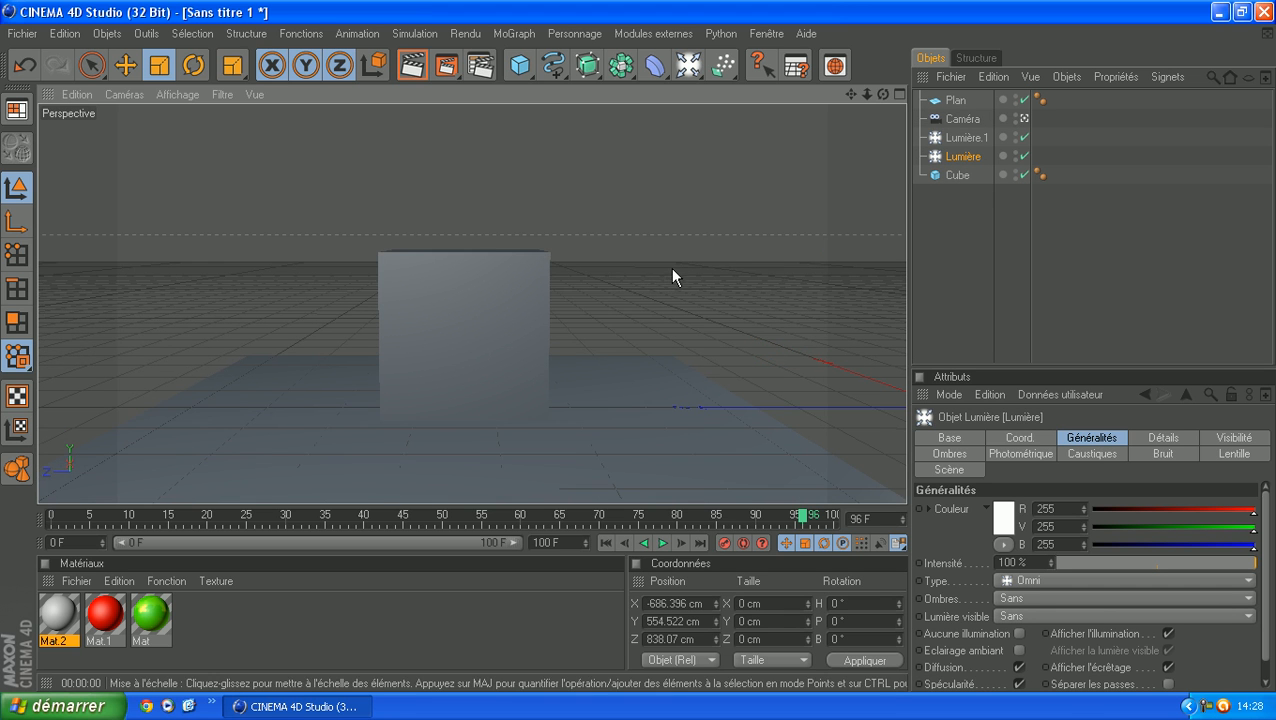
drag(803, 517, 810, 517)
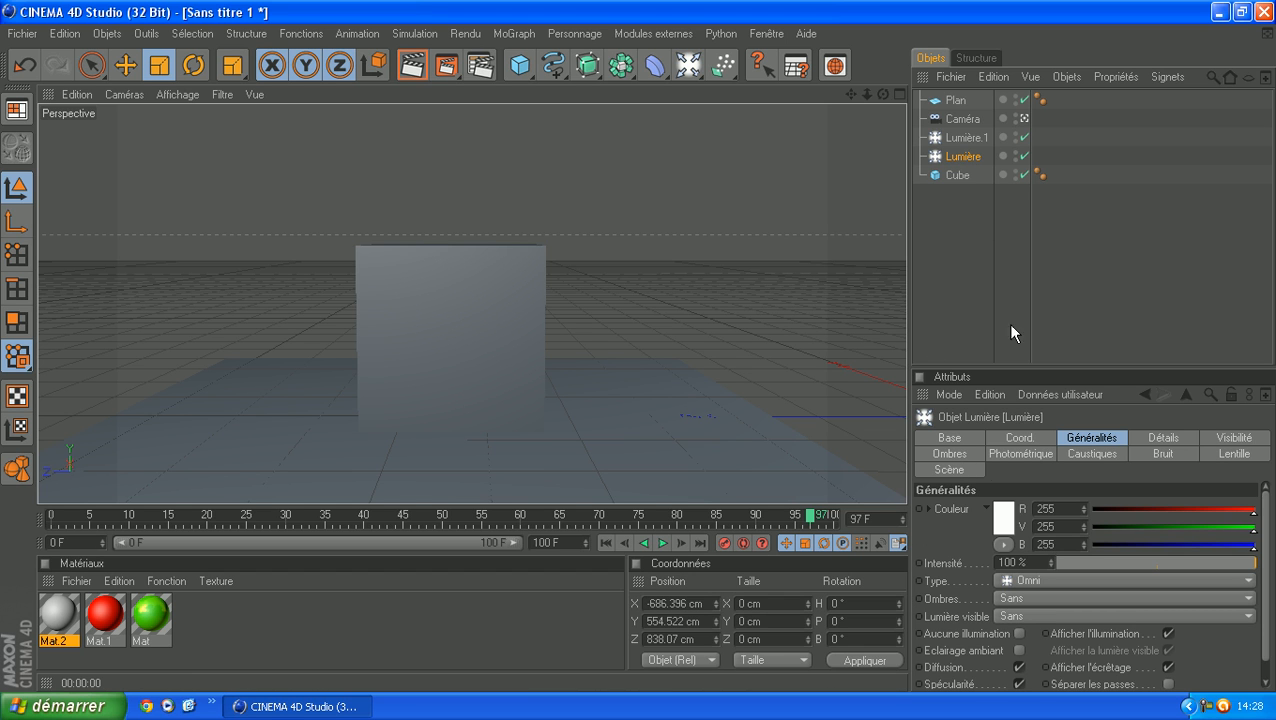
click(953, 455)
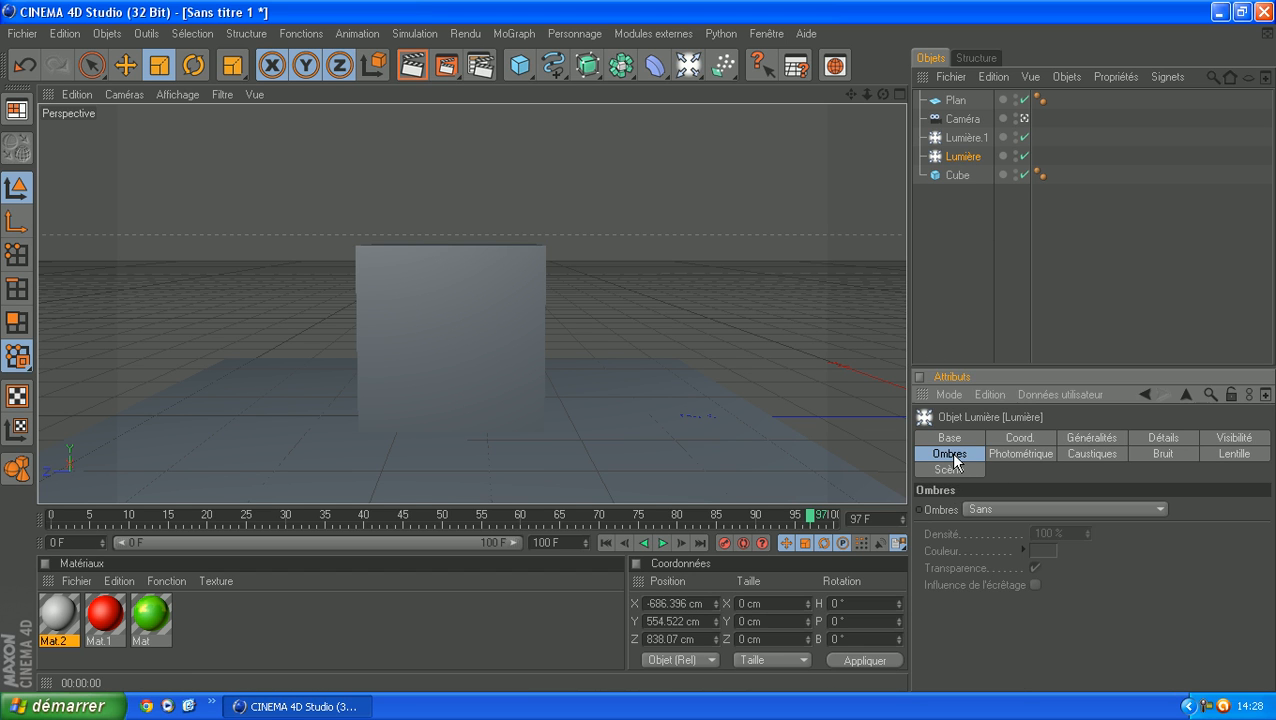
click(1004, 508)
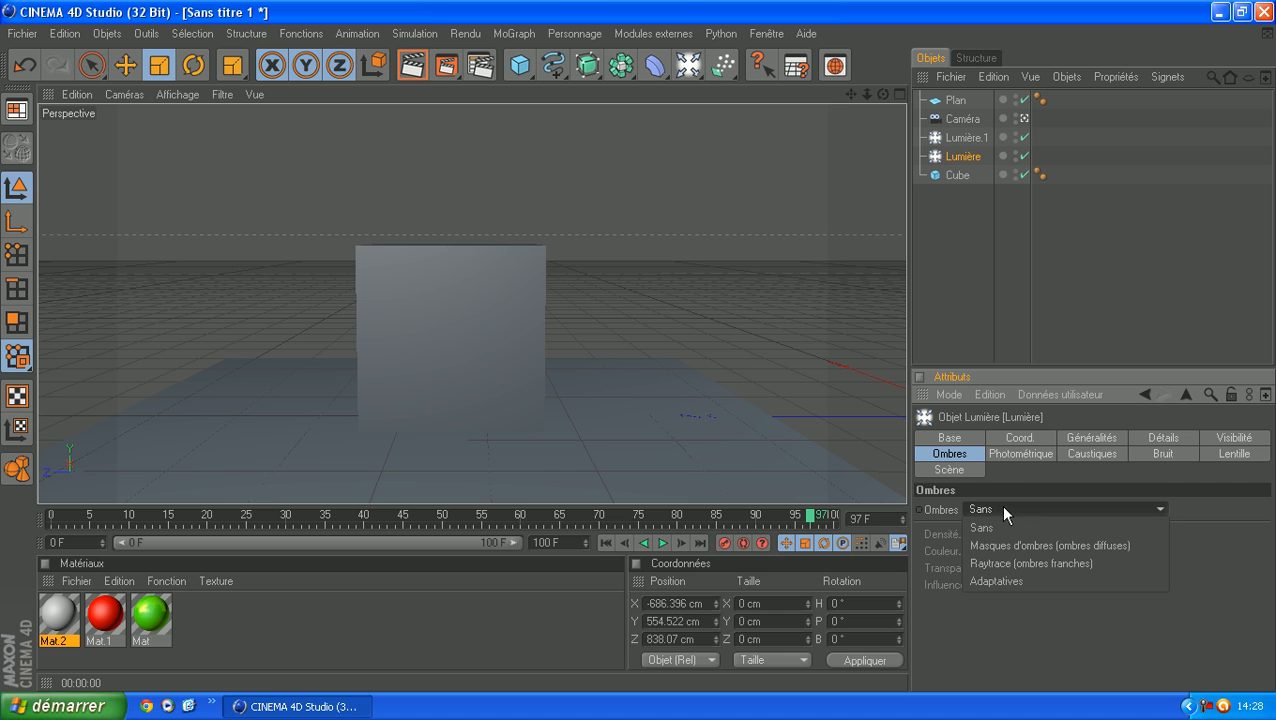
click(1068, 546)
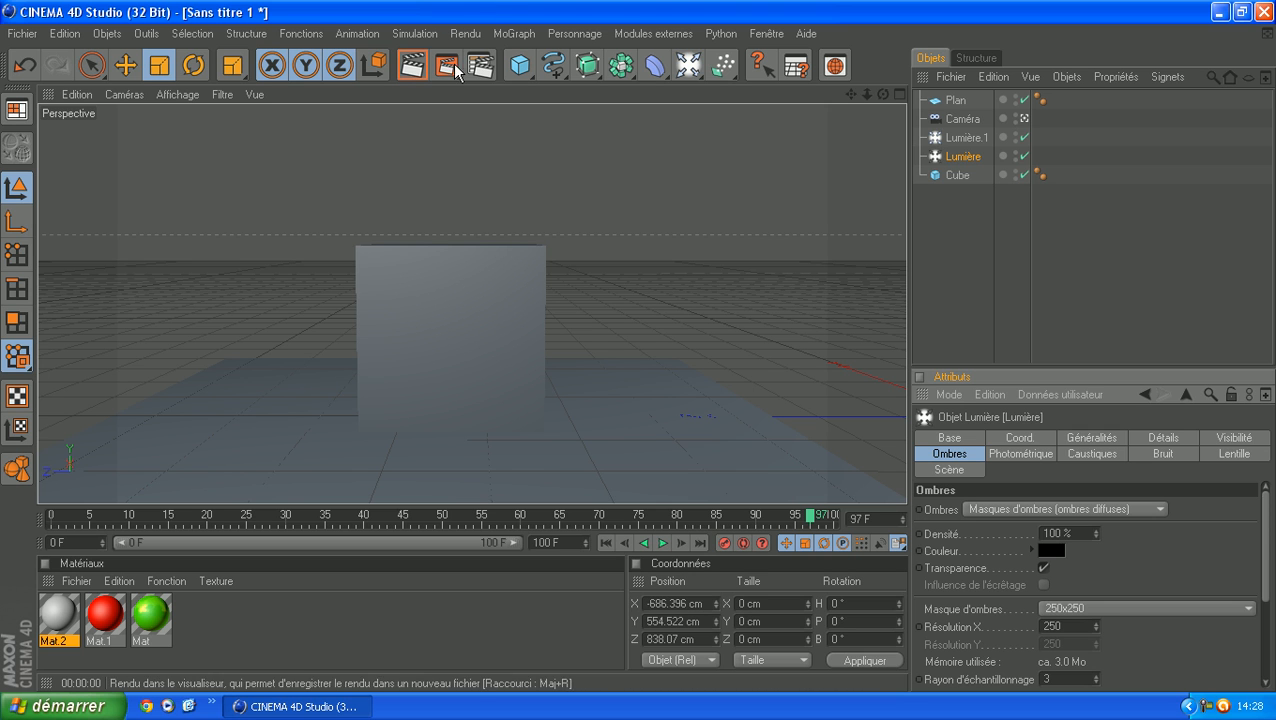
click(398, 66)
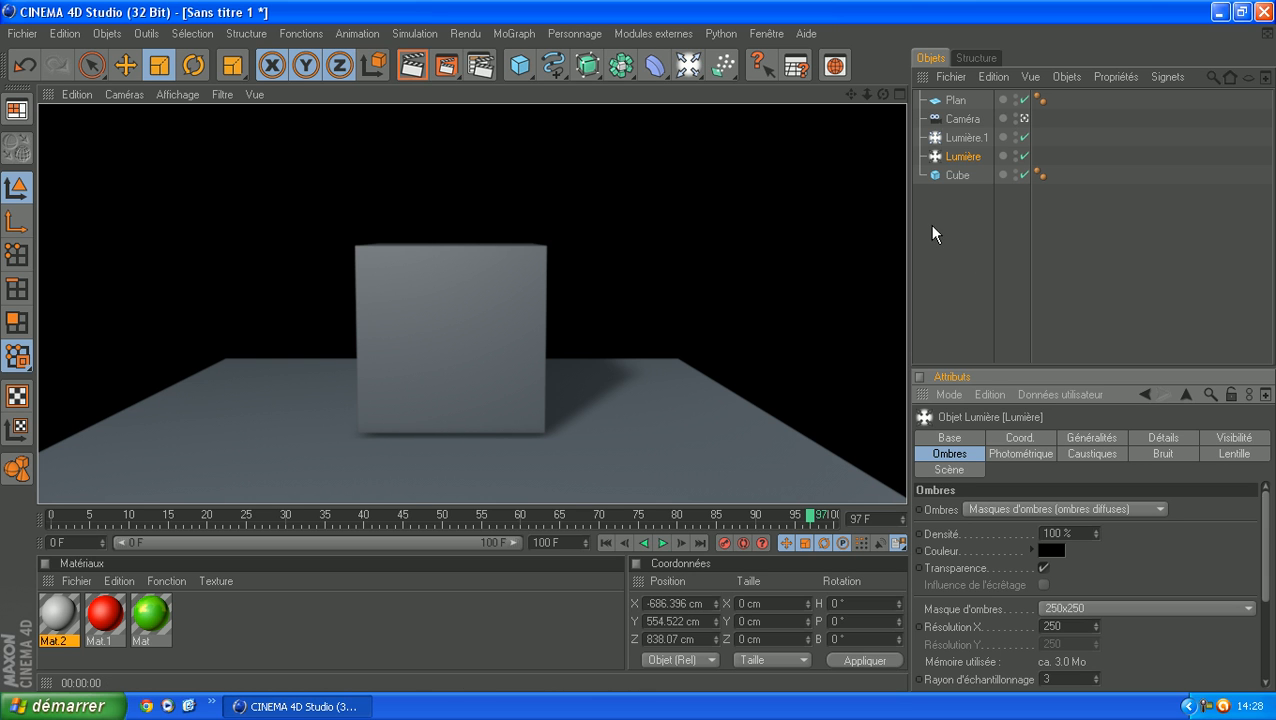
- Select the plane, render a preview of the view at frame 97, and clear the selection
click(961, 239)
click(570, 450)
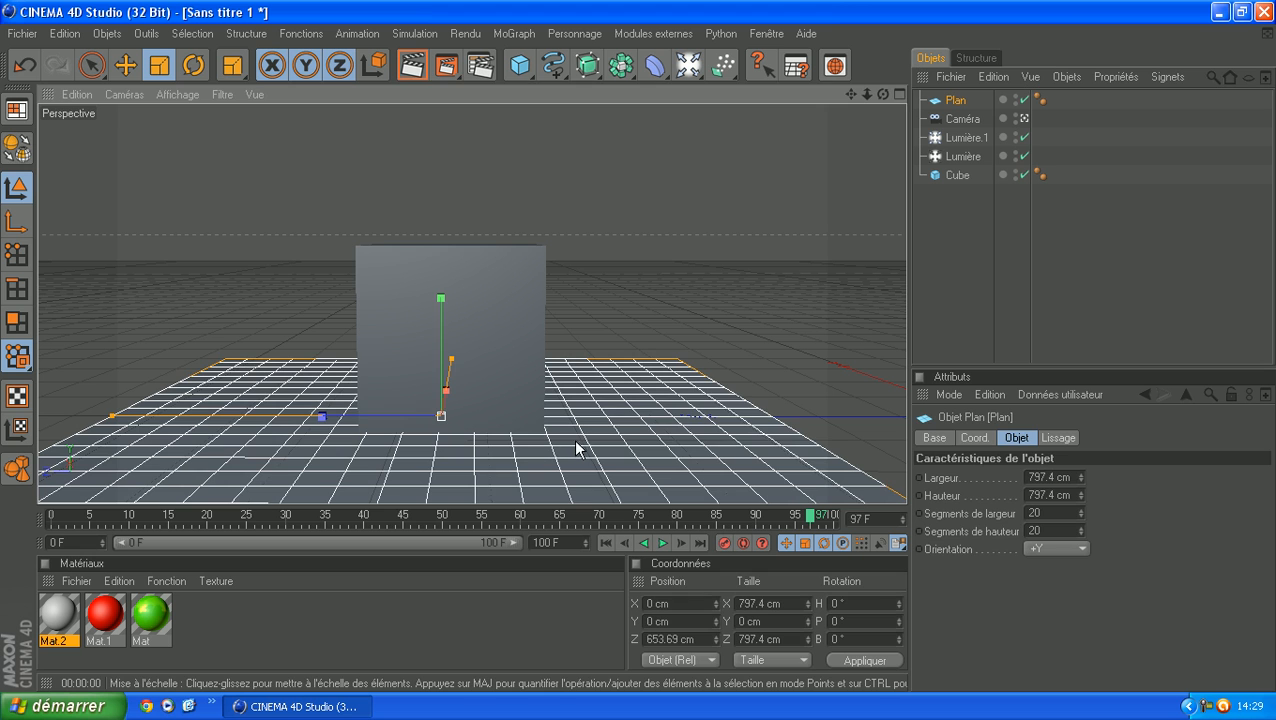
click(413, 66)
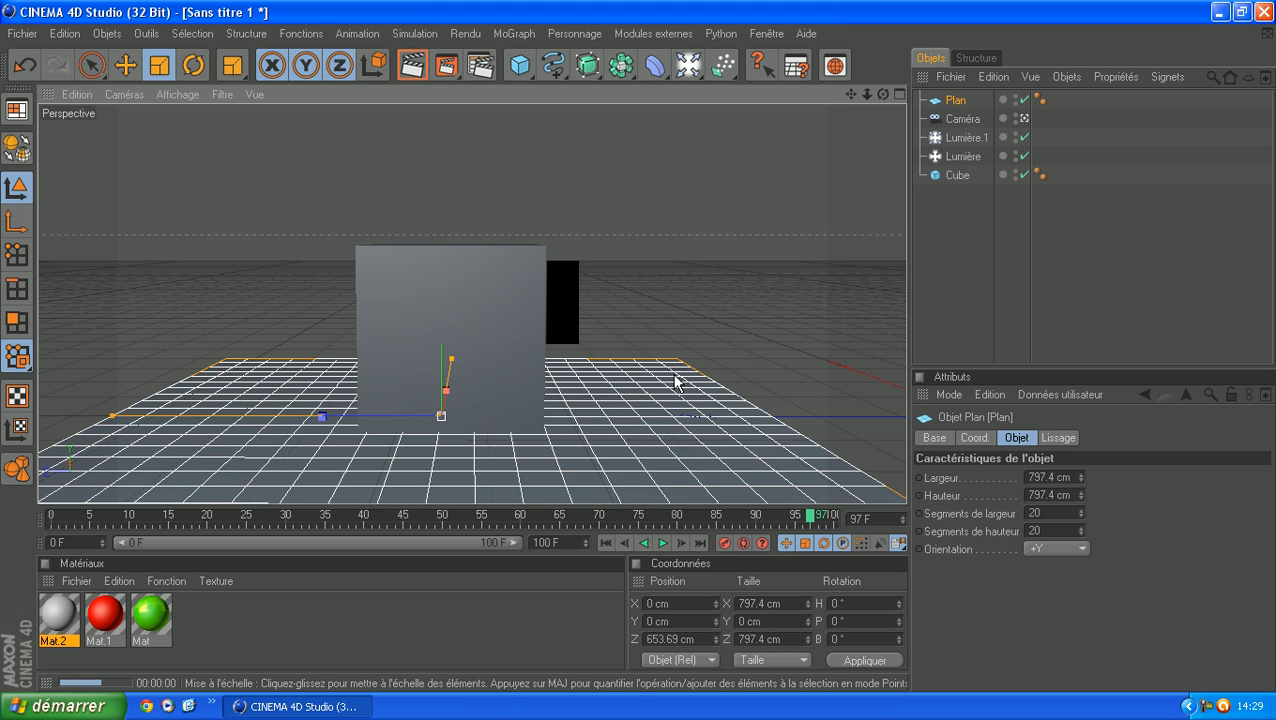
click(943, 293)
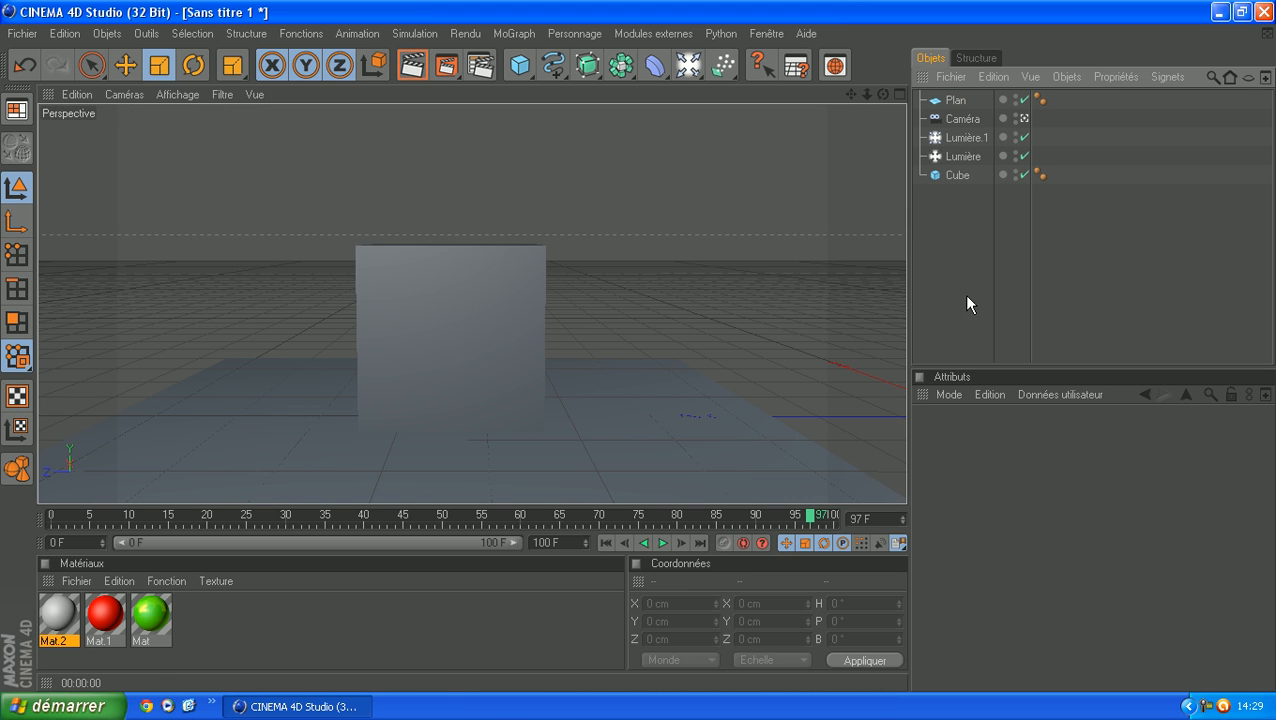
- Set the shadow density of Lumière to 50 %, render a preview of the view, and deselect the light
click(958, 101)
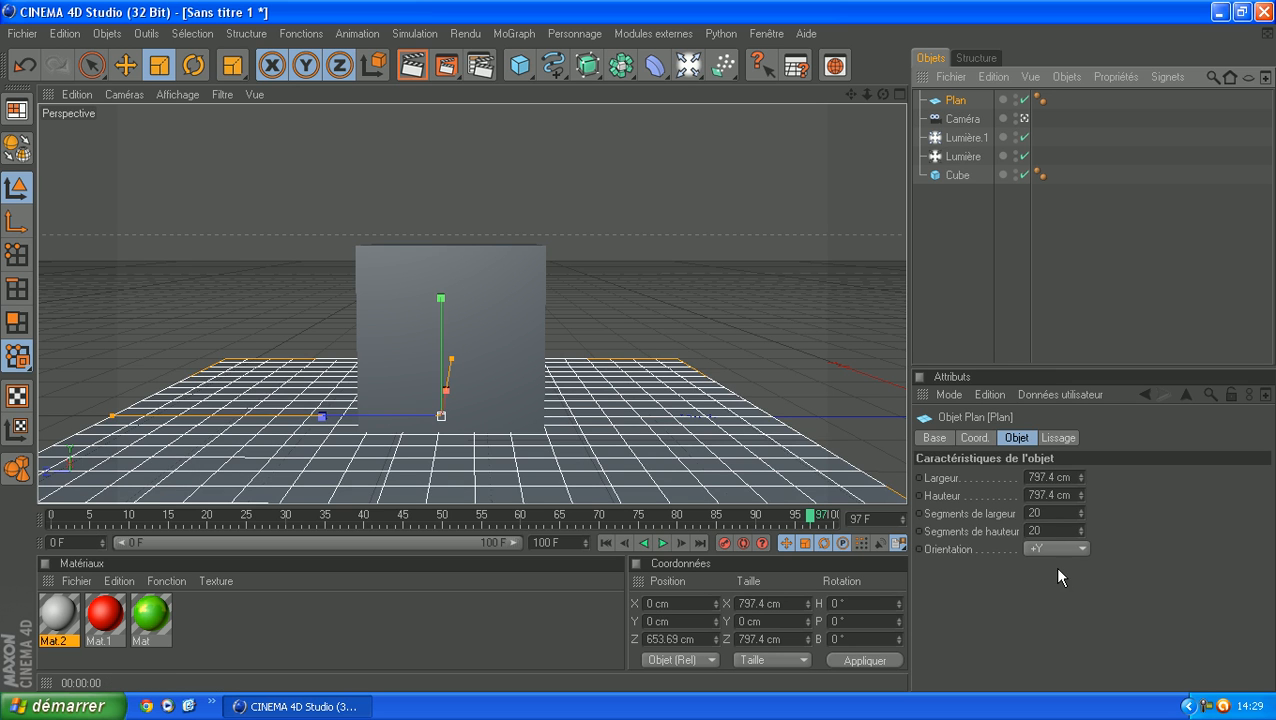
click(958, 157)
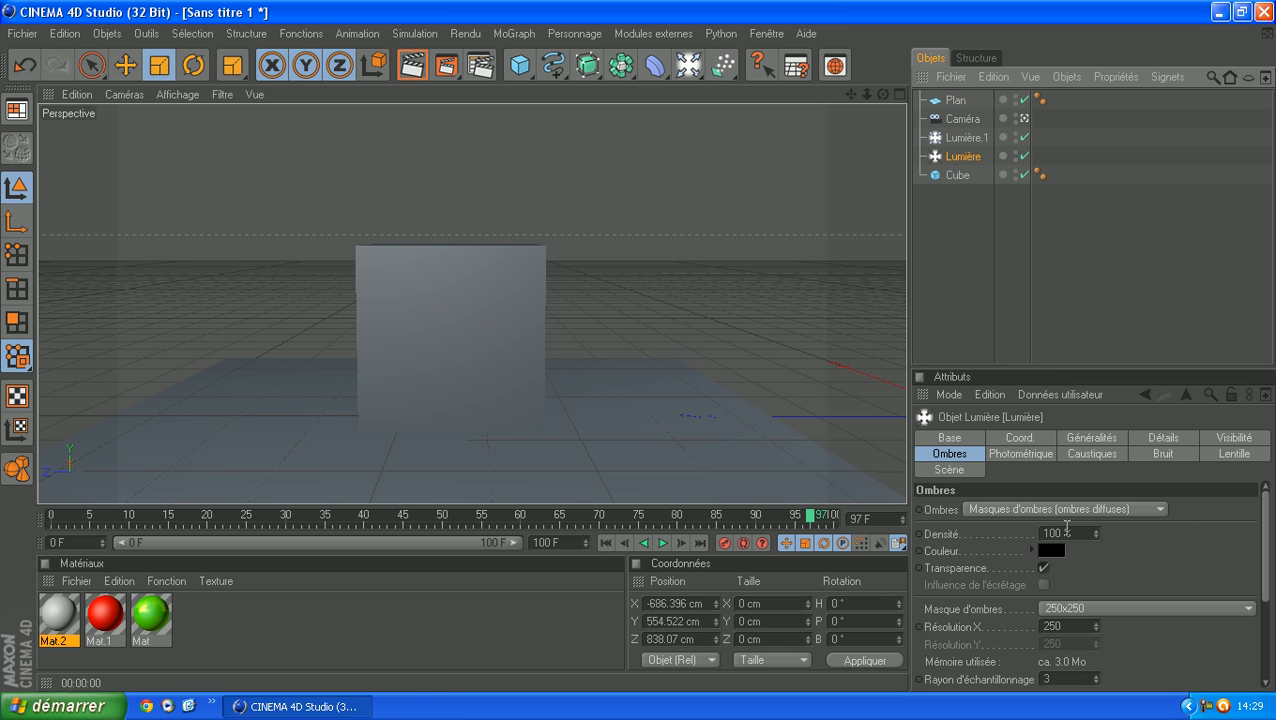
double_click(1060, 533)
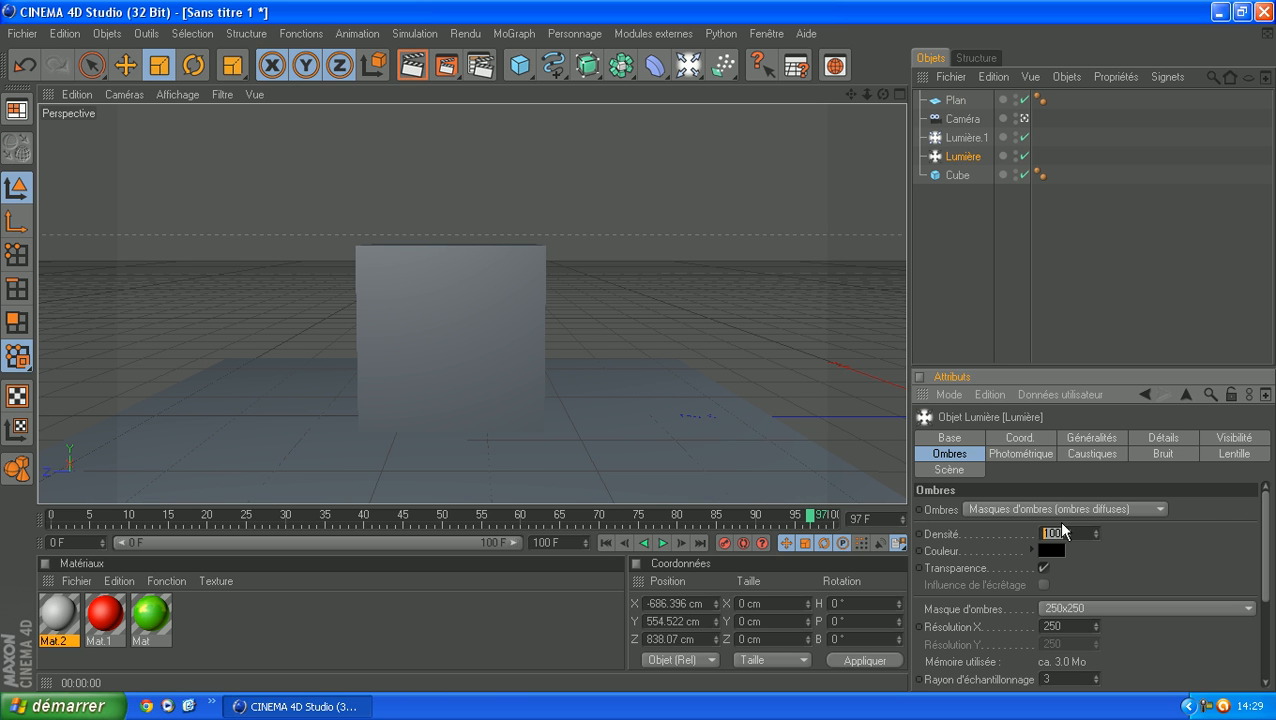
text(50)
key(Return)
click(411, 66)
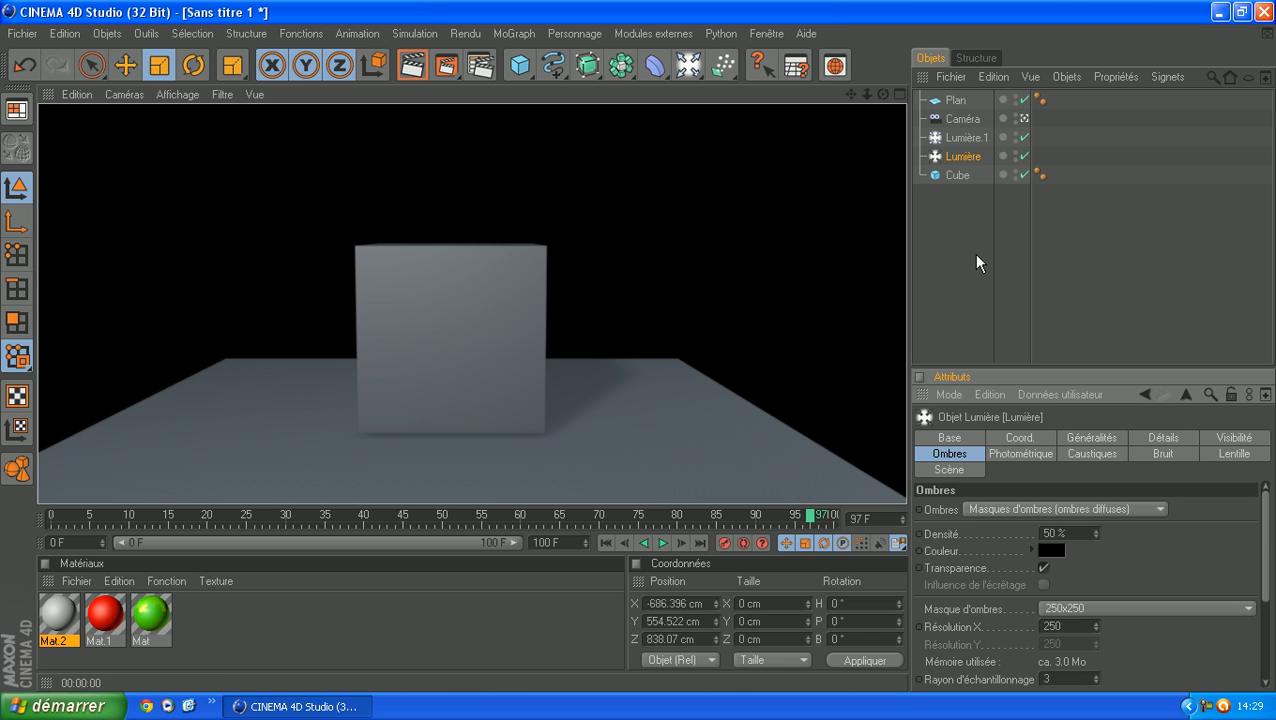
click(977, 262)
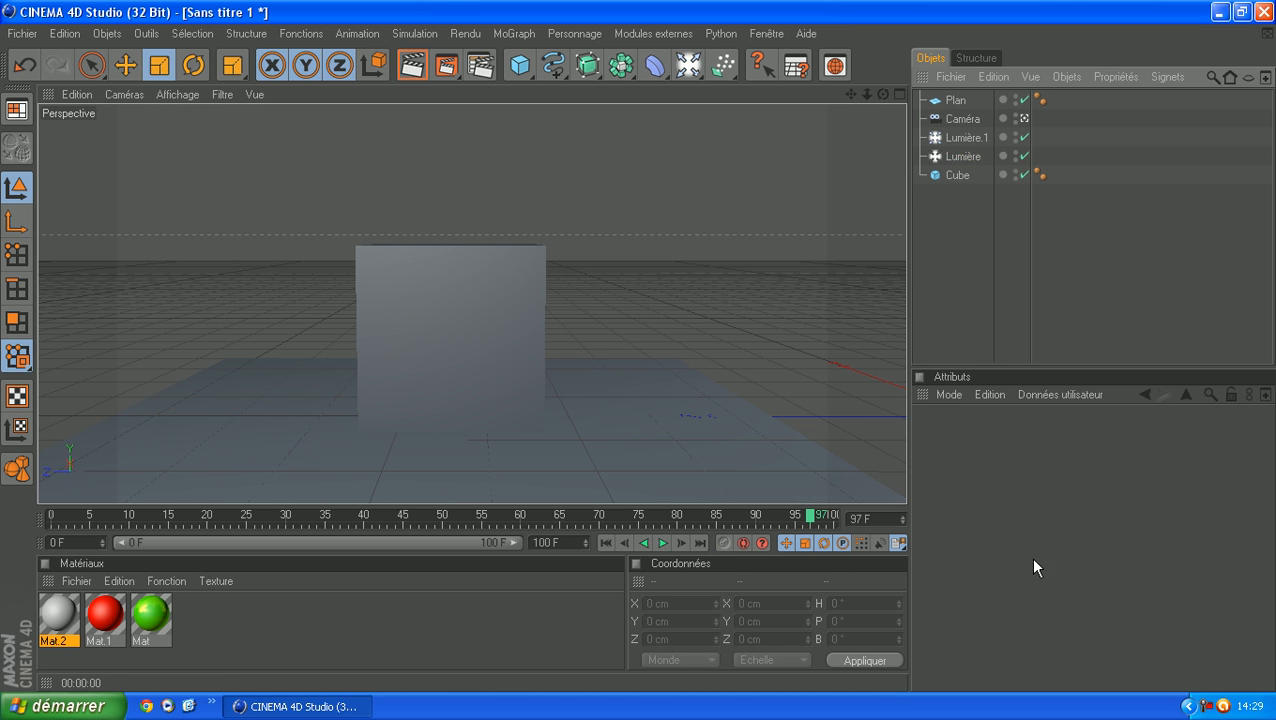
- Lower the shadow density of Lumière to 30 %, render a preview of the view, and deselect the light
click(958, 174)
click(961, 156)
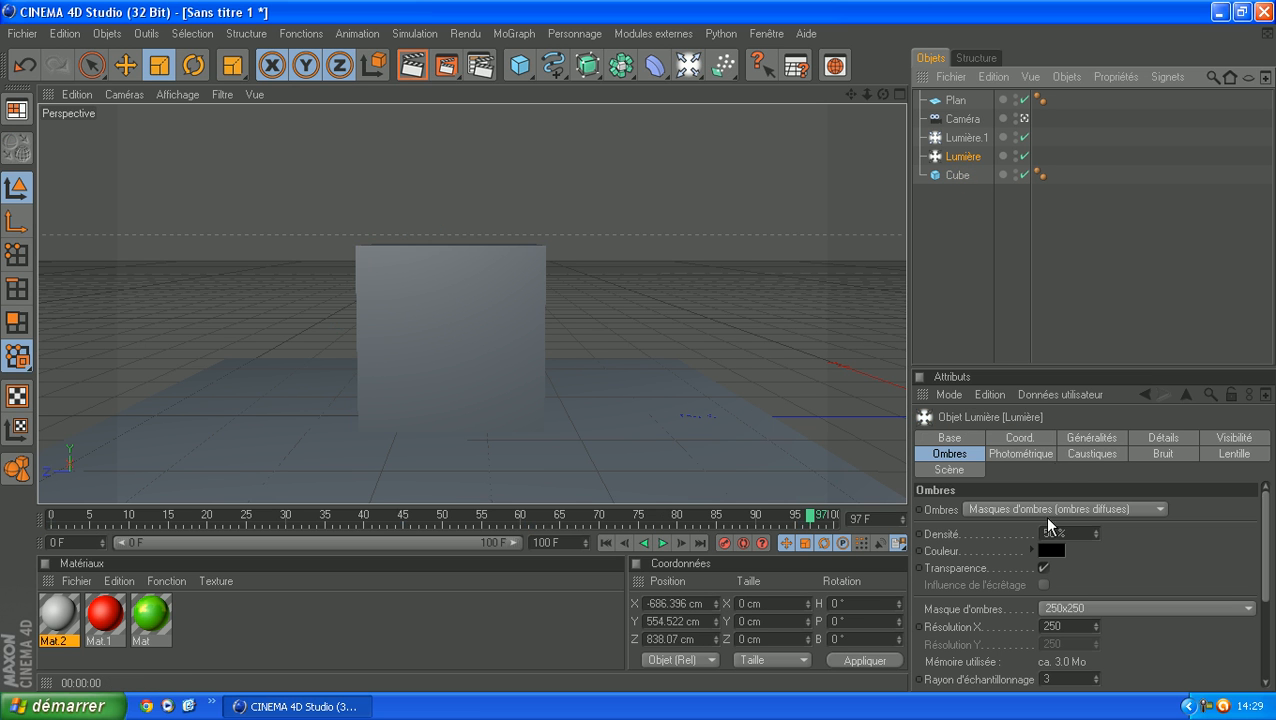
click(1060, 533)
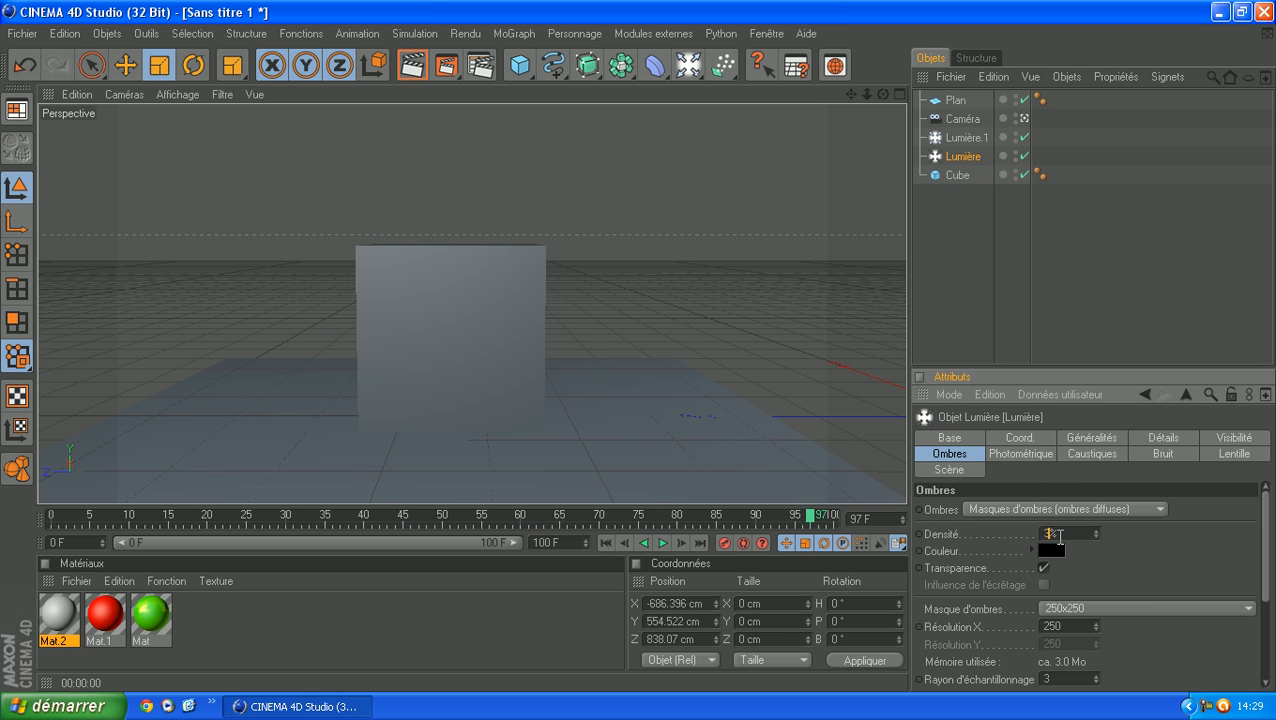
click(411, 65)
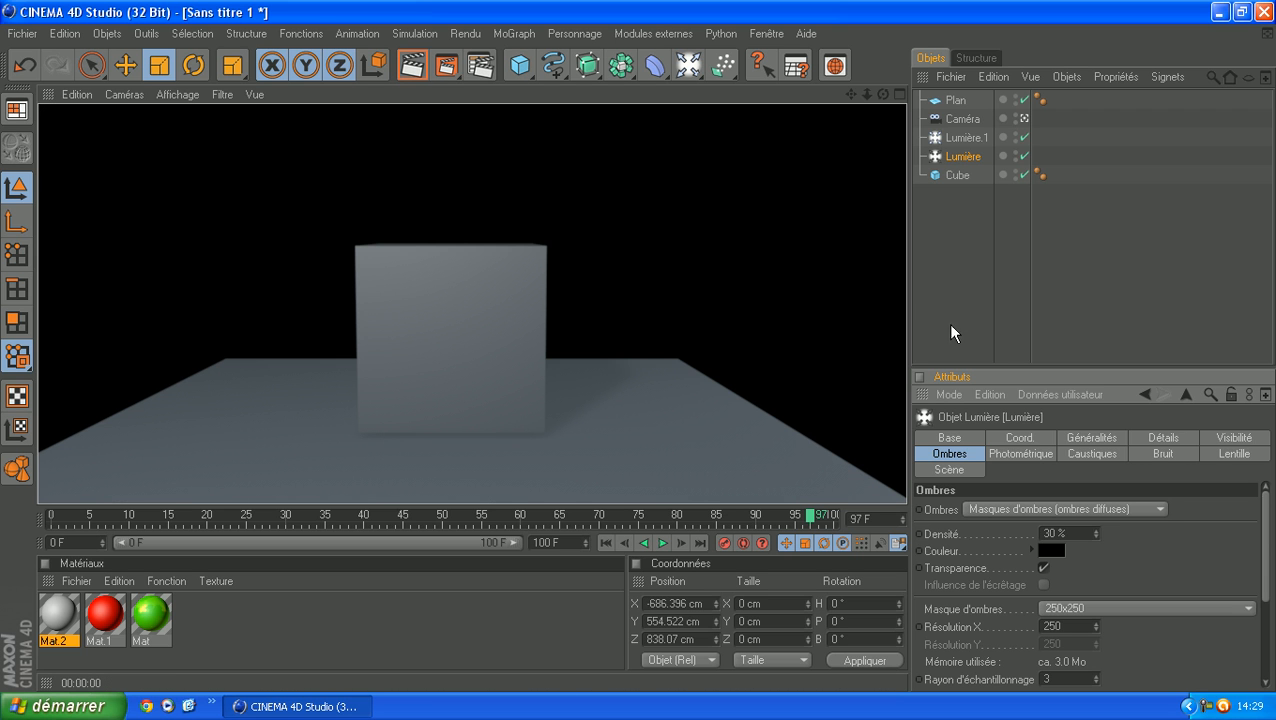
click(920, 232)
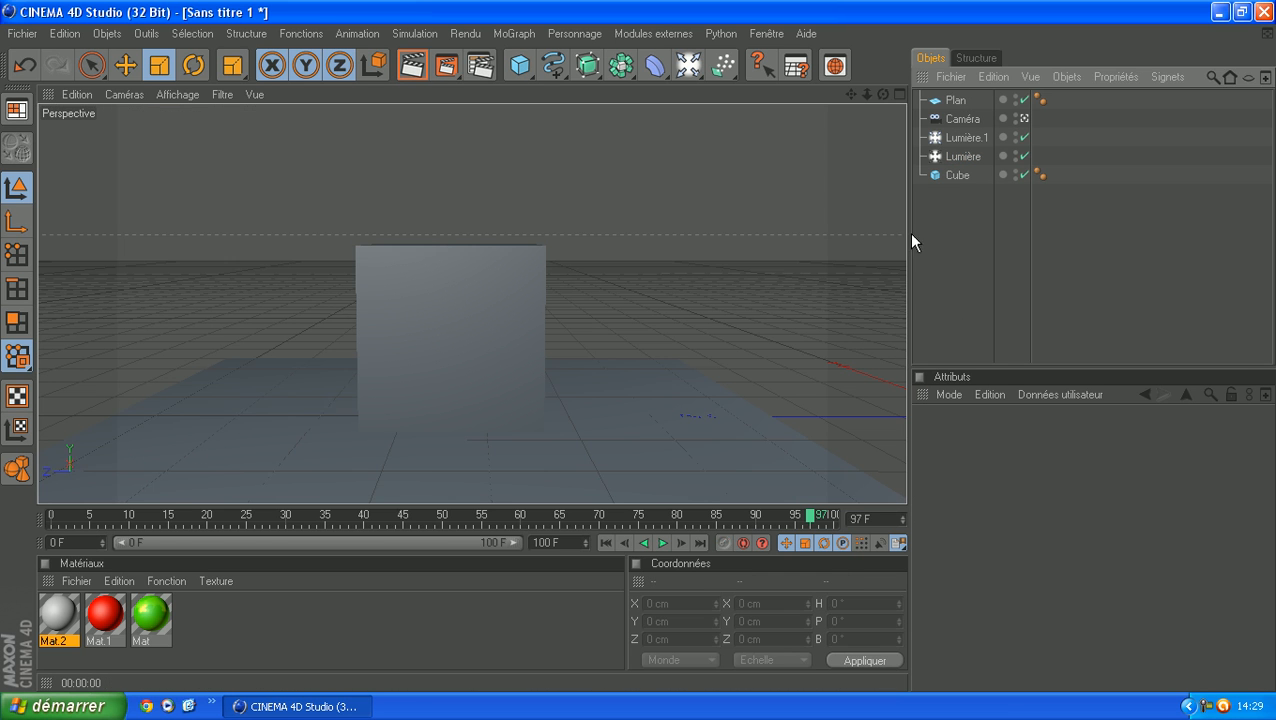
- Render previews of the view with the plane selected and with nothing selected to examine the softened shadow
click(657, 418)
click(411, 65)
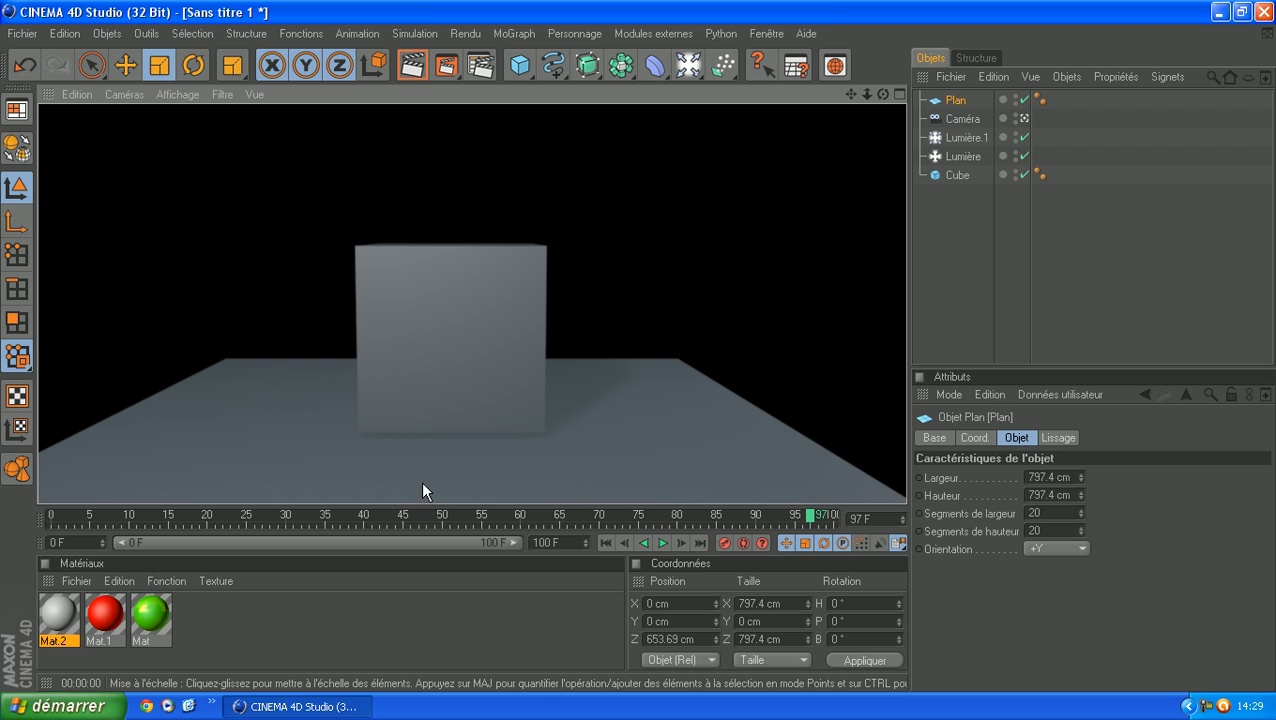
click(954, 251)
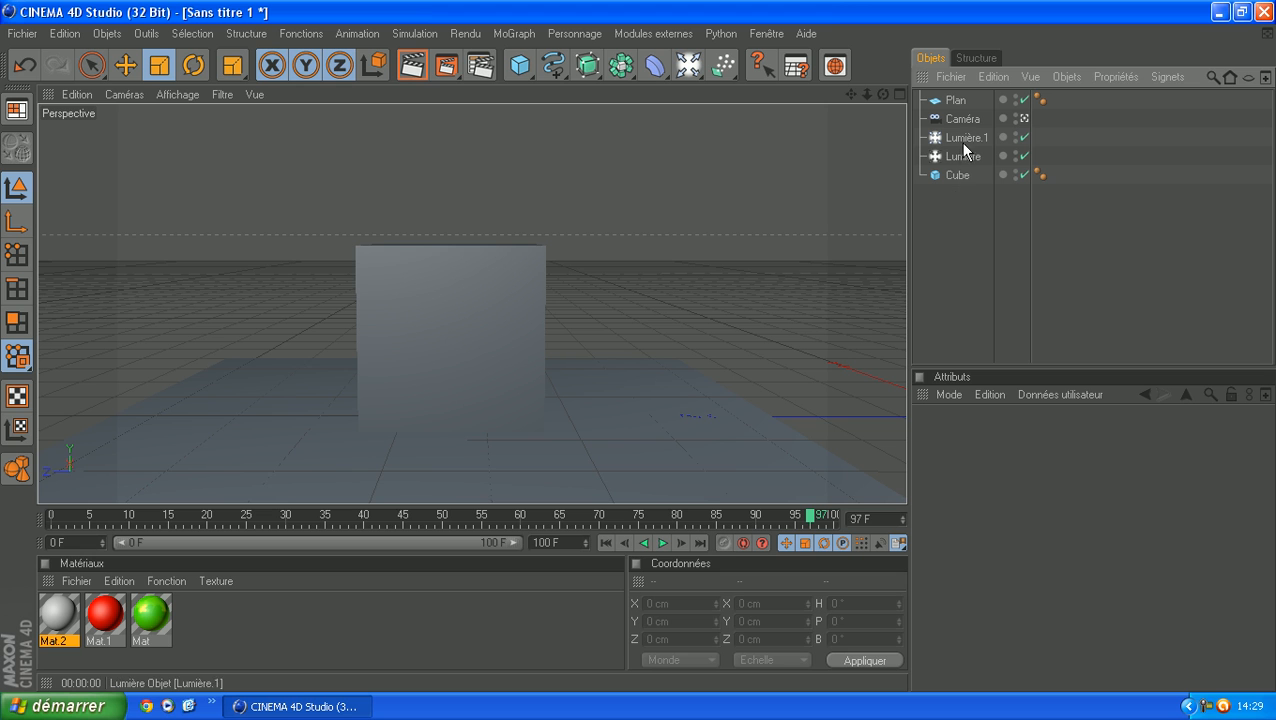
click(955, 104)
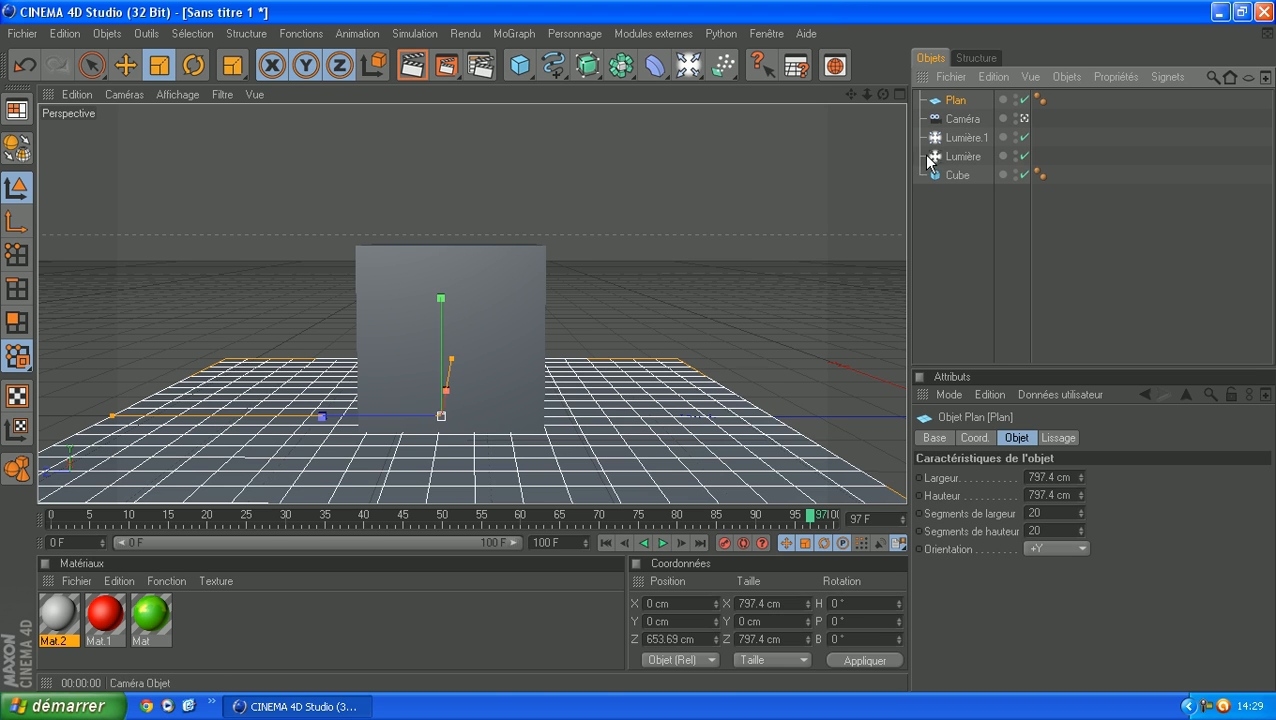
click(979, 240)
click(416, 62)
click(966, 271)
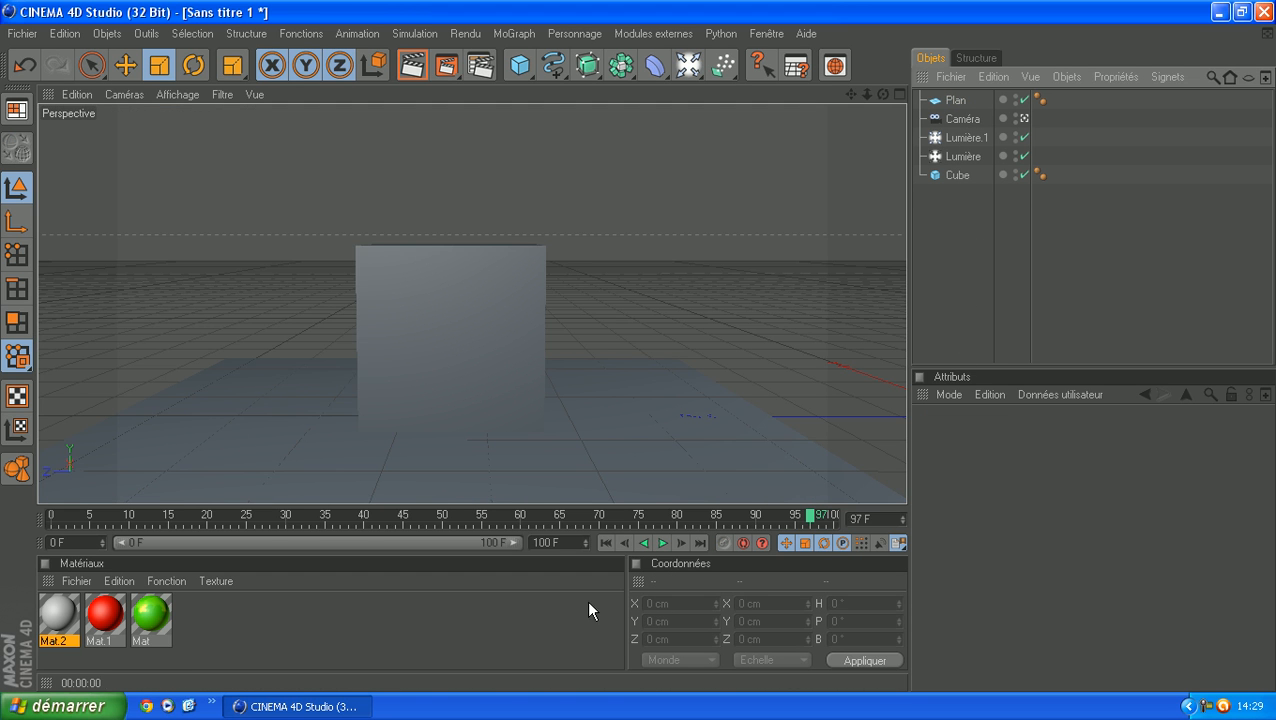
- Set the shadows of Lumière to Sans and deselect the light
click(952, 156)
click(1010, 511)
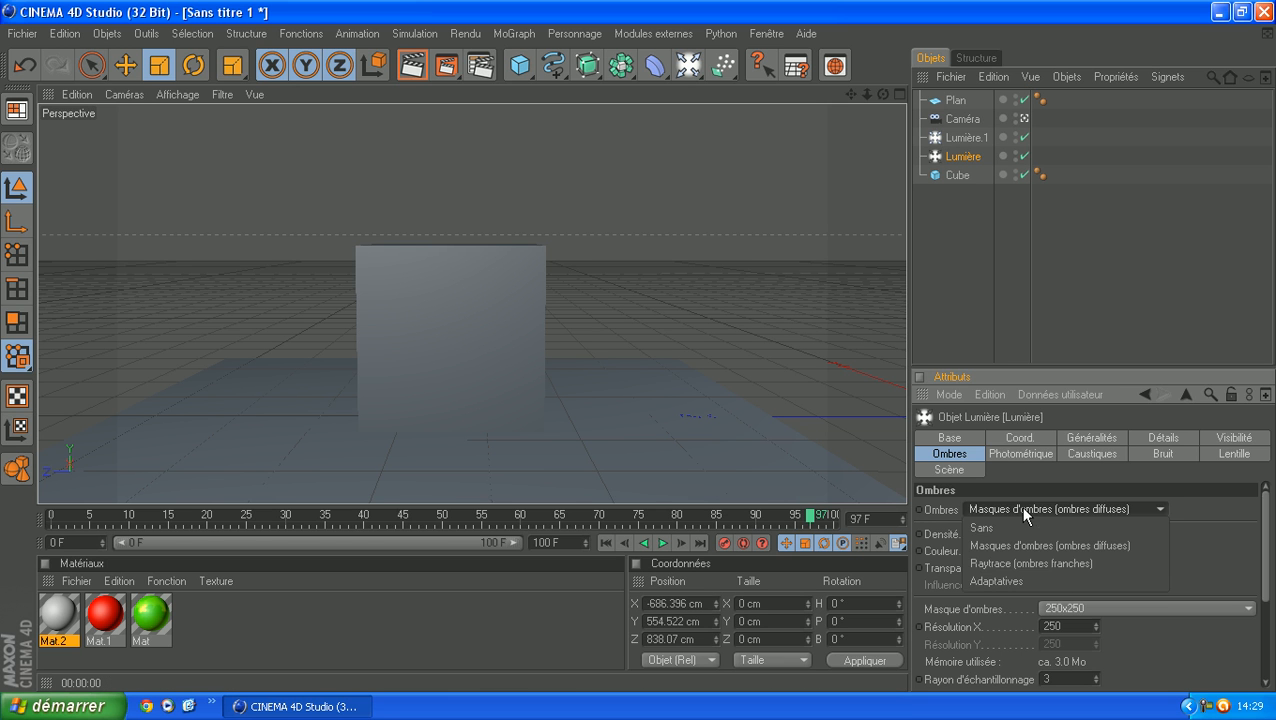
click(1003, 520)
click(922, 204)
- Delete the plane, the camera, both lights and the cube to empty the scene
click(956, 101)
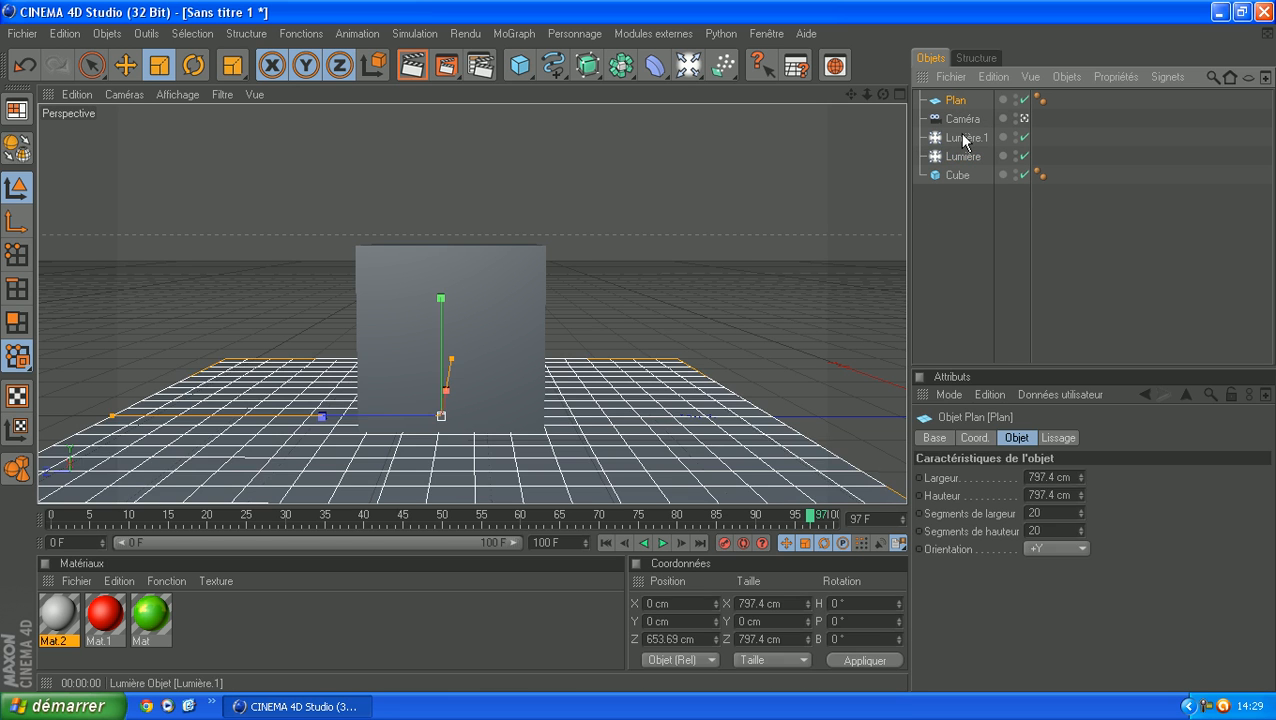
key(Delete)
click(958, 102)
key(Delete)
click(960, 102)
key(Delete)
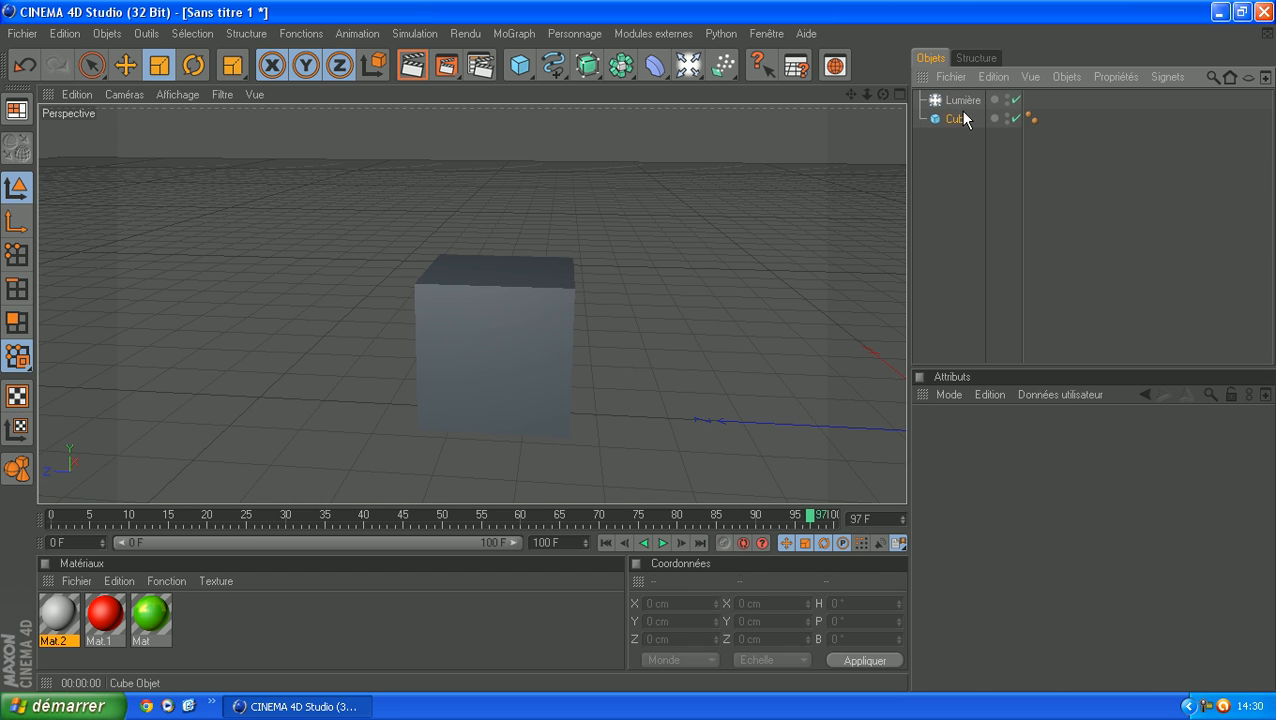
click(960, 117)
key(Delete)
click(960, 100)
key(Delete)
- Add a MoGraph Mo Texte object to the empty scene
drag(889, 92, 521, 163)
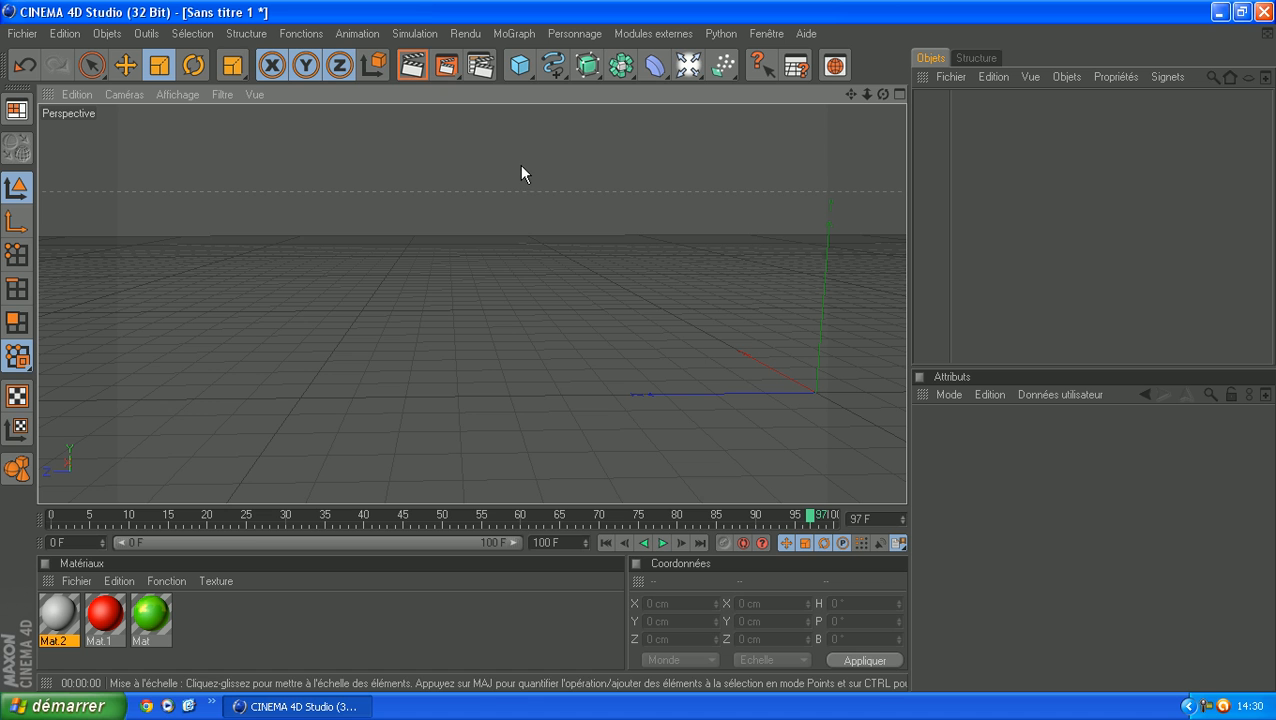
mouse_move(882, 94)
mouse_down()
mouse_move(876, 70)
mouse_move(877, 94)
mouse_move(997, 91)
mouse_move(882, 116)
mouse_move(882, 64)
mouse_move(882, 94)
mouse_up()
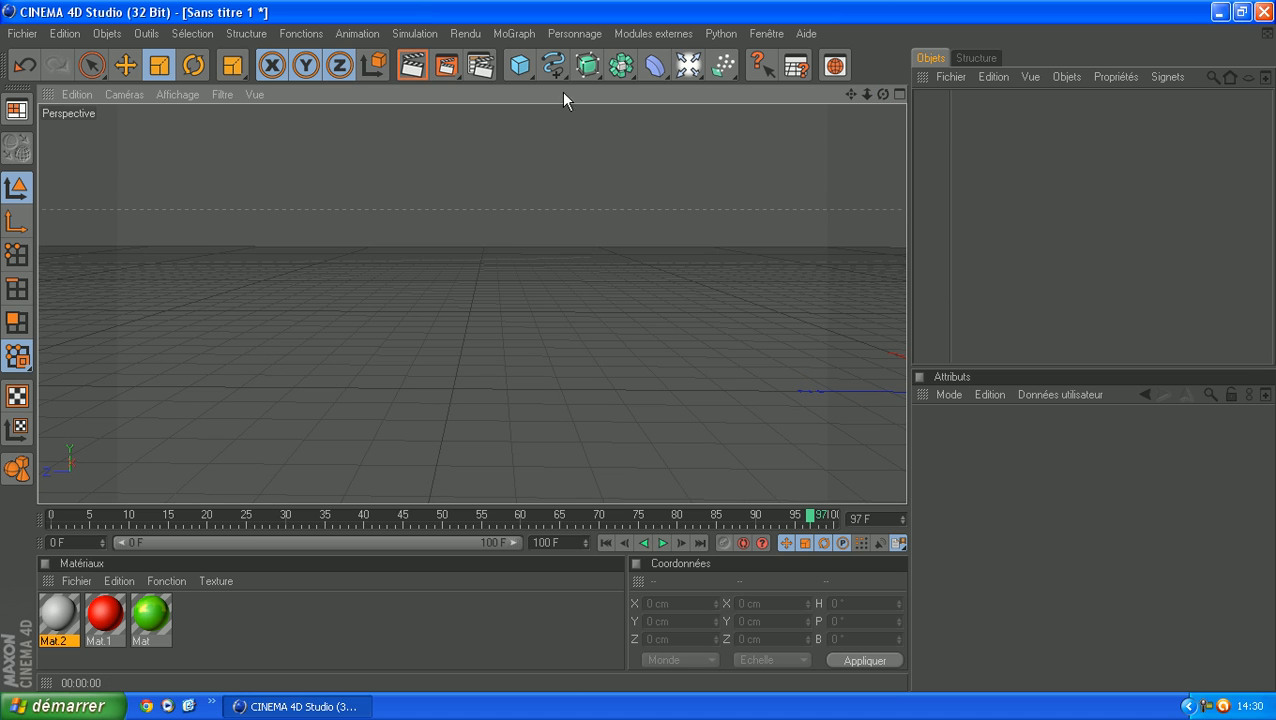
click(516, 34)
mouse_move(466, 40)
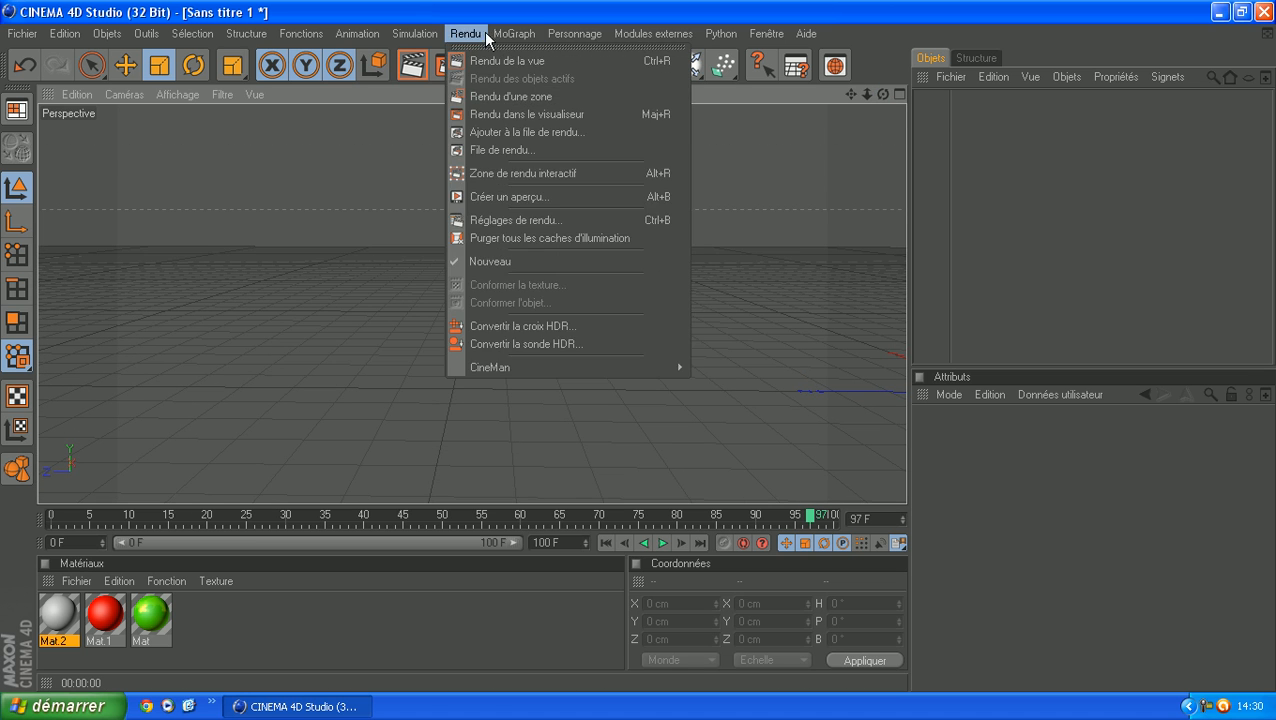
click(524, 38)
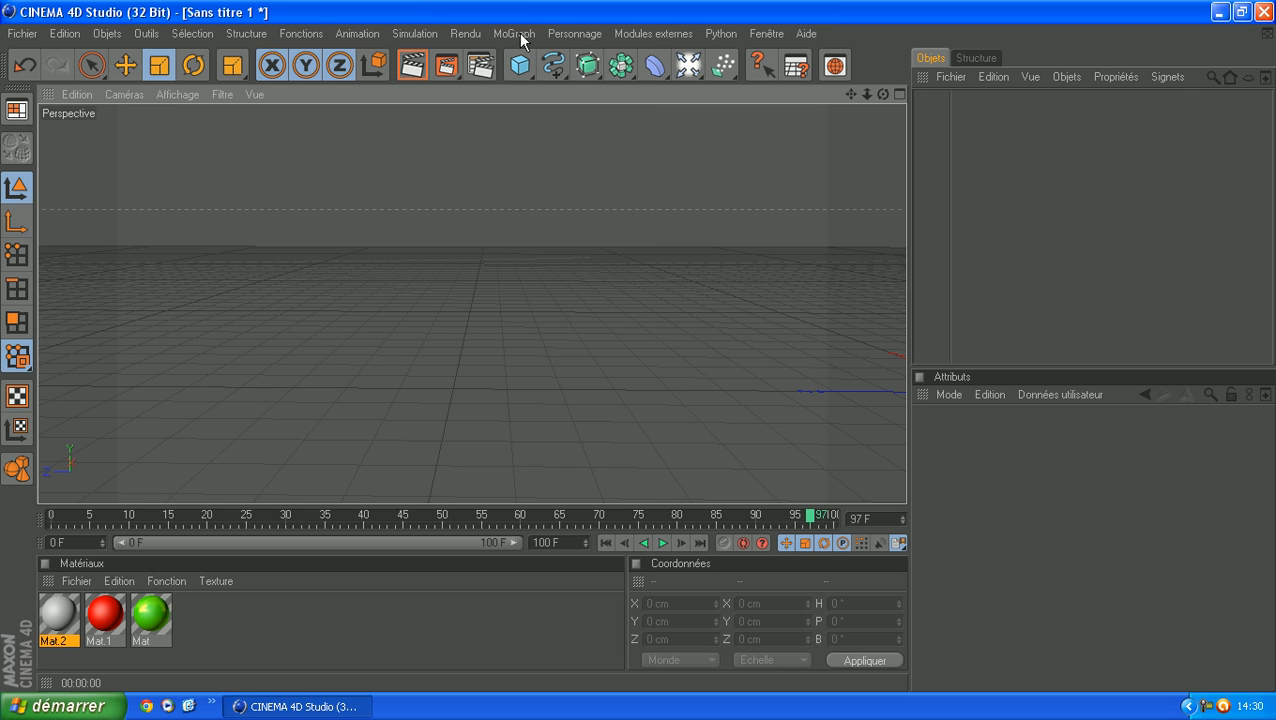
click(519, 36)
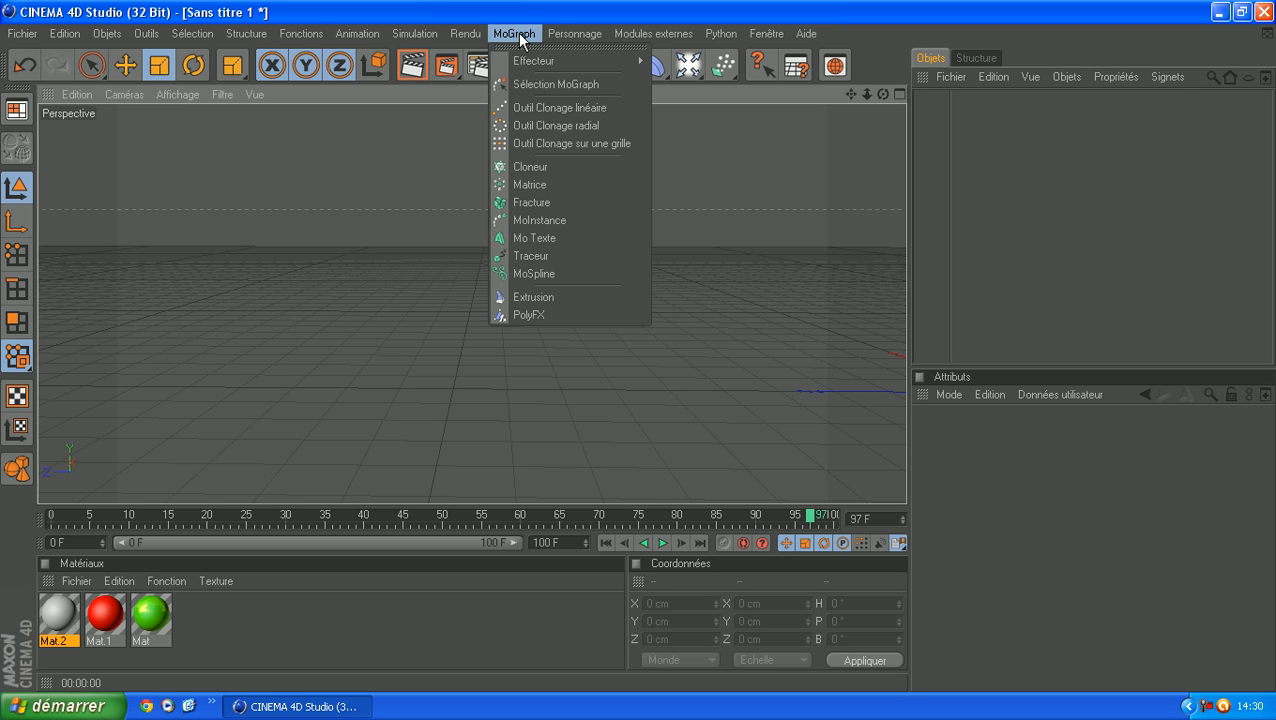
click(548, 240)
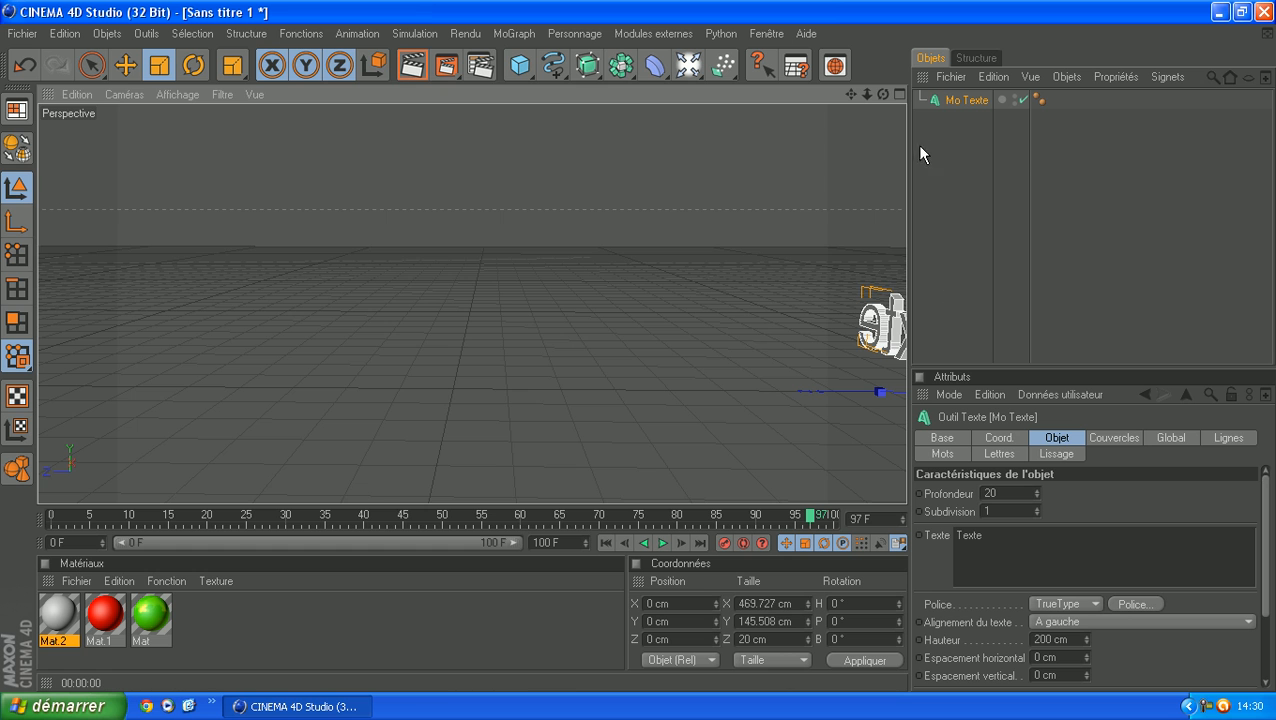
- Turn the view to face the text object and set its text to TUTO
drag(883, 94, 322, 87)
drag(883, 94, 905, 142)
drag(1040, 542, 783, 510)
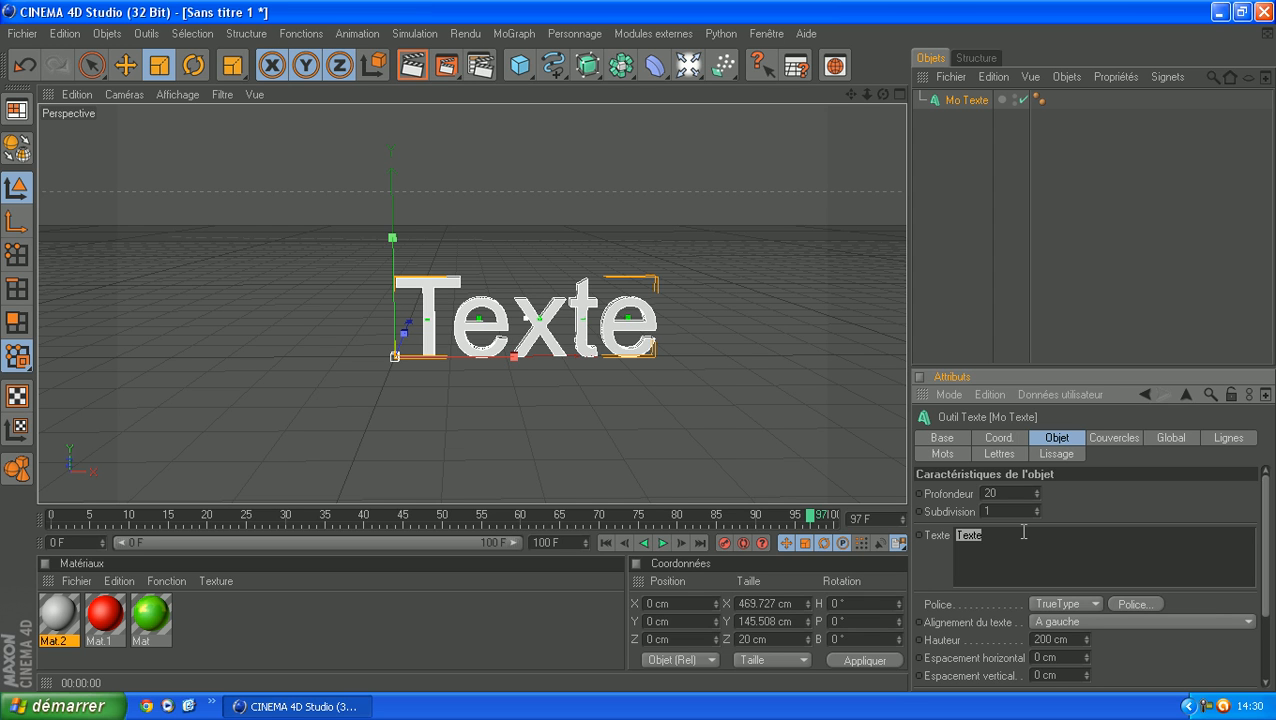
text(Tuto)
click(1065, 492)
drag(1031, 547, 842, 546)
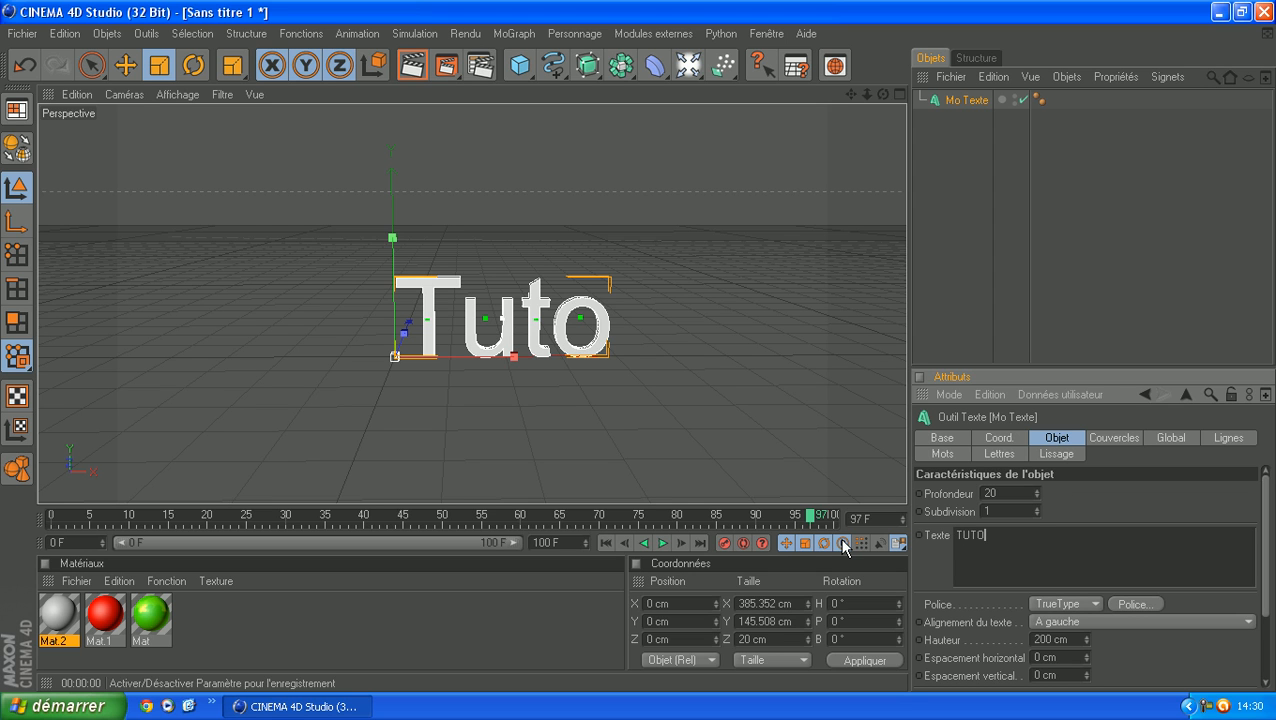
click(1072, 512)
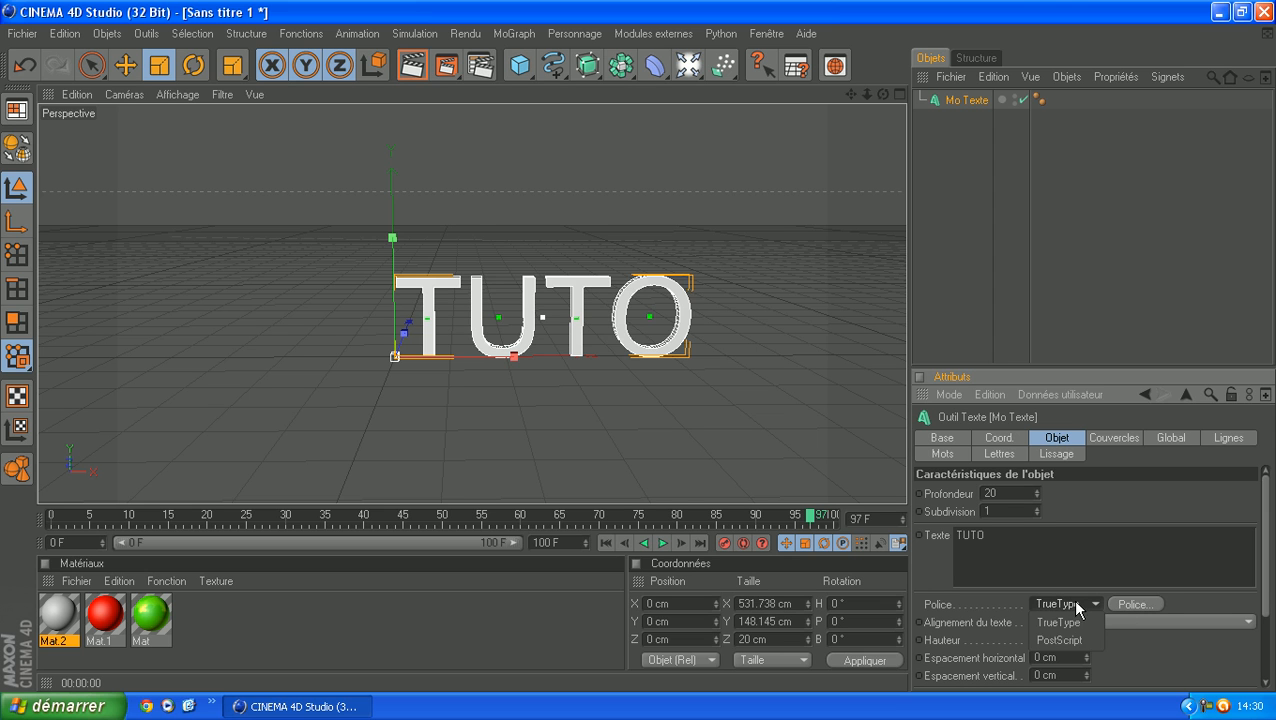
- Change the text object's font to BankGothic Lt BT
click(1148, 603)
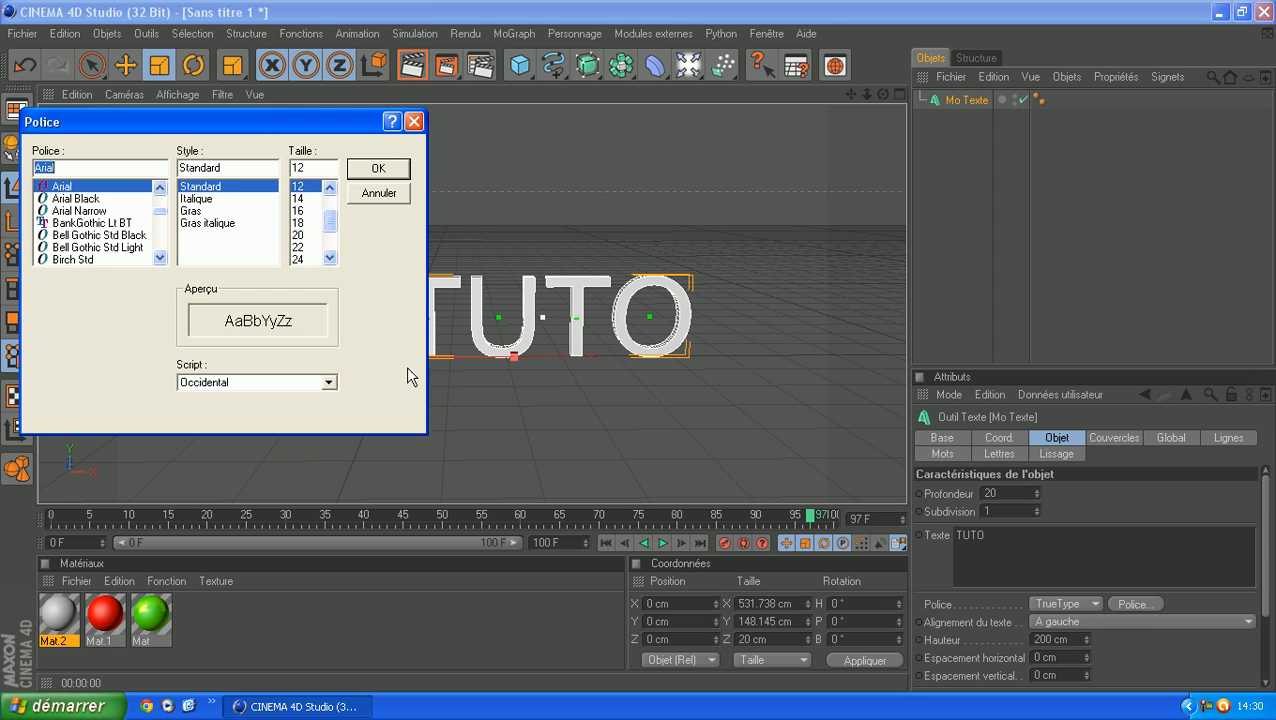
click(88, 222)
click(388, 167)
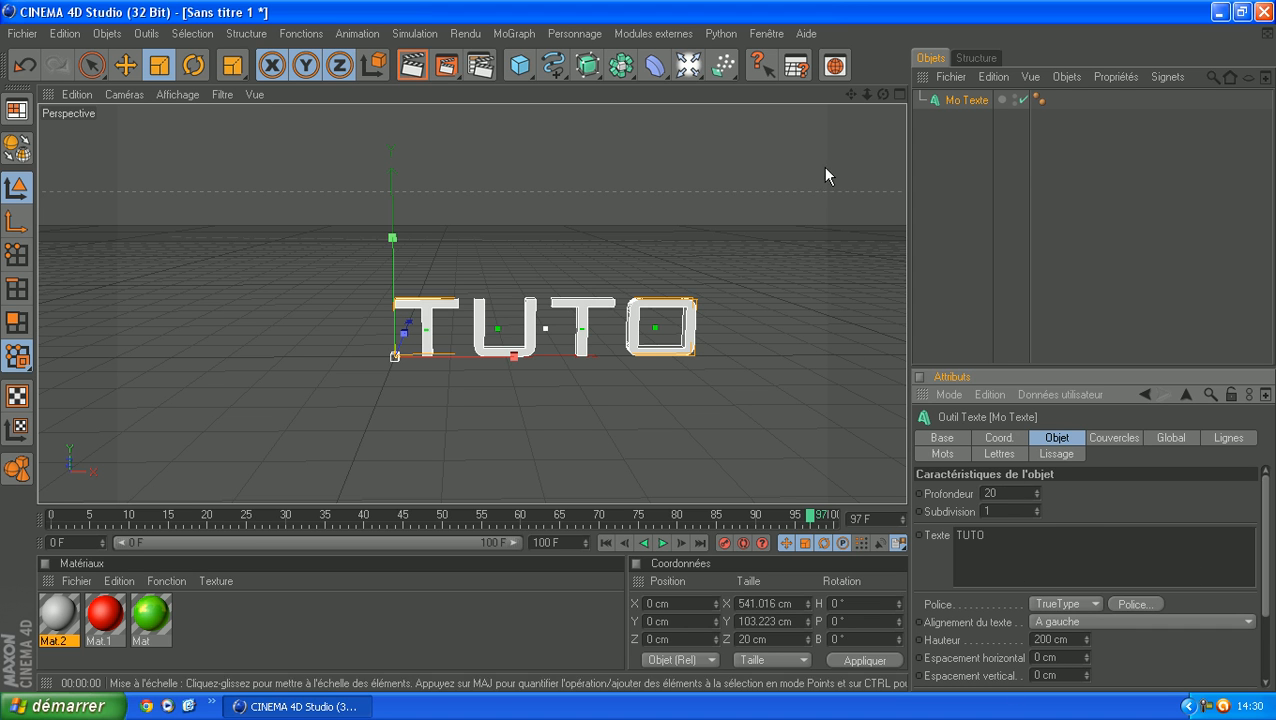
- Set the text object's depth (Profondeur) to 60 and deselect it
drag(883, 94, 1145, 530)
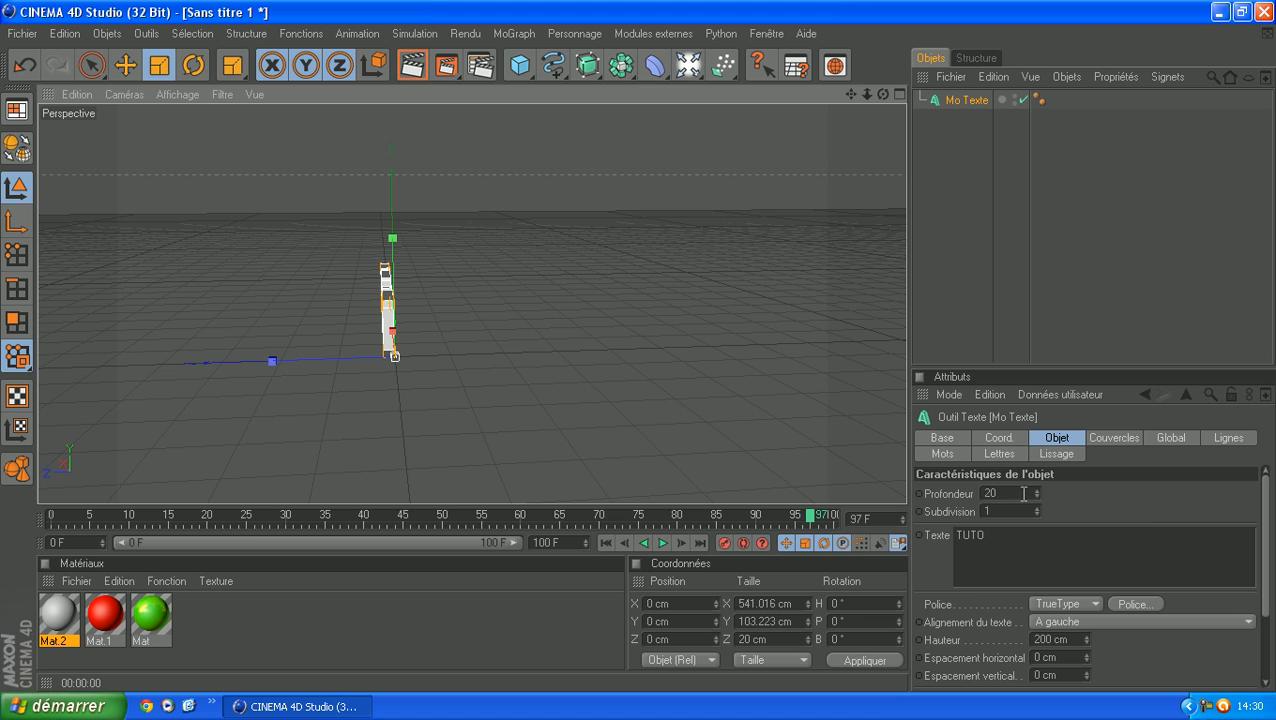
drag(1036, 492, 1036, 492)
drag(883, 94, 640, 70)
click(971, 182)
drag(851, 94, 891, 58)
scroll(754, 227, up, 3)
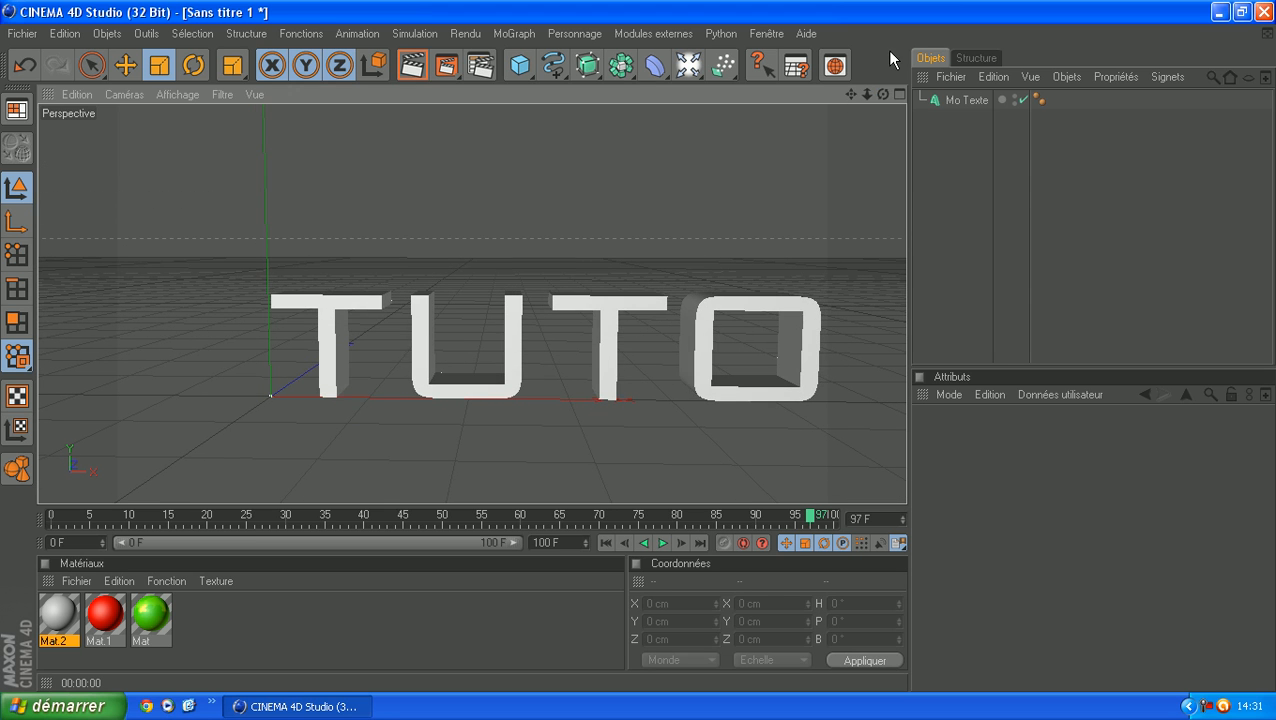
- Duplicate the Mo Texte object in place by copying and pasting it
click(970, 98)
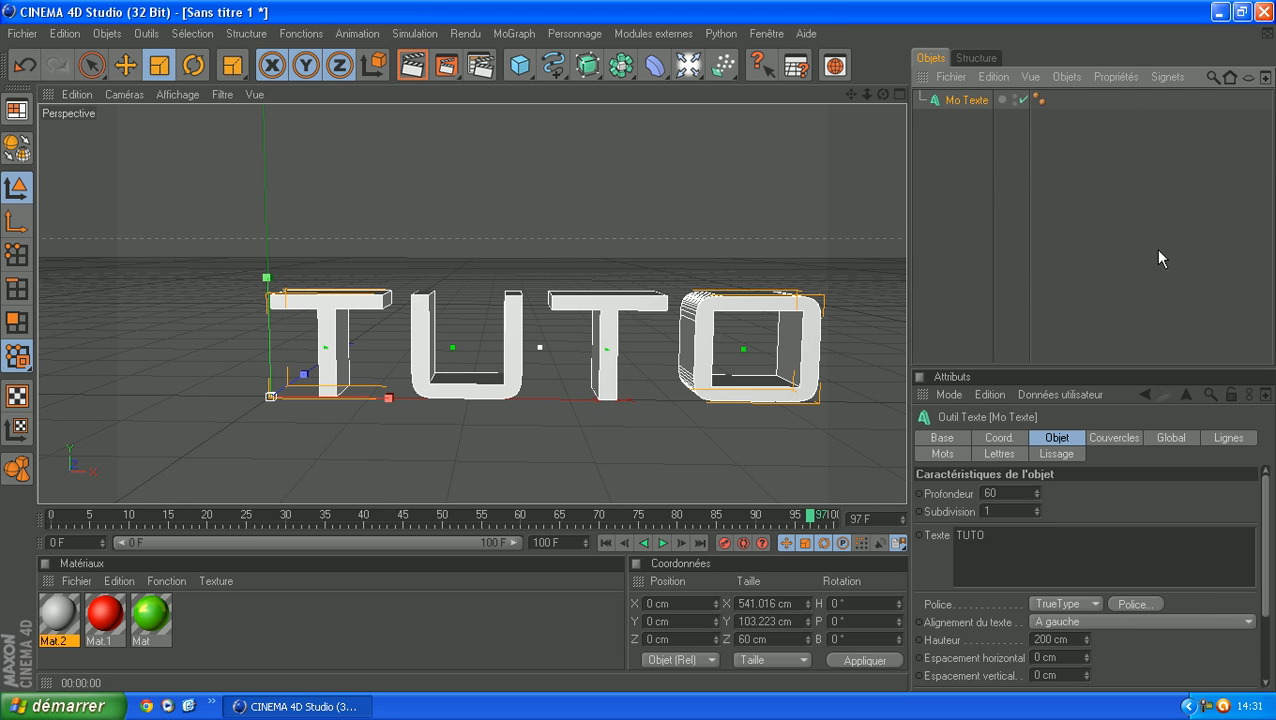
key(ctrl+c)
key(ctrl+v)
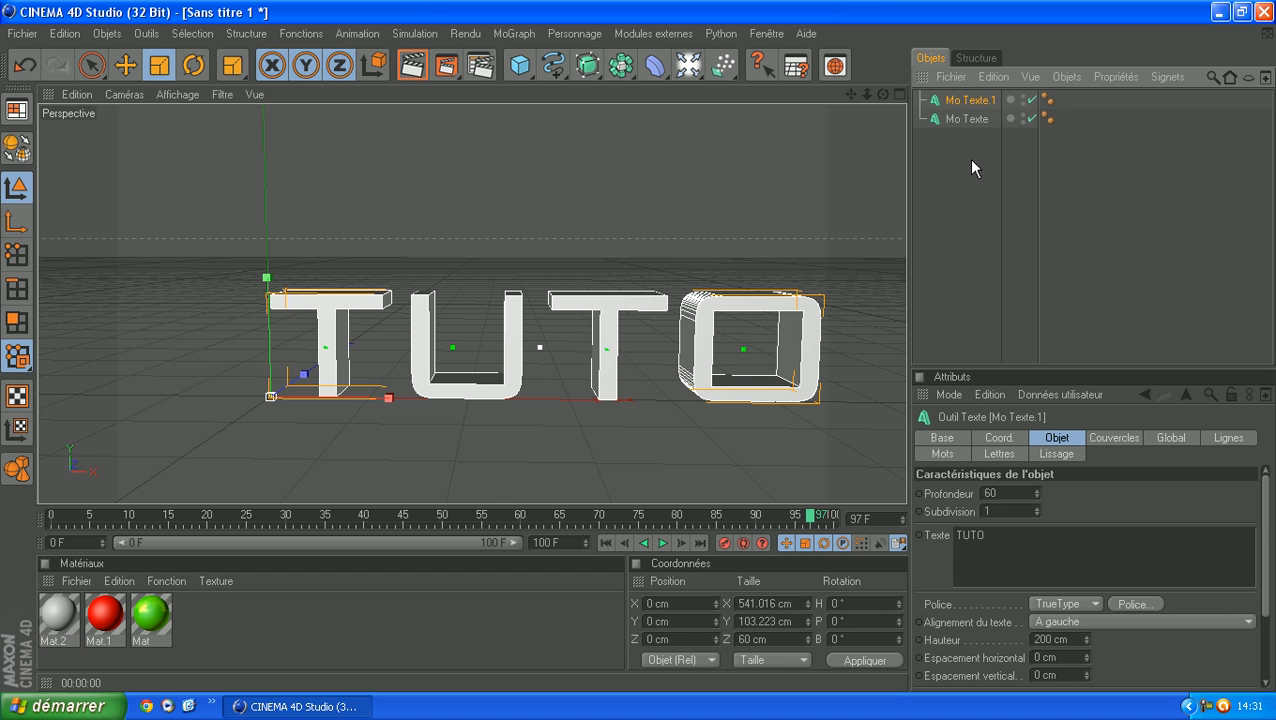
drag(882, 94, 810, 100)
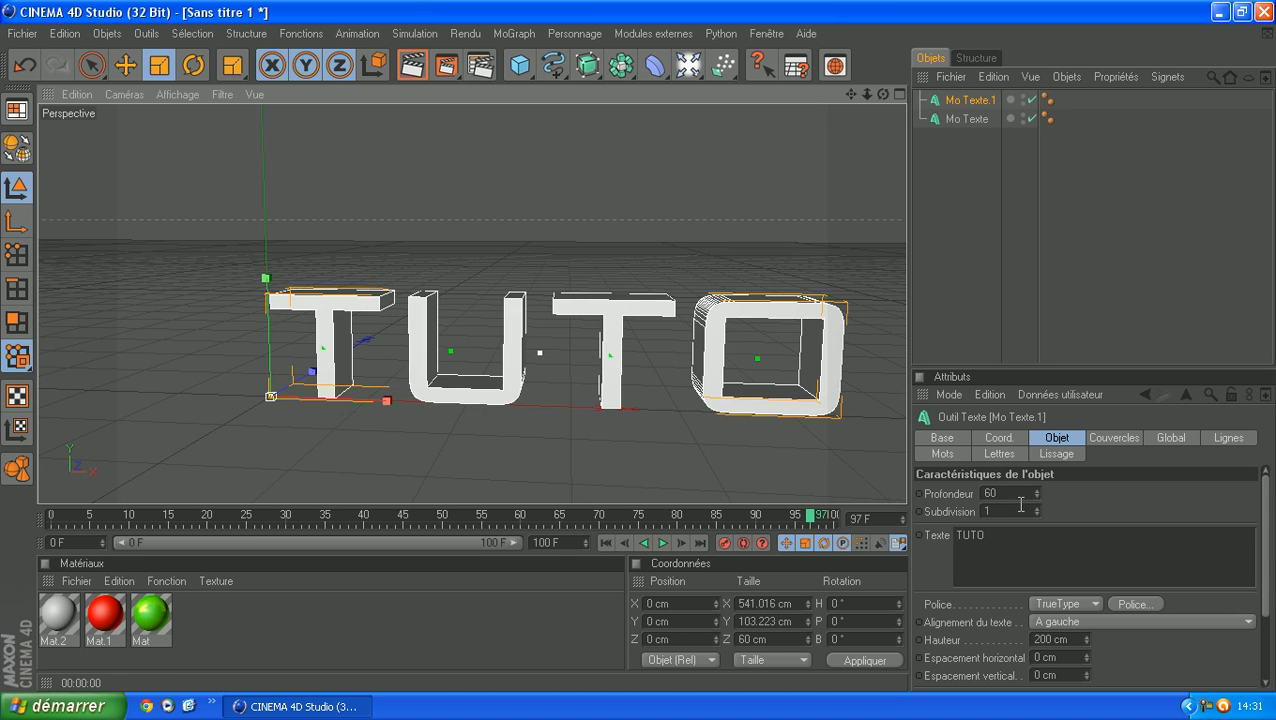
- Reduce the depth (Profondeur) of the duplicated text object Mo Texte.1 to 35
drag(1036, 495, 1033, 494)
drag(884, 95, 872, 170)
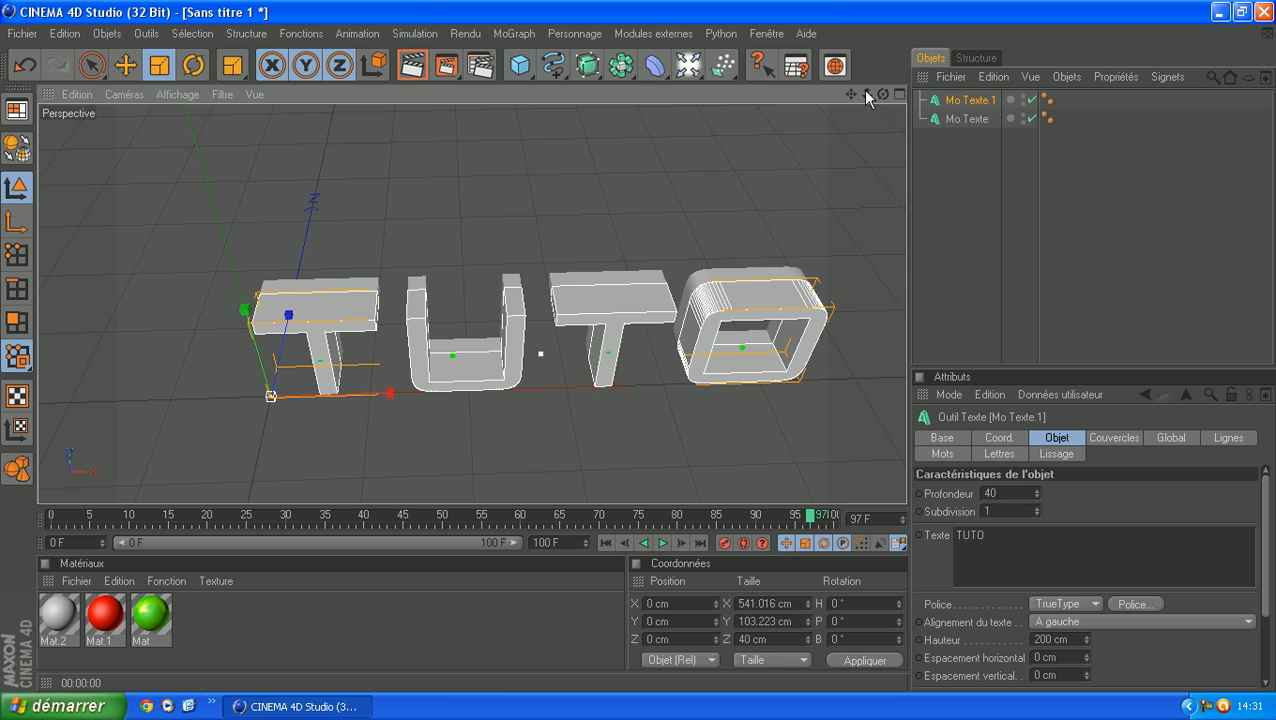
click(1036, 495)
click(1036, 495)
click(1036, 495)
click(1036, 495)
click(1036, 495)
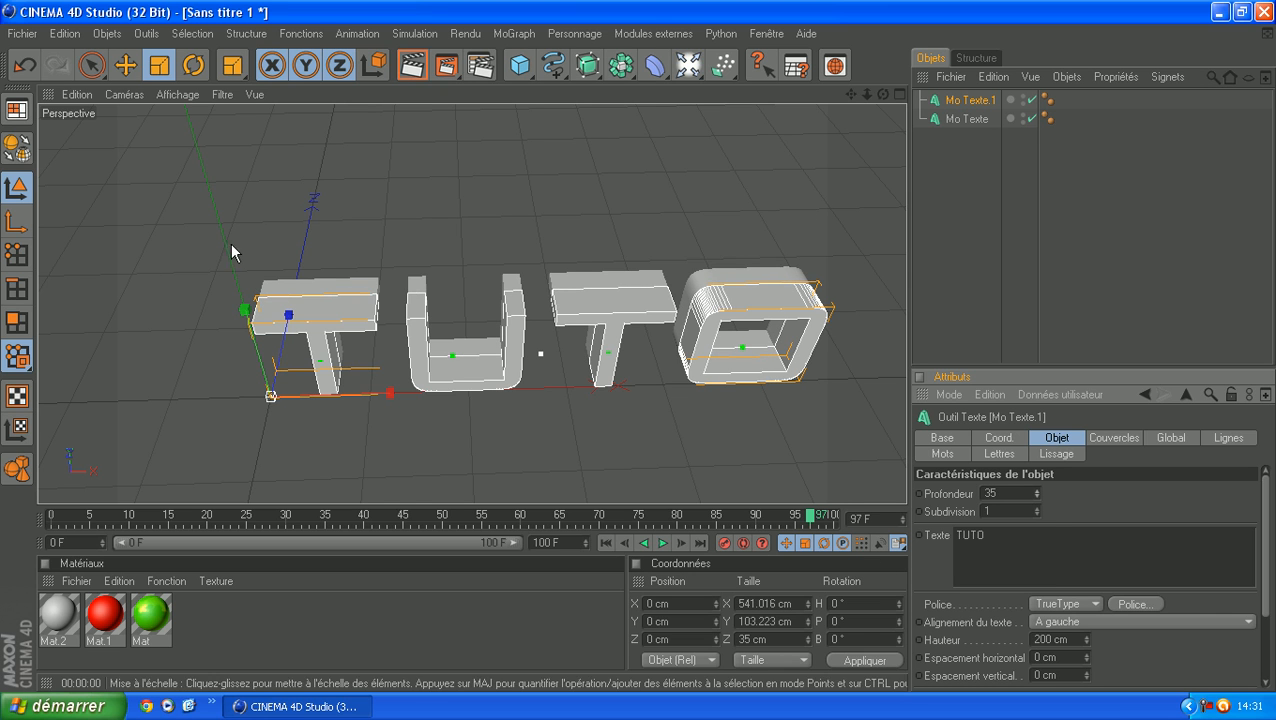
- Move Mo Texte.1 back about 11.4 cm along the Z axis and deselect it
click(125, 65)
drag(288, 314, 293, 294)
click(936, 234)
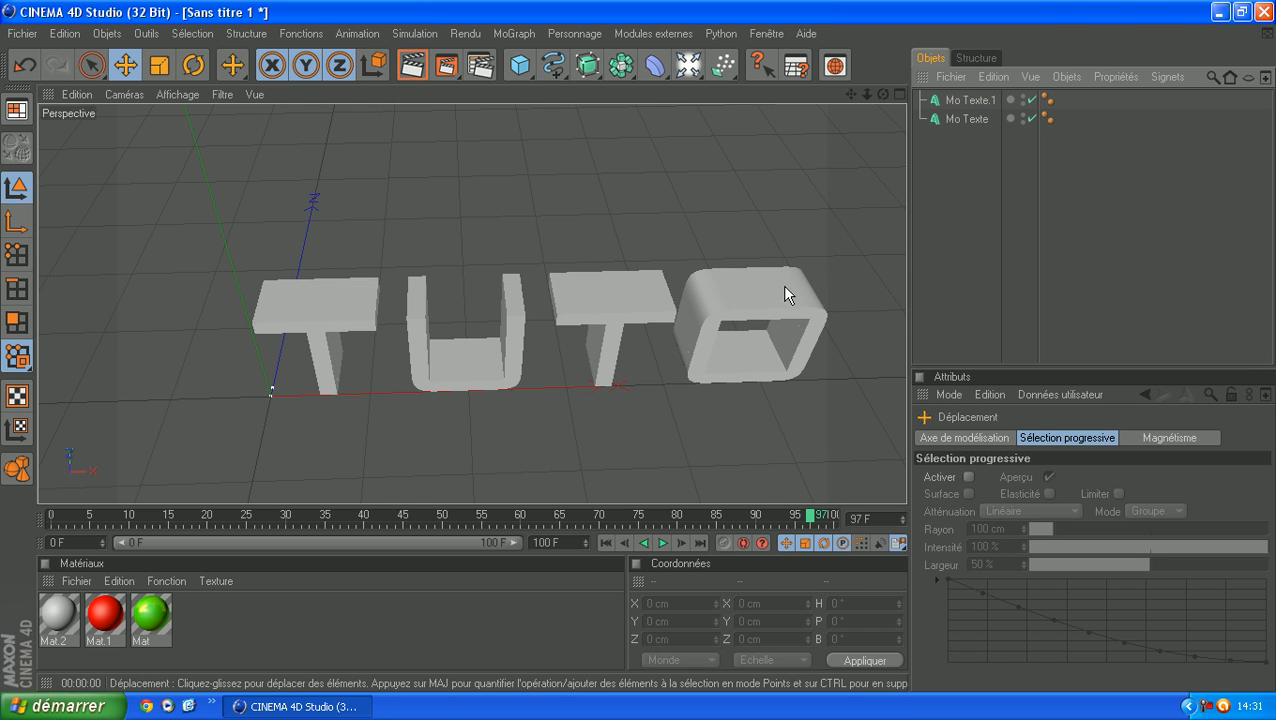
- Set the start cap (Début) of Mo Texte.1 to Couvercle et biseau
click(342, 286)
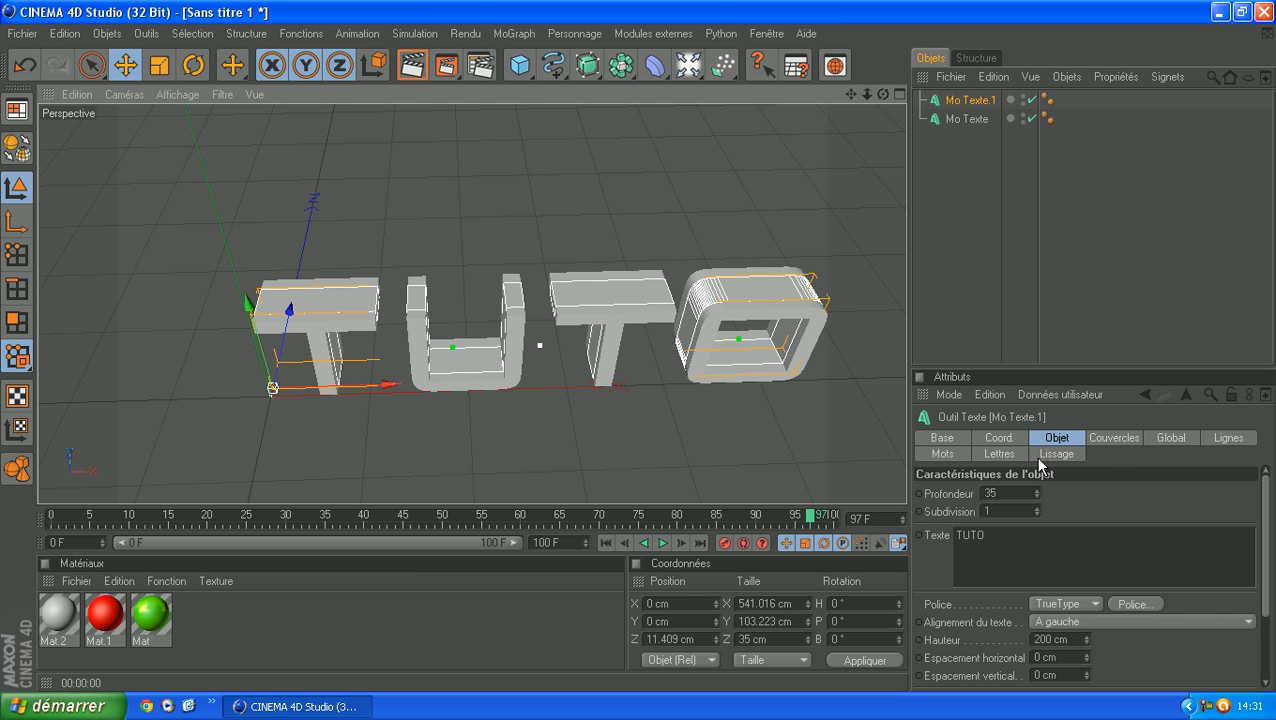
drag(1266, 530, 1268, 595)
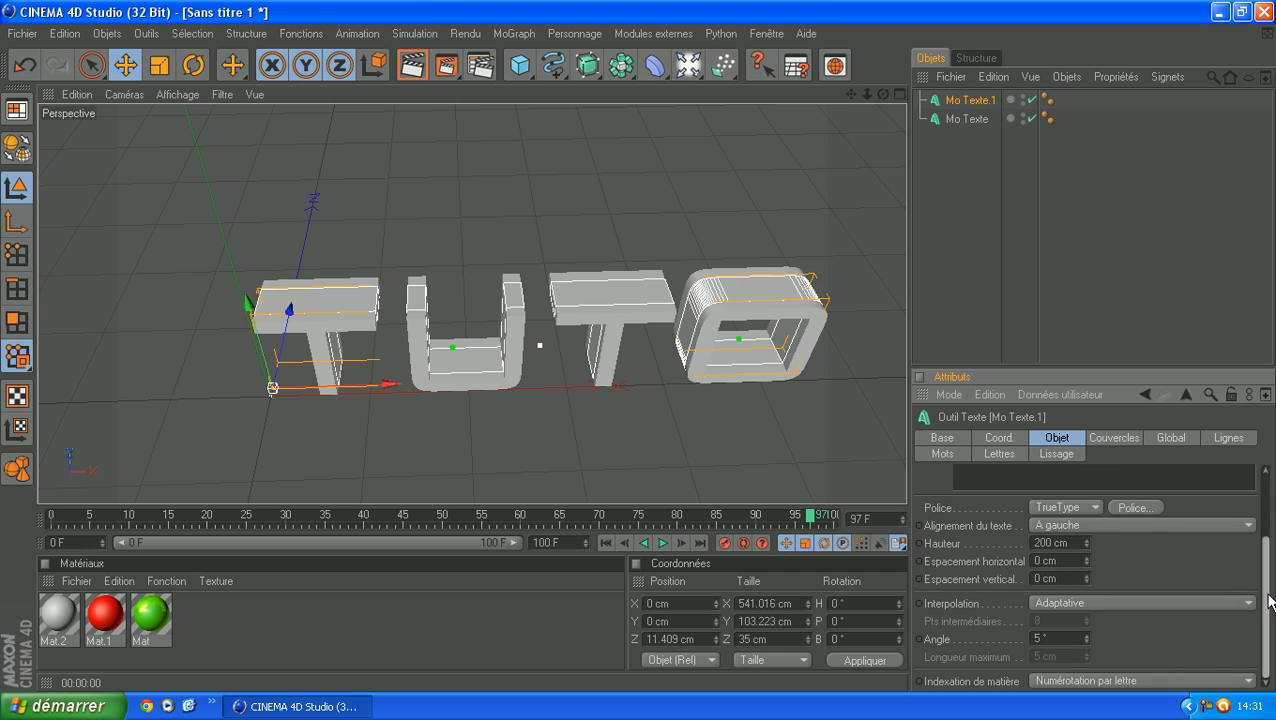
scroll(1245, 500, up, 3)
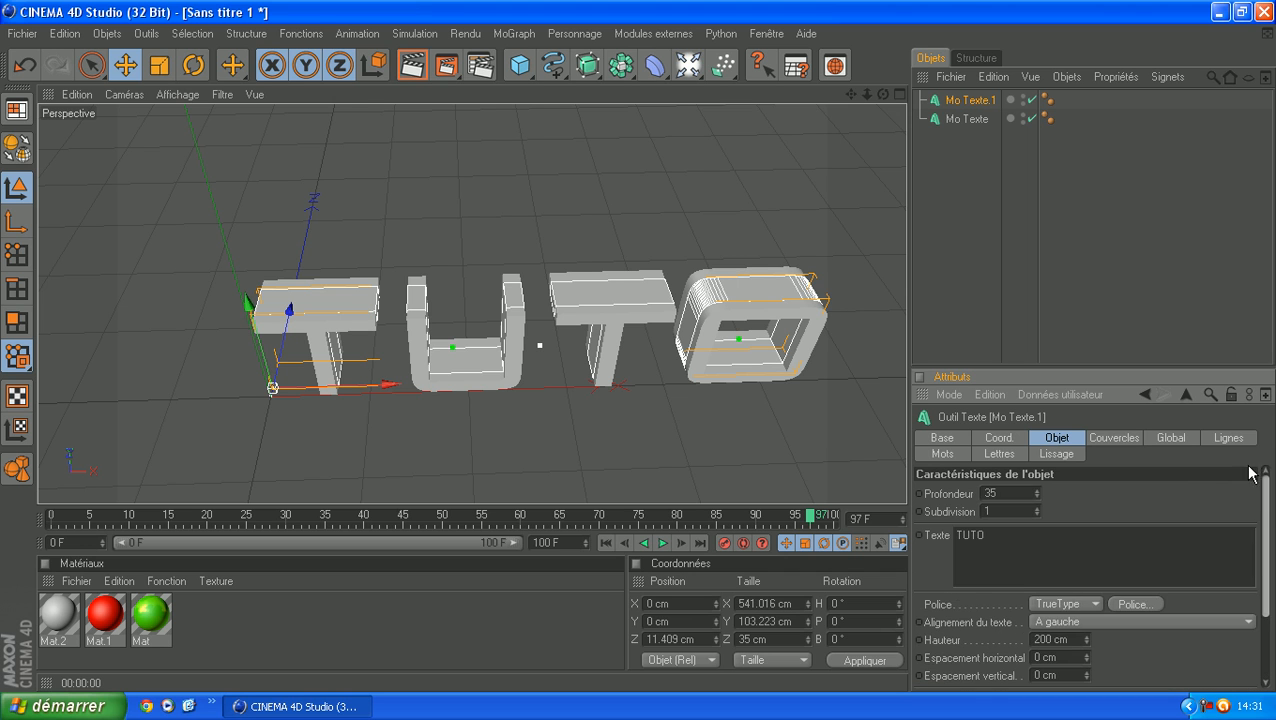
click(1120, 440)
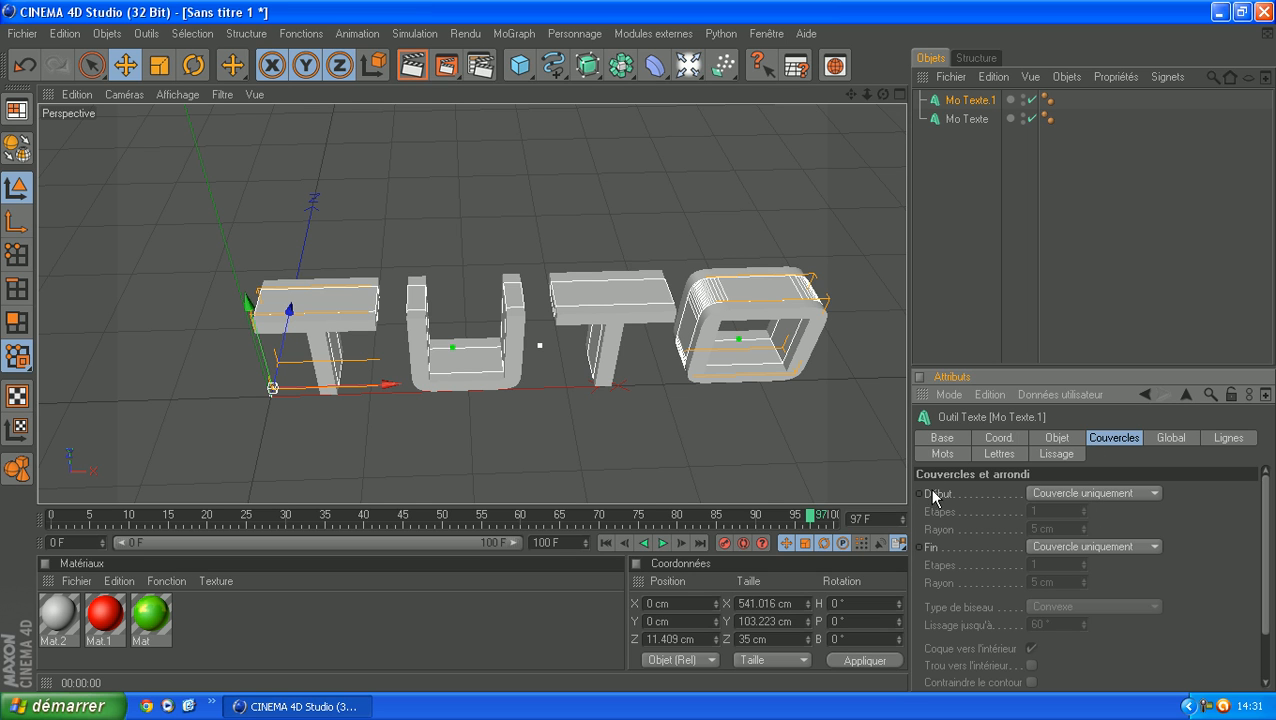
click(1088, 492)
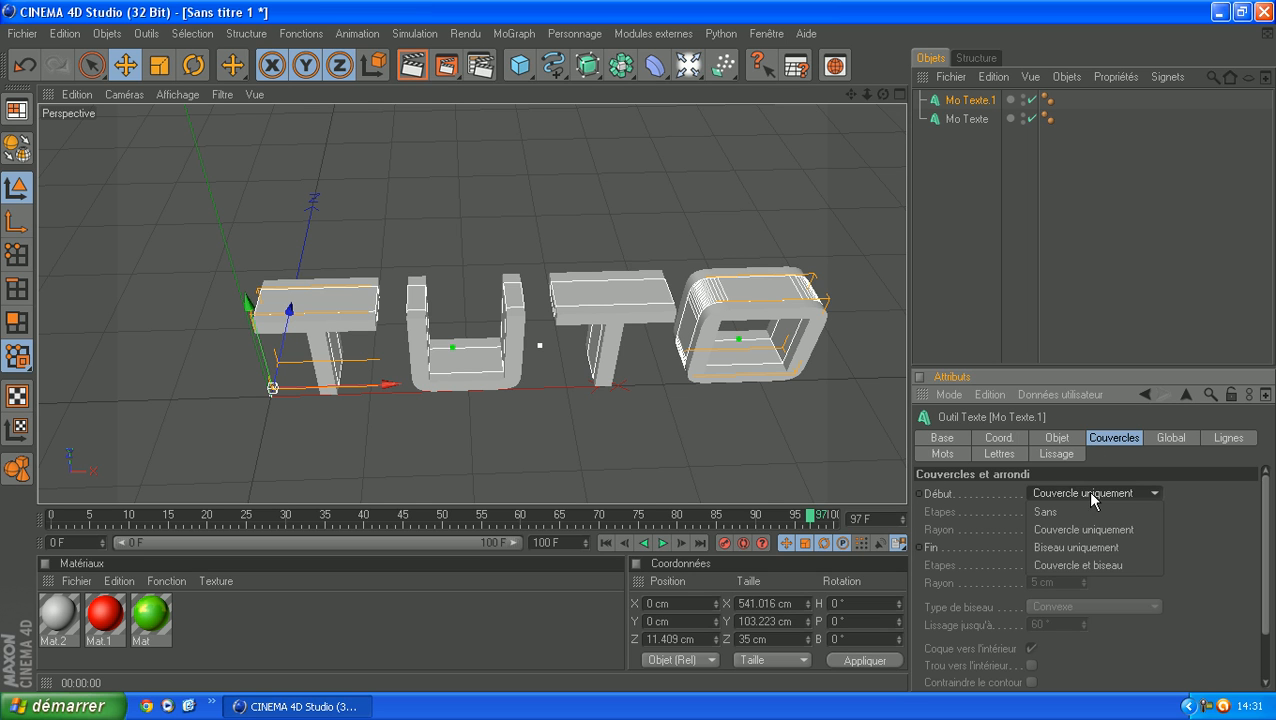
click(1118, 562)
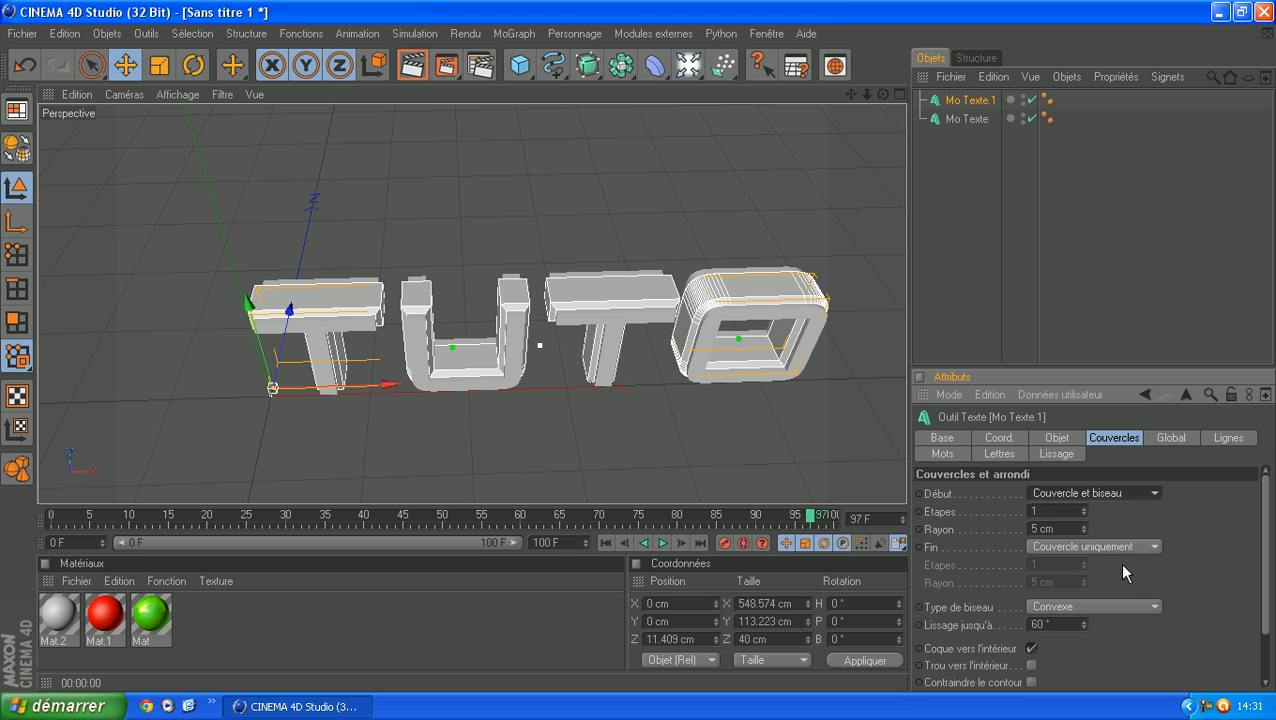
- Face the bevelled text and render the view as a preview
click(957, 145)
drag(883, 95, 410, 50)
click(410, 55)
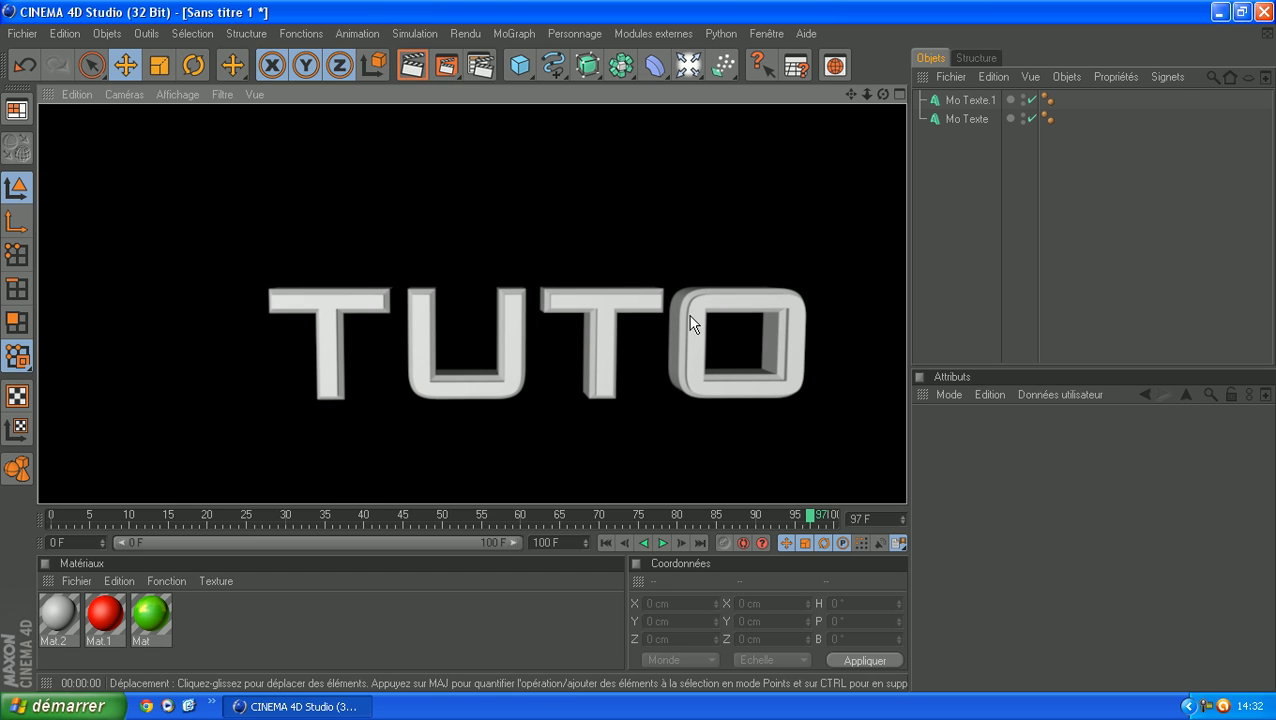
- Assign the green material Mat to Mo Texte.1 and the red material Mat.1 to Mo Texte
click(957, 203)
drag(138, 624, 957, 122)
click(955, 150)
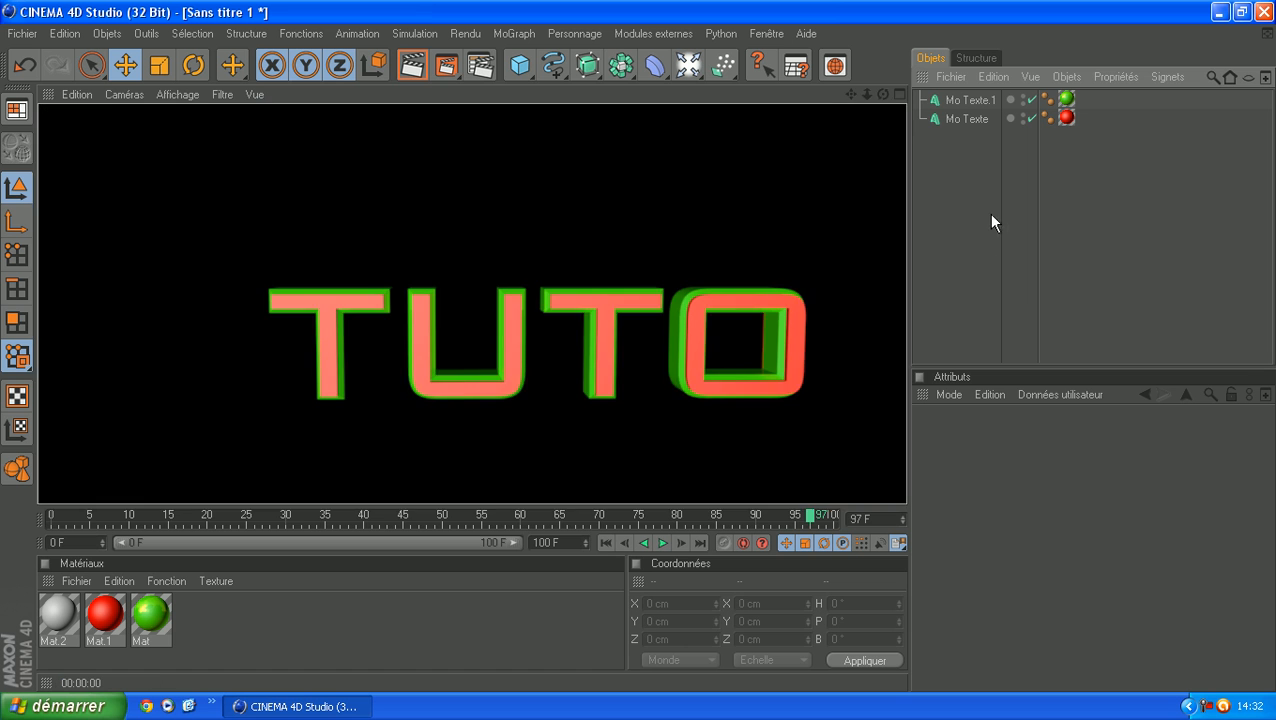
click(966, 202)
- Darken the colour of material Mat.1 to a deep red with R 57, V 0, B 0
mouse_move(867, 94)
mouse_down()
mouse_move(700, 94)
mouse_move(882, 94)
mouse_up()
double_click(105, 612)
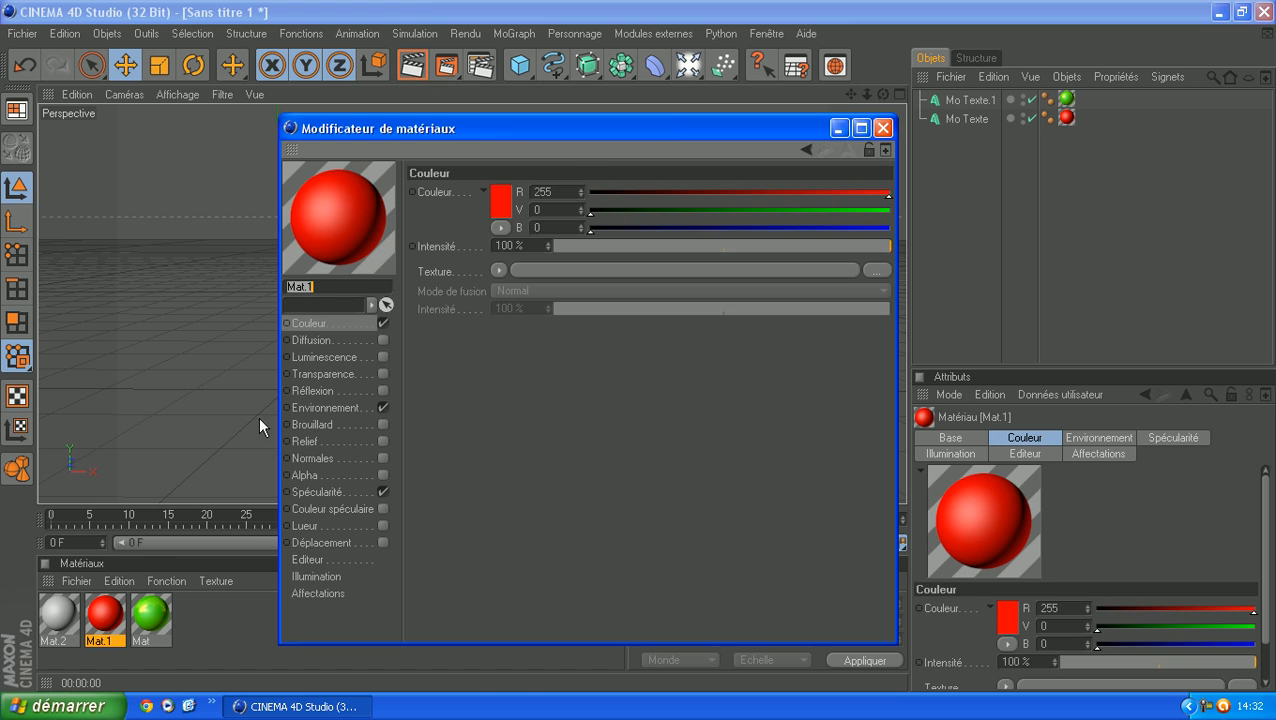
click(497, 198)
drag(490, 160, 516, 210)
click(462, 287)
click(883, 128)
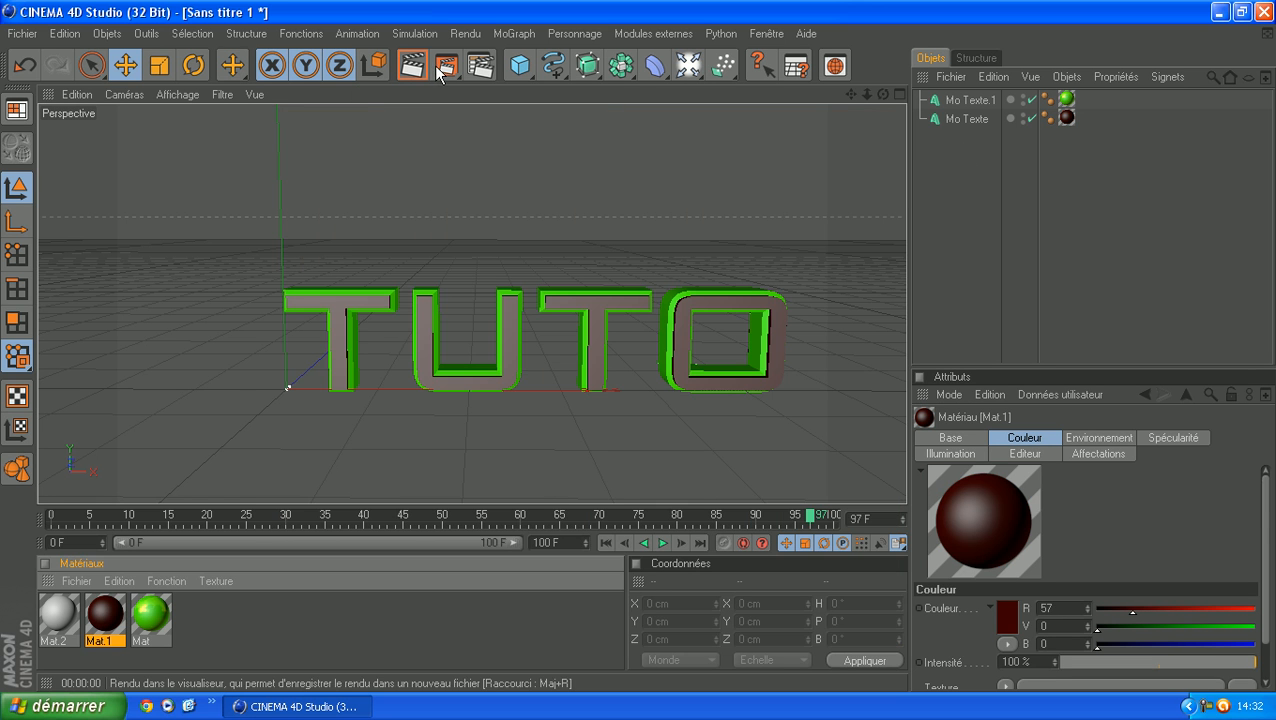
- Turn off the Environnement channel of material Mat.1 and render the view again
click(412, 65)
click(971, 251)
double_click(106, 614)
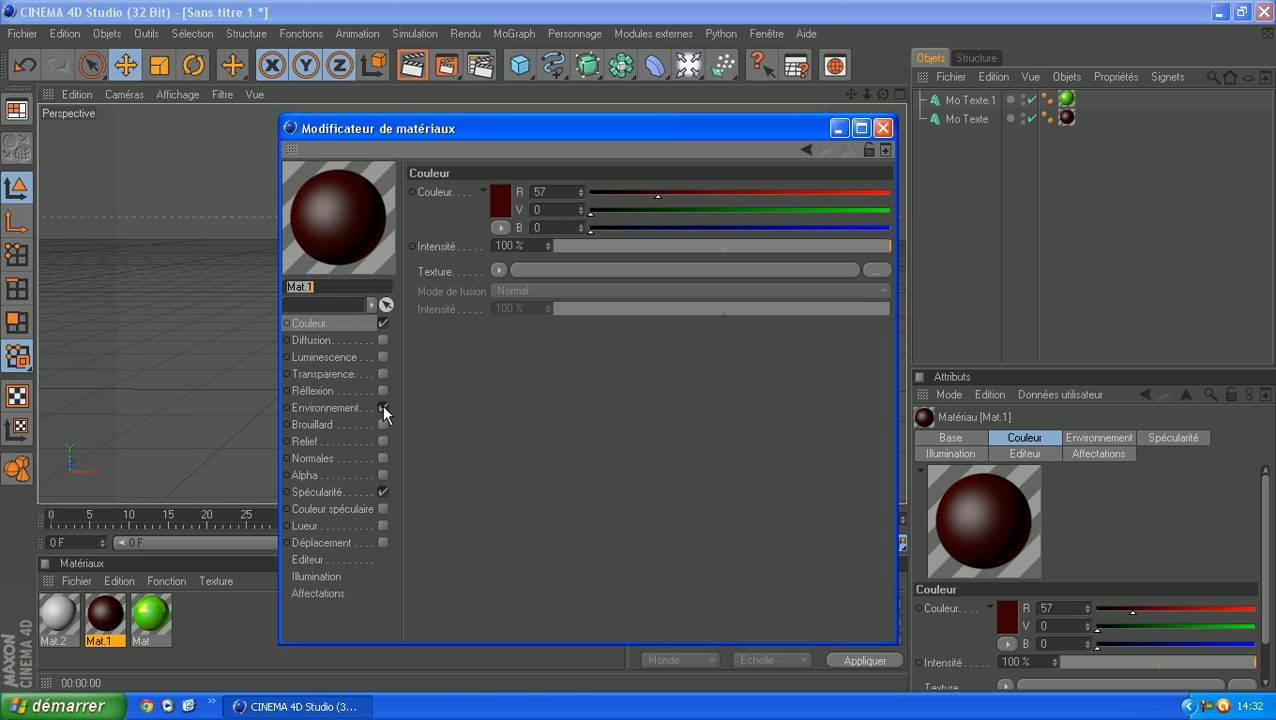
click(383, 408)
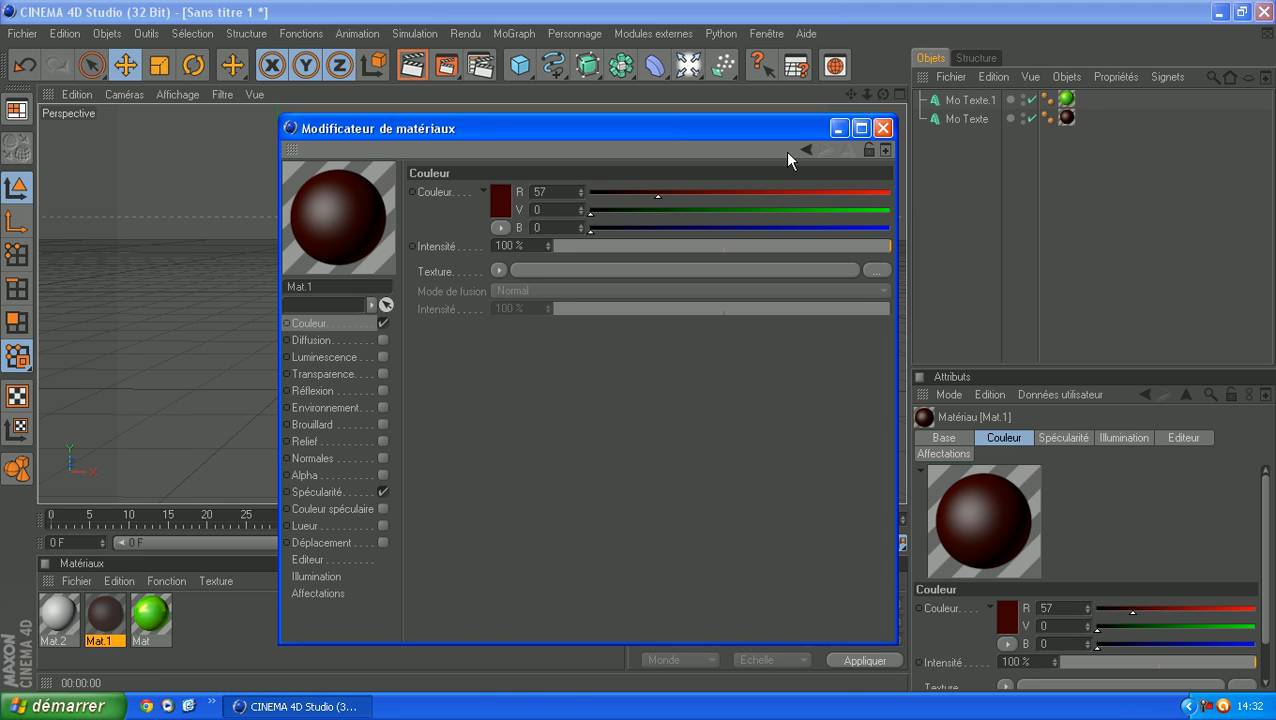
click(883, 128)
click(412, 65)
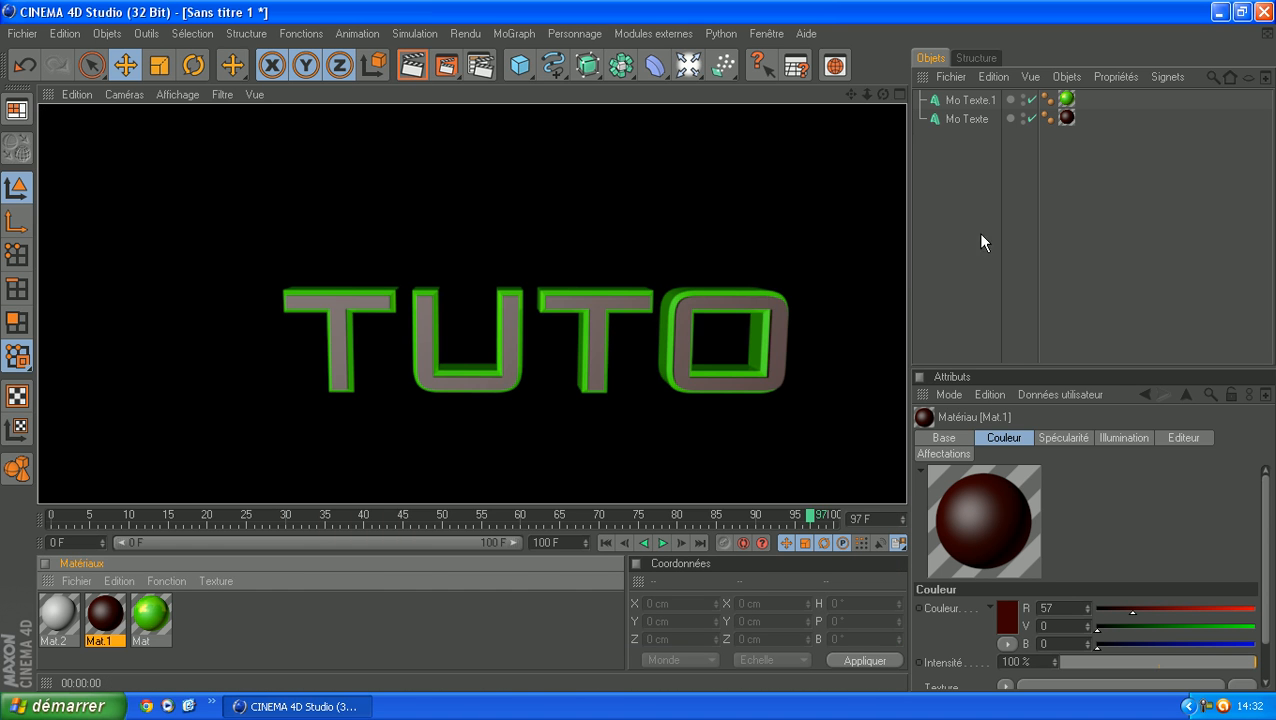
- Move Mo Texte alone about 25 cm along X, then undo the move and deselect it
click(976, 222)
mouse_move(884, 95)
mouse_down()
mouse_move(666, 198)
mouse_move(732, 302)
mouse_move(578, 120)
mouse_move(720, 236)
mouse_move(892, 110)
mouse_move(700, 84)
mouse_move(820, 78)
mouse_move(870, 90)
mouse_up()
click(535, 316)
mouse_move(365, 396)
mouse_down()
mouse_move(275, 396)
mouse_move(385, 398)
mouse_up()
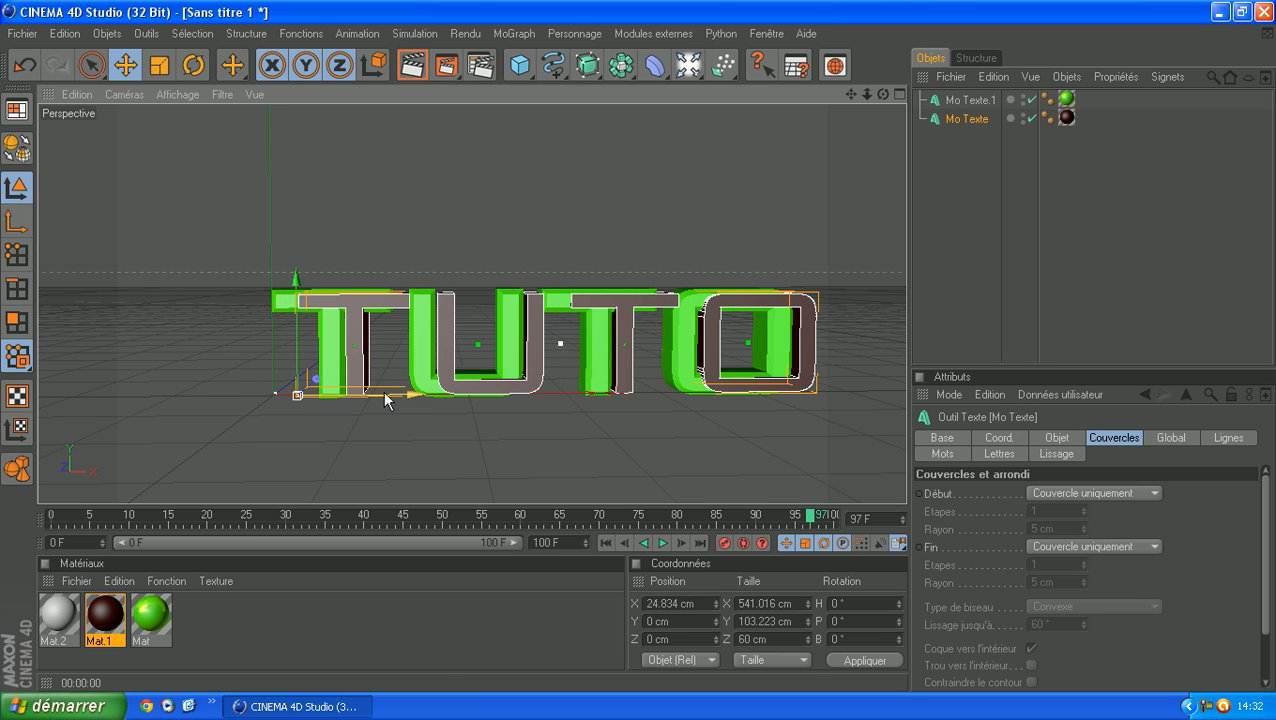
key(ctrl+z)
click(977, 219)
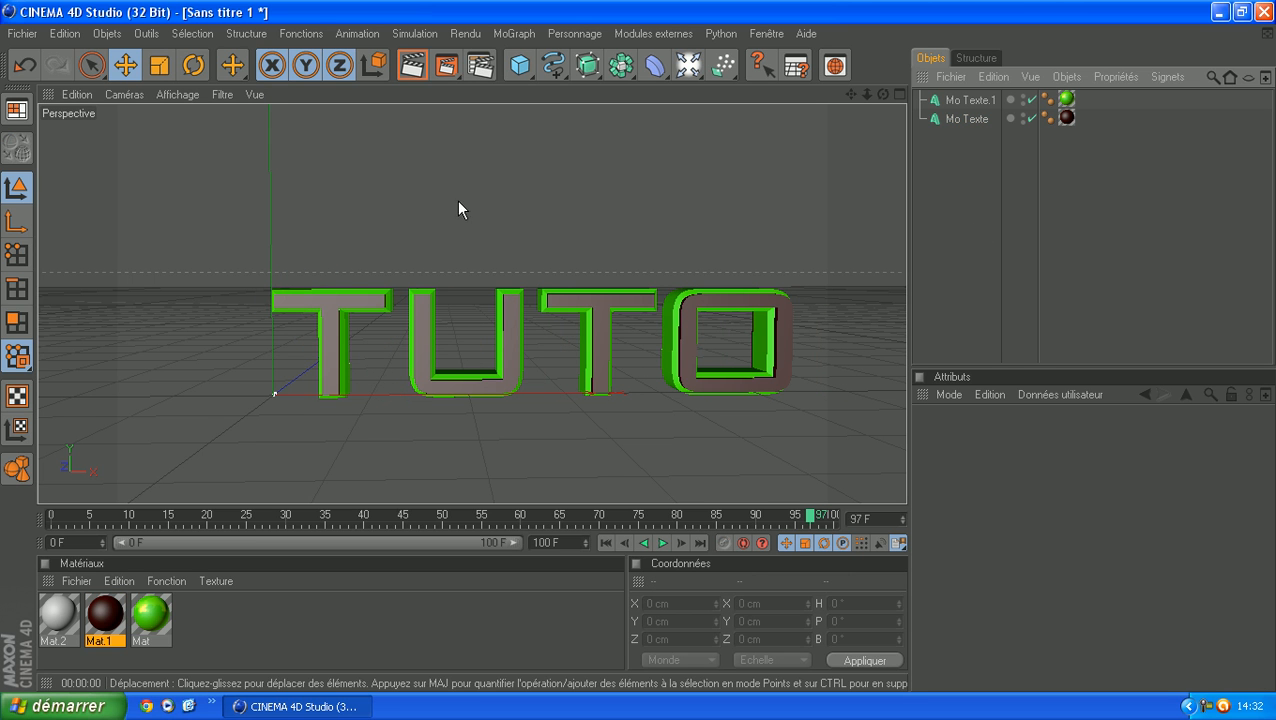
- Shift Mo Texte.1 alone in the negative X direction, then undo the move and deselect it
alt+drag(451, 320, 620, 298)
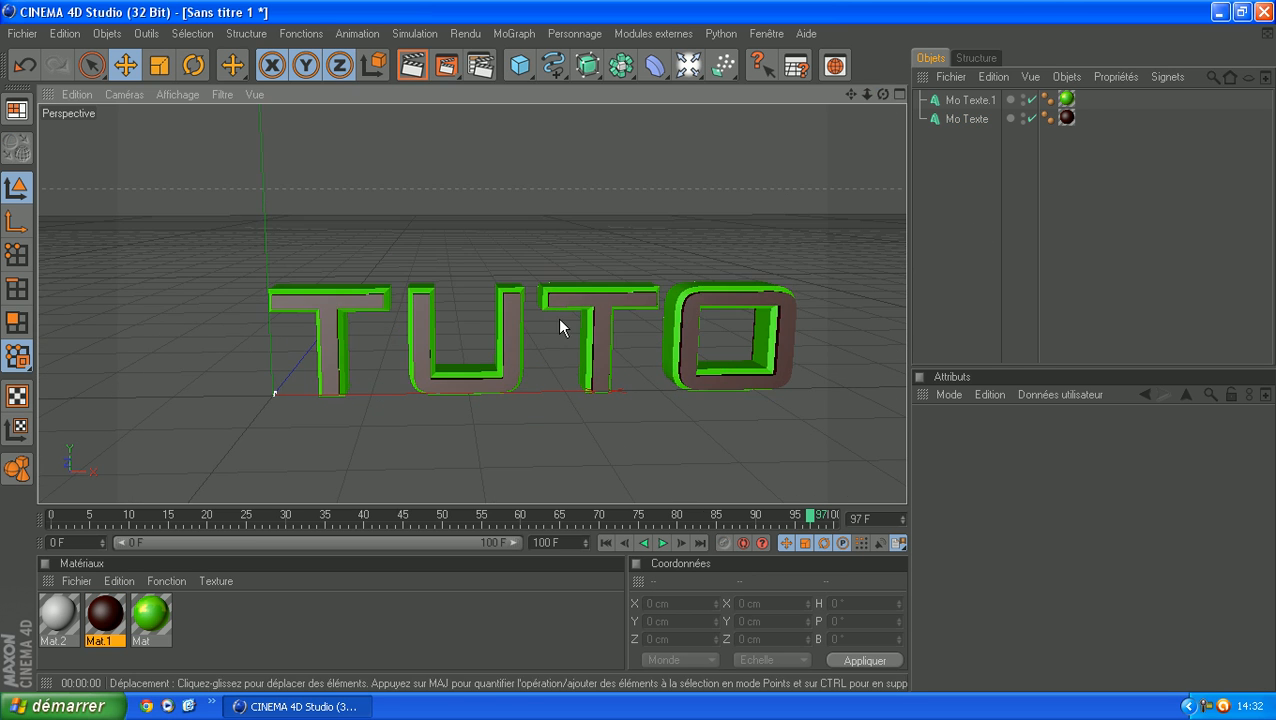
click(935, 100)
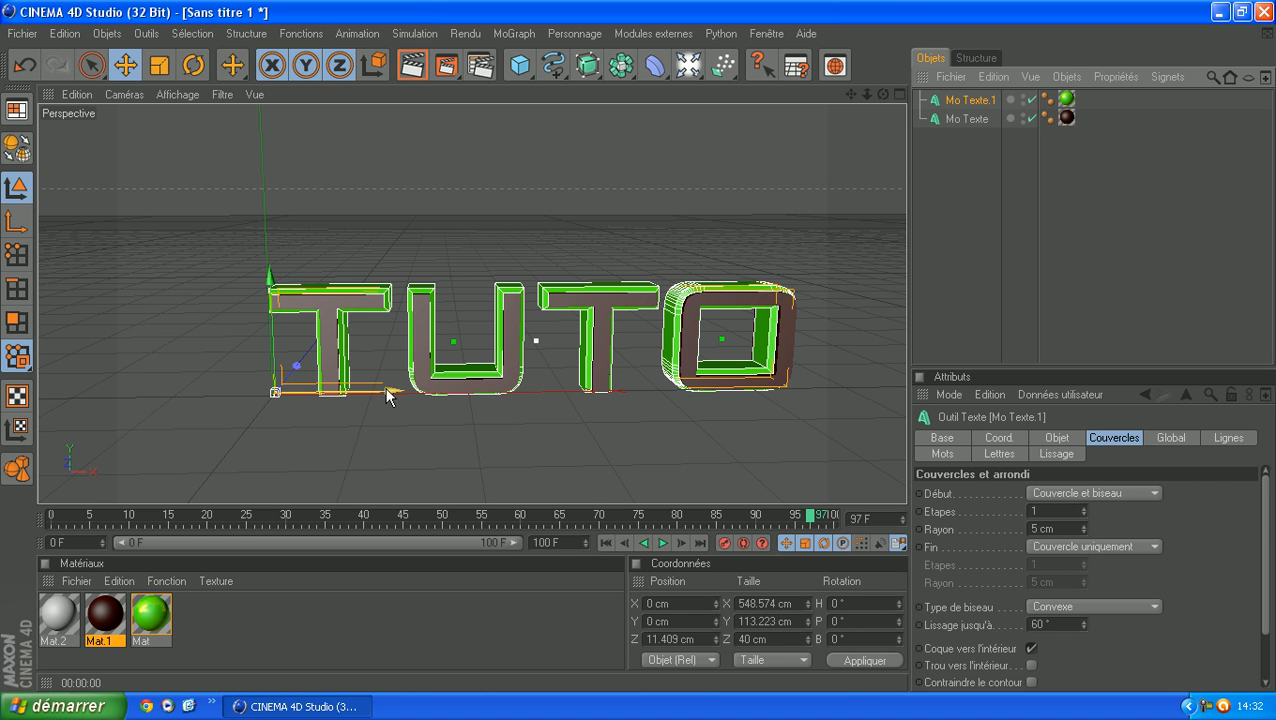
drag(380, 393, 75, 393)
key(ctrl+z)
click(943, 221)
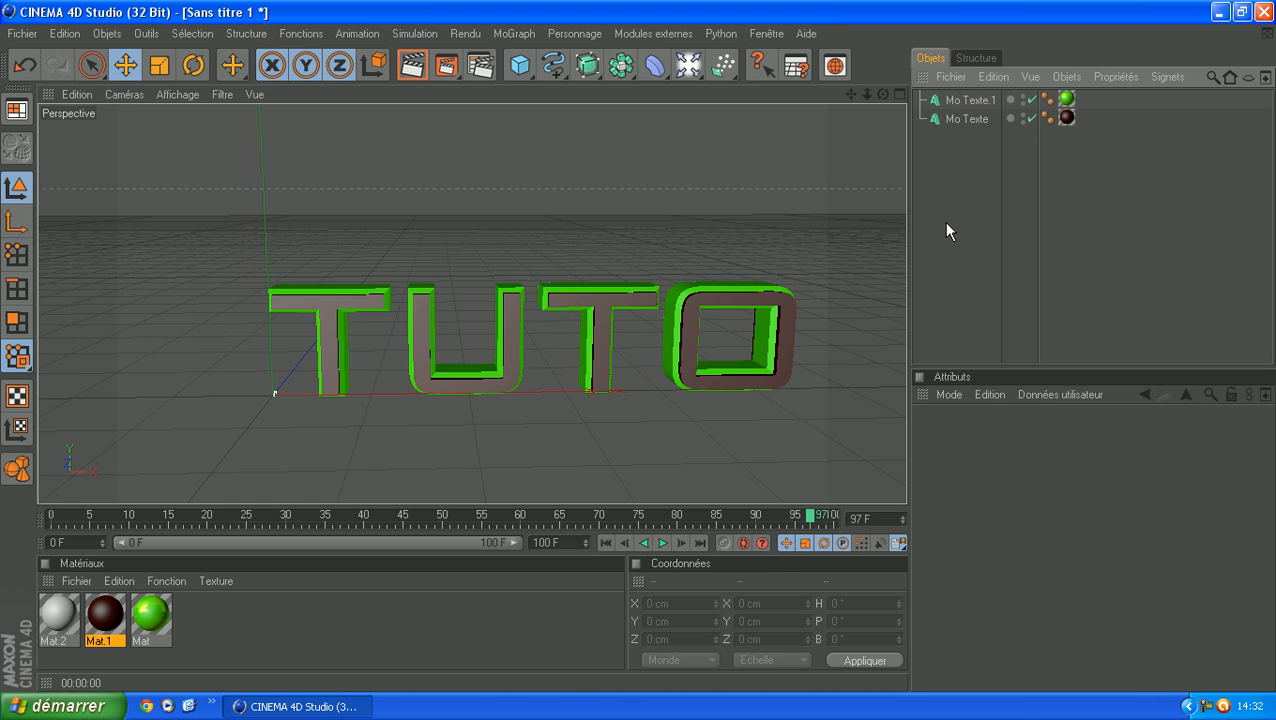
- Make Mo Texte.1 a child of Mo Texte in the object hierarchy
click(966, 99)
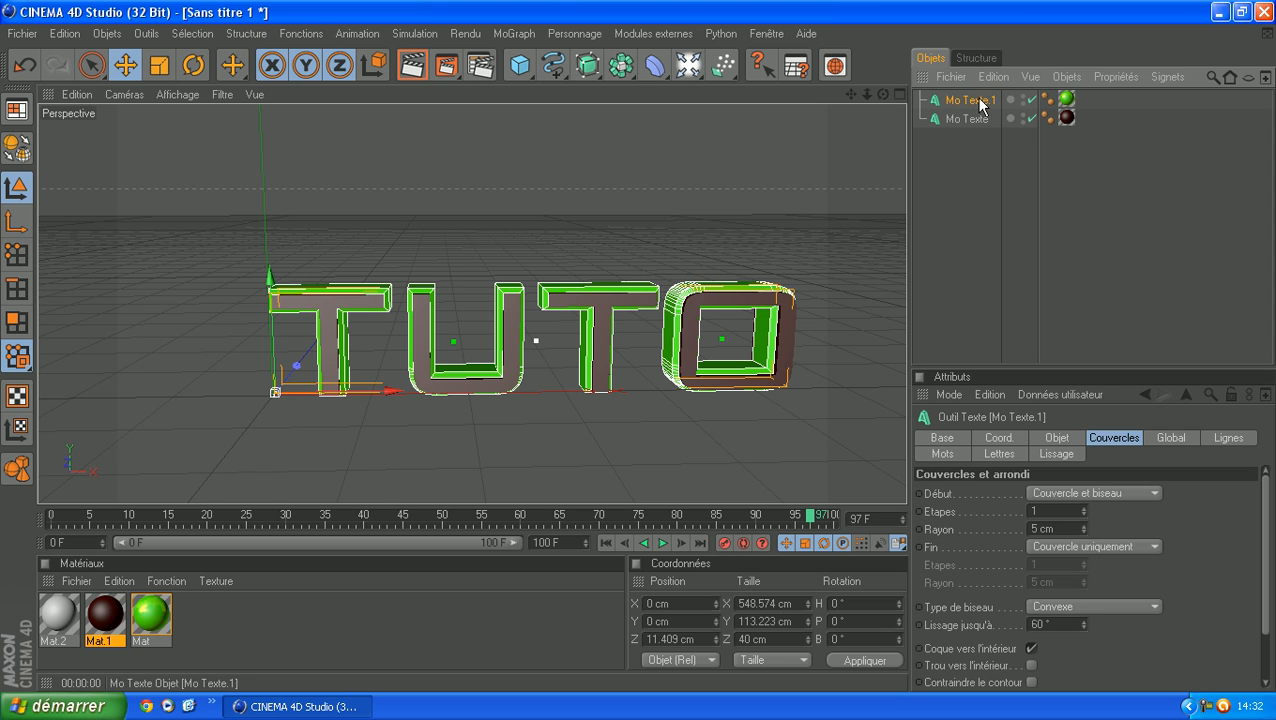
drag(966, 103, 964, 119)
click(961, 169)
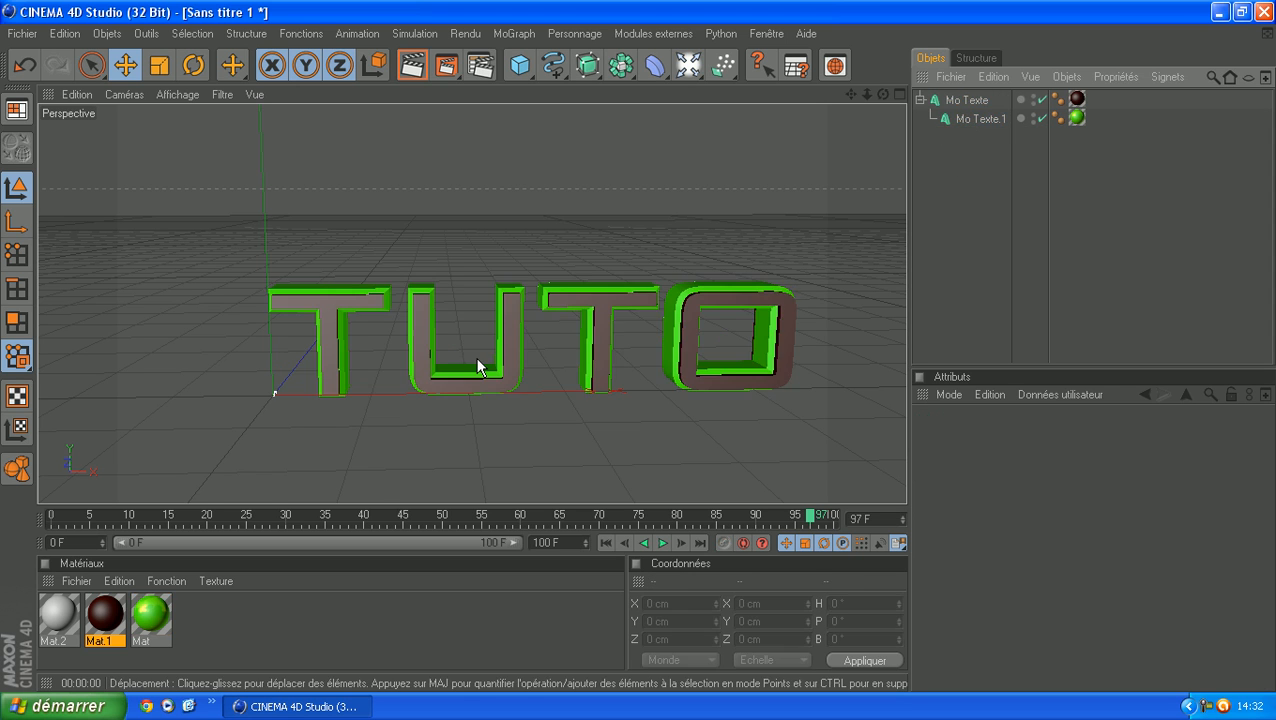
- Move the parent Mo Texte with its child along X to about -65.6 cm and deselect it
click(428, 382)
drag(390, 394, 330, 395)
scroll(530, 308, down, 8)
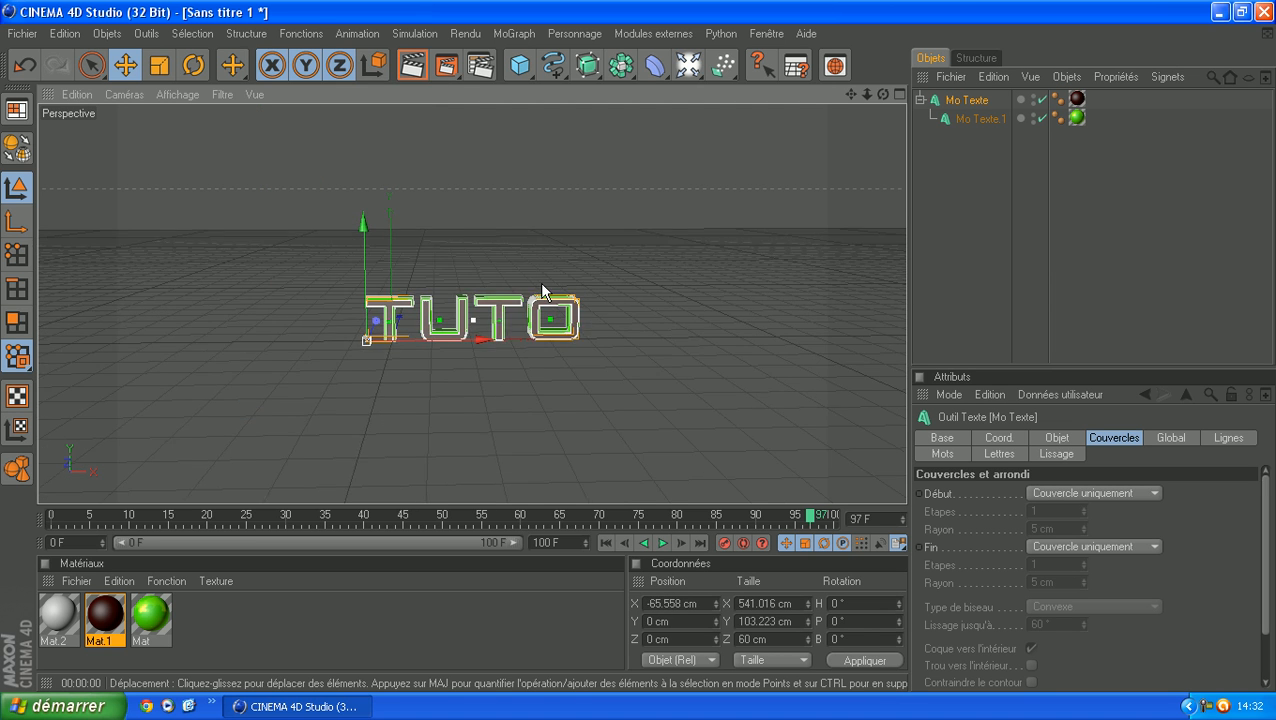
click(1018, 207)
- Mark a range from about frame 52 to 64 on the timeline and return to frame 0
drag(881, 91, 569, 392)
scroll(513, 222, up, 5)
drag(553, 525, 455, 523)
drag(533, 515, 40, 500)
drag(883, 94, 549, 76)
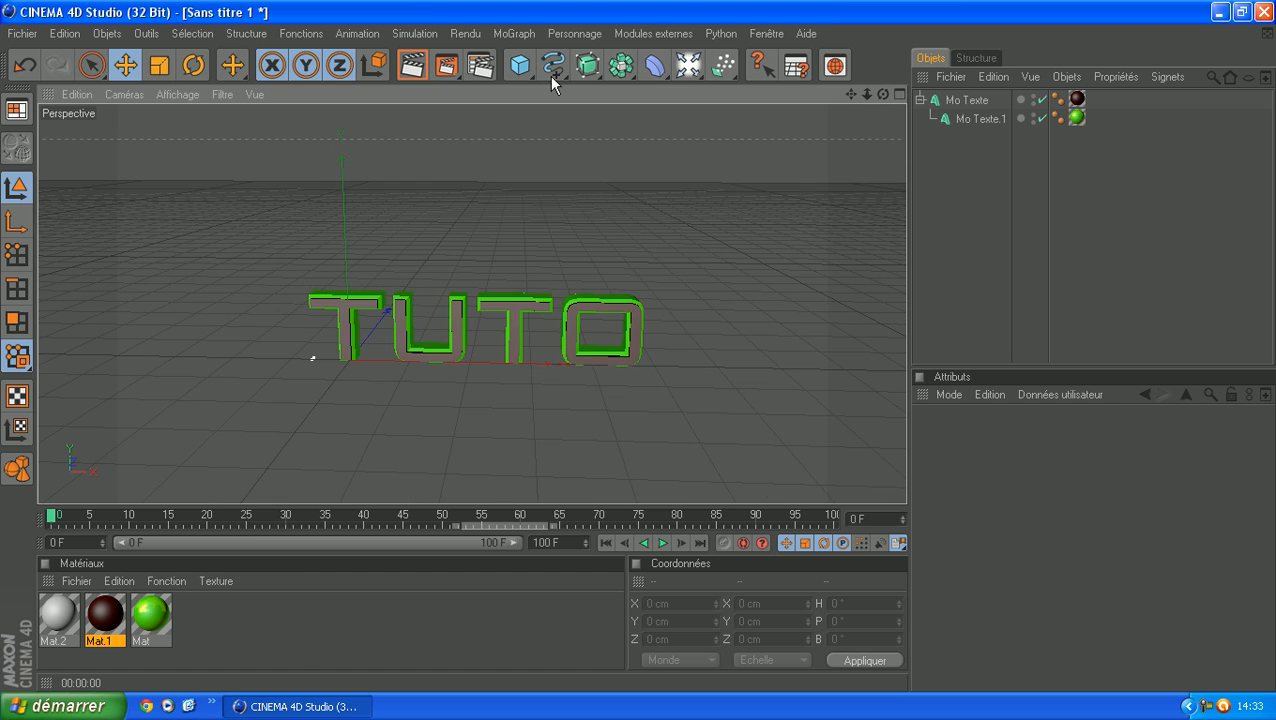
- Render the animation in the Visualiseur without saving to a file, then close the viewer during rendering
click(442, 67)
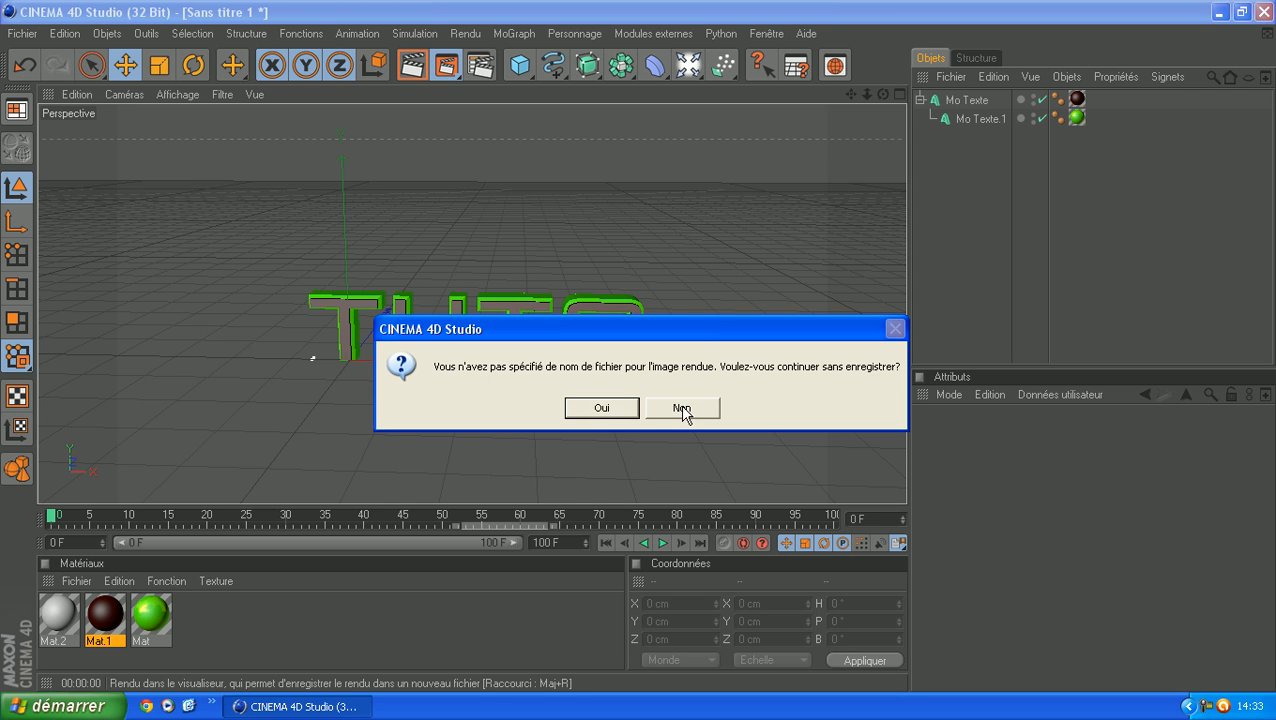
click(606, 407)
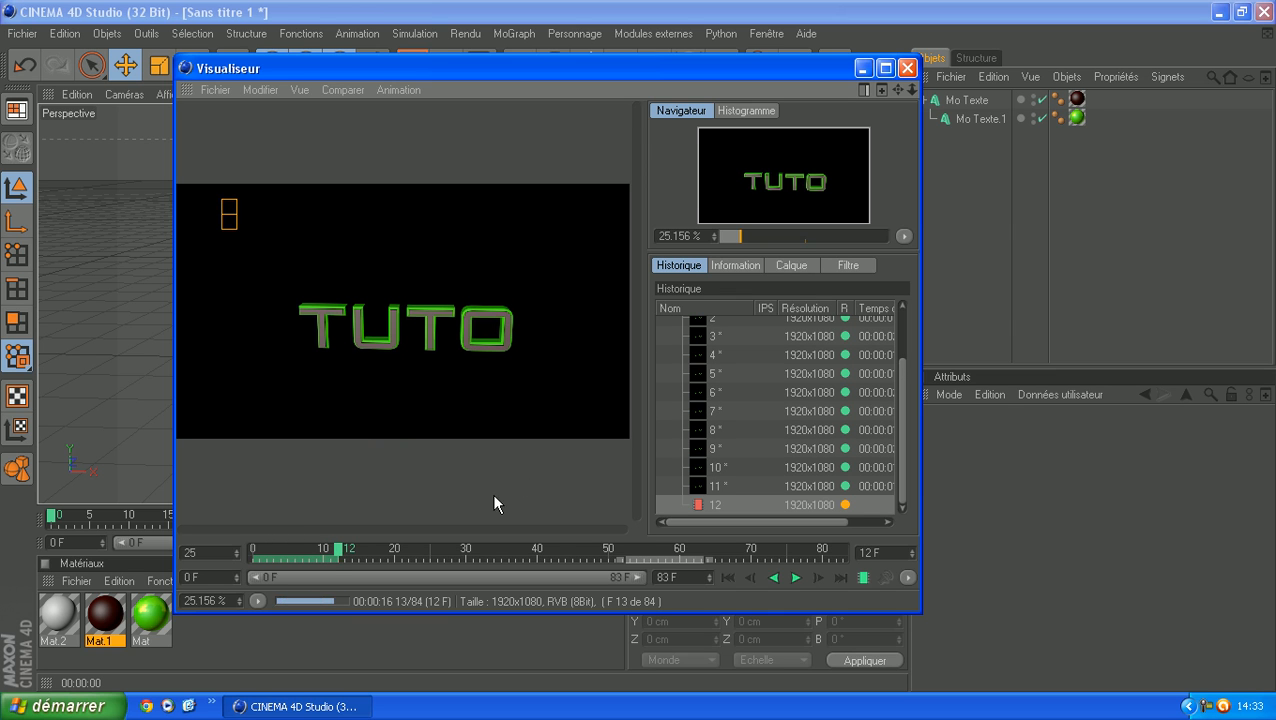
click(907, 68)
click(690, 408)
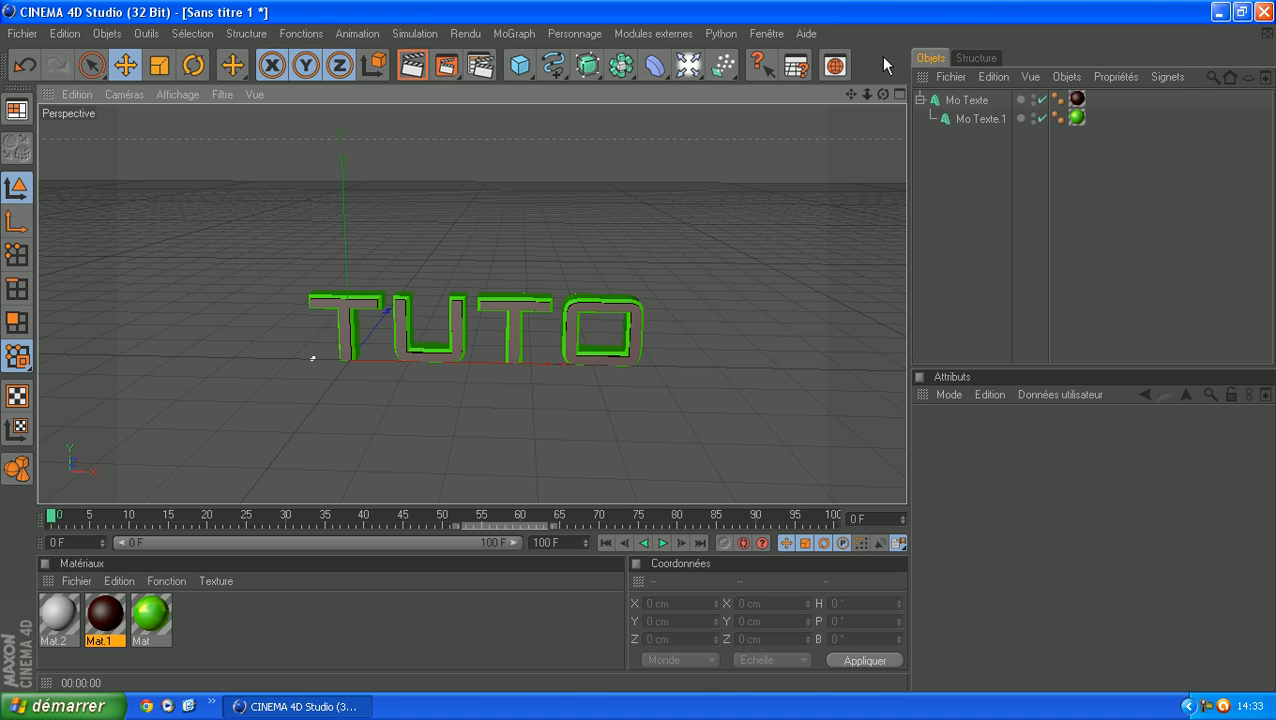
- Reposition the Mo Texte group at about X -62.6 cm, Y 63.4 cm and Z 23.7 cm
drag(885, 94, 942, 162)
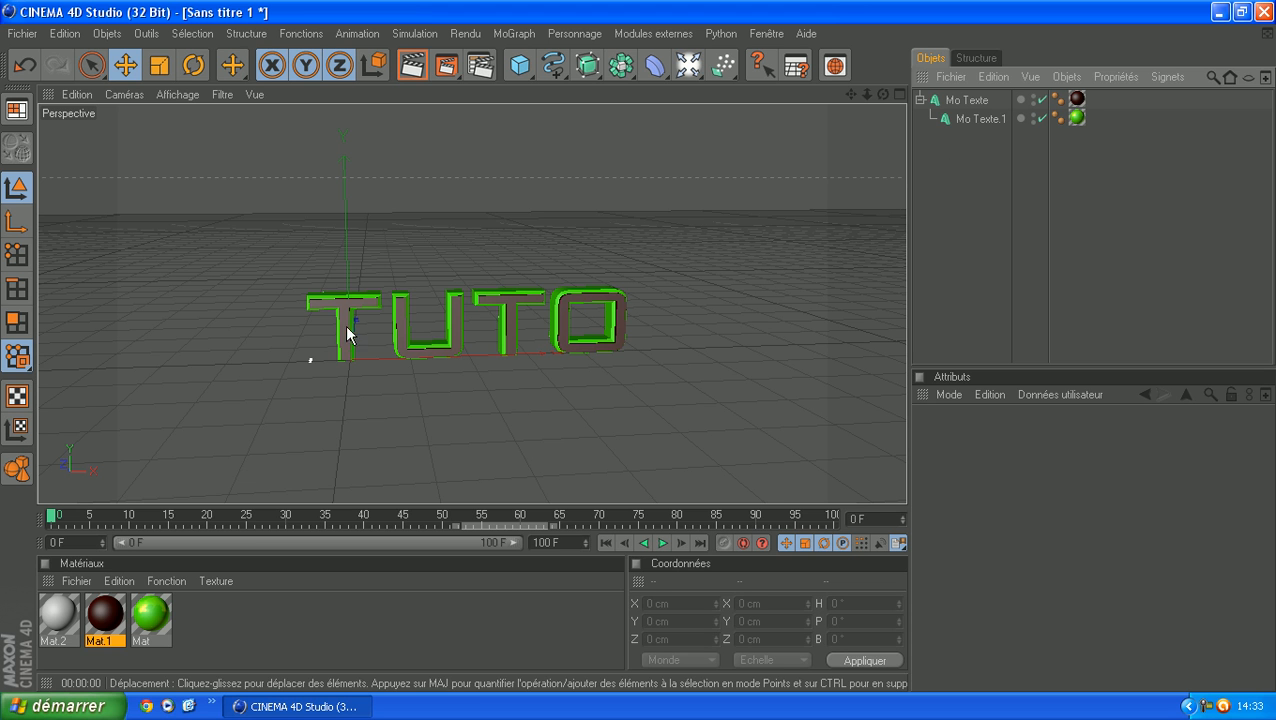
drag(883, 94, 772, 182)
scroll(773, 175, up, 6)
drag(883, 94, 570, 60)
drag(355, 373, 670, 242)
click(296, 359)
click(322, 305)
drag(259, 387, 285, 383)
drag(494, 324, 465, 278)
drag(883, 95, 842, 113)
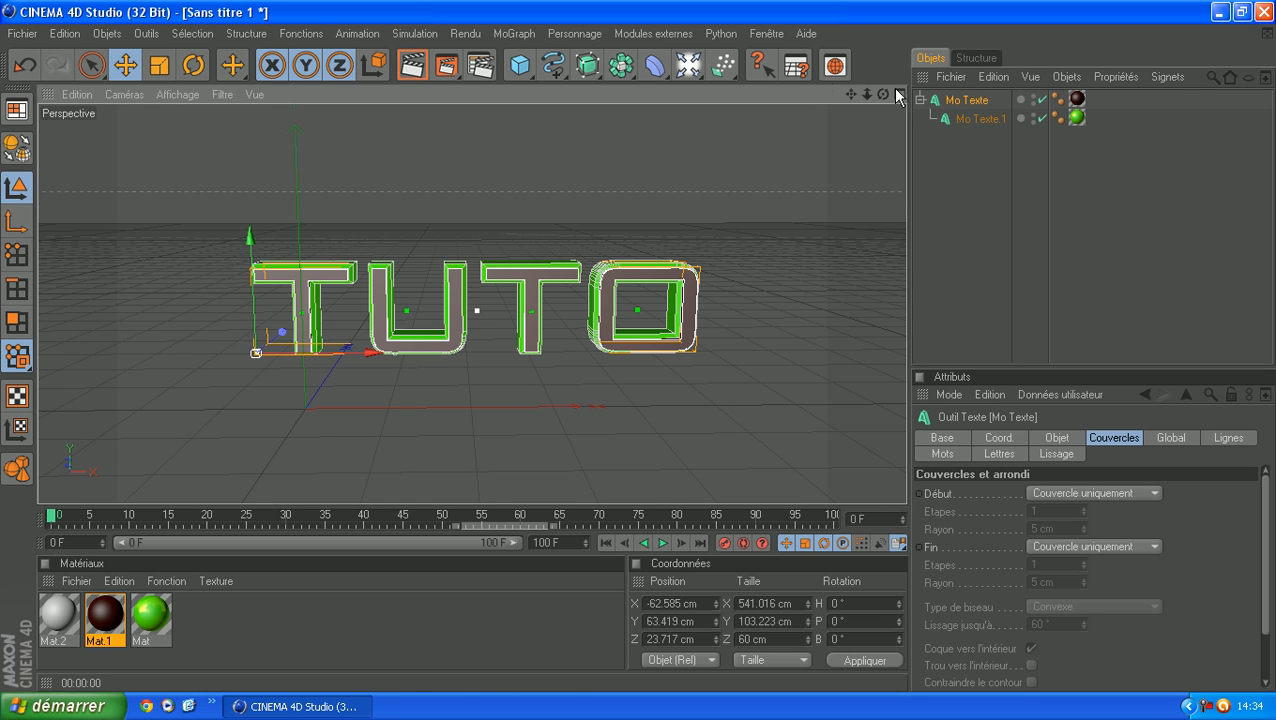
drag(850, 94, 881, 122)
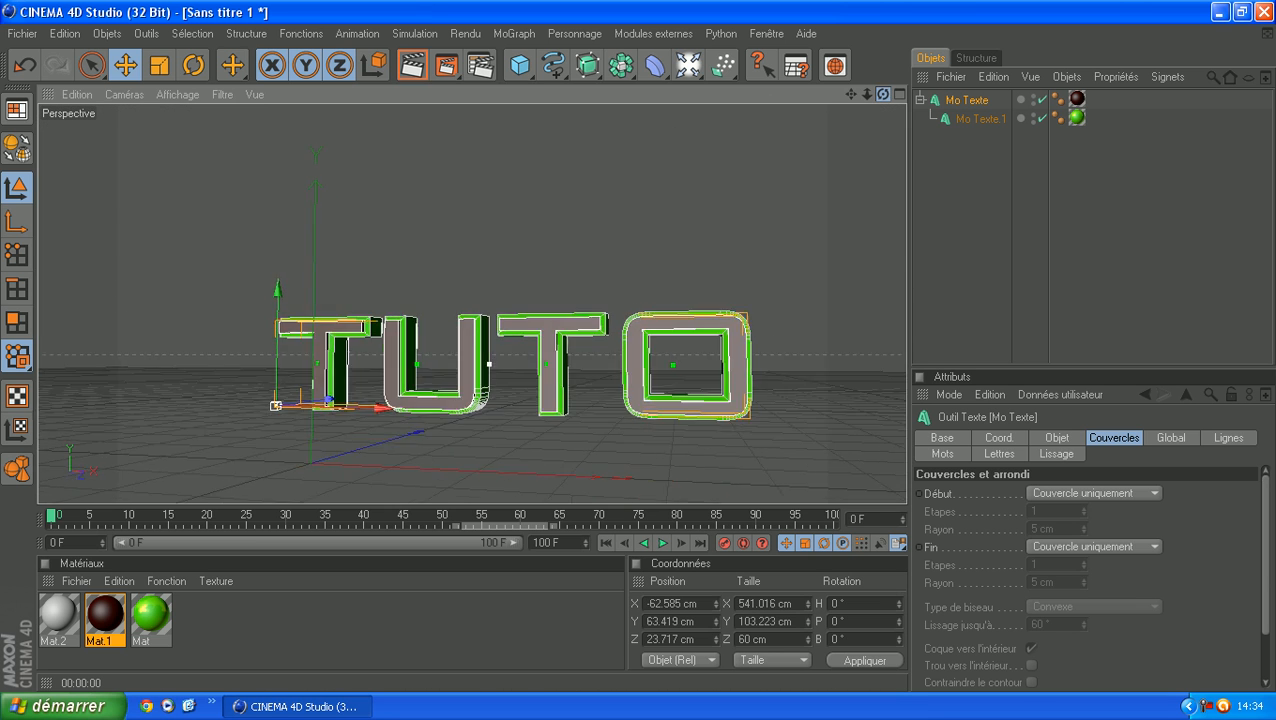
click(1215, 702)
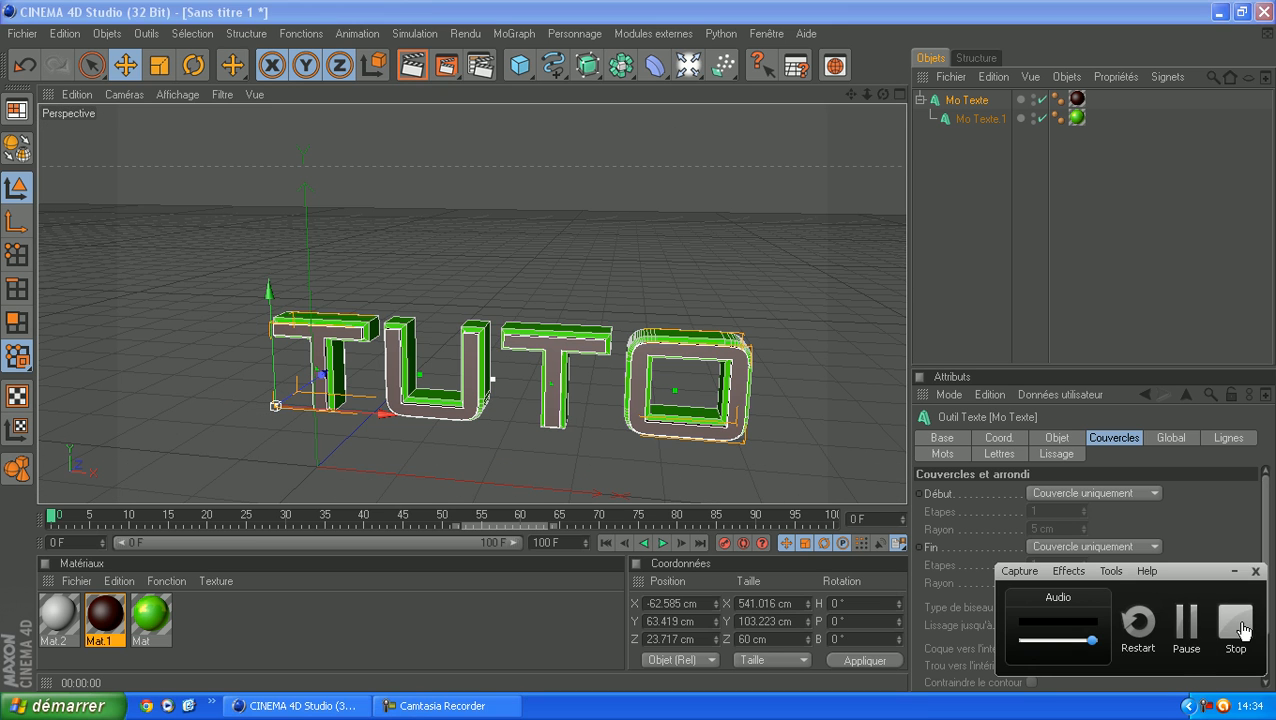